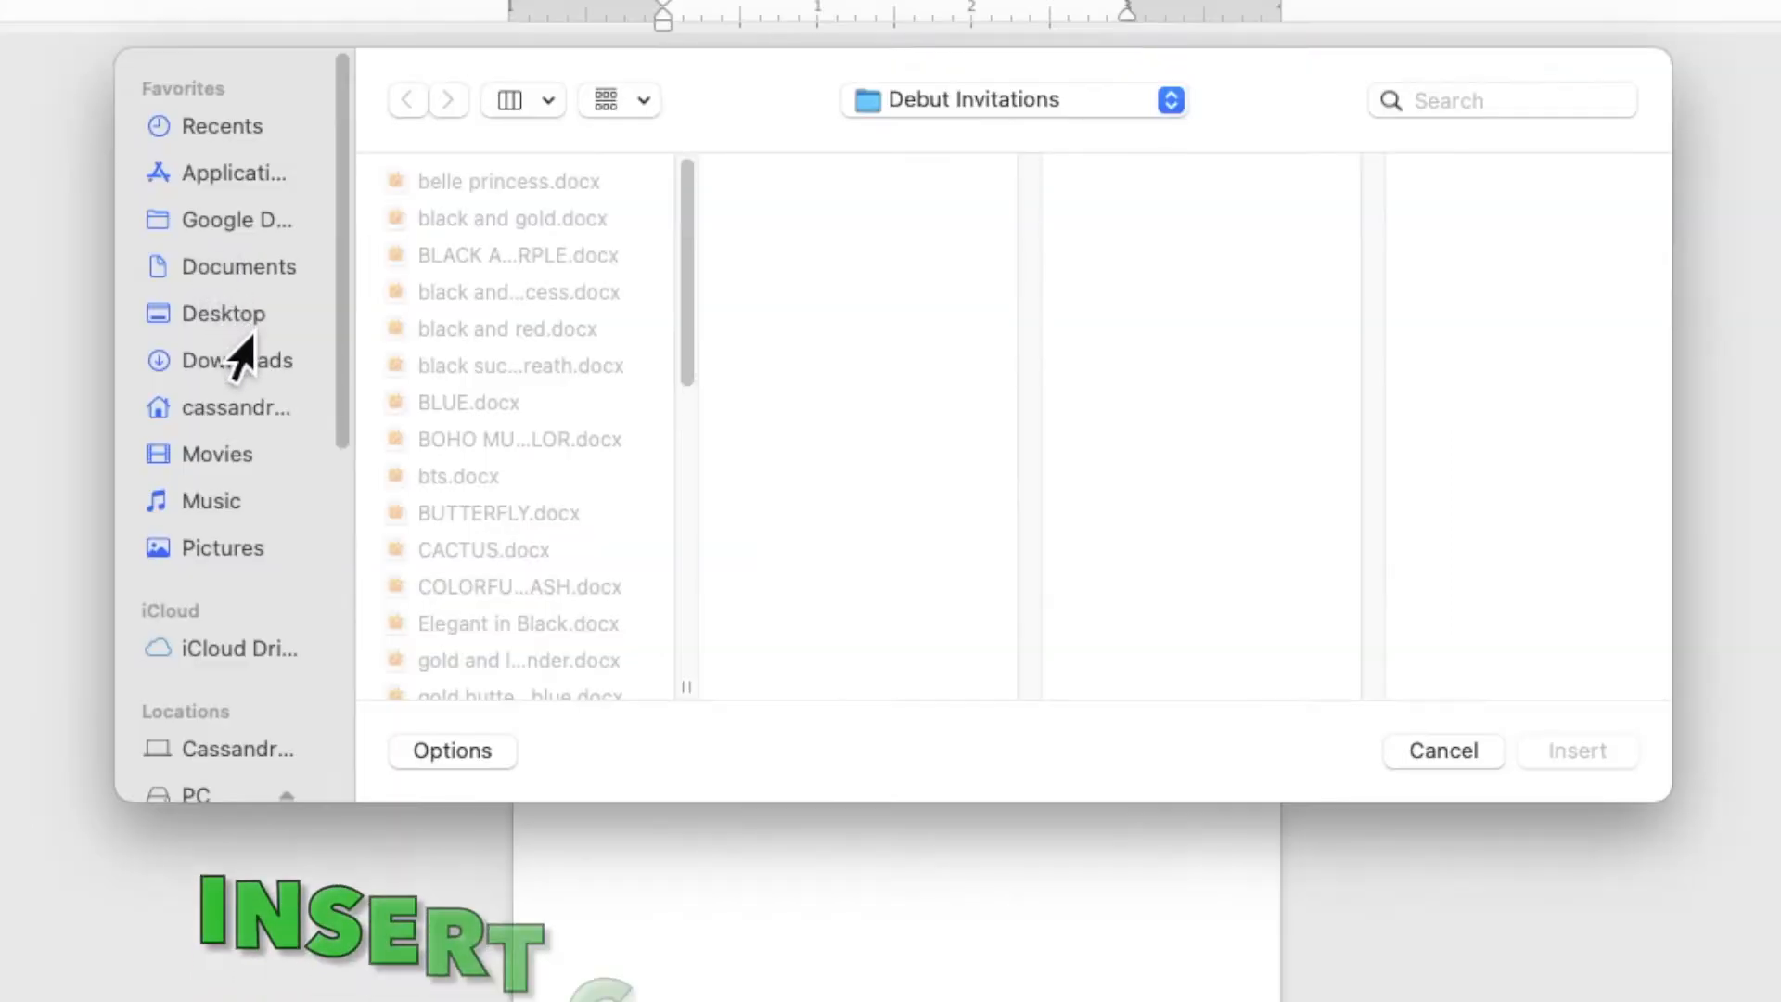
Insert the picture GREEN WATERCOLOR BACKGROUND.jpg from the GREEN AND RED folder on the Desktop
left_click(399, 364)
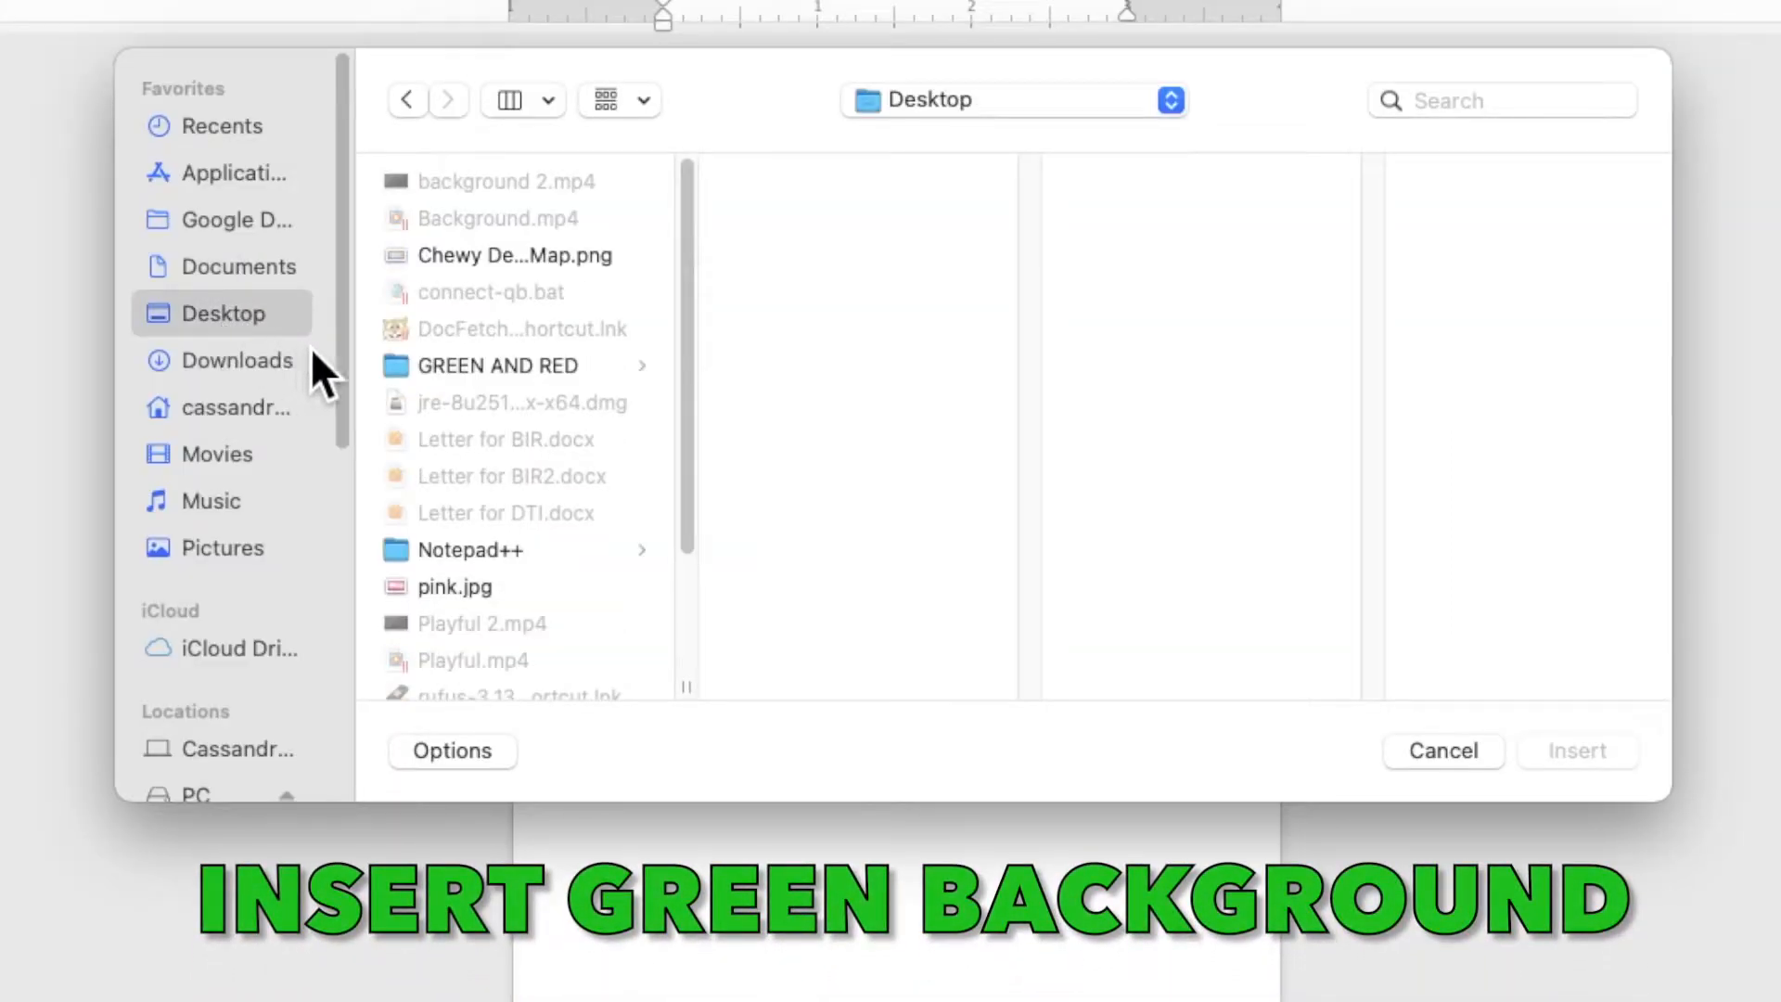
left_click(451, 371)
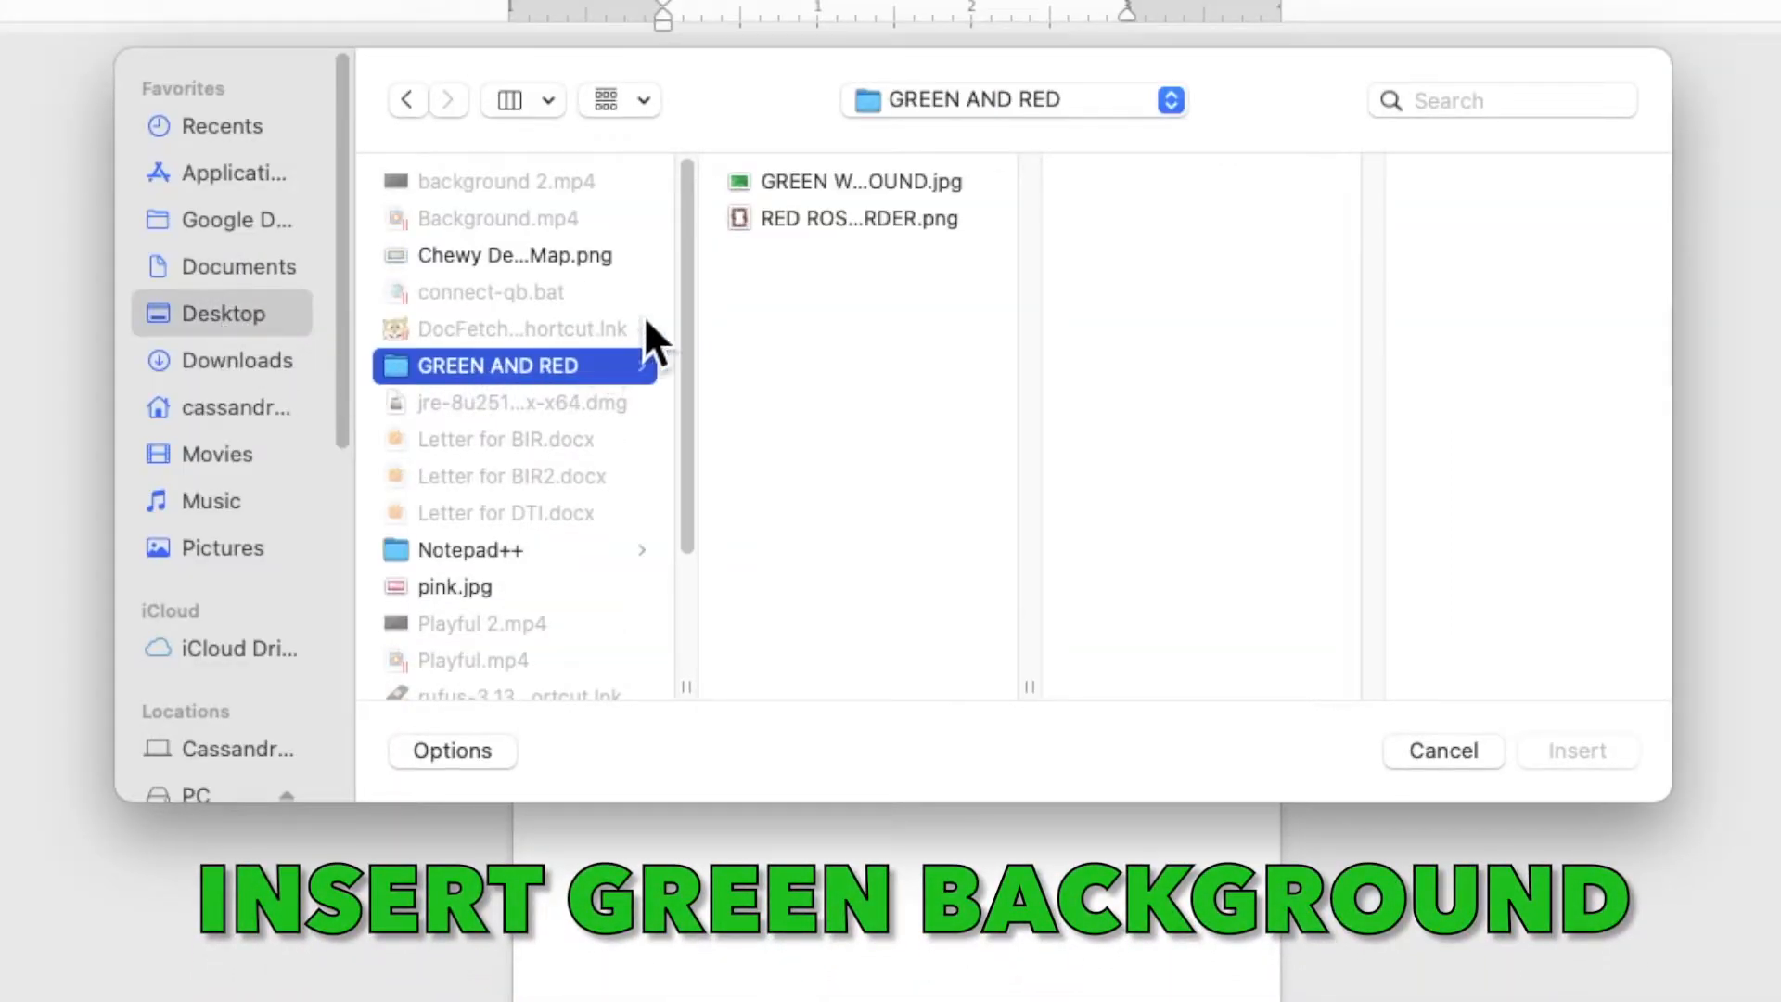
left_click(828, 183)
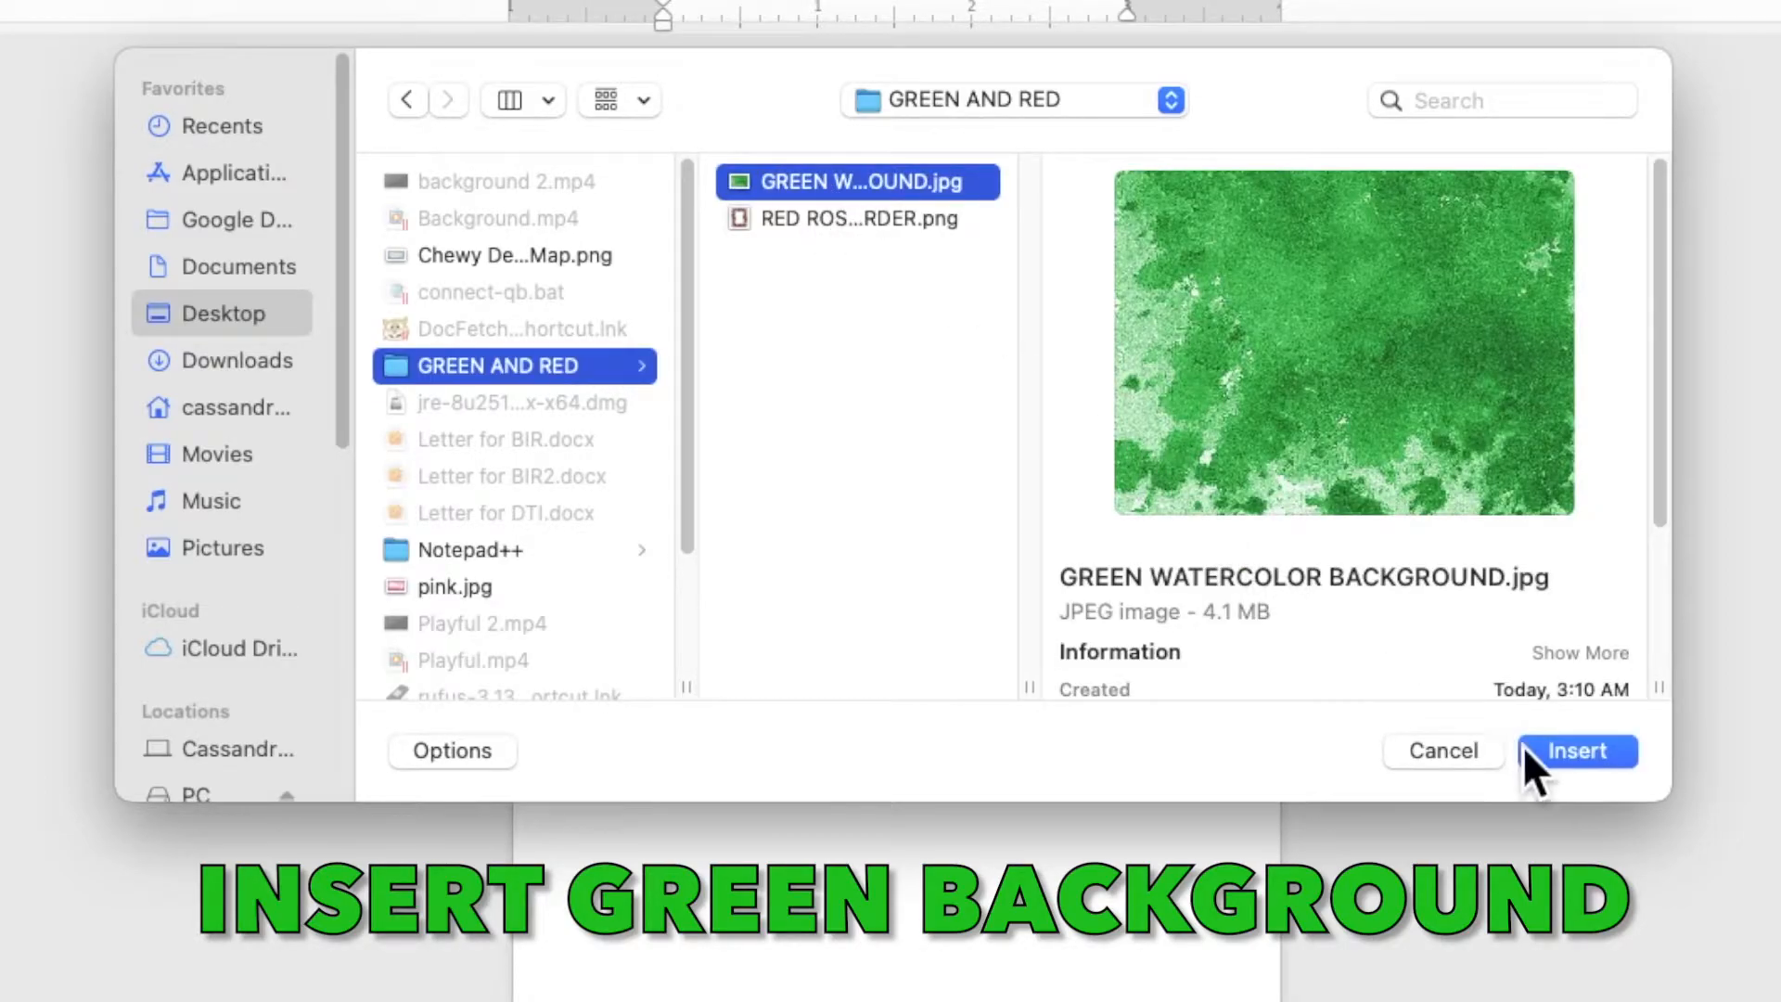
left_click(1554, 753)
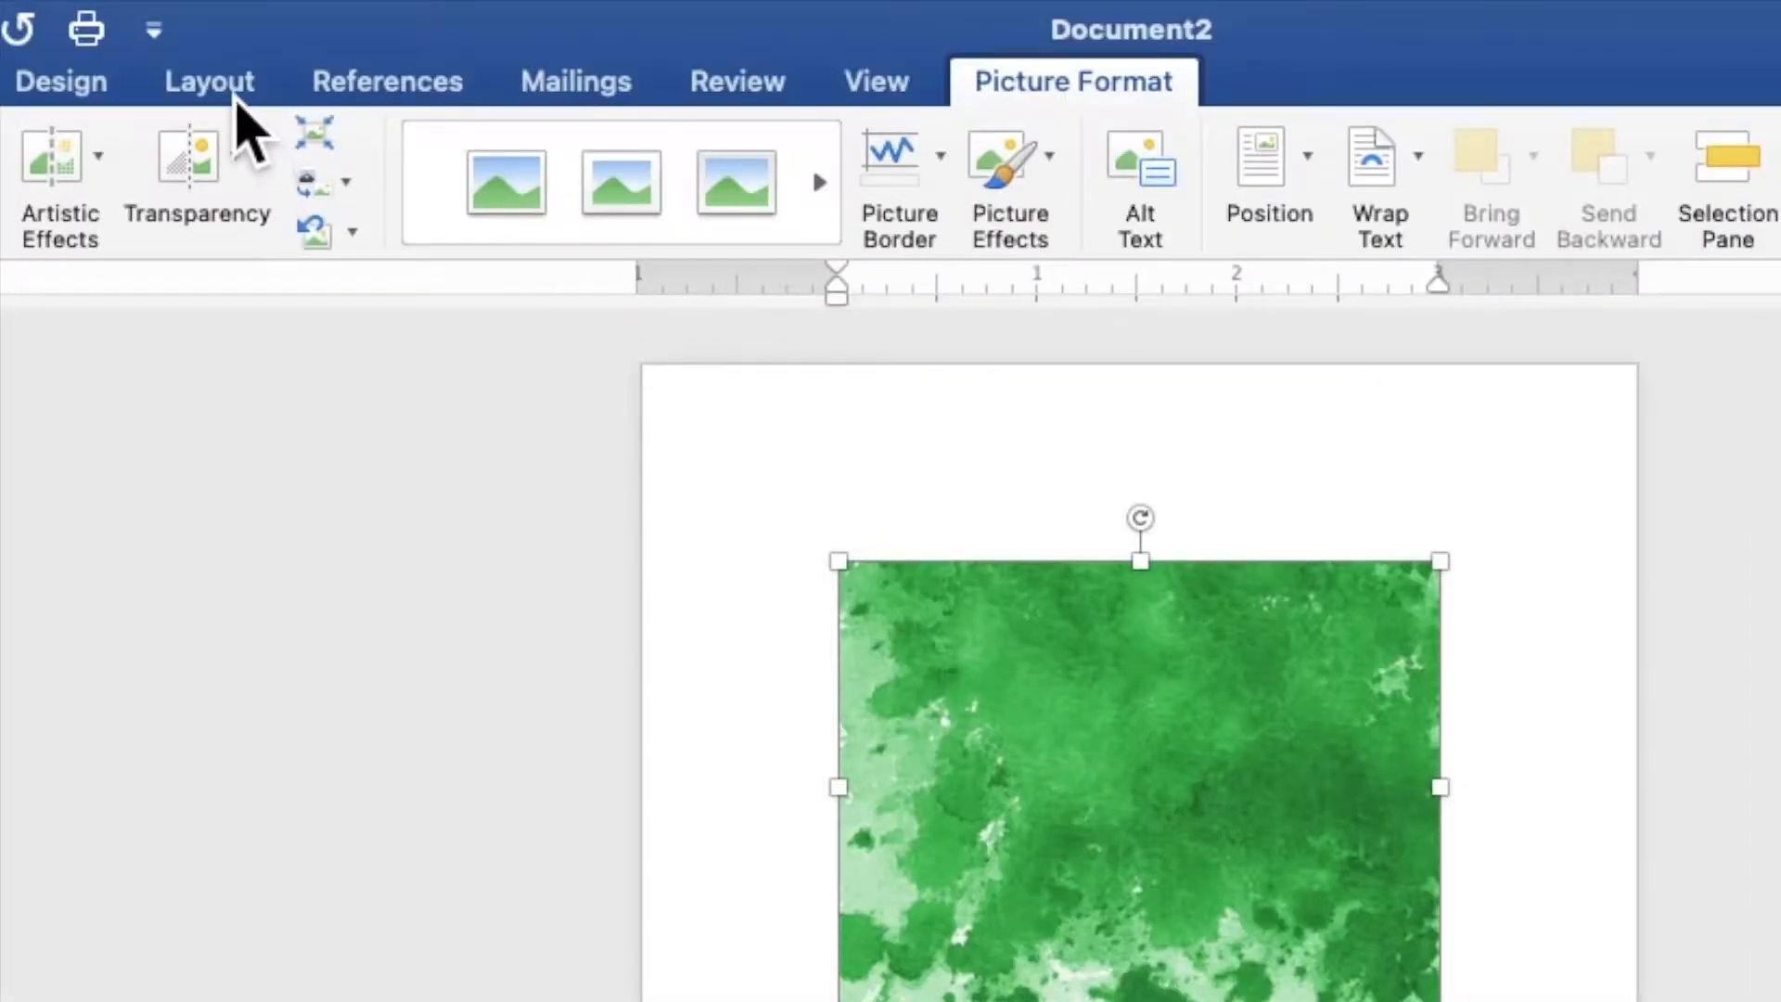
Set the green watercolor picture's text wrapping to Behind Text
left_click(371, 28)
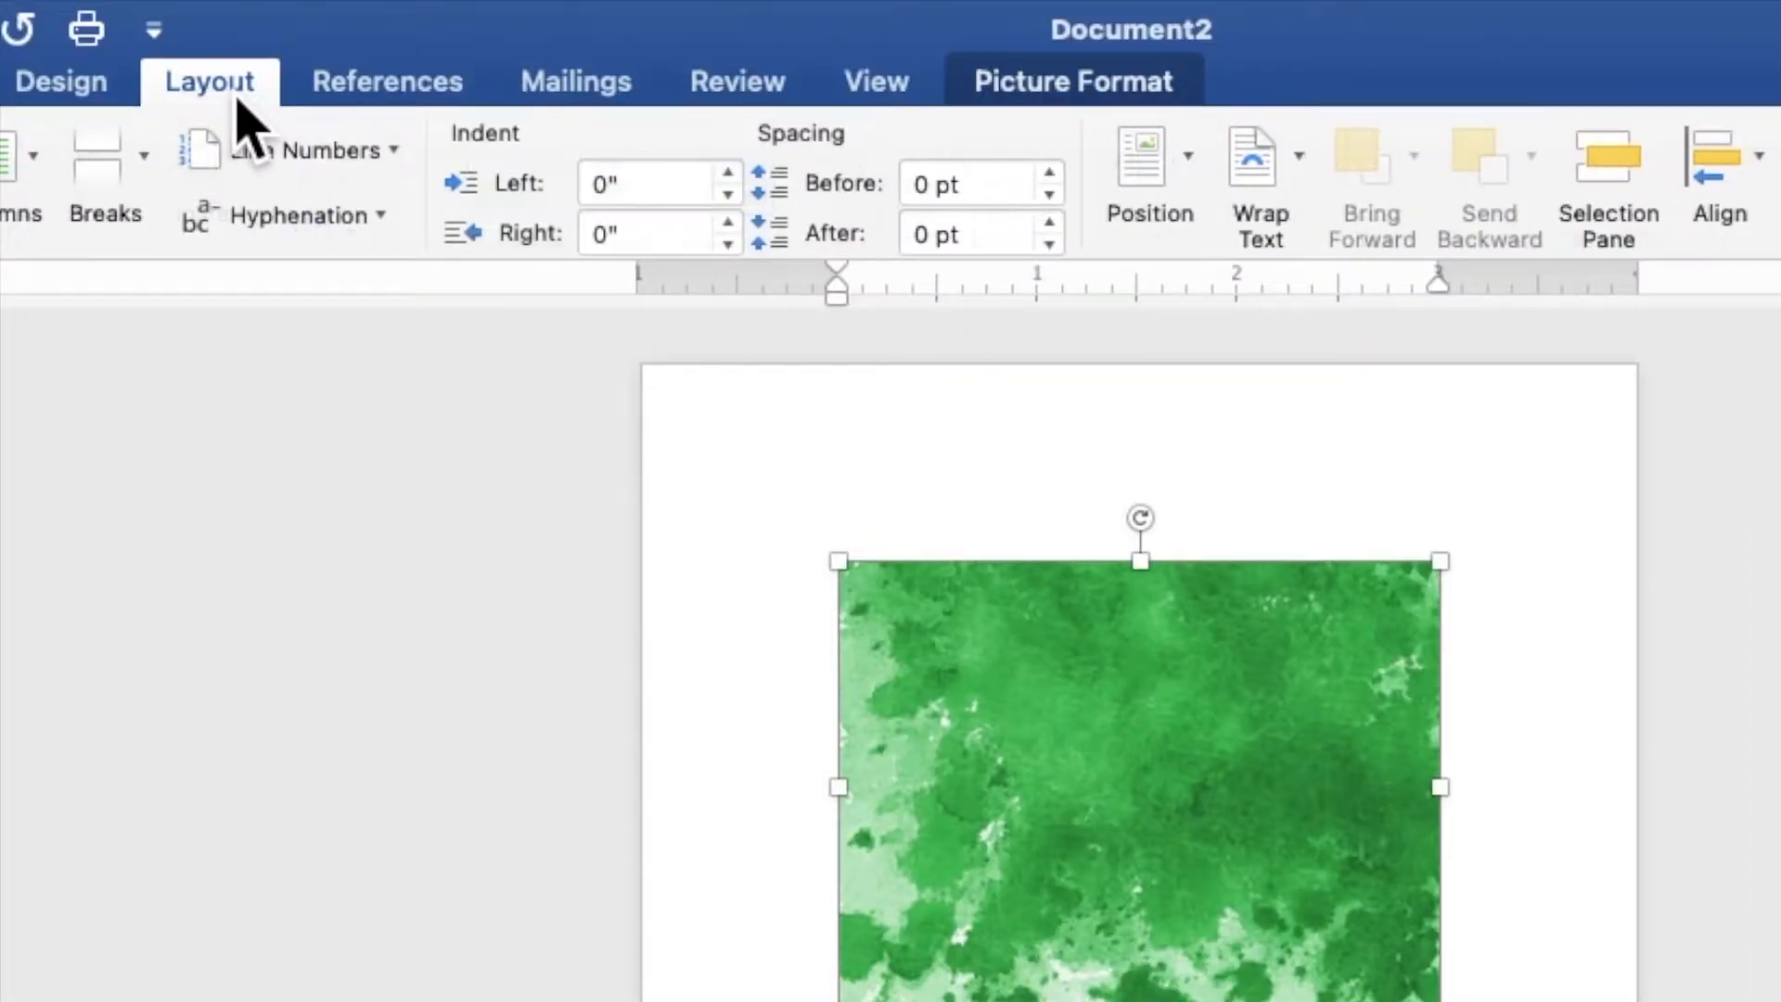
left_click(1272, 179)
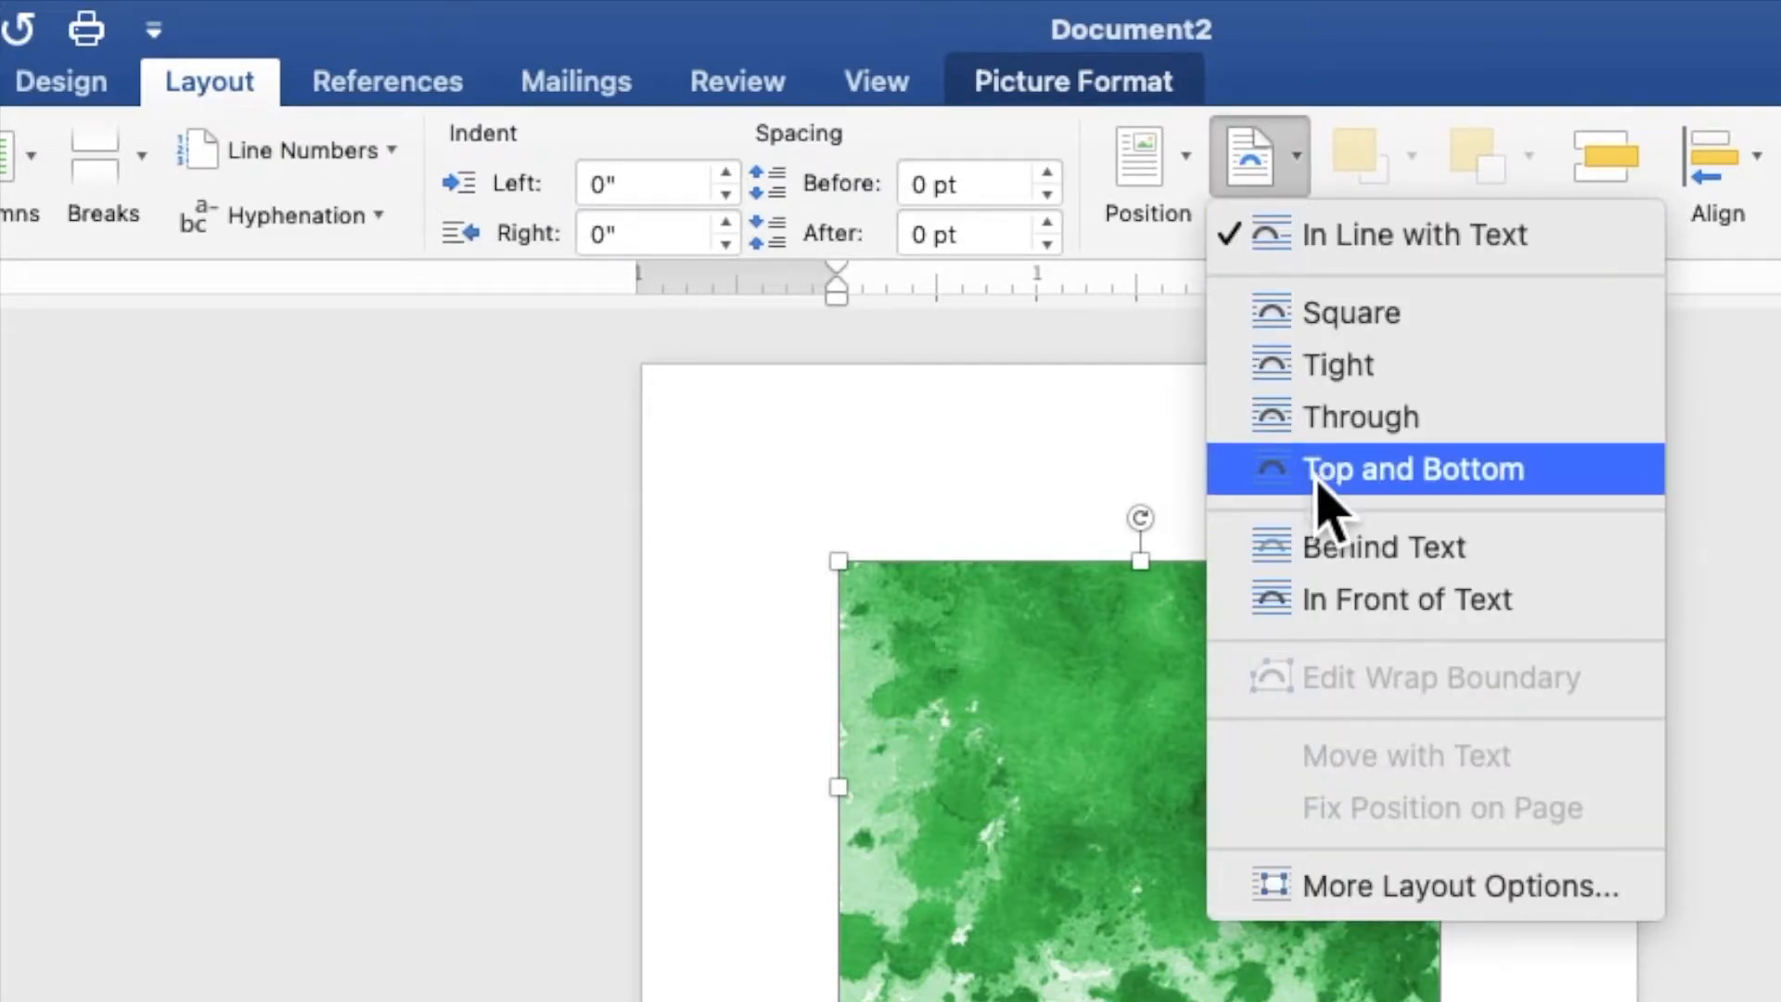
left_click(1336, 552)
Rotate the green picture 90 degrees clockwise, align it to the page's upper-left corner and stretch it to cover the whole page
left_click_drag(910, 283, 1047, 441)
left_click_drag(998, 369, 837, 297)
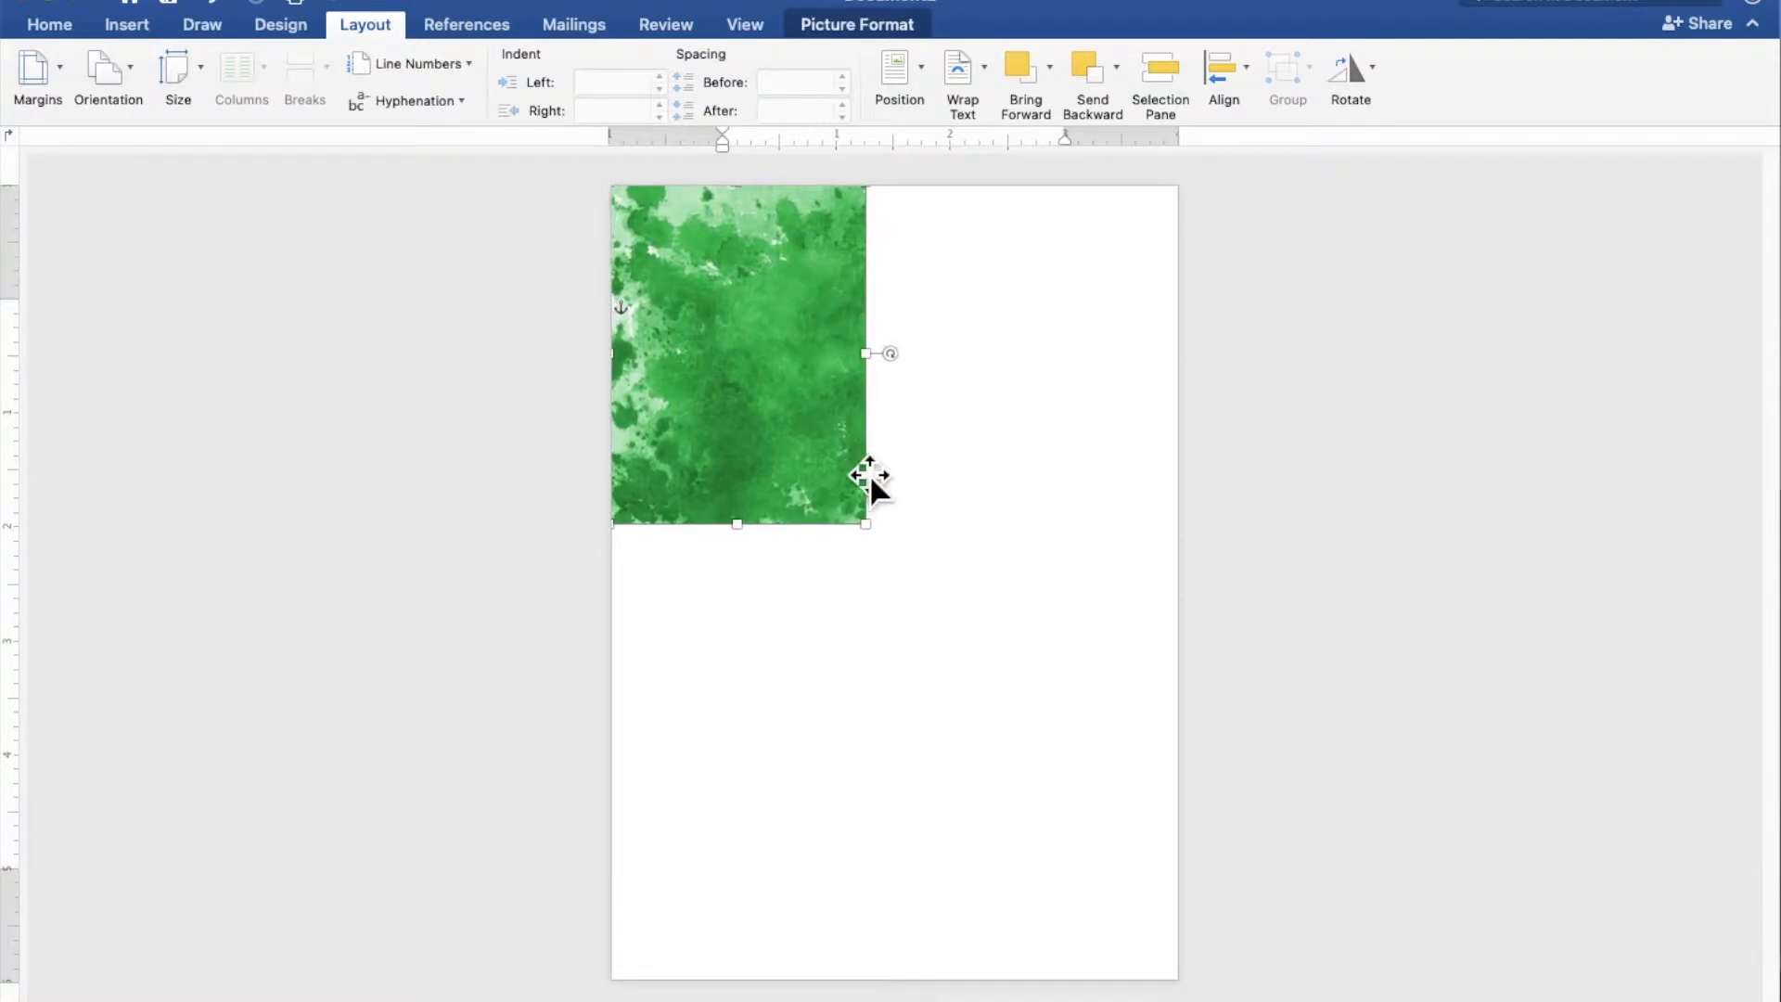
left_click_drag(889, 551, 1118, 962)
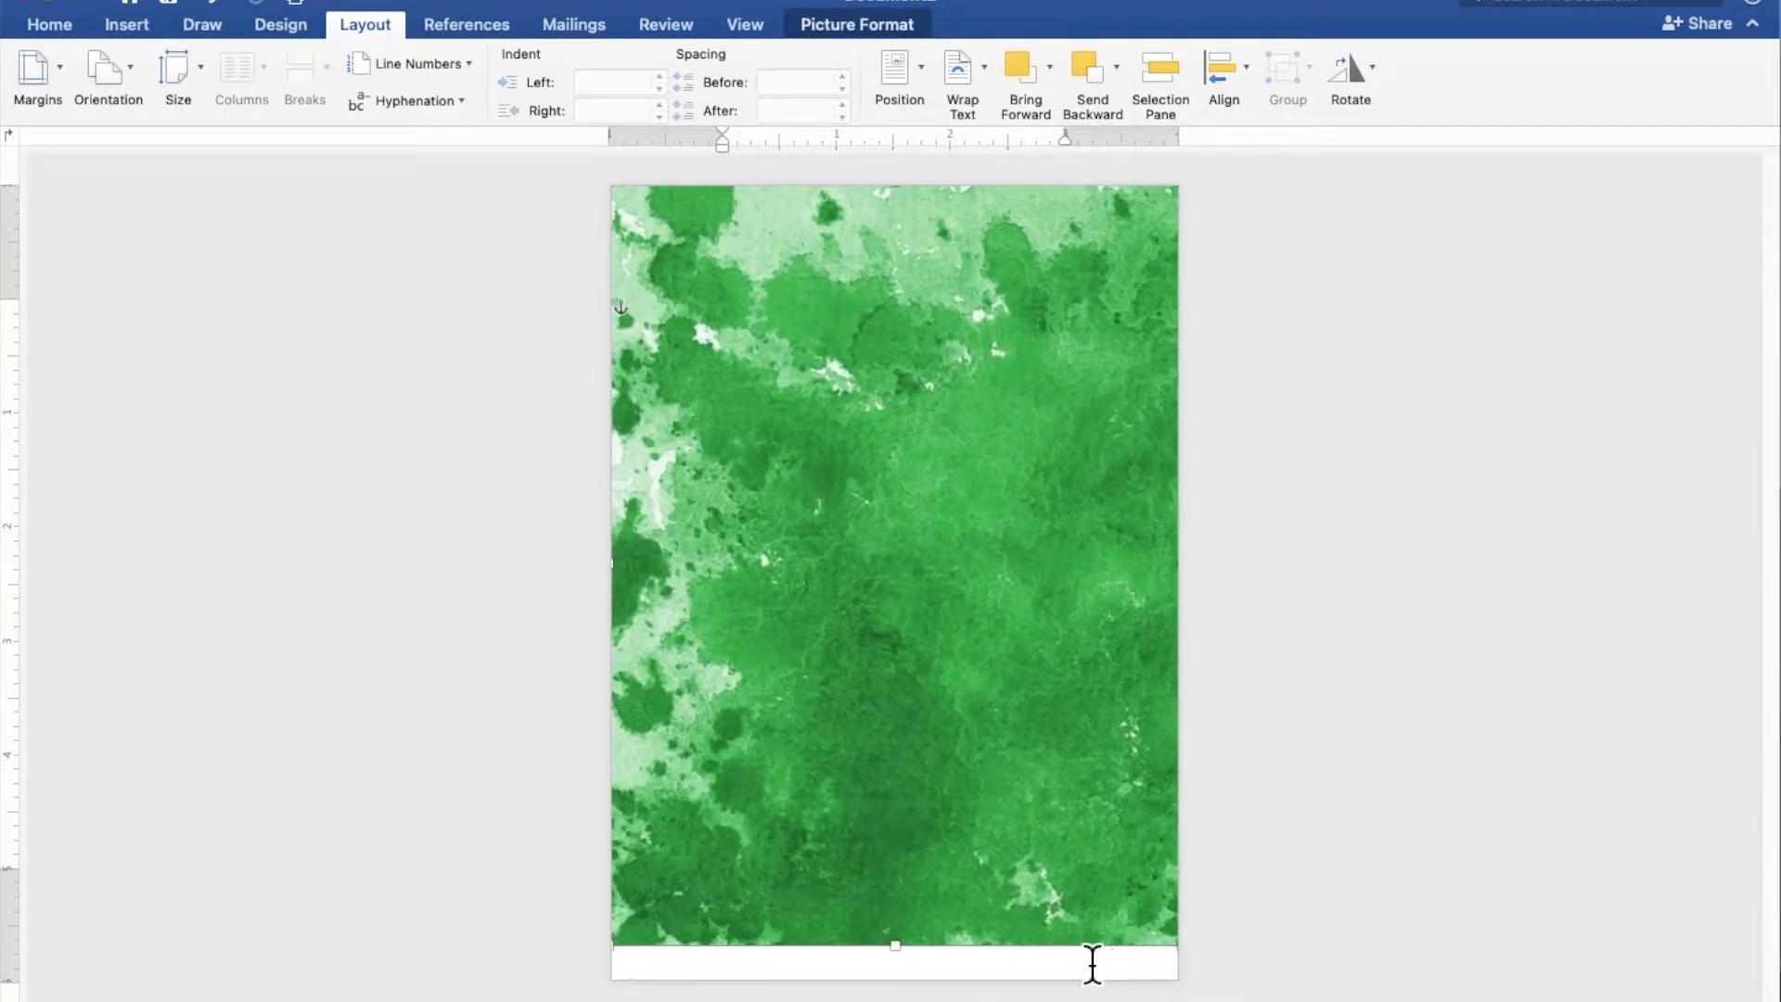
left_click_drag(916, 967, 914, 993)
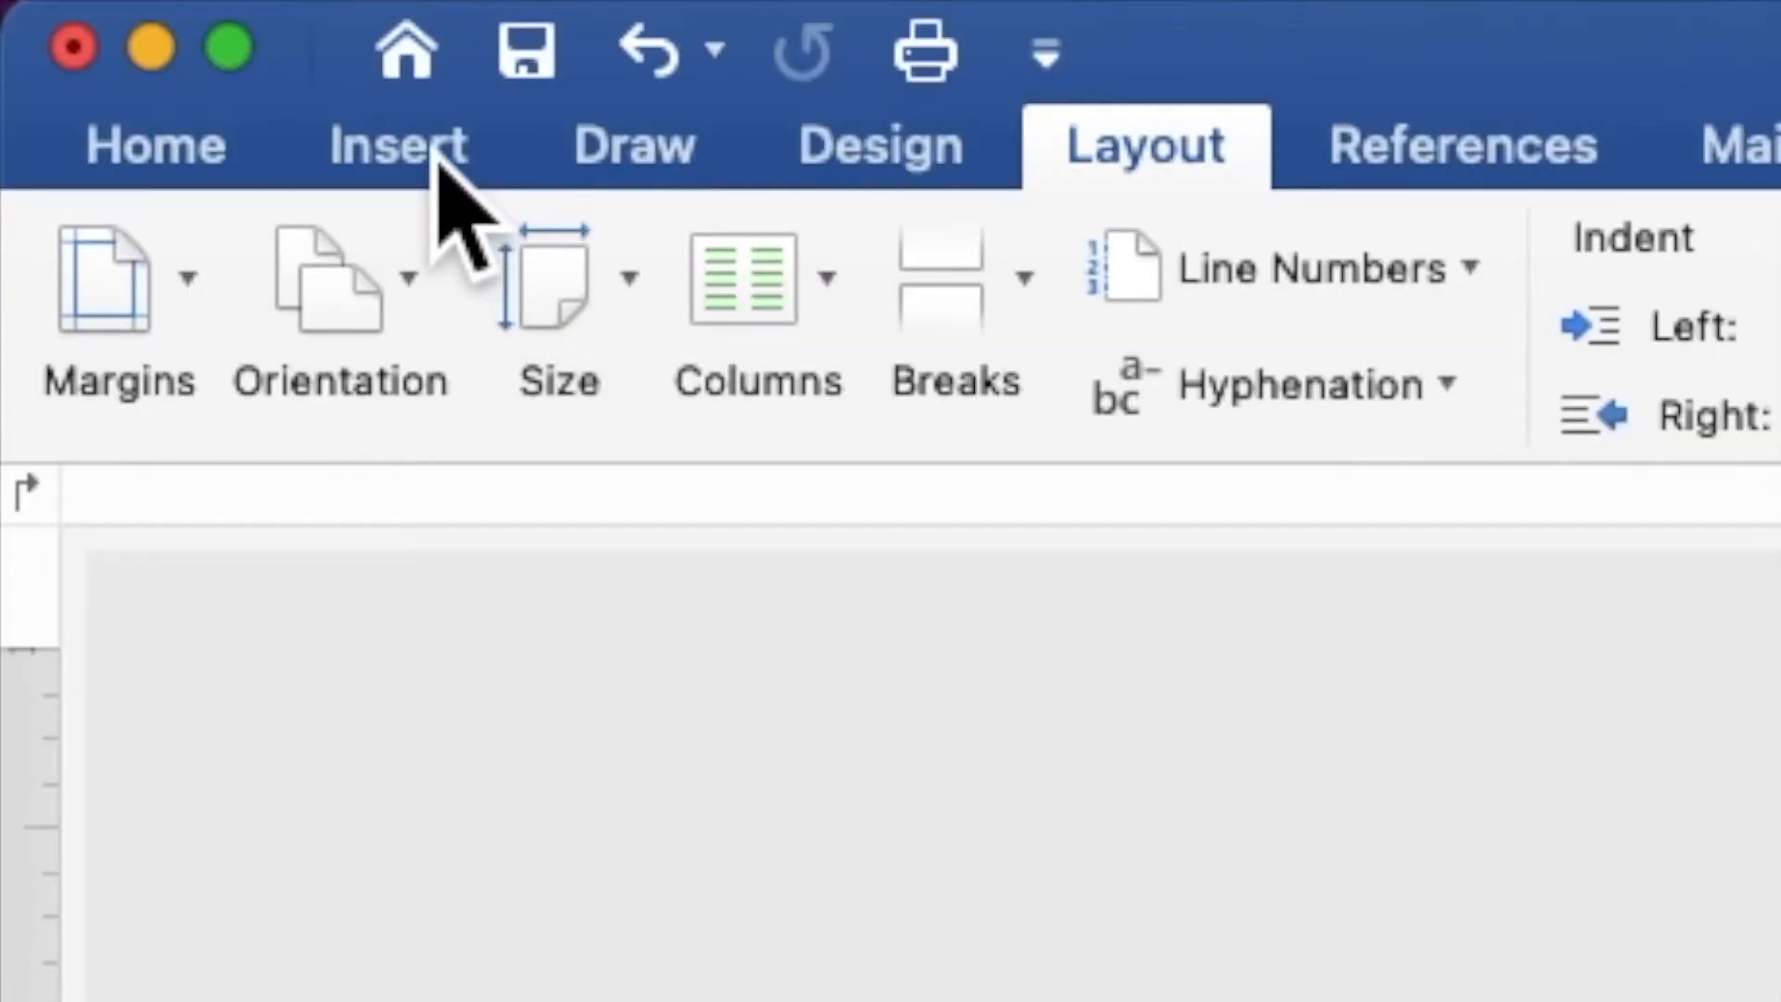
Insert the picture RED ROSES BORDER.png from the GREEN AND RED folder
left_click(399, 147)
left_click(826, 292)
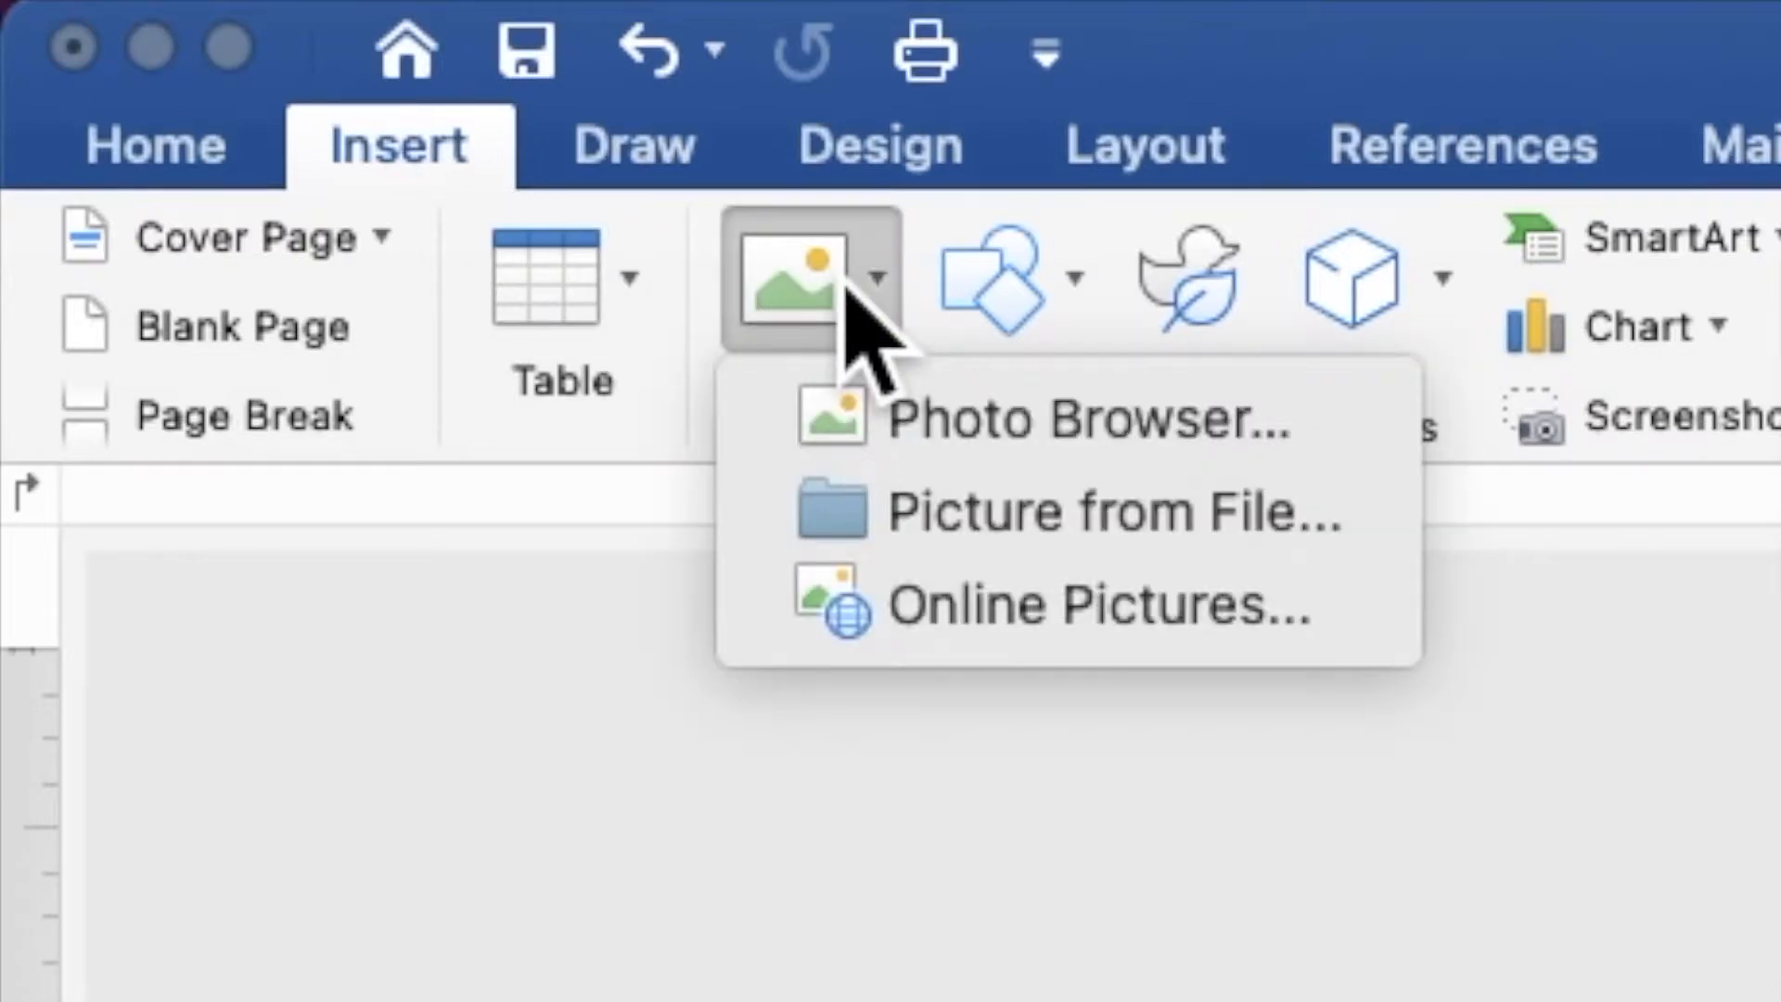
left_click(921, 519)
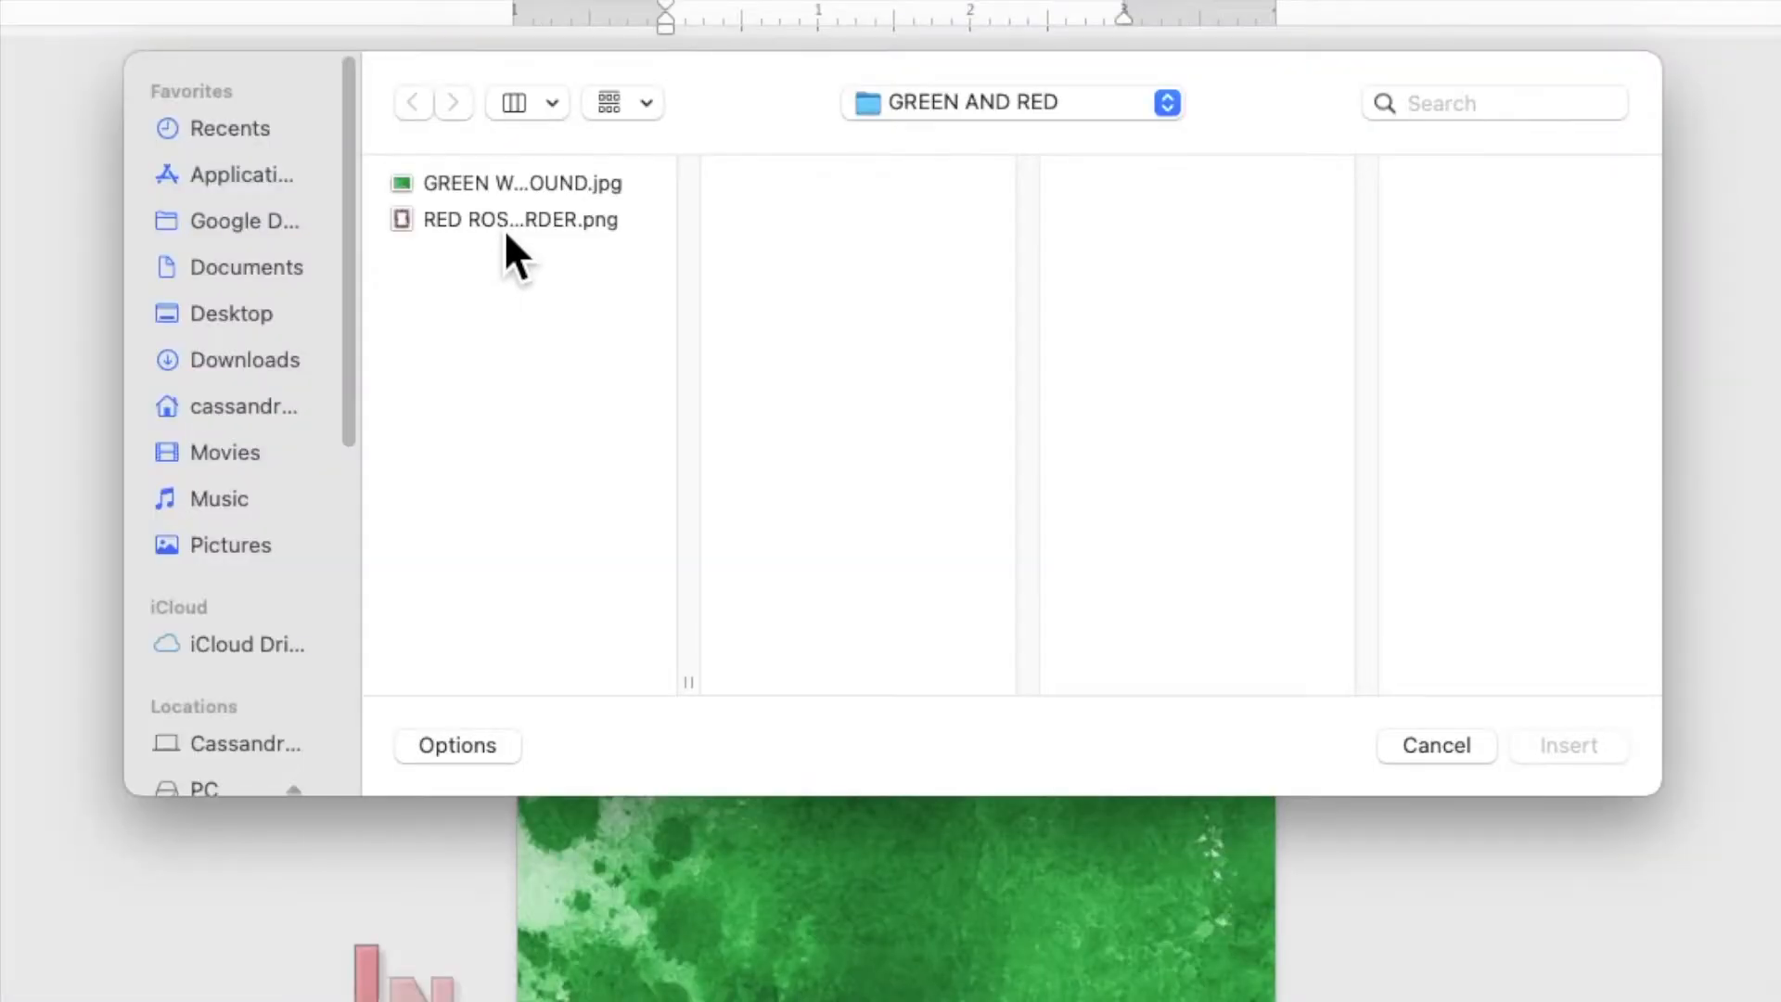
left_click(599, 295)
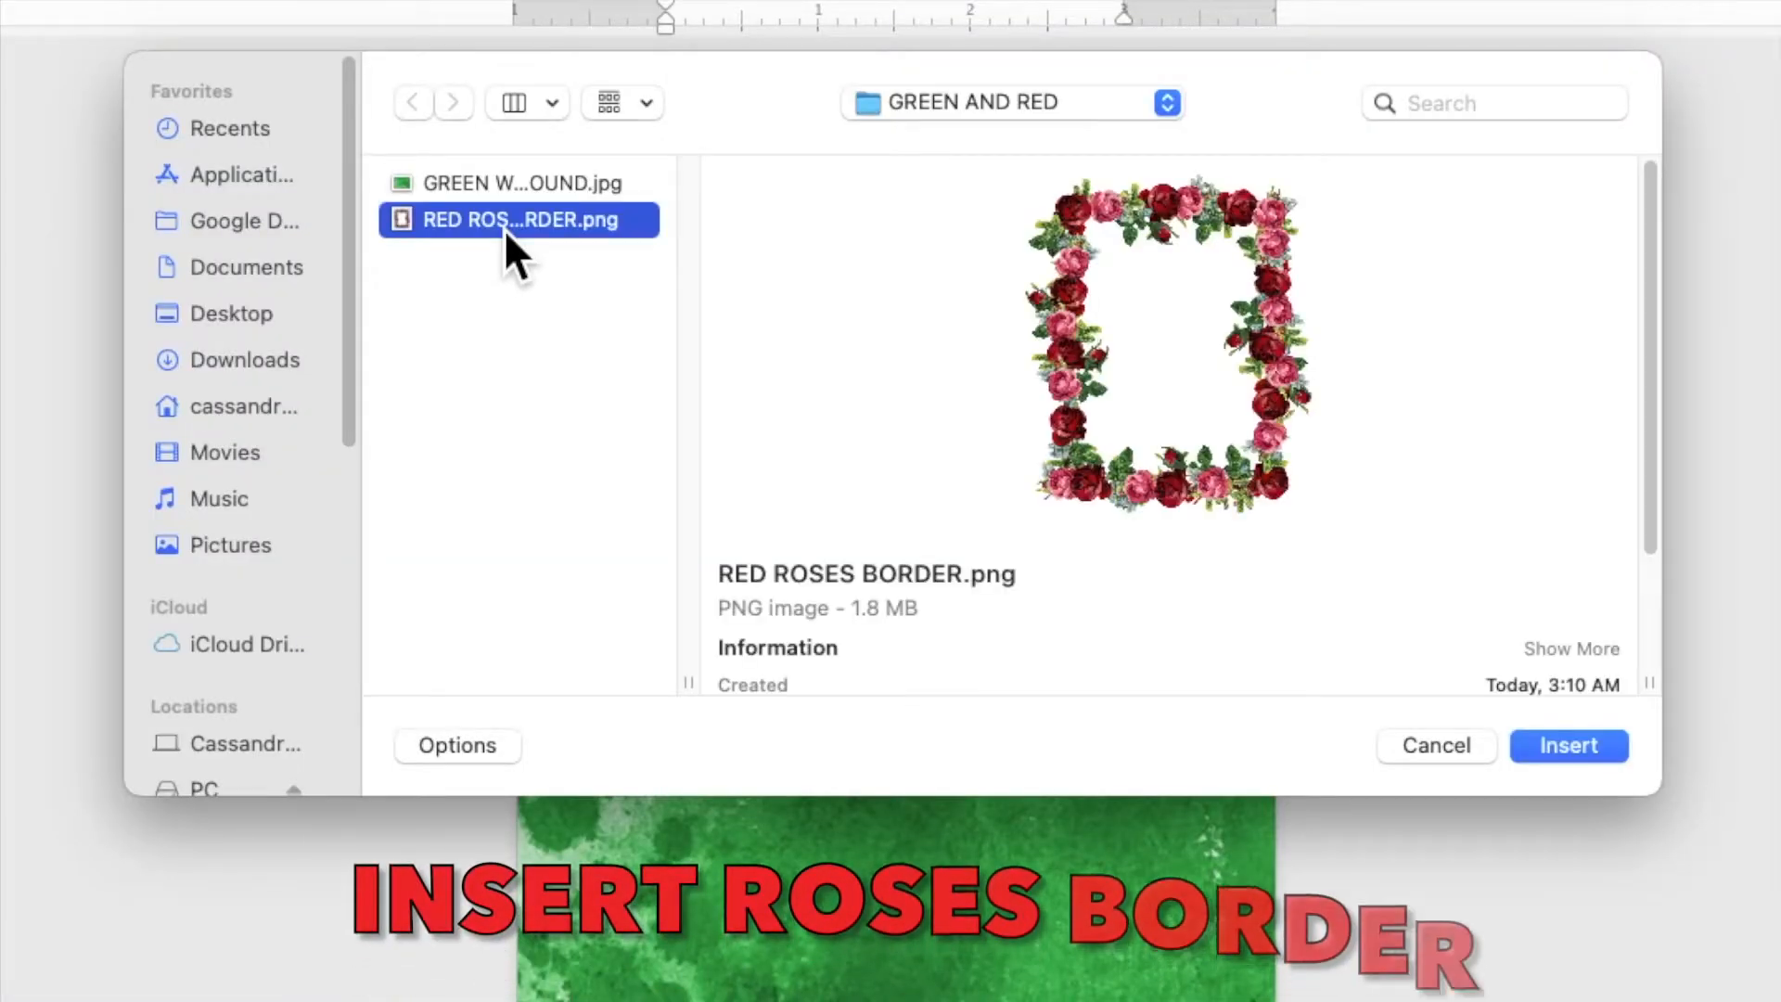
left_click(1578, 748)
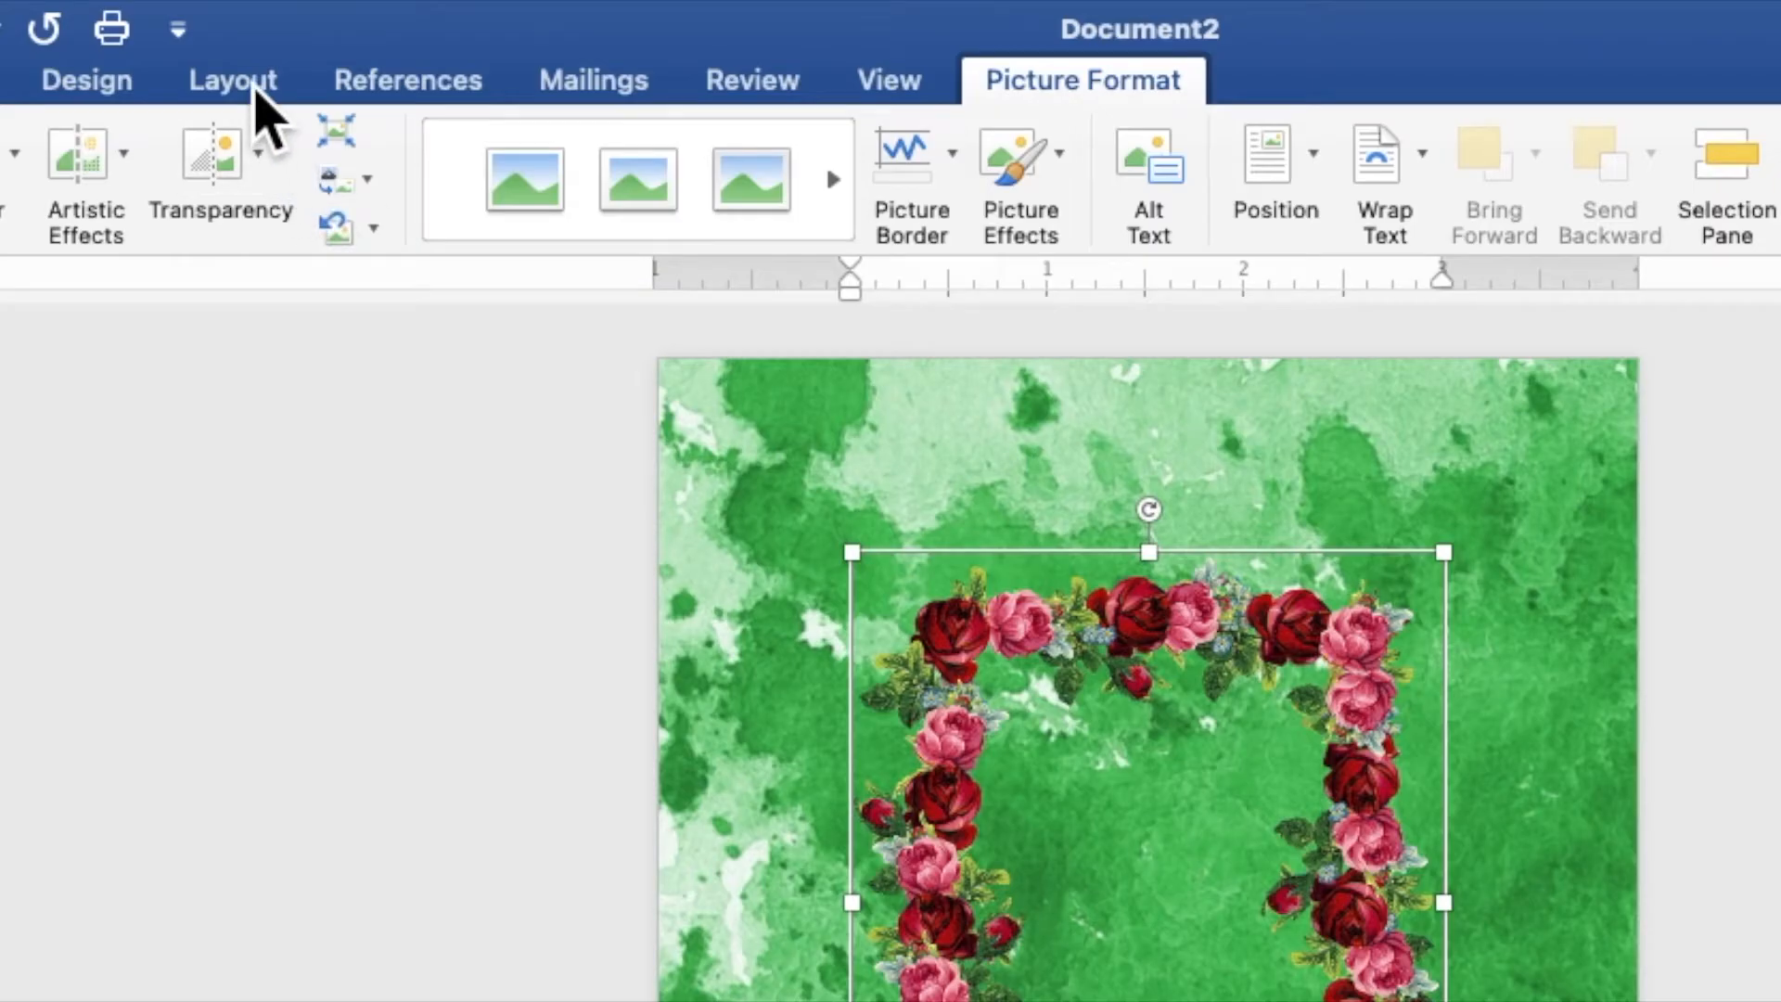
Set the roses border picture's text wrapping to Behind Text
left_click(256, 86)
left_click(1273, 163)
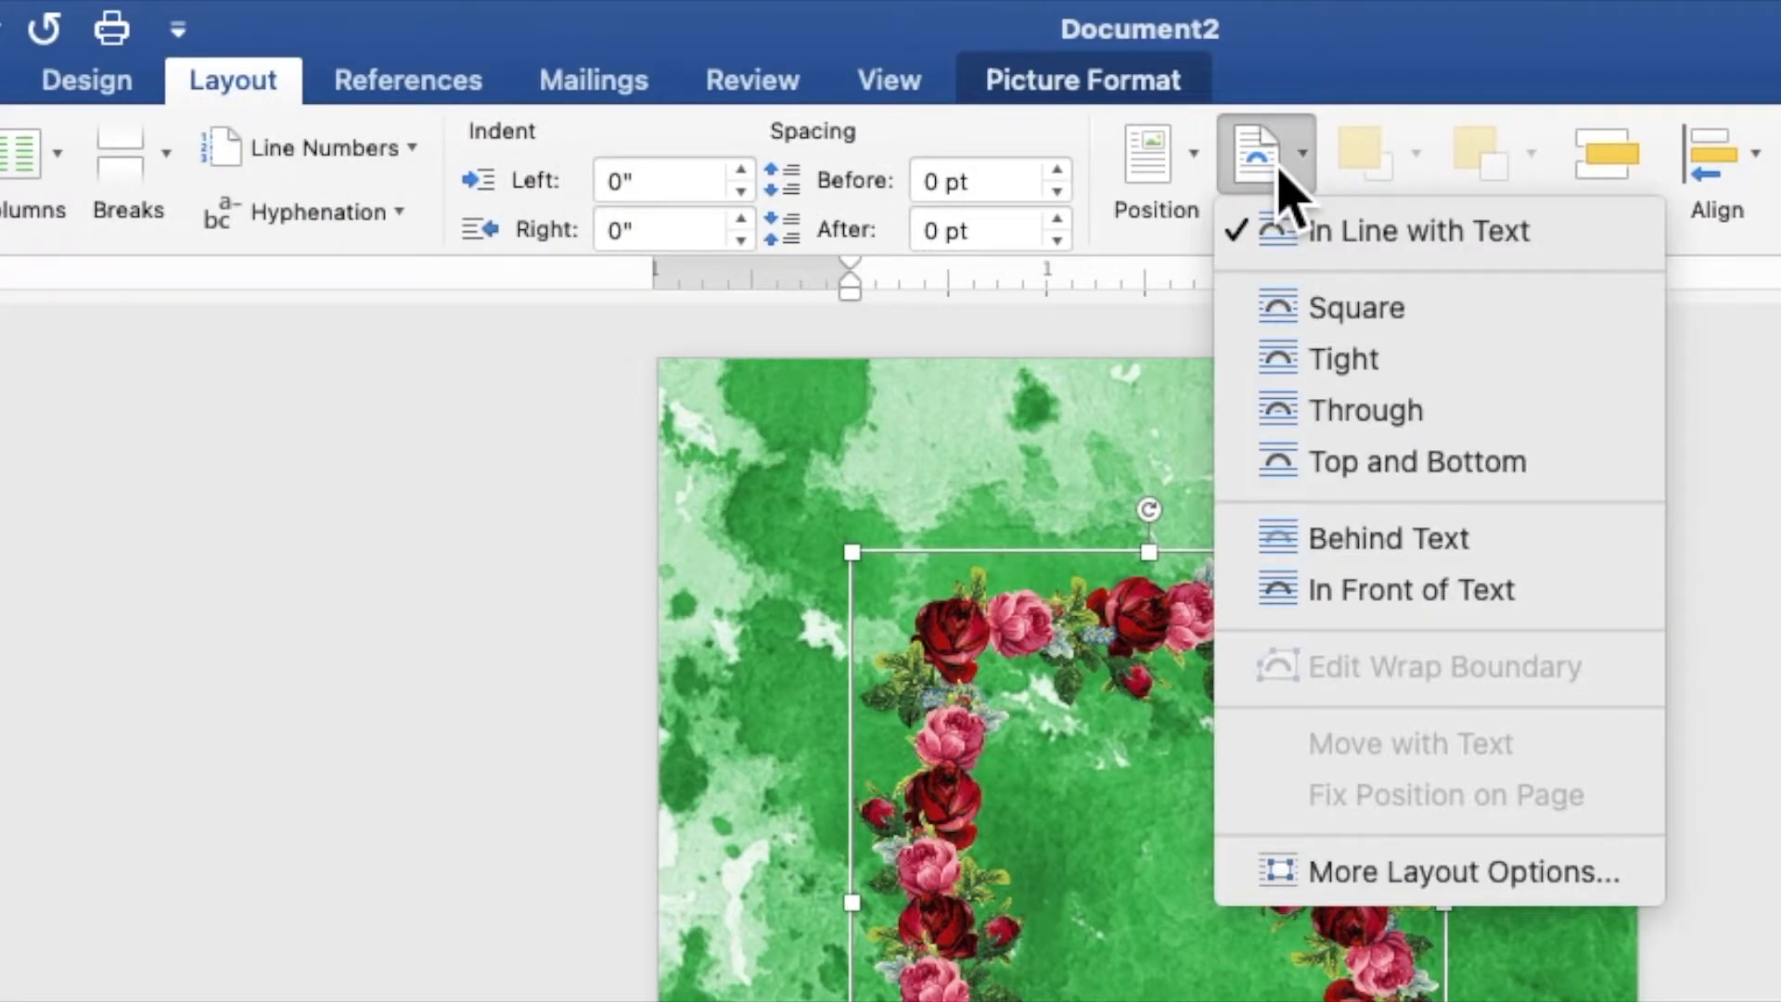
left_click(1336, 542)
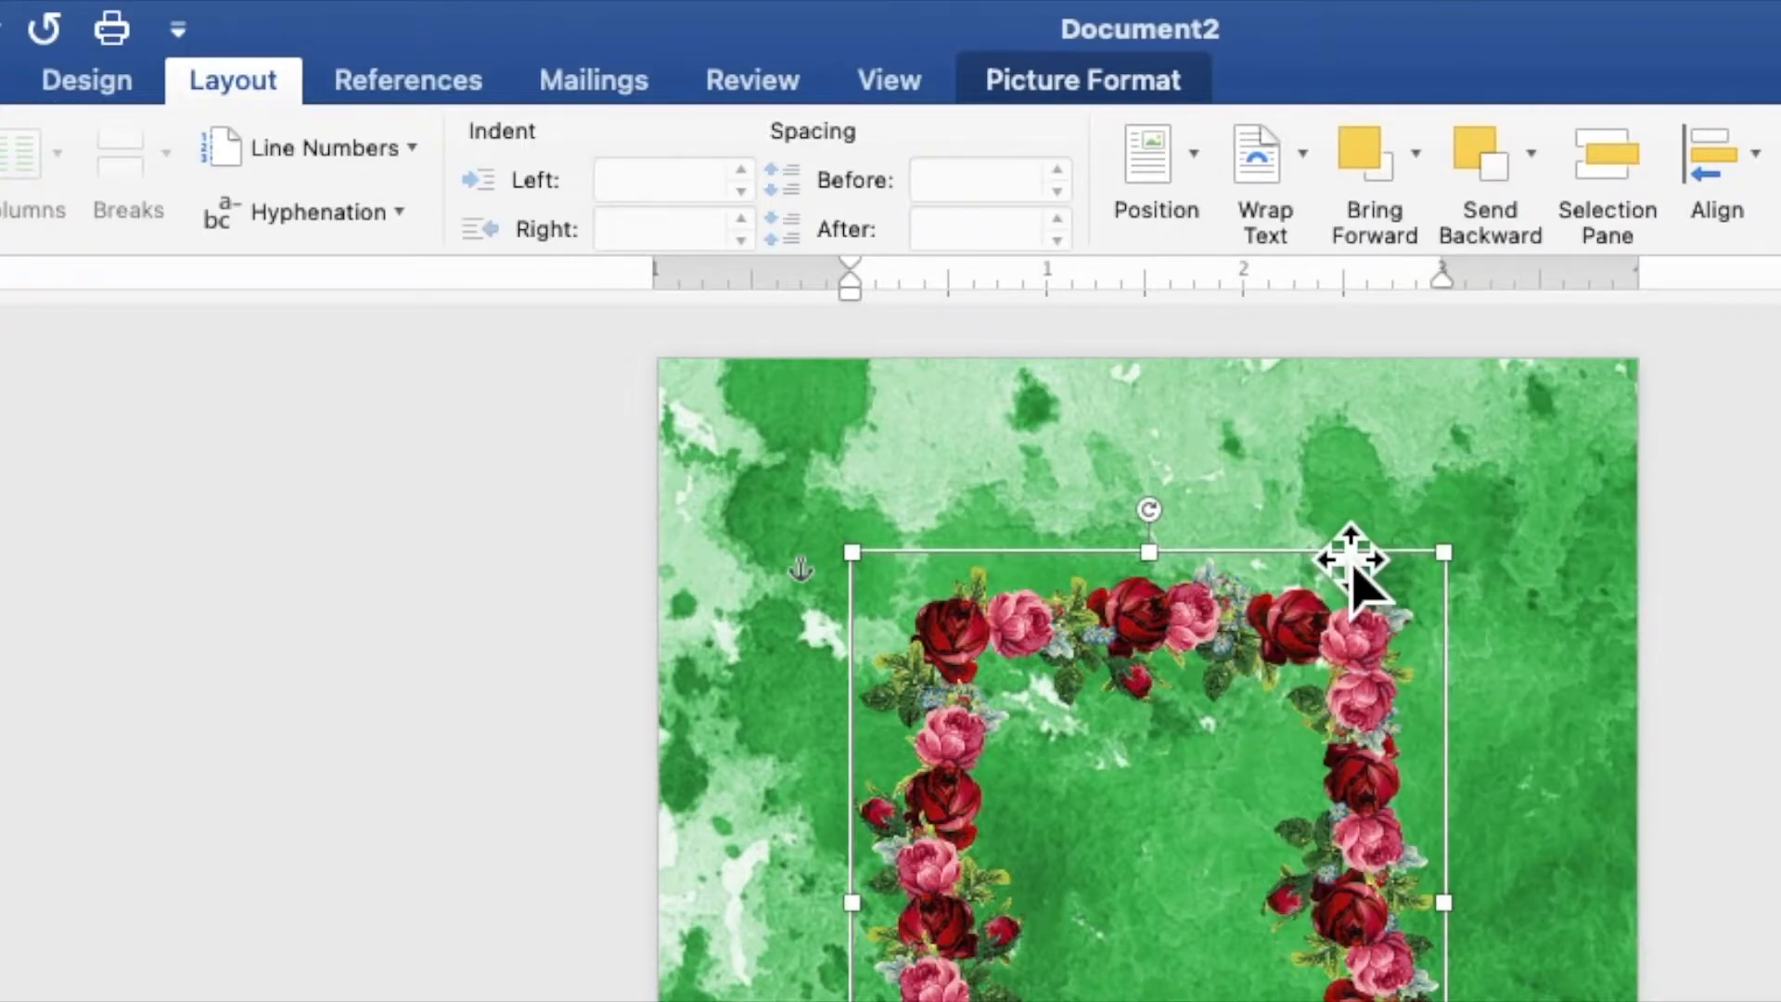
Enlarge the roses border to span the full page width and center it vertically on the page
left_click_drag(1326, 635, 1217, 919)
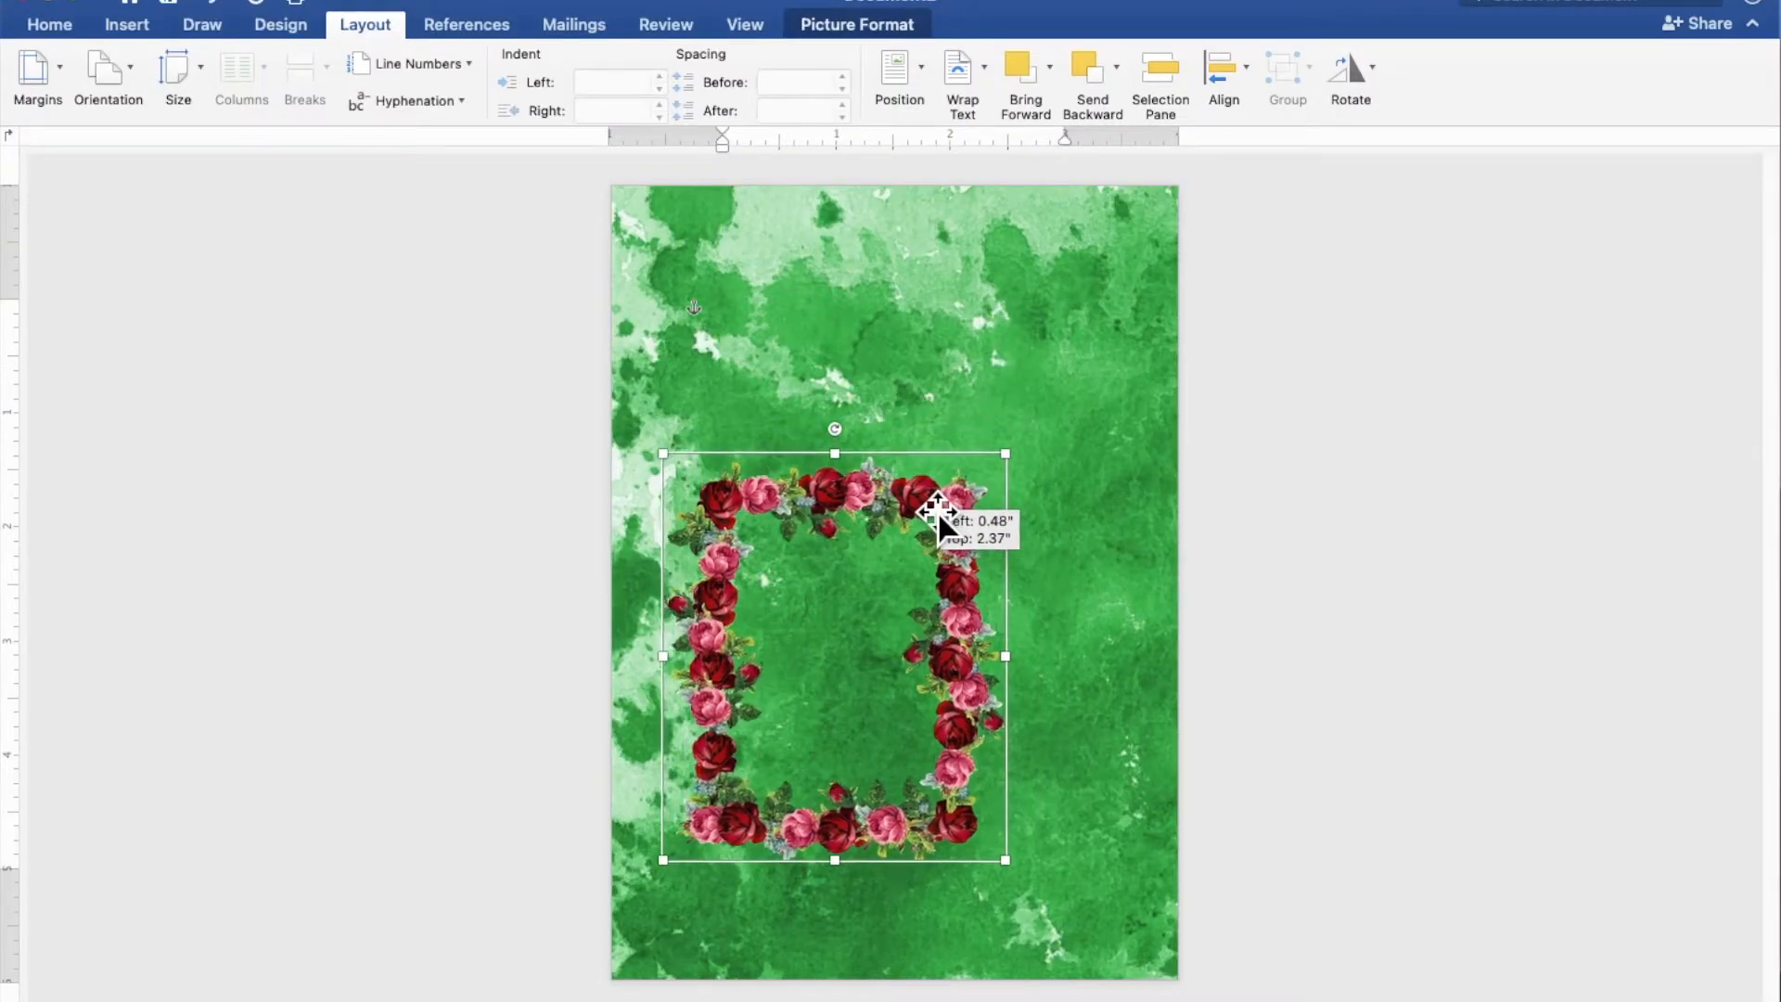
left_click_drag(938, 514, 1198, 392)
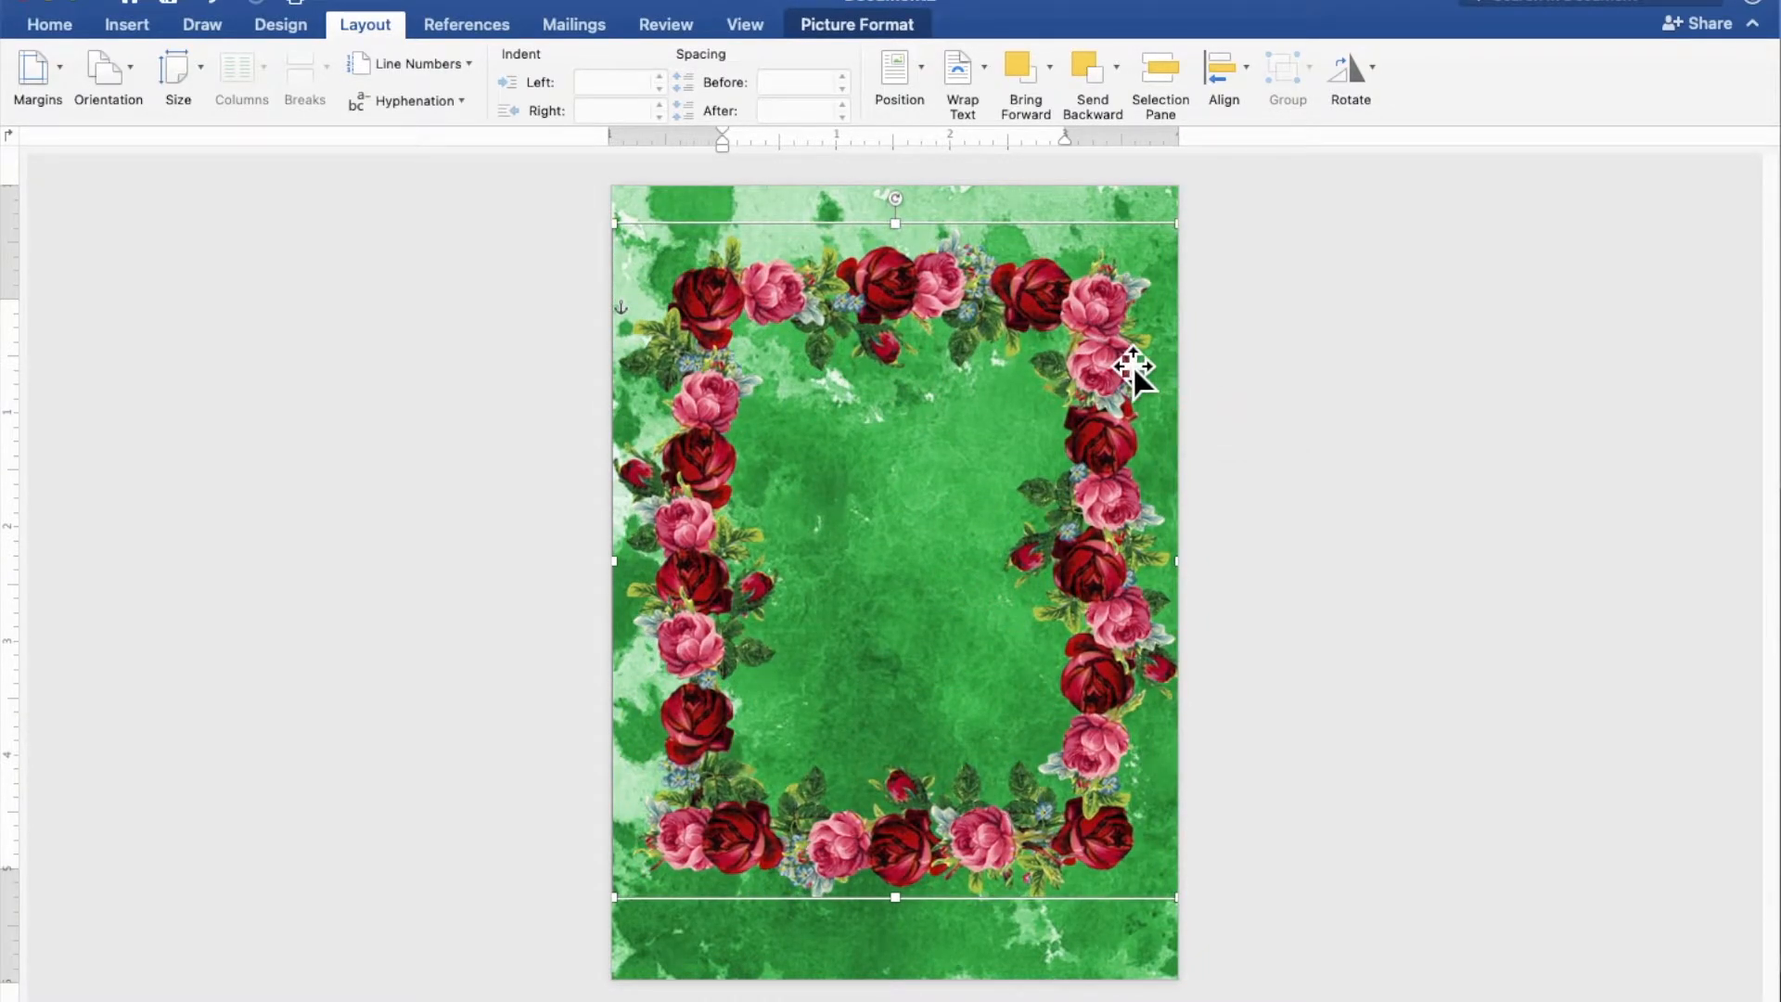
left_click_drag(1121, 348, 1117, 369)
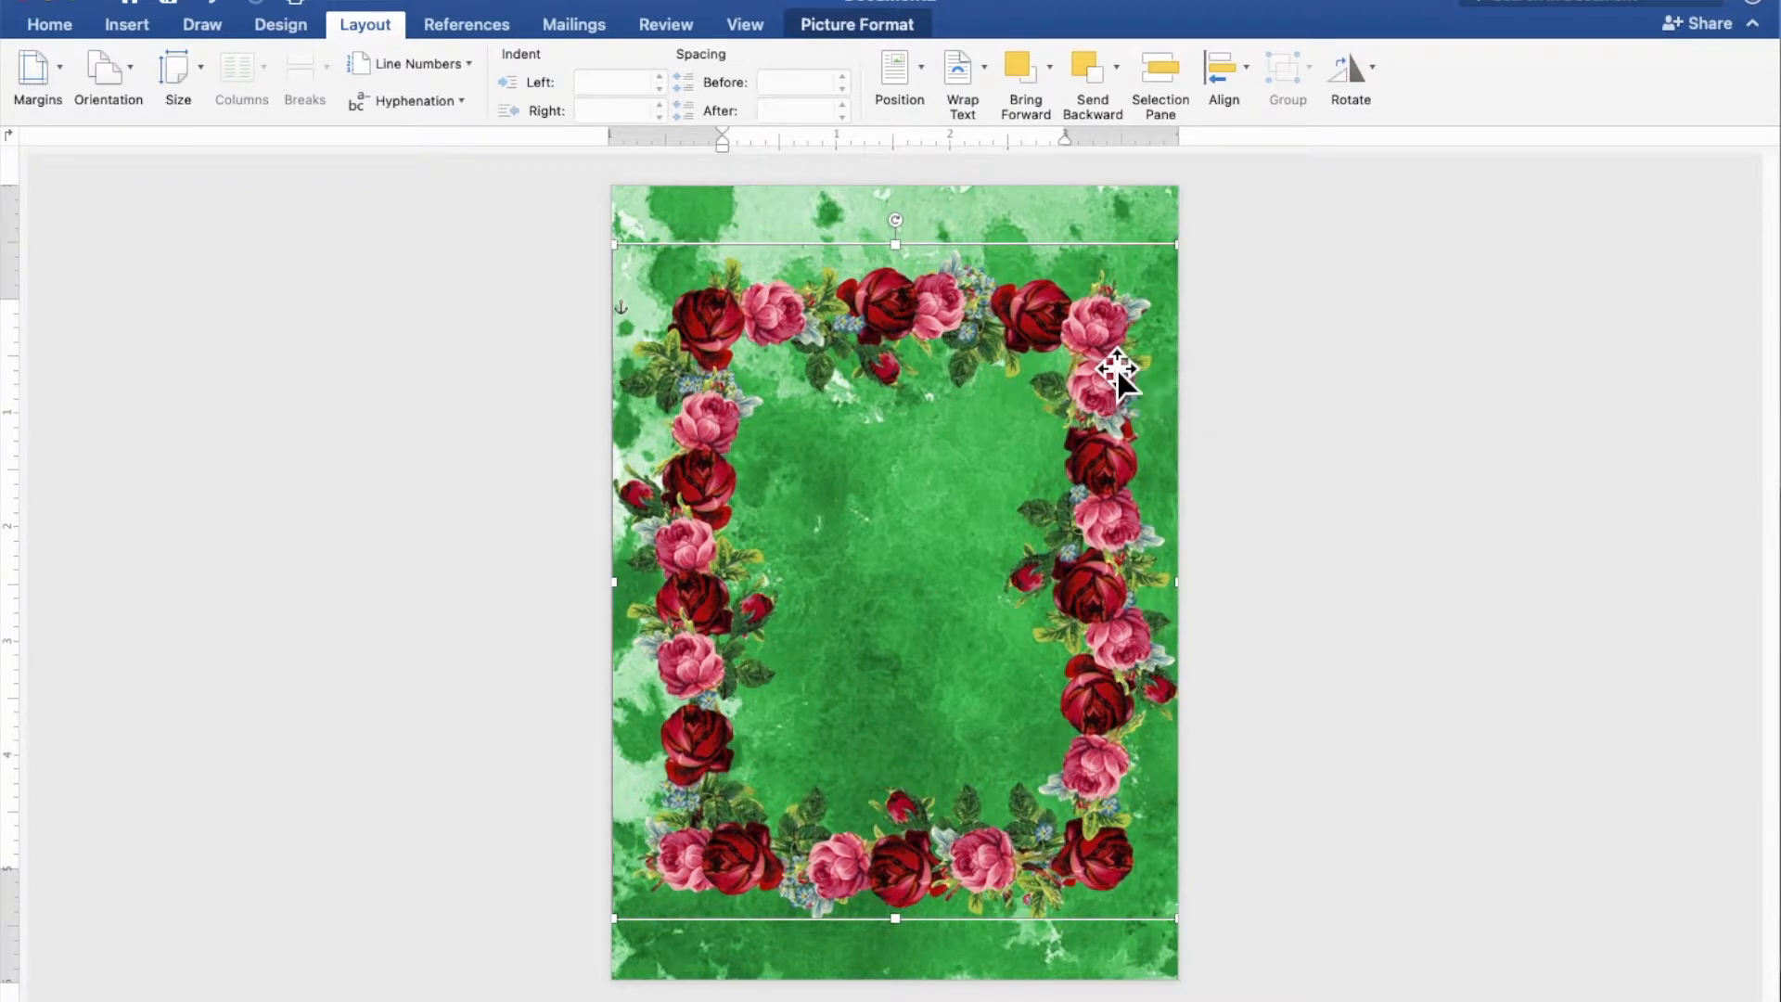
left_click(1505, 450)
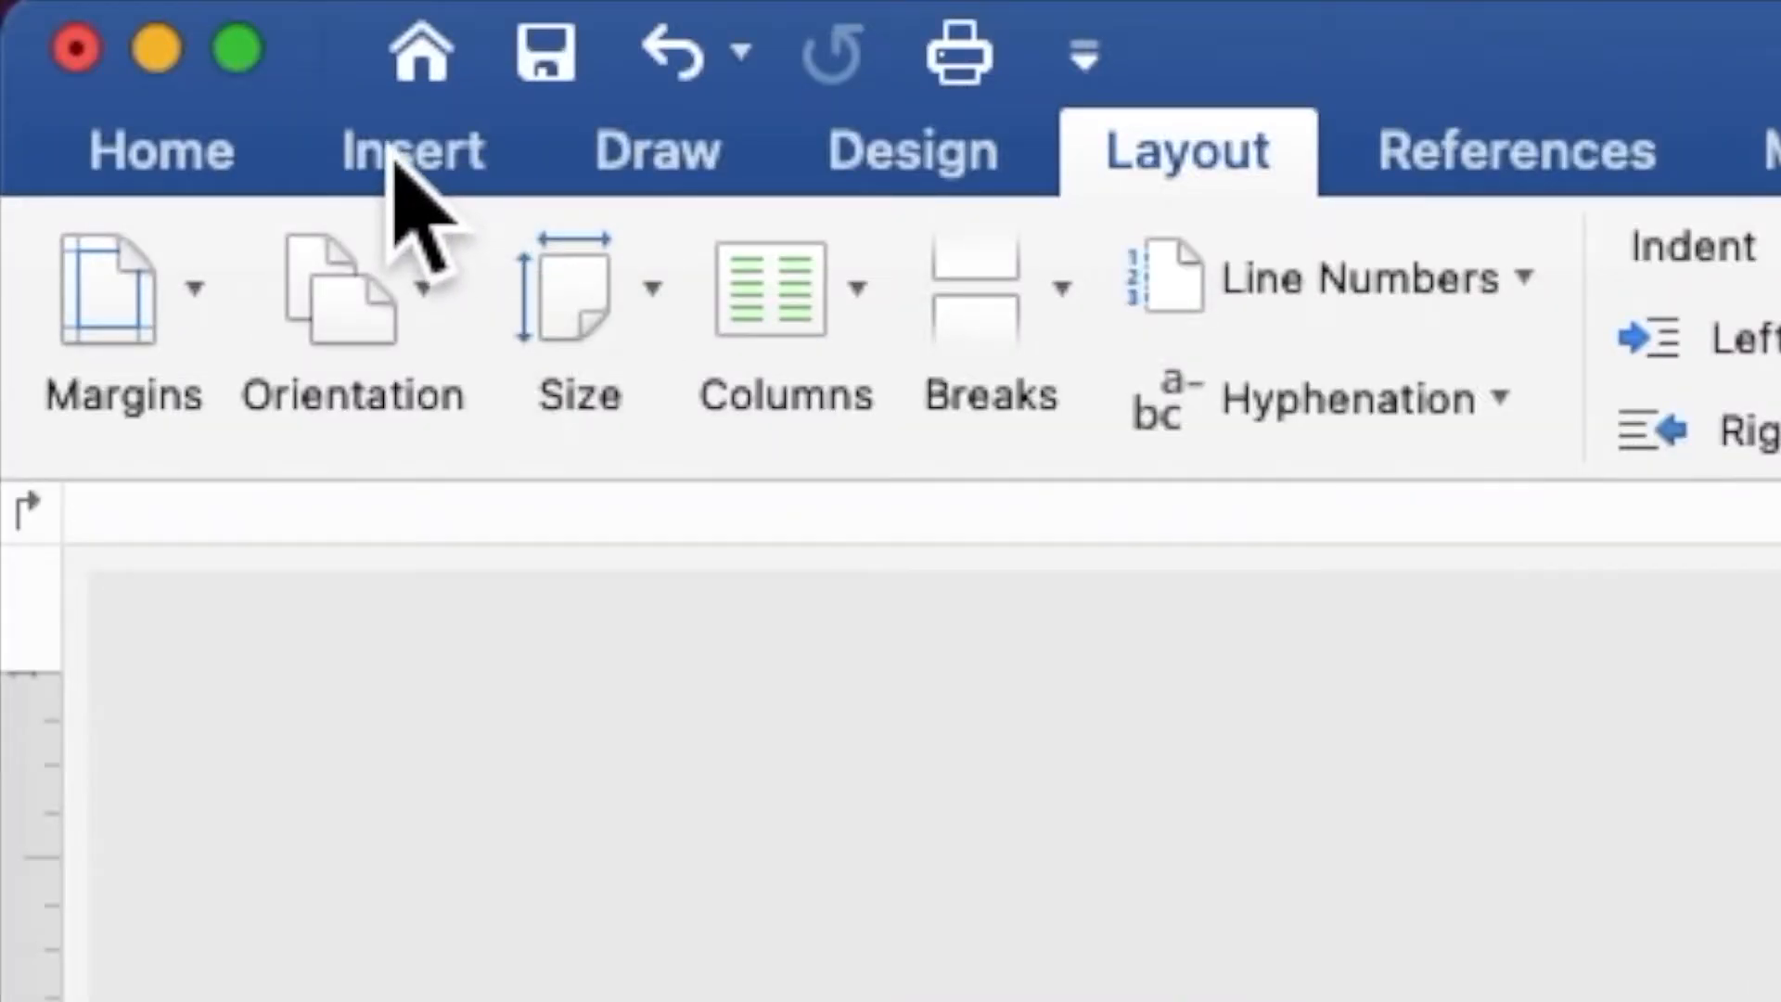
Draw a rectangle about 4.8" high and 3.57" wide over the inside of the roses border
left_click(123, 26)
left_click(1111, 308)
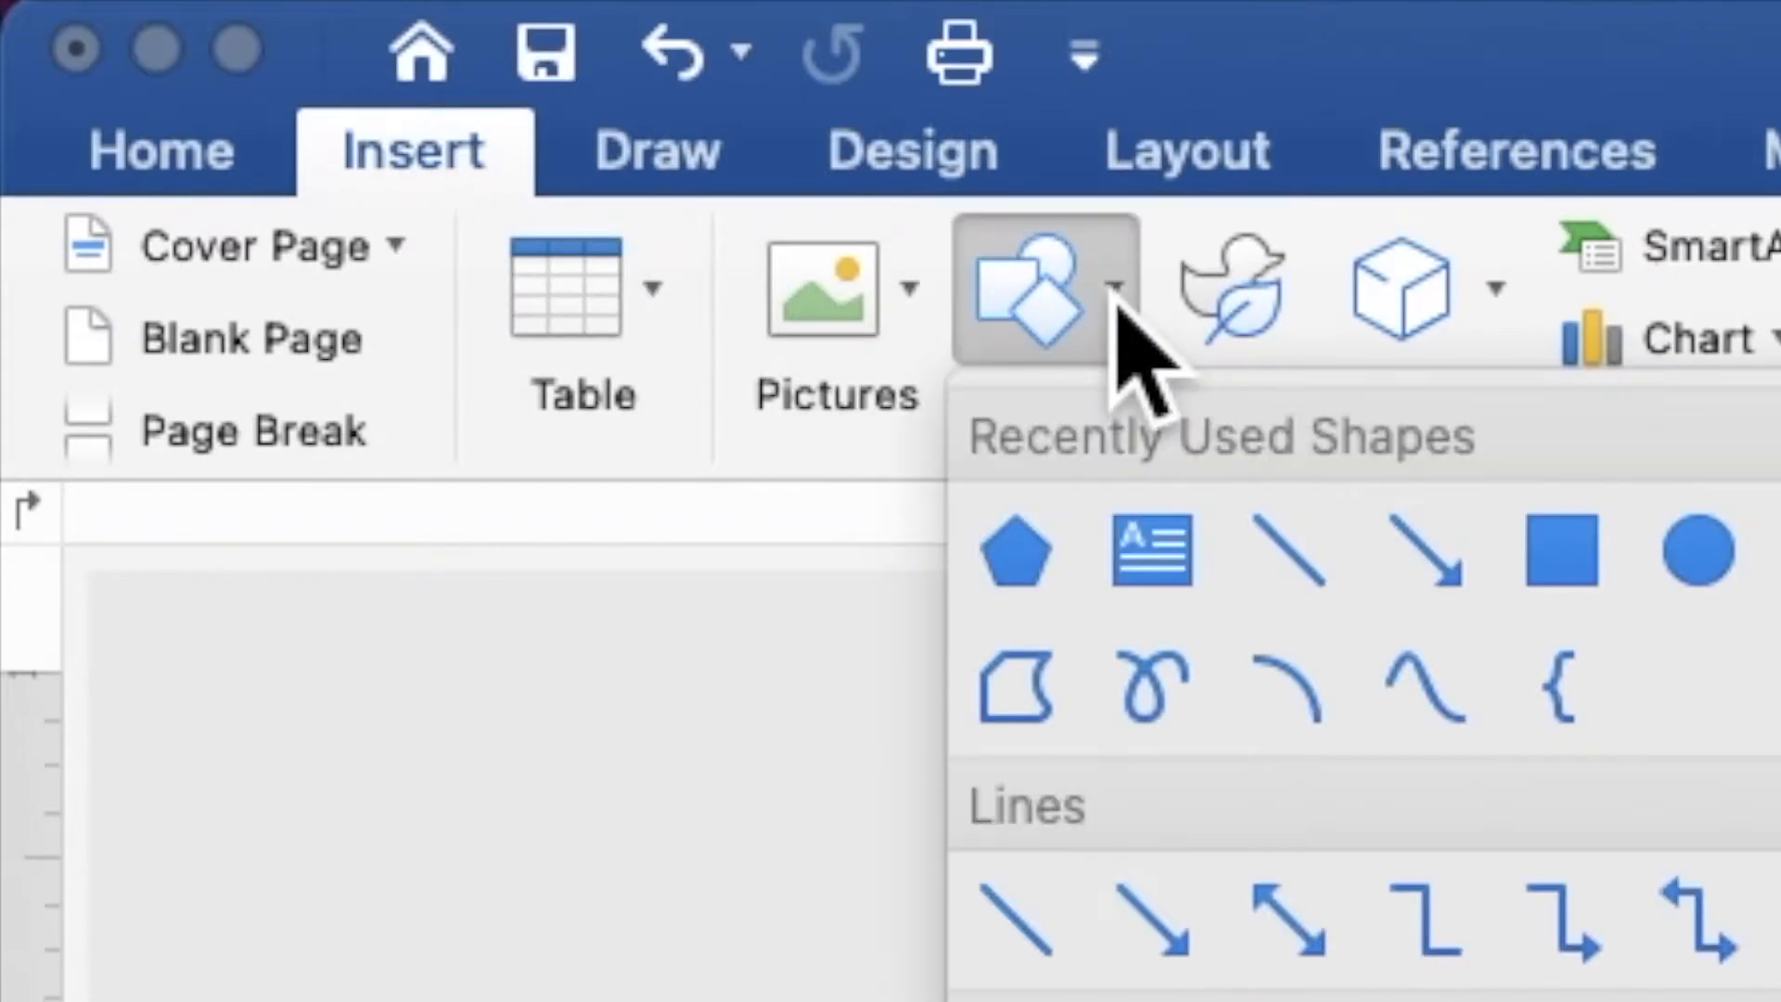
left_click(1540, 552)
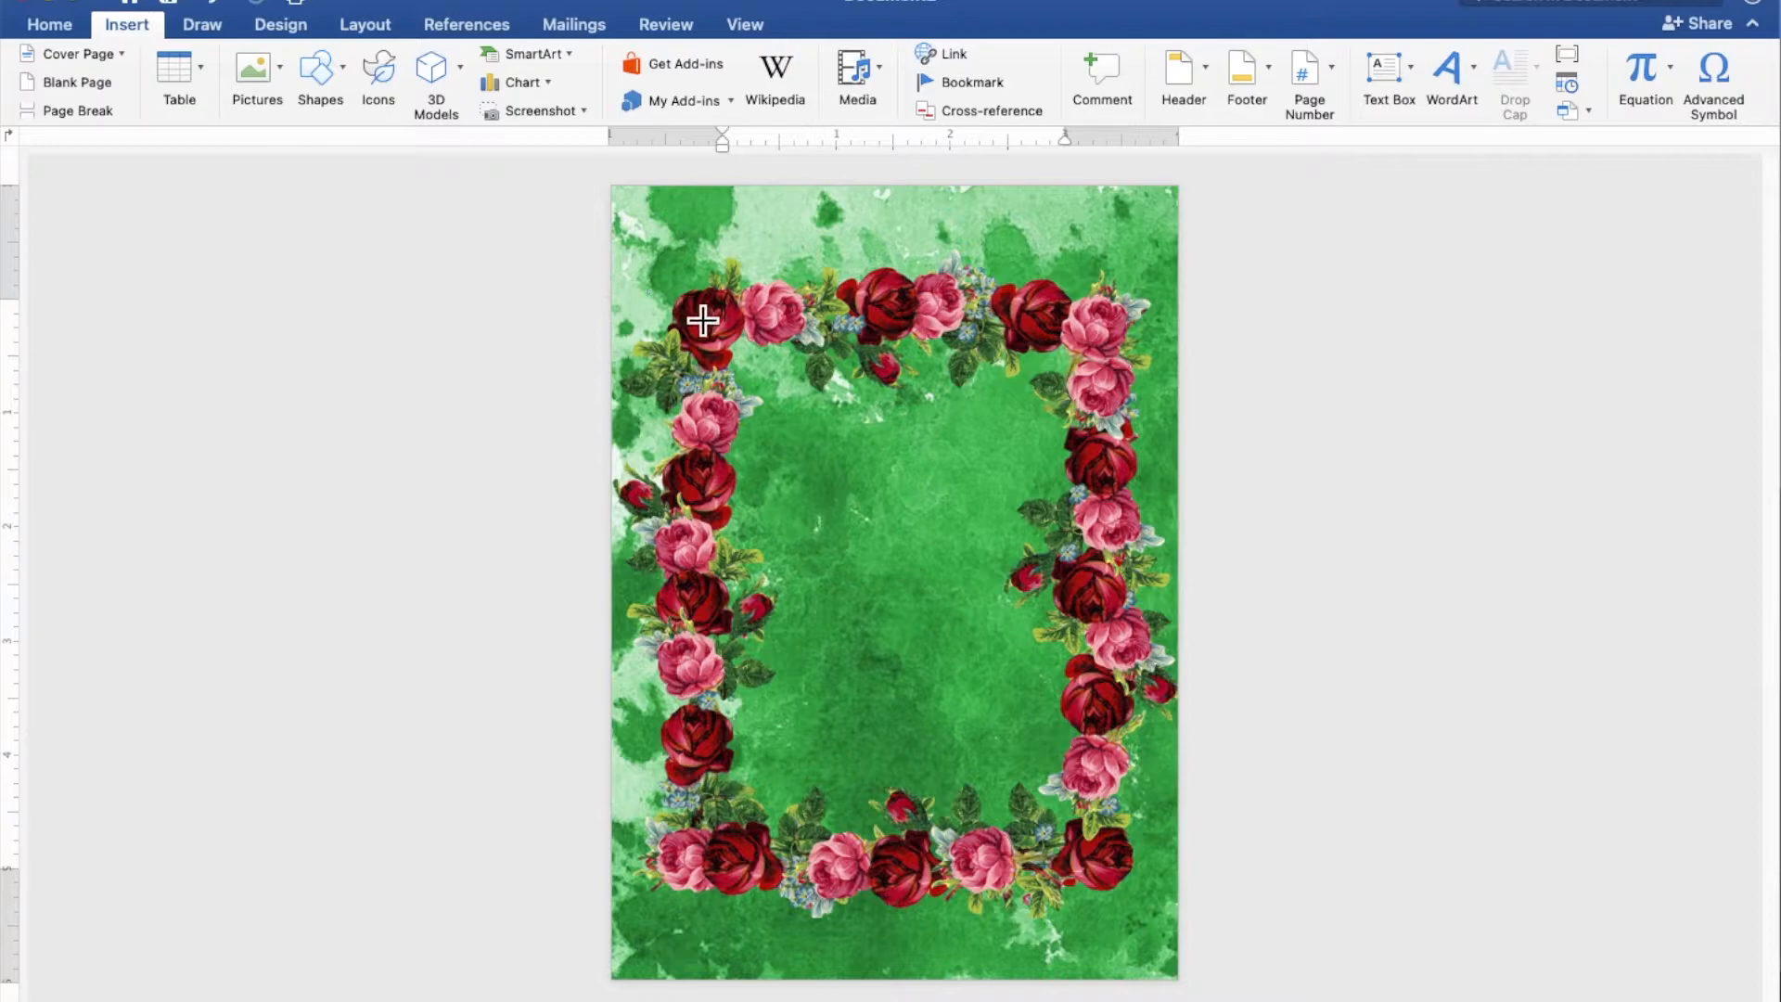
mouse_move(701, 313)
left_mouse_down()
mouse_move(882, 576)
mouse_move(1121, 846)
mouse_move(1126, 875)
left_mouse_up()
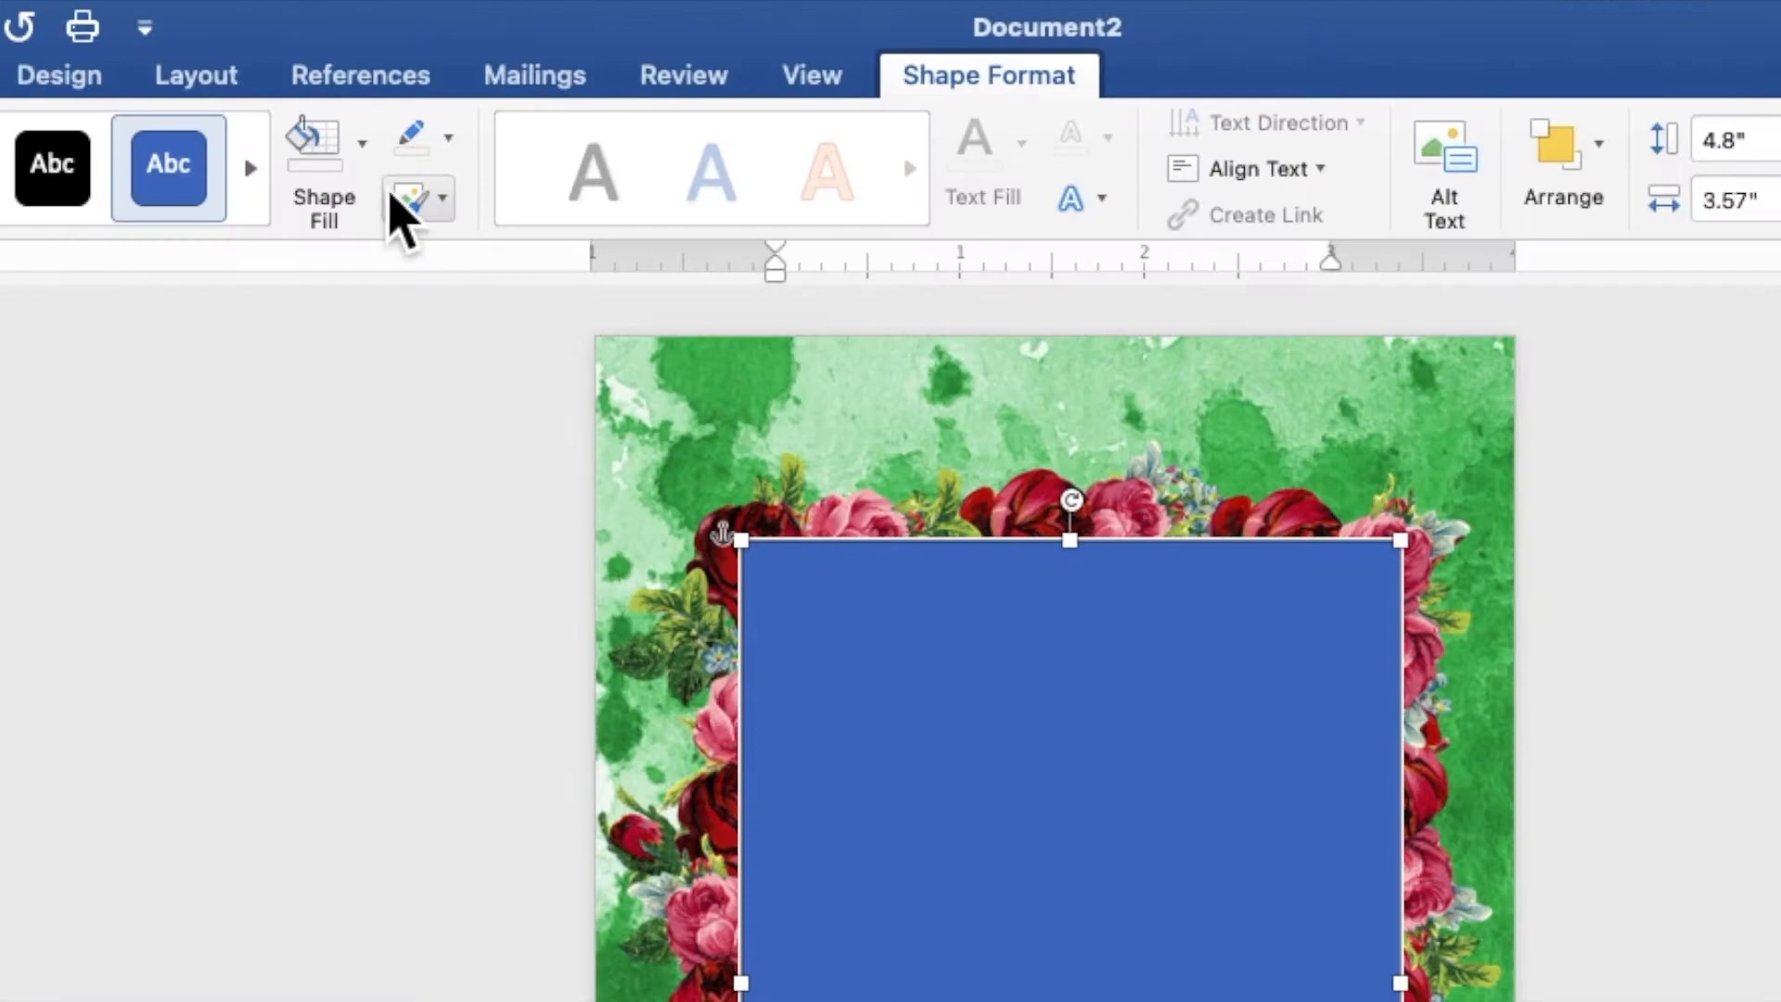
Give the rectangle a white fill and no outline
left_click(468, 66)
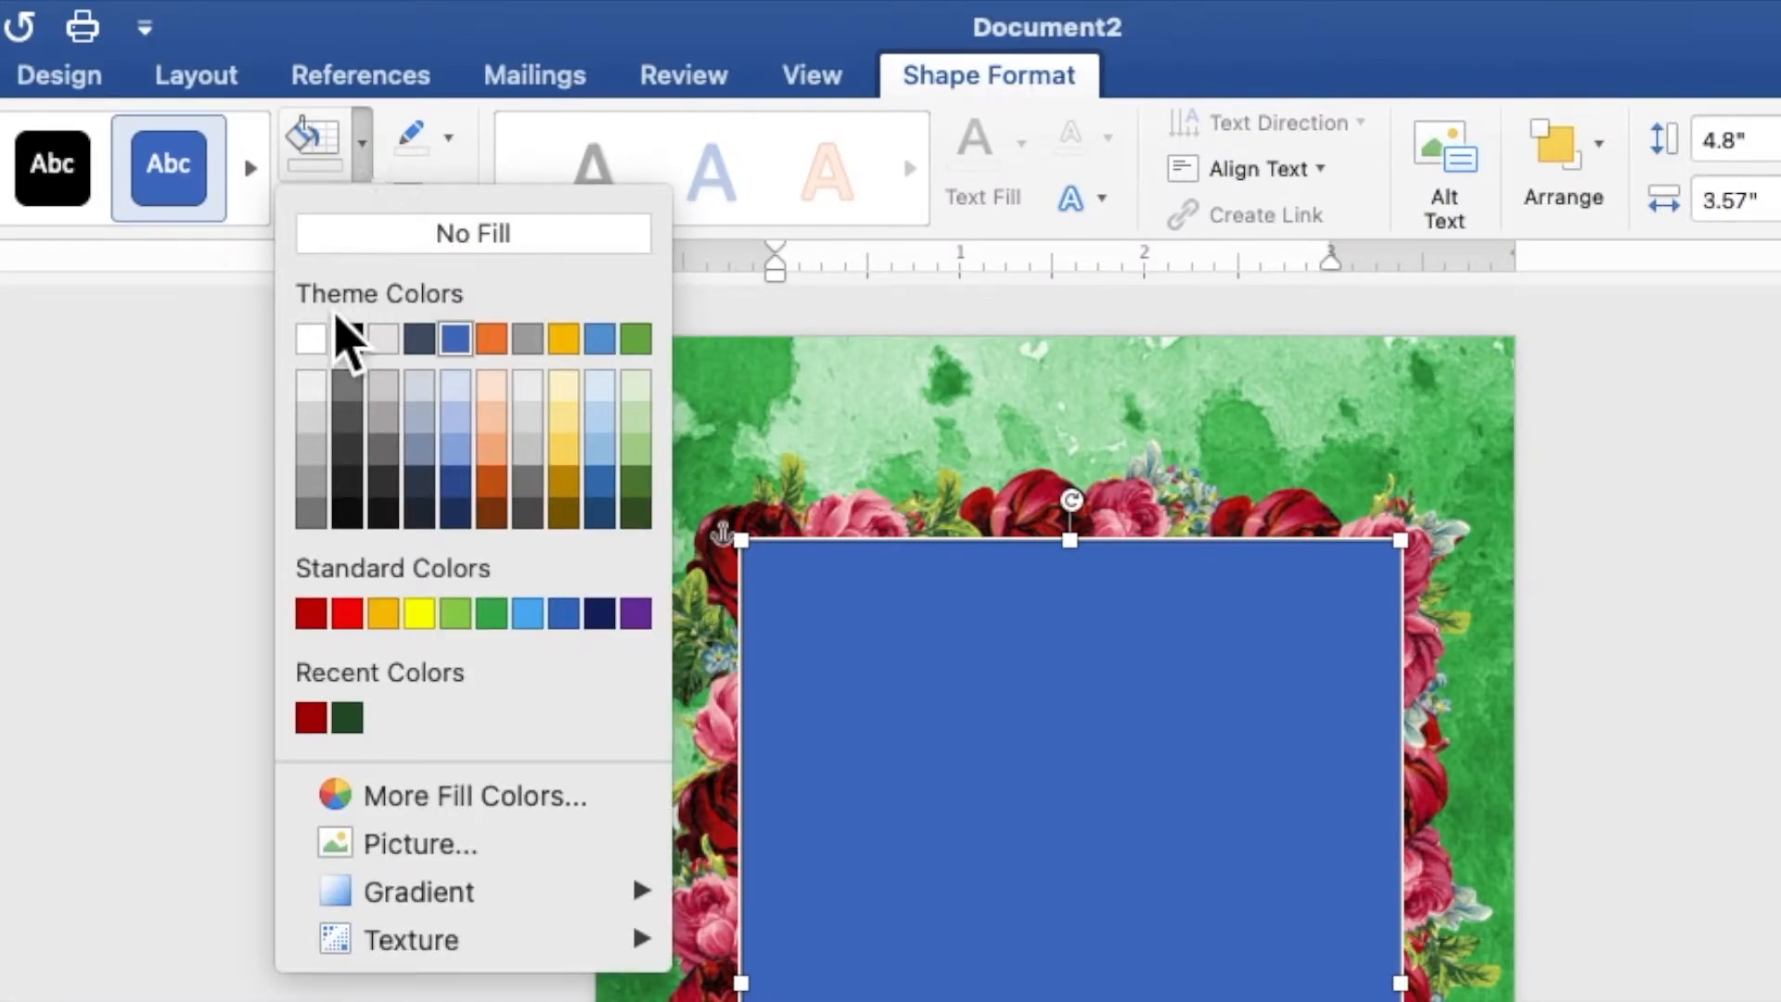
left_click(314, 340)
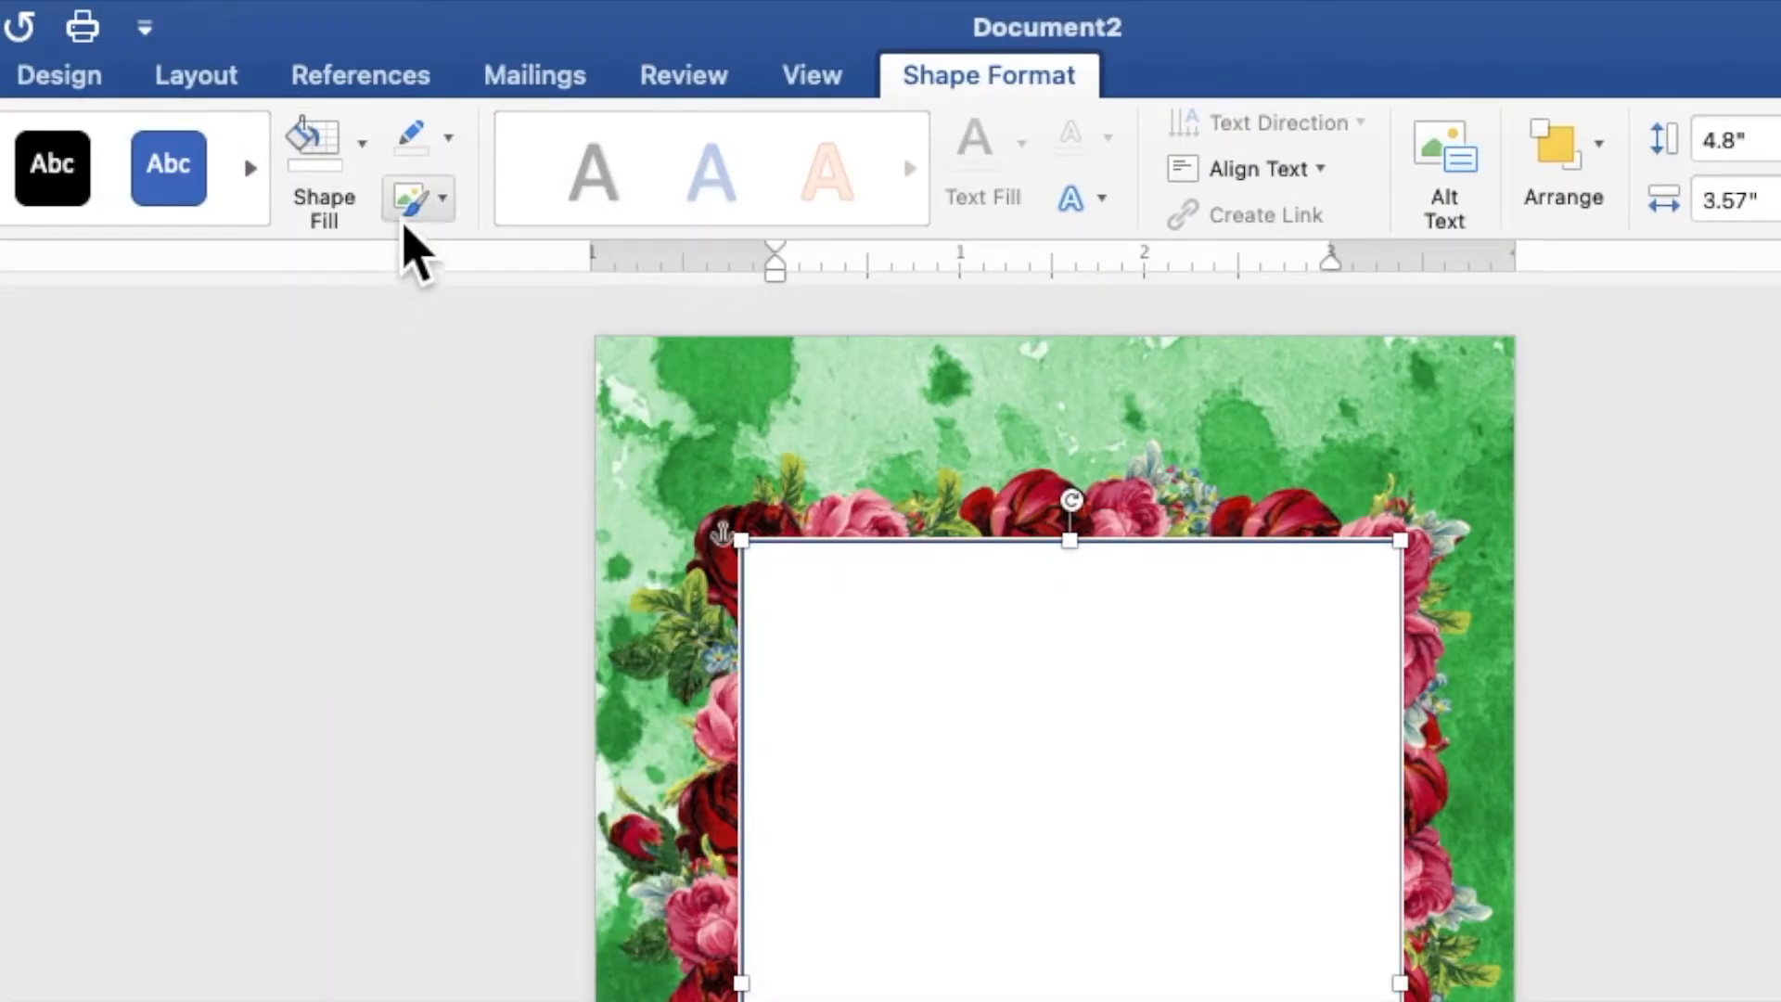
left_click(449, 139)
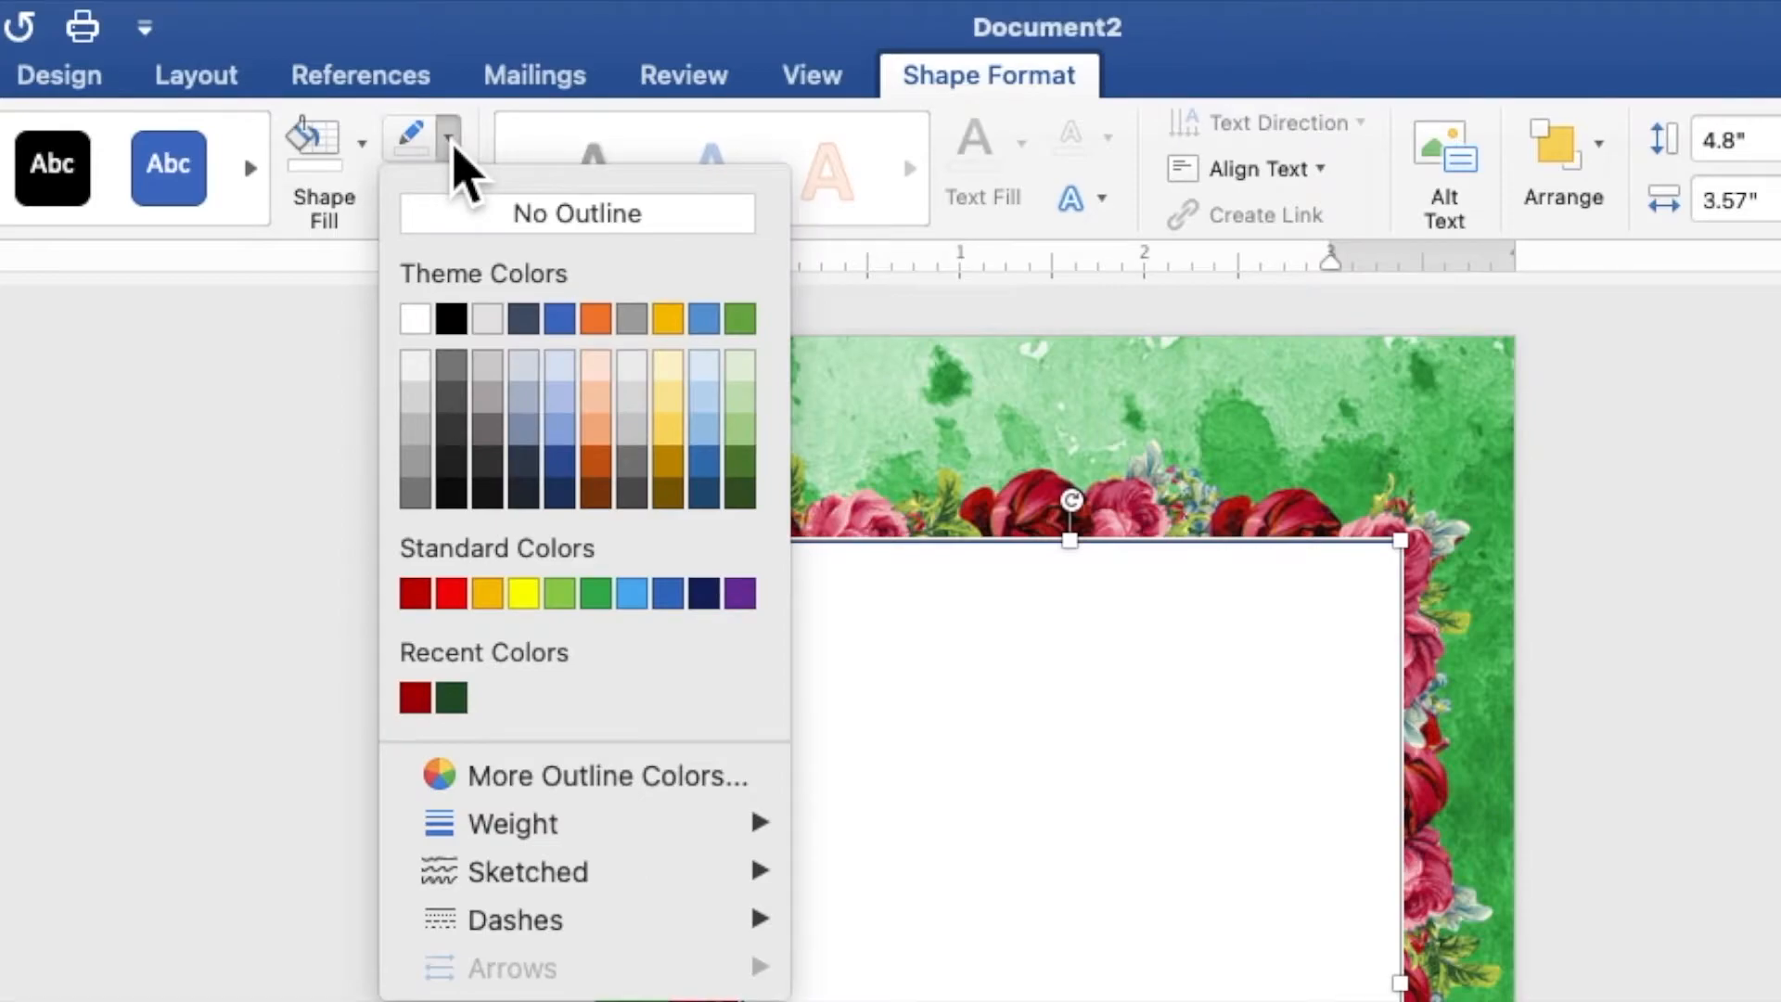
left_click(455, 220)
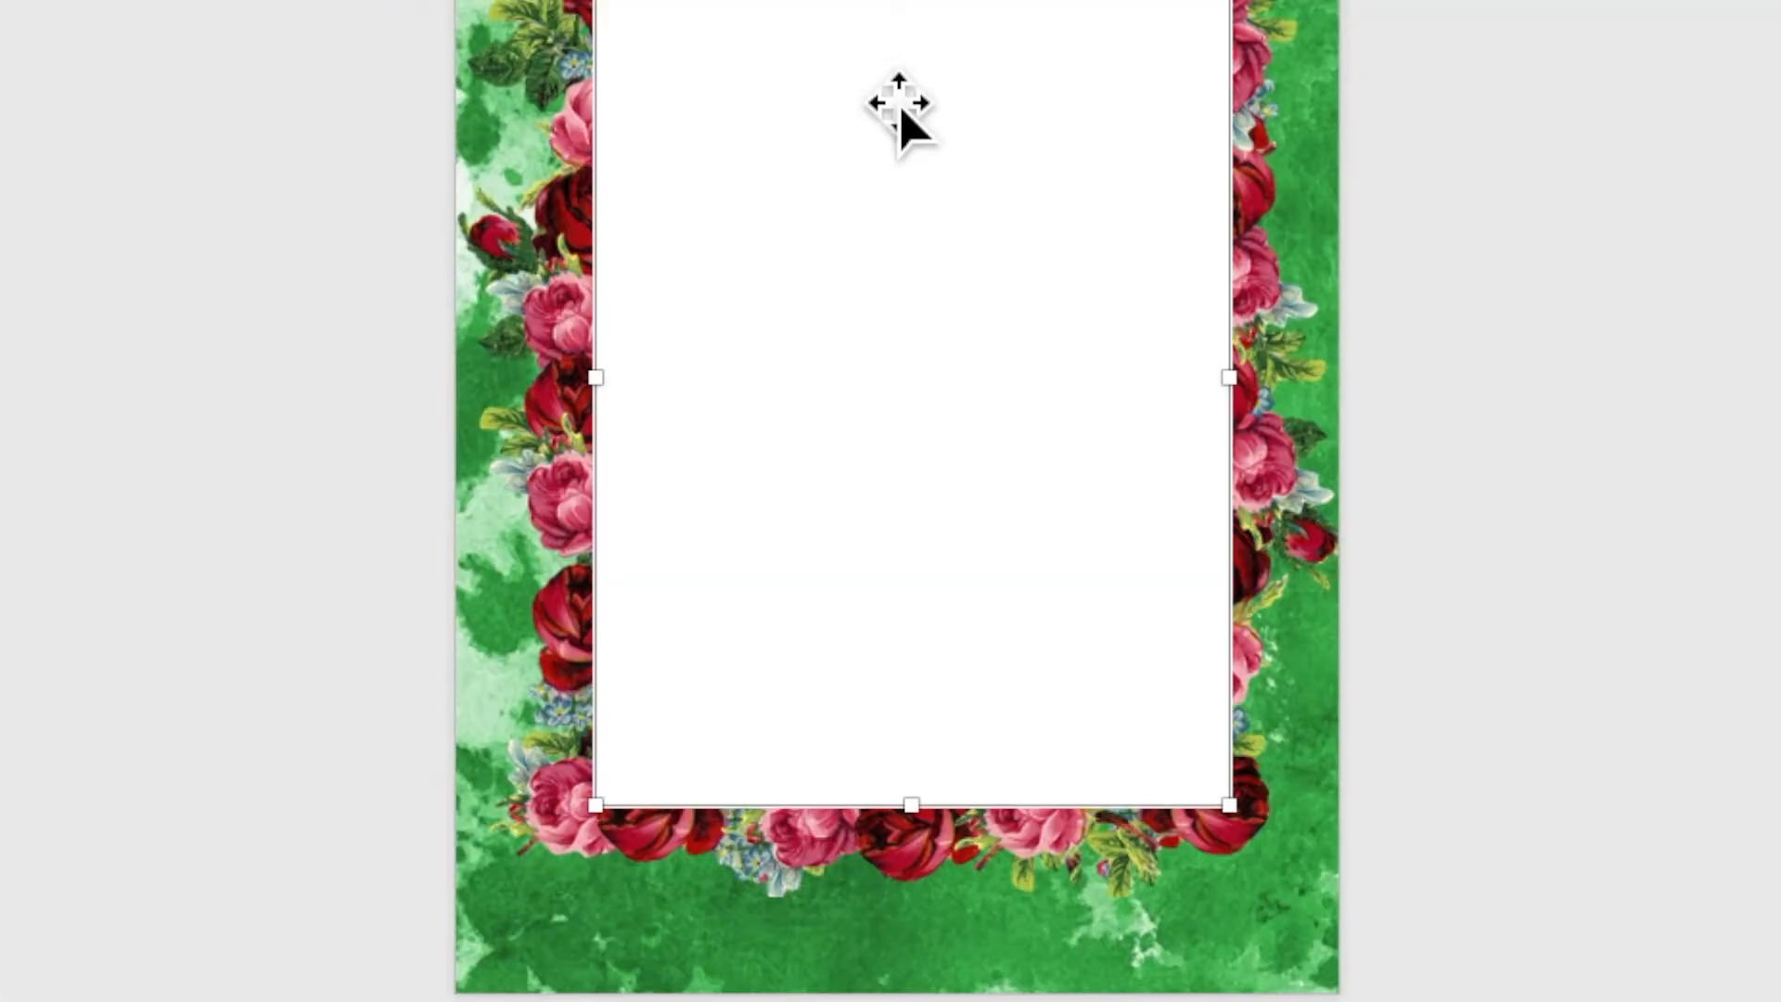
Set the rectangle's solid fill transparency to 30% in its shape formatting
right_click(882, 397)
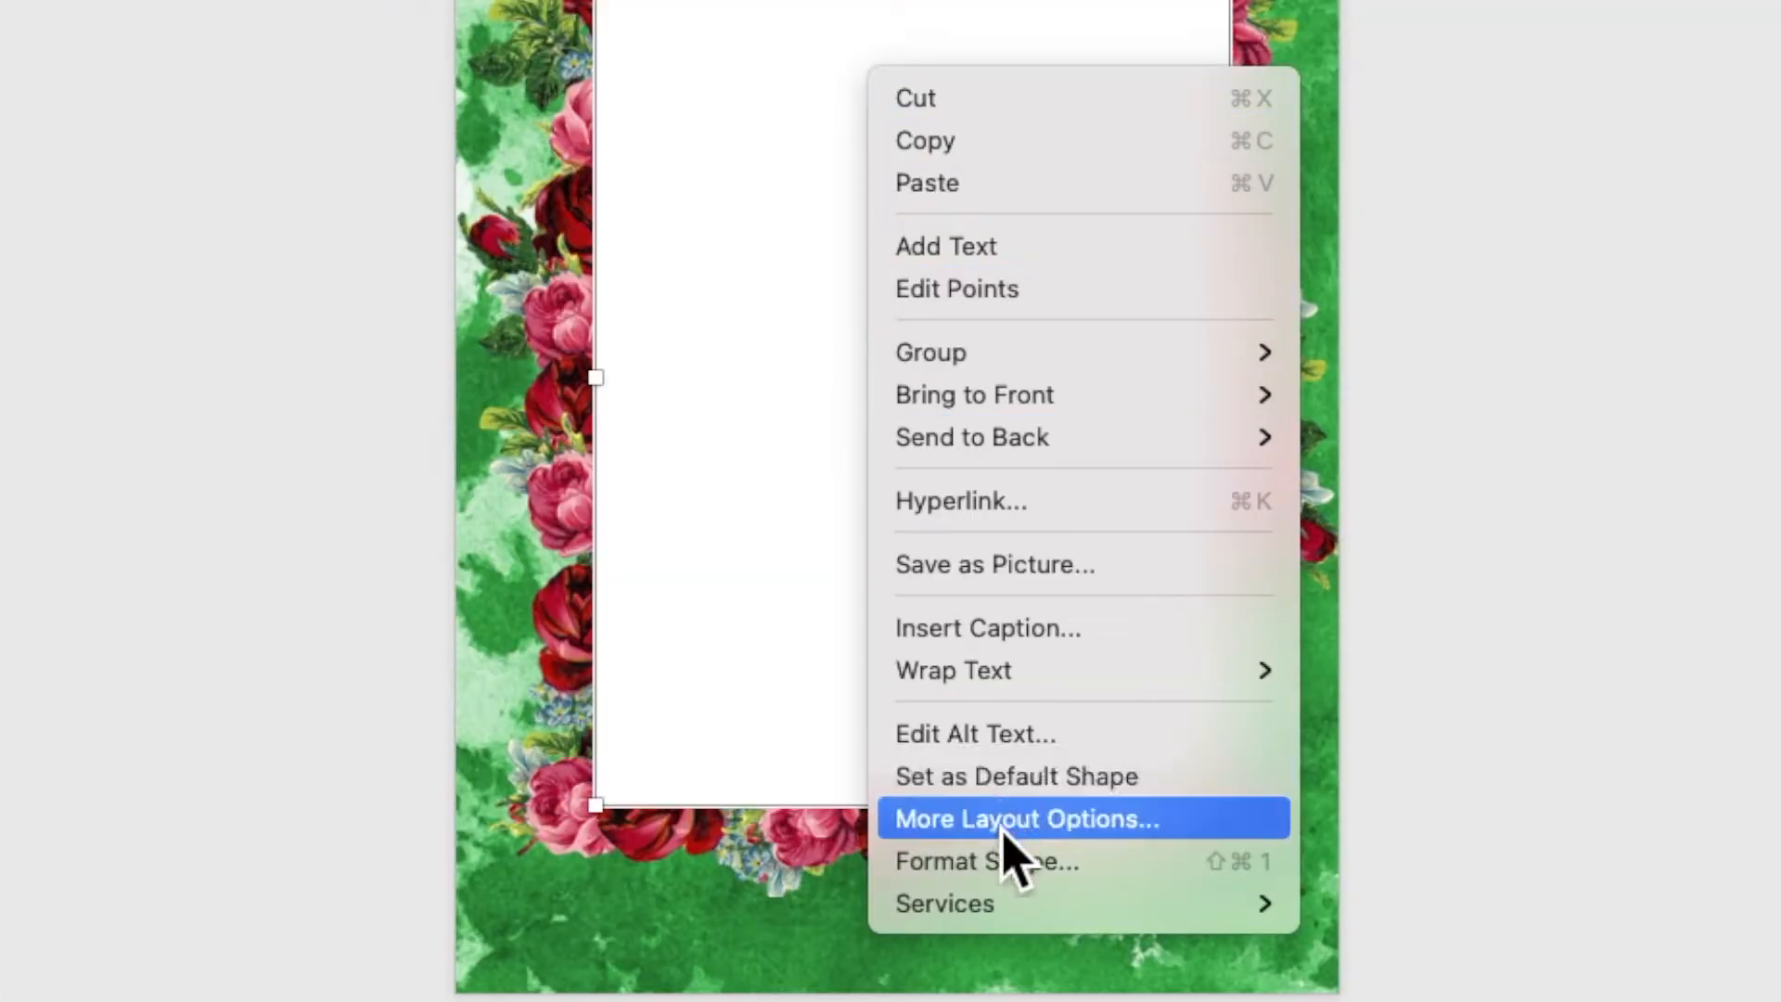
left_click(1004, 872)
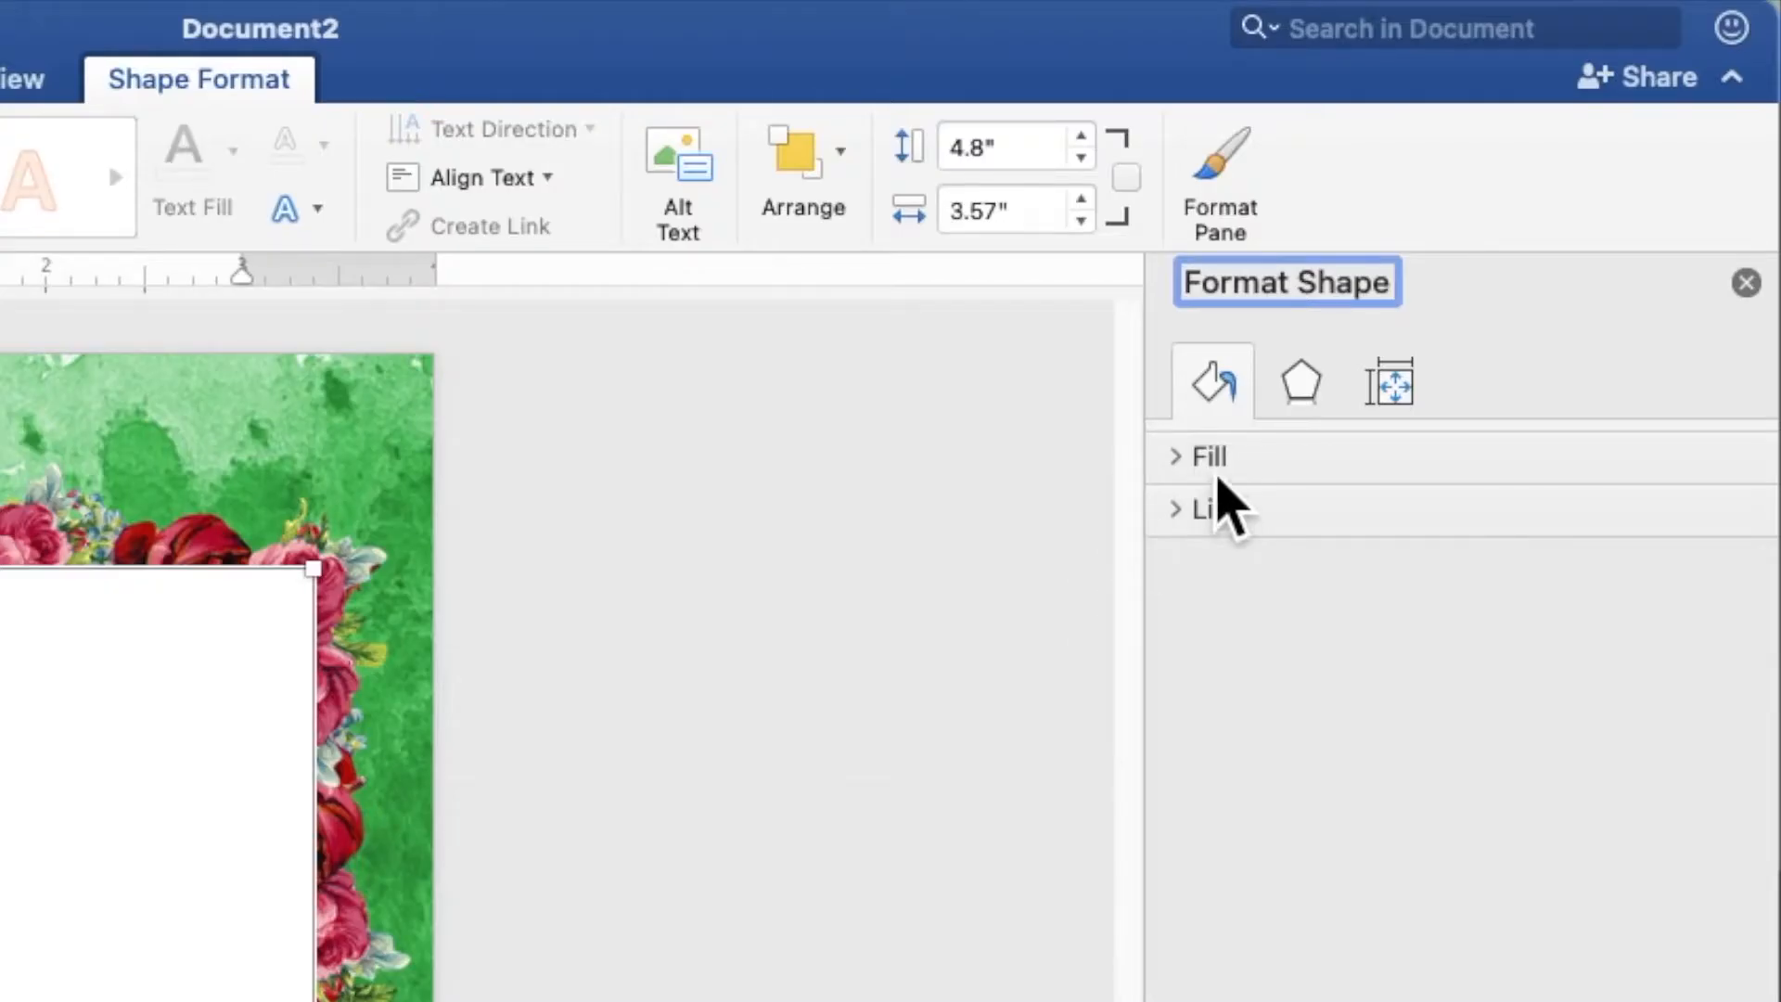
left_click(1218, 473)
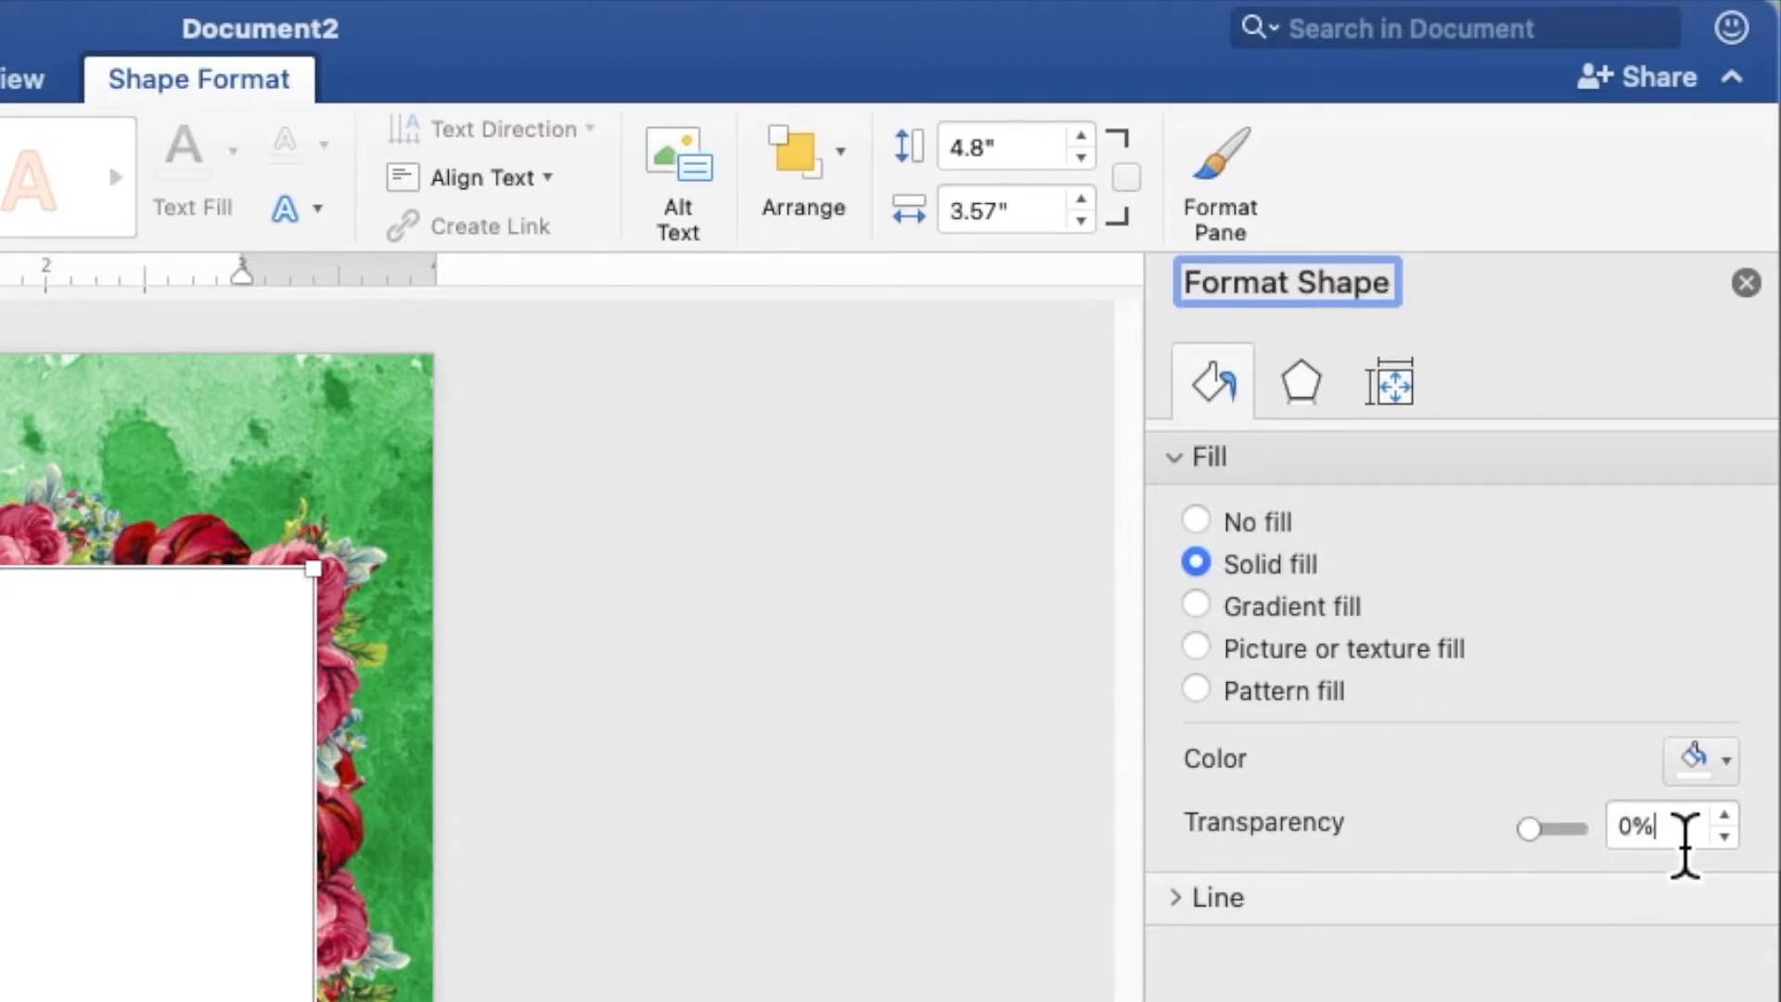
left_click(1669, 835)
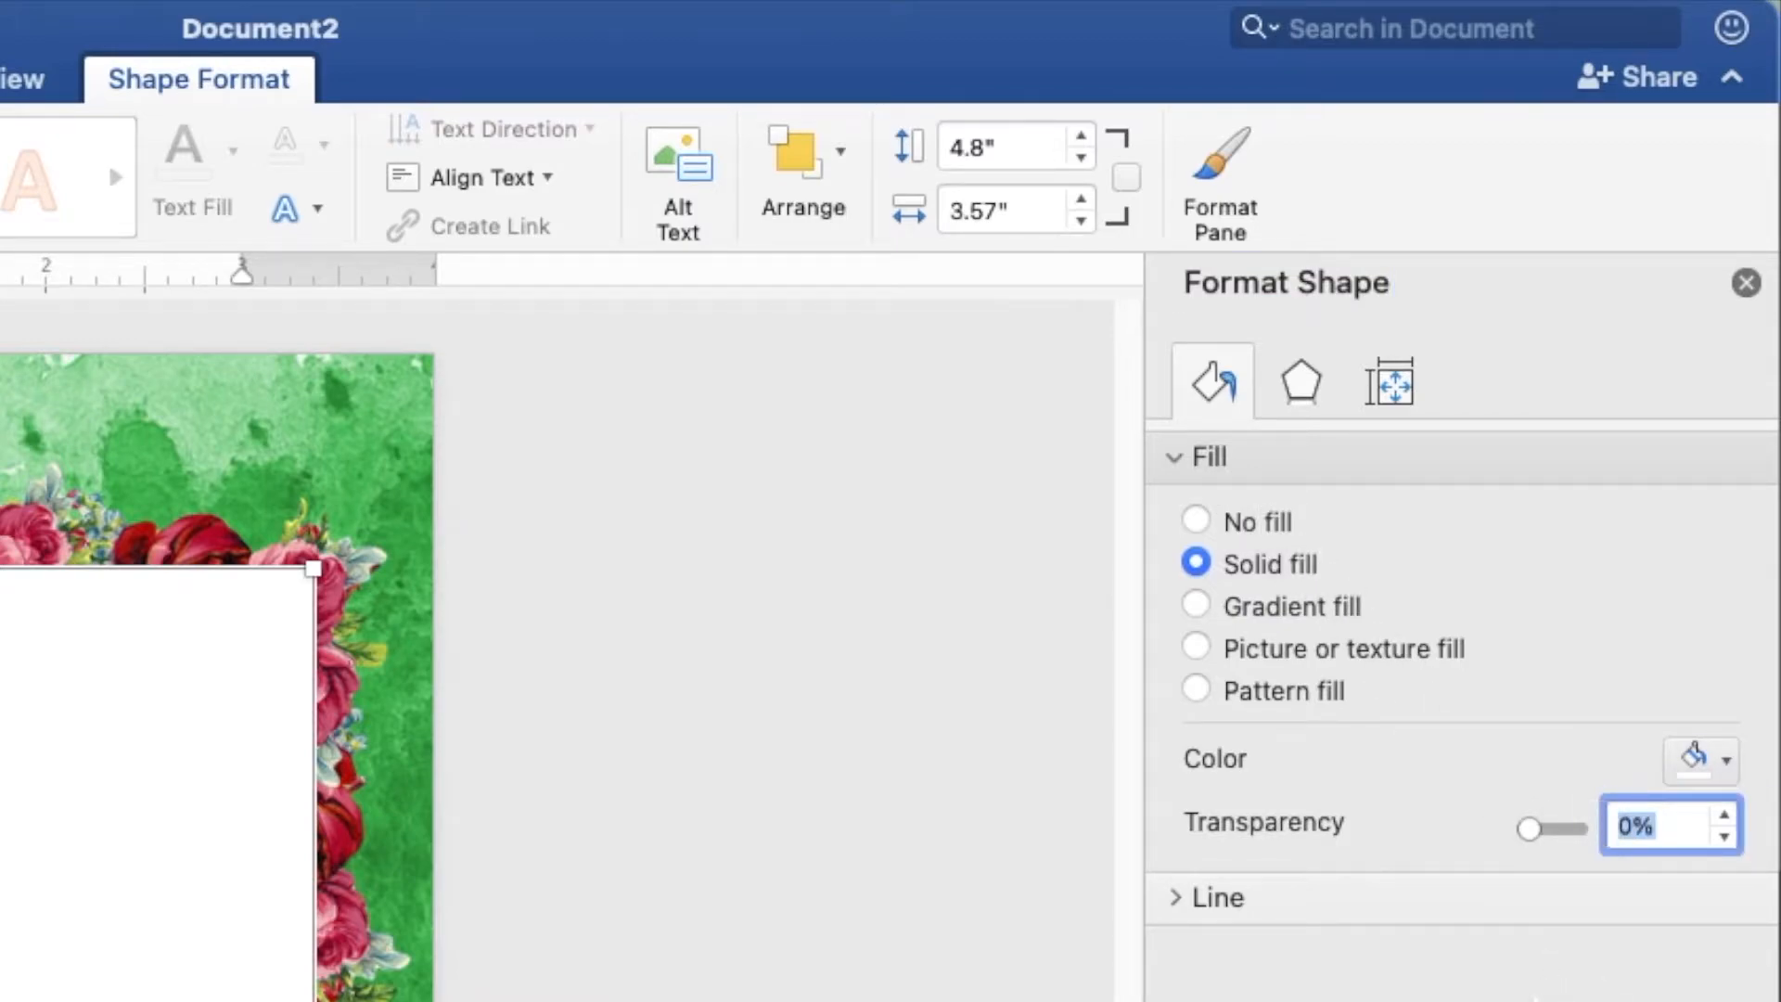
key("Return")
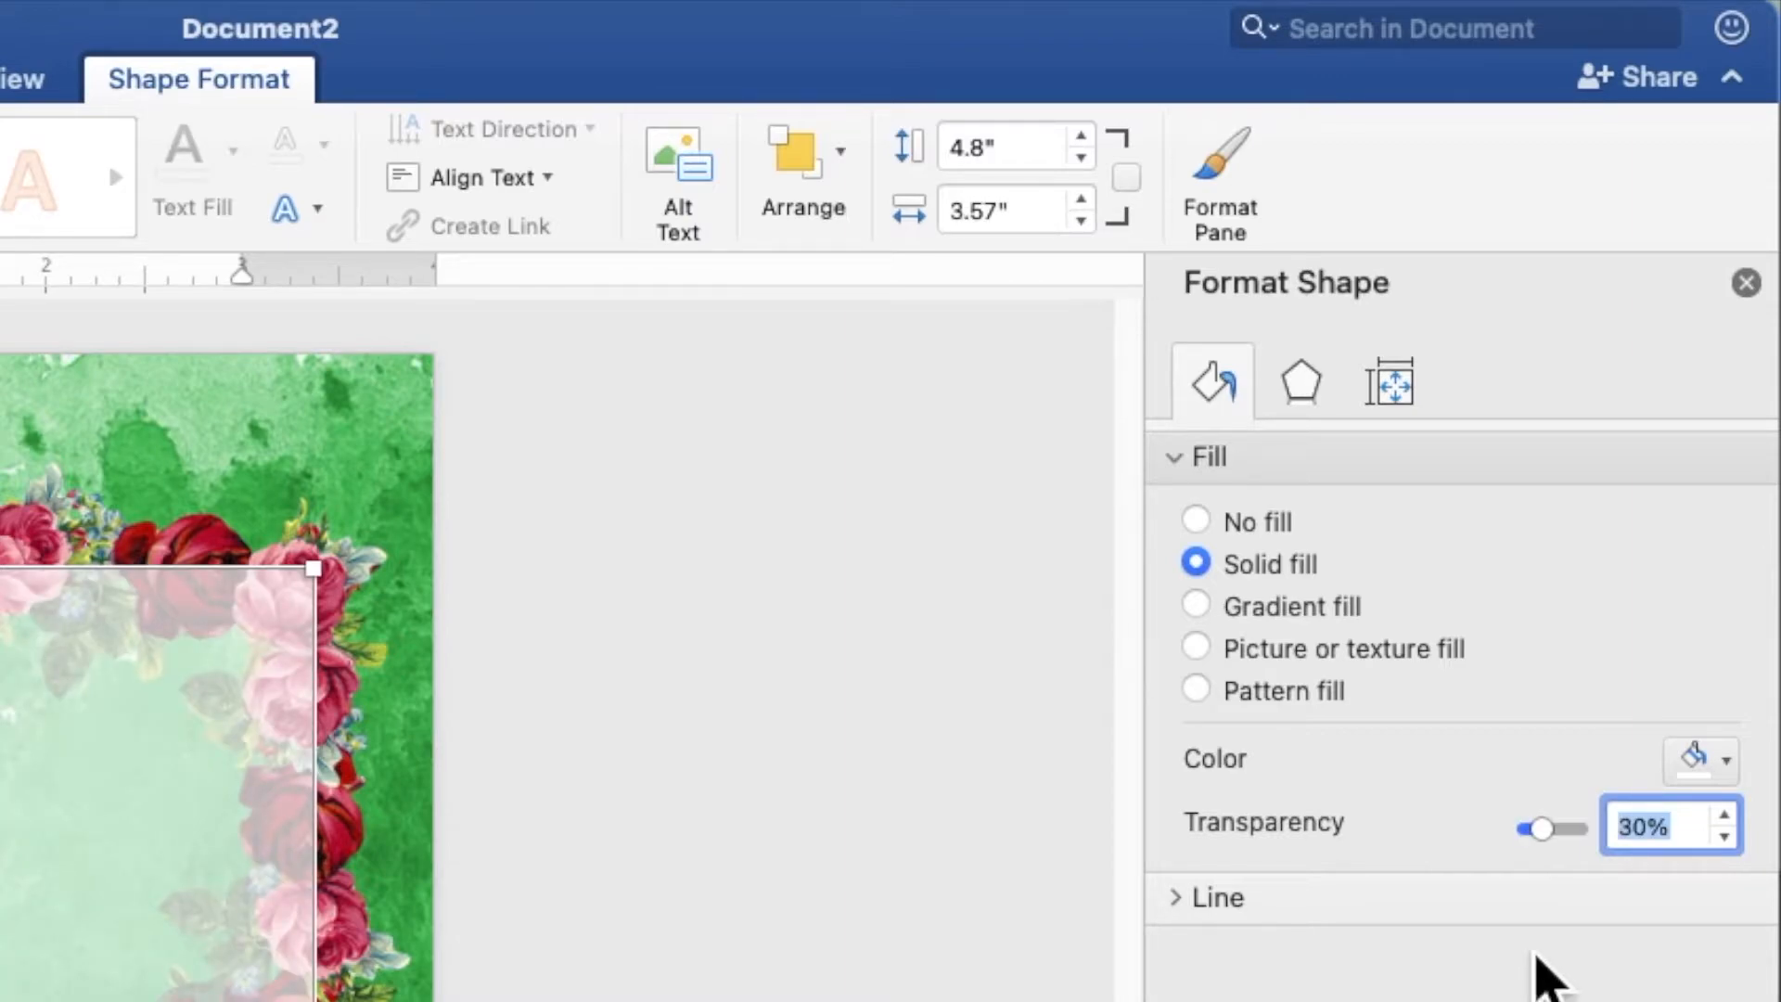
left_click(1748, 284)
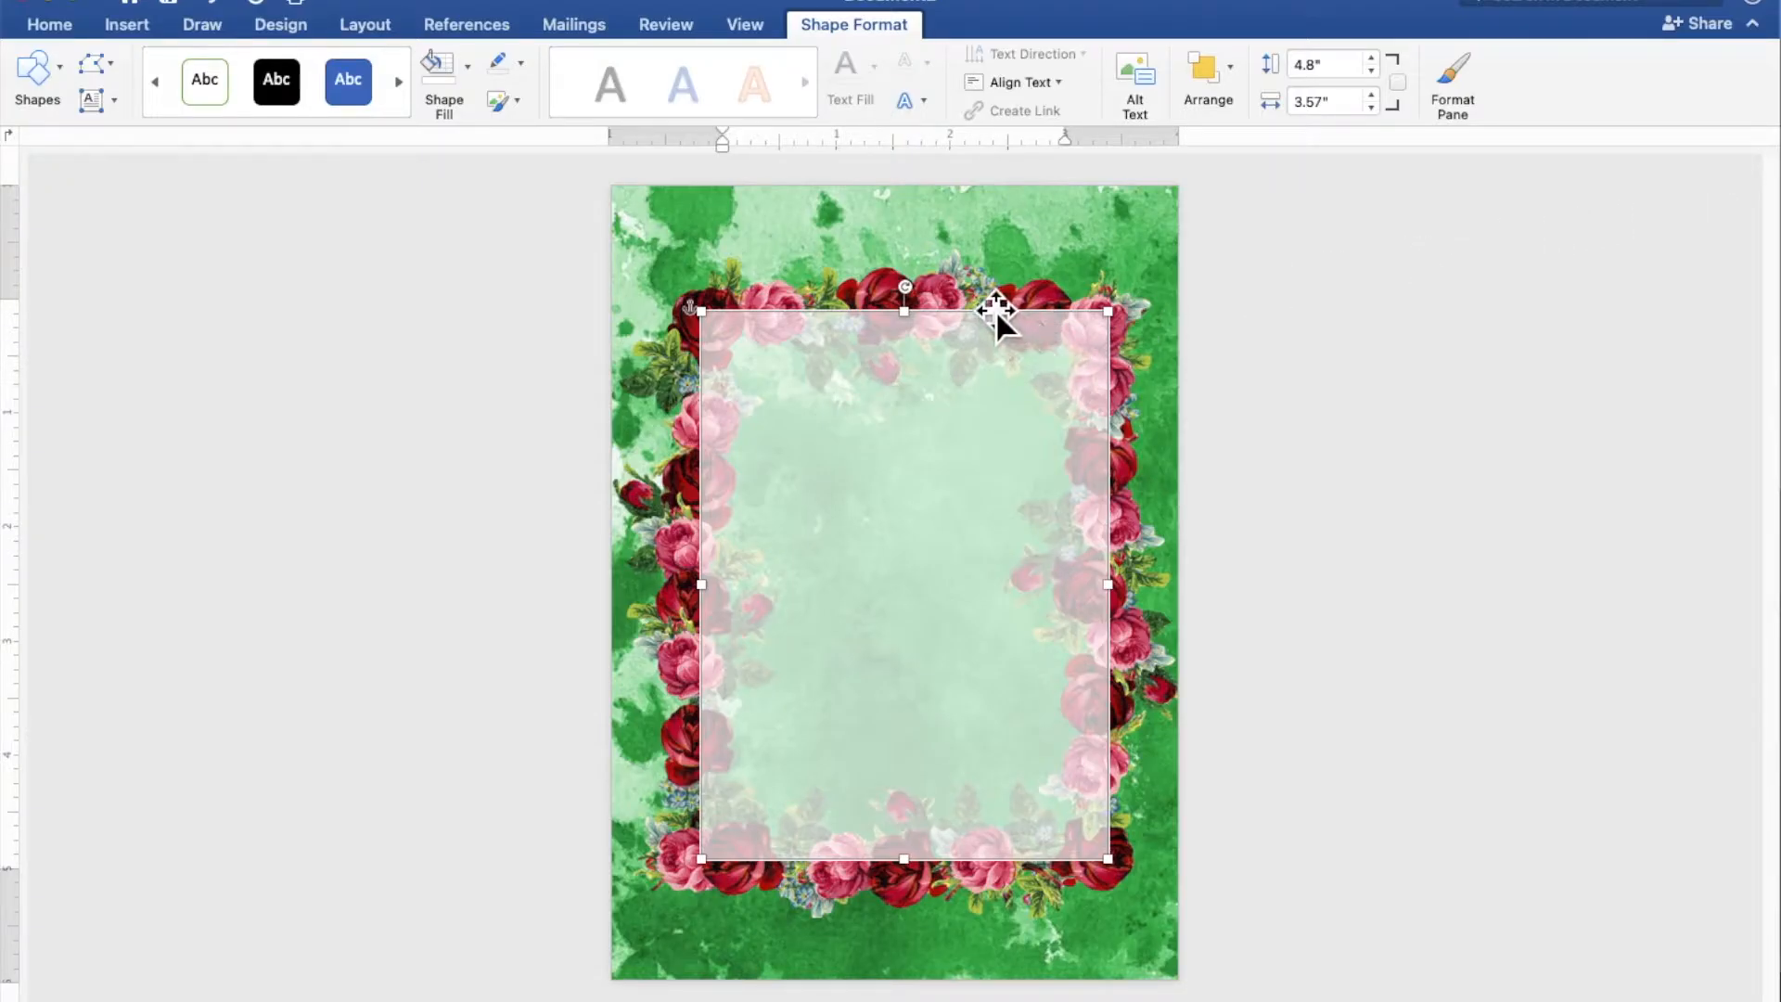
Bring the roses border to the front so it overlaps the translucent white rectangle
left_click(994, 309)
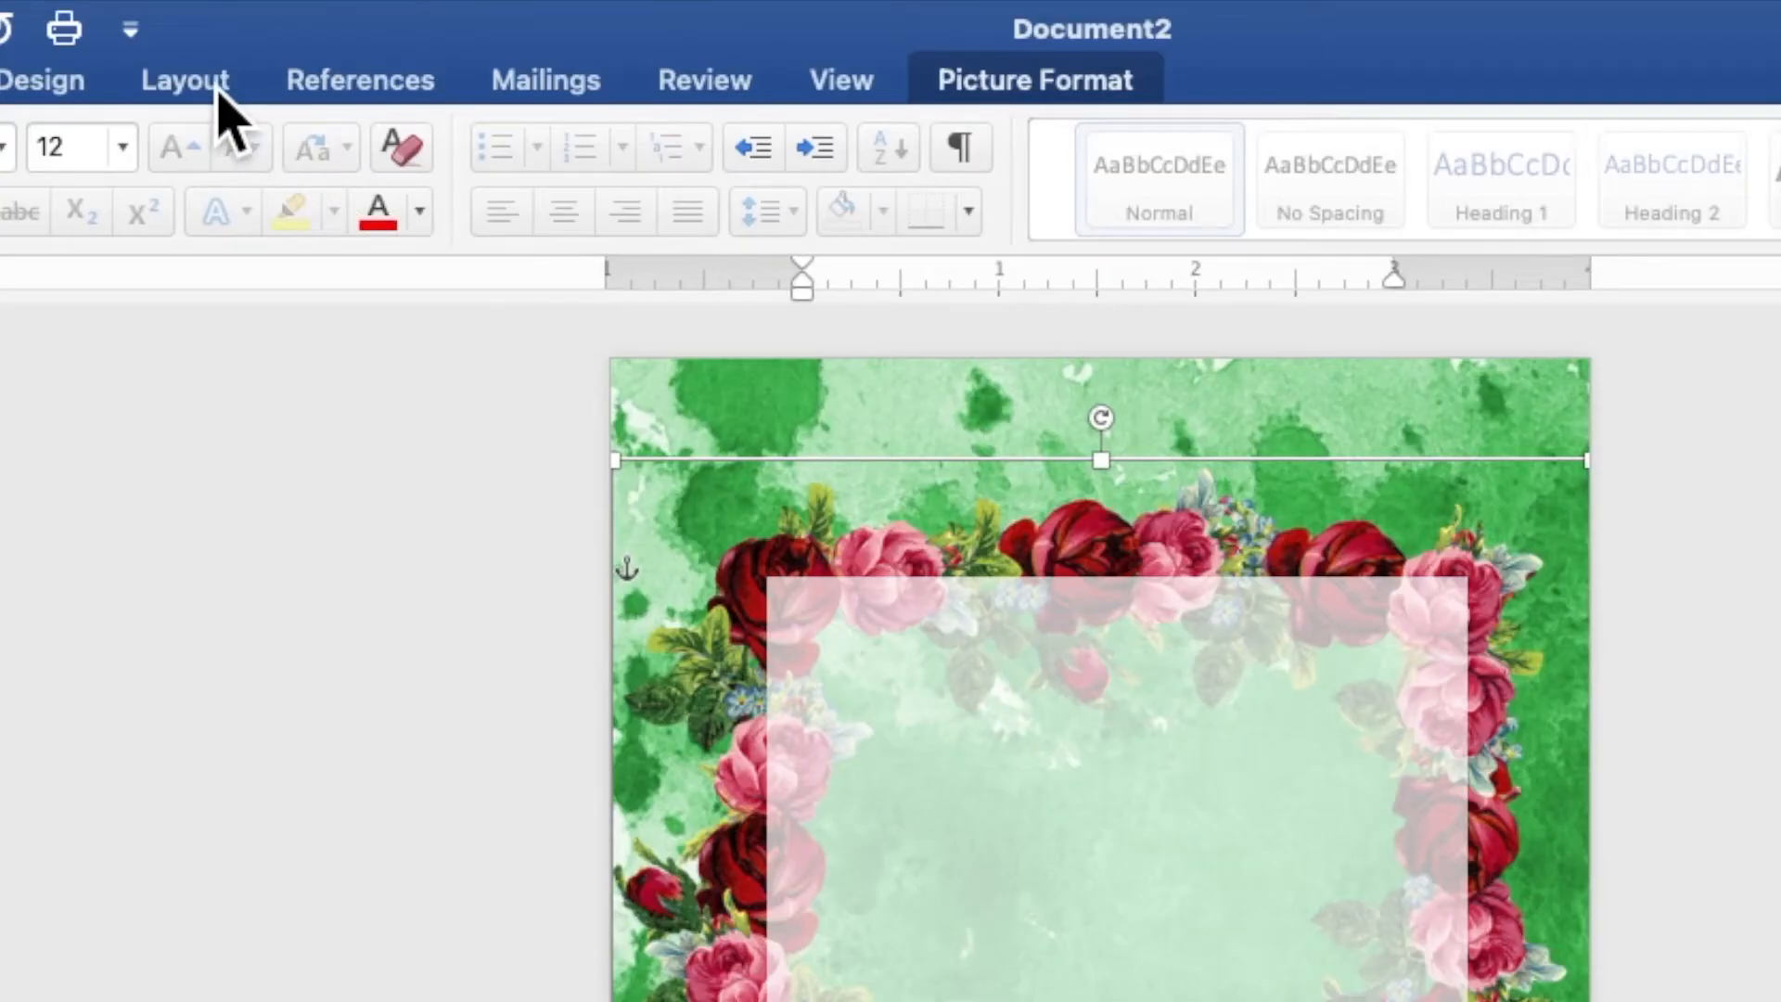
left_click(378, 26)
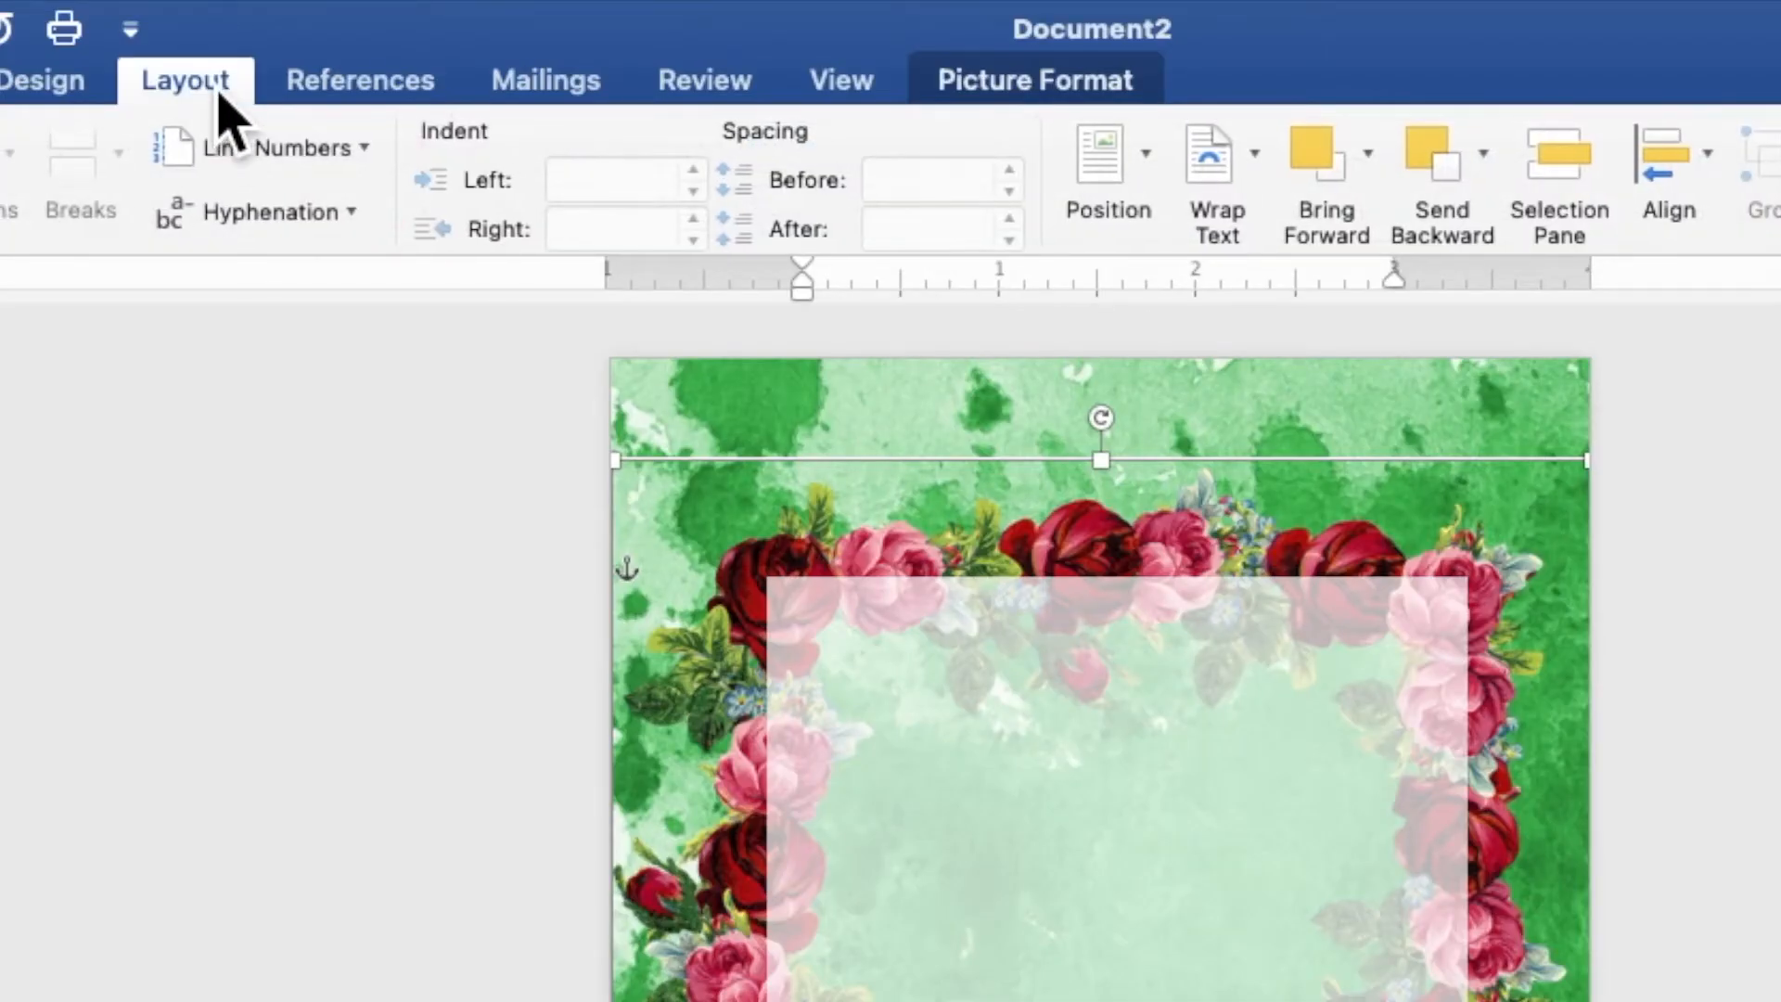
left_click(1372, 181)
left_click(1401, 333)
left_click(1377, 209)
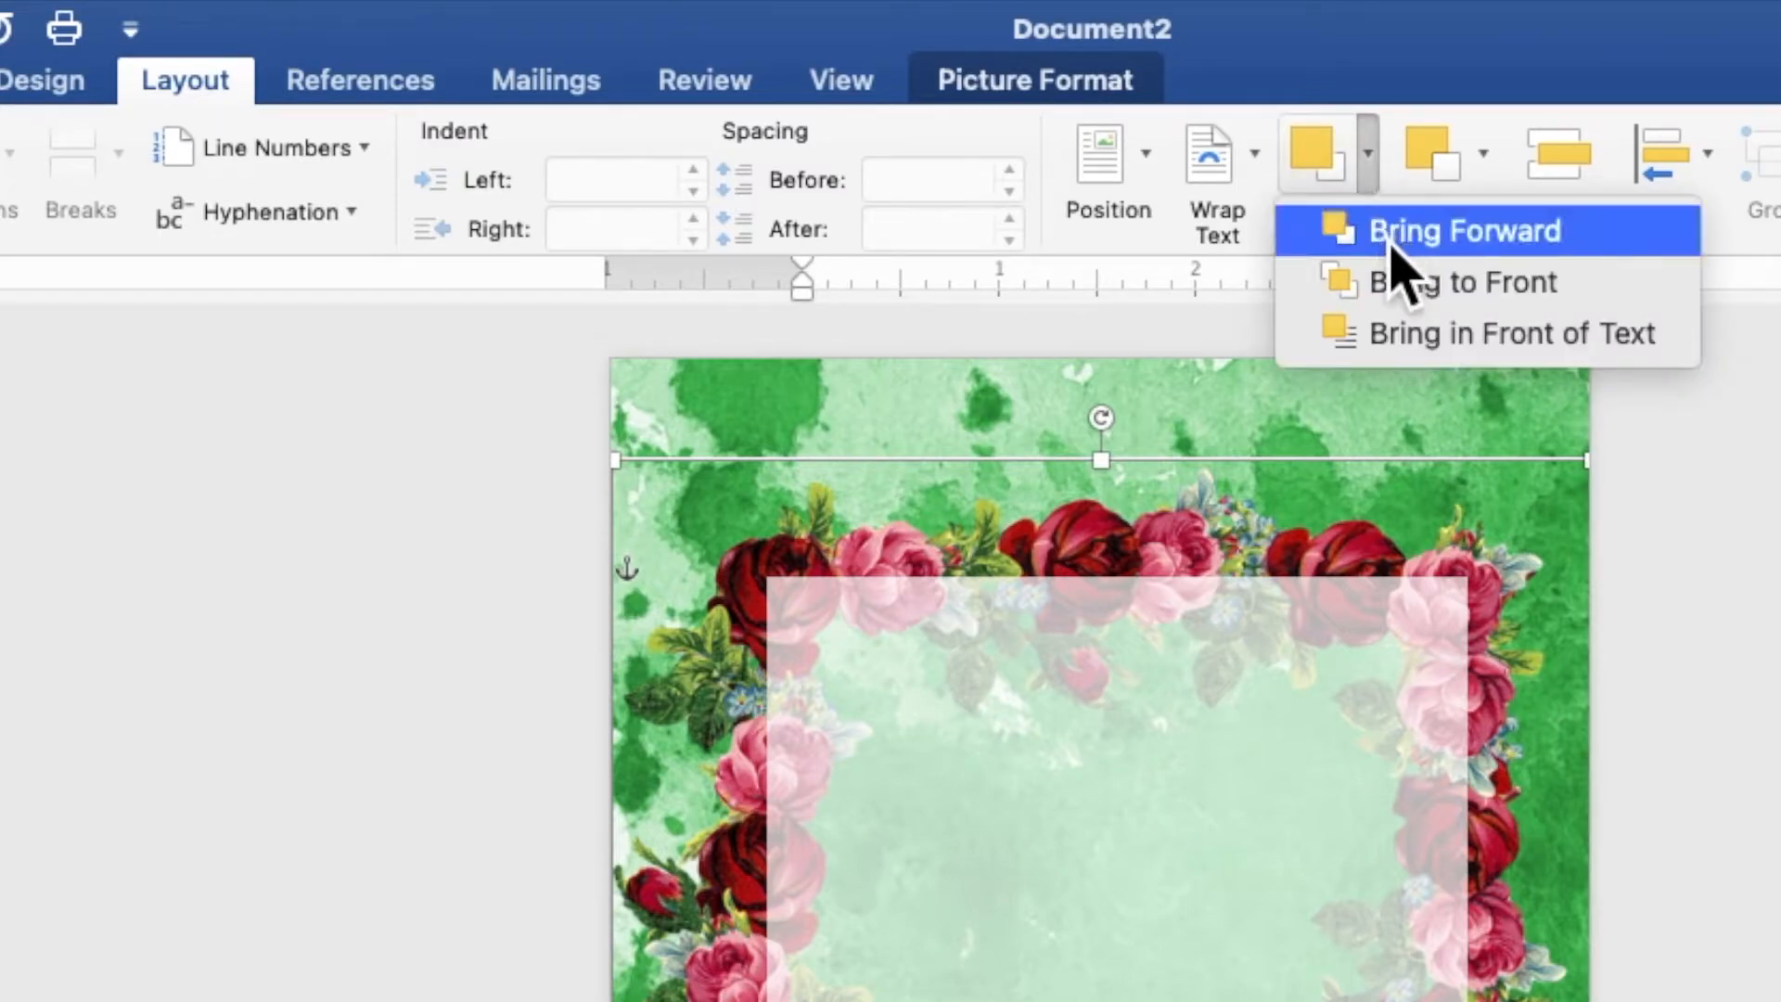
left_click(1400, 280)
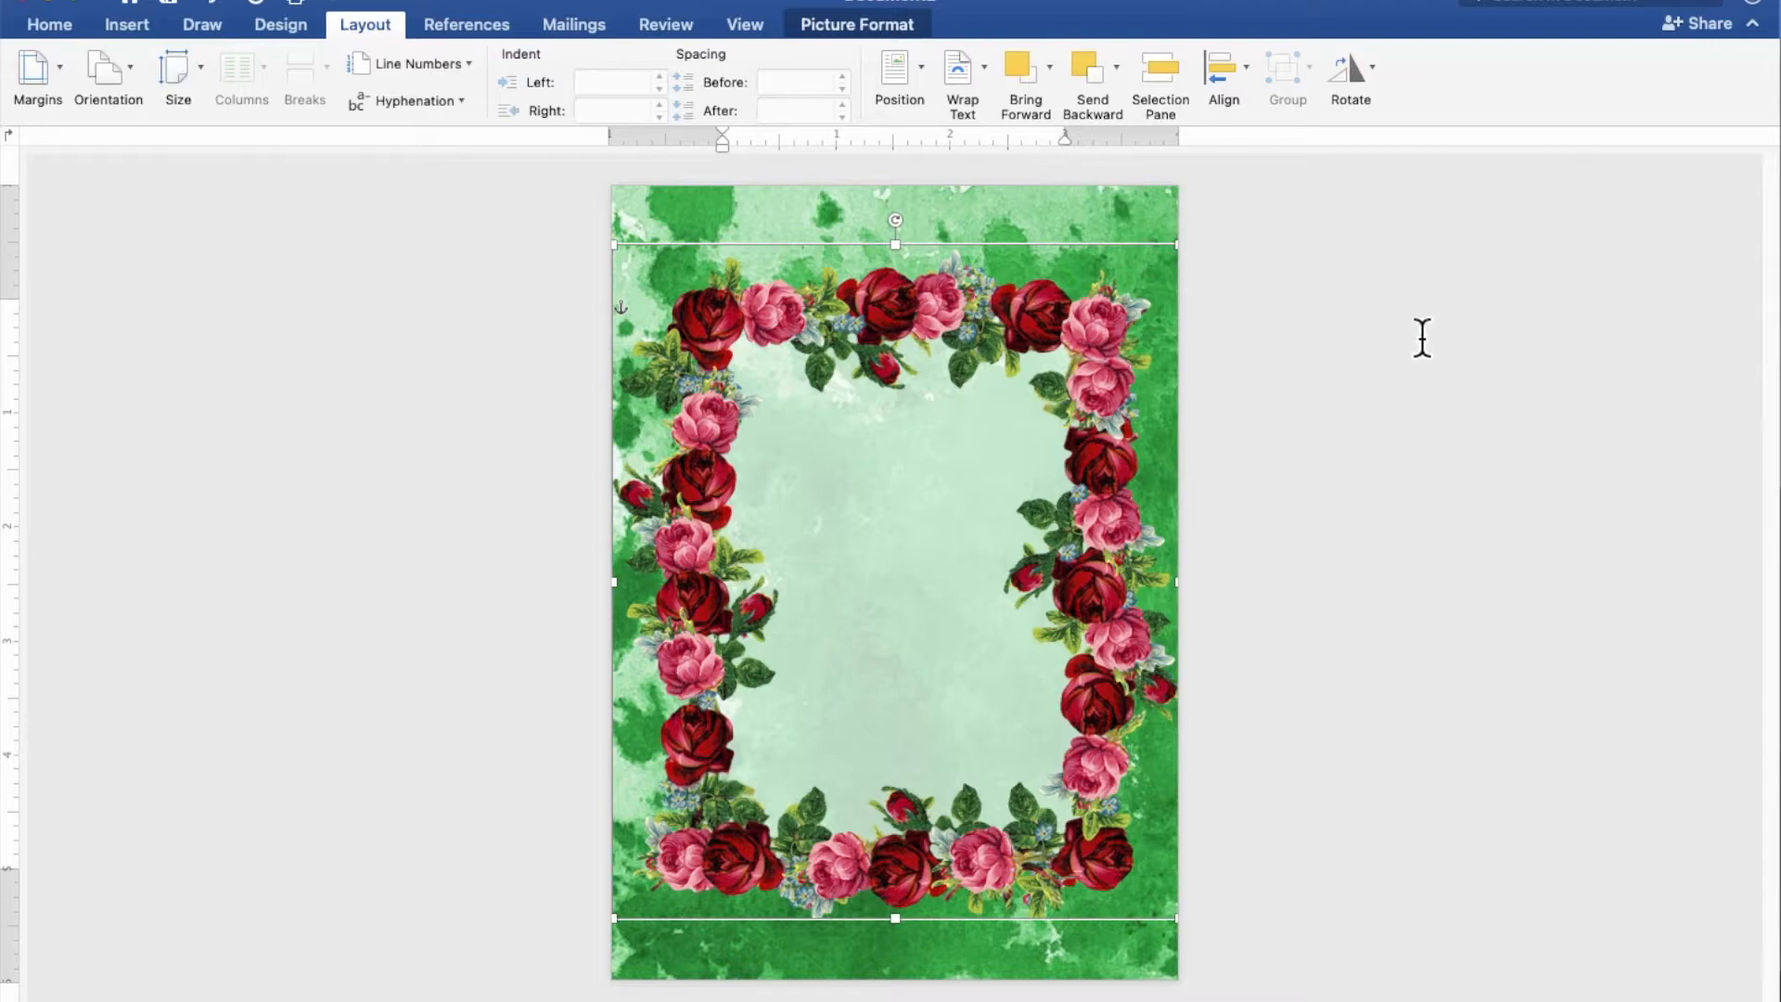
left_click(1582, 387)
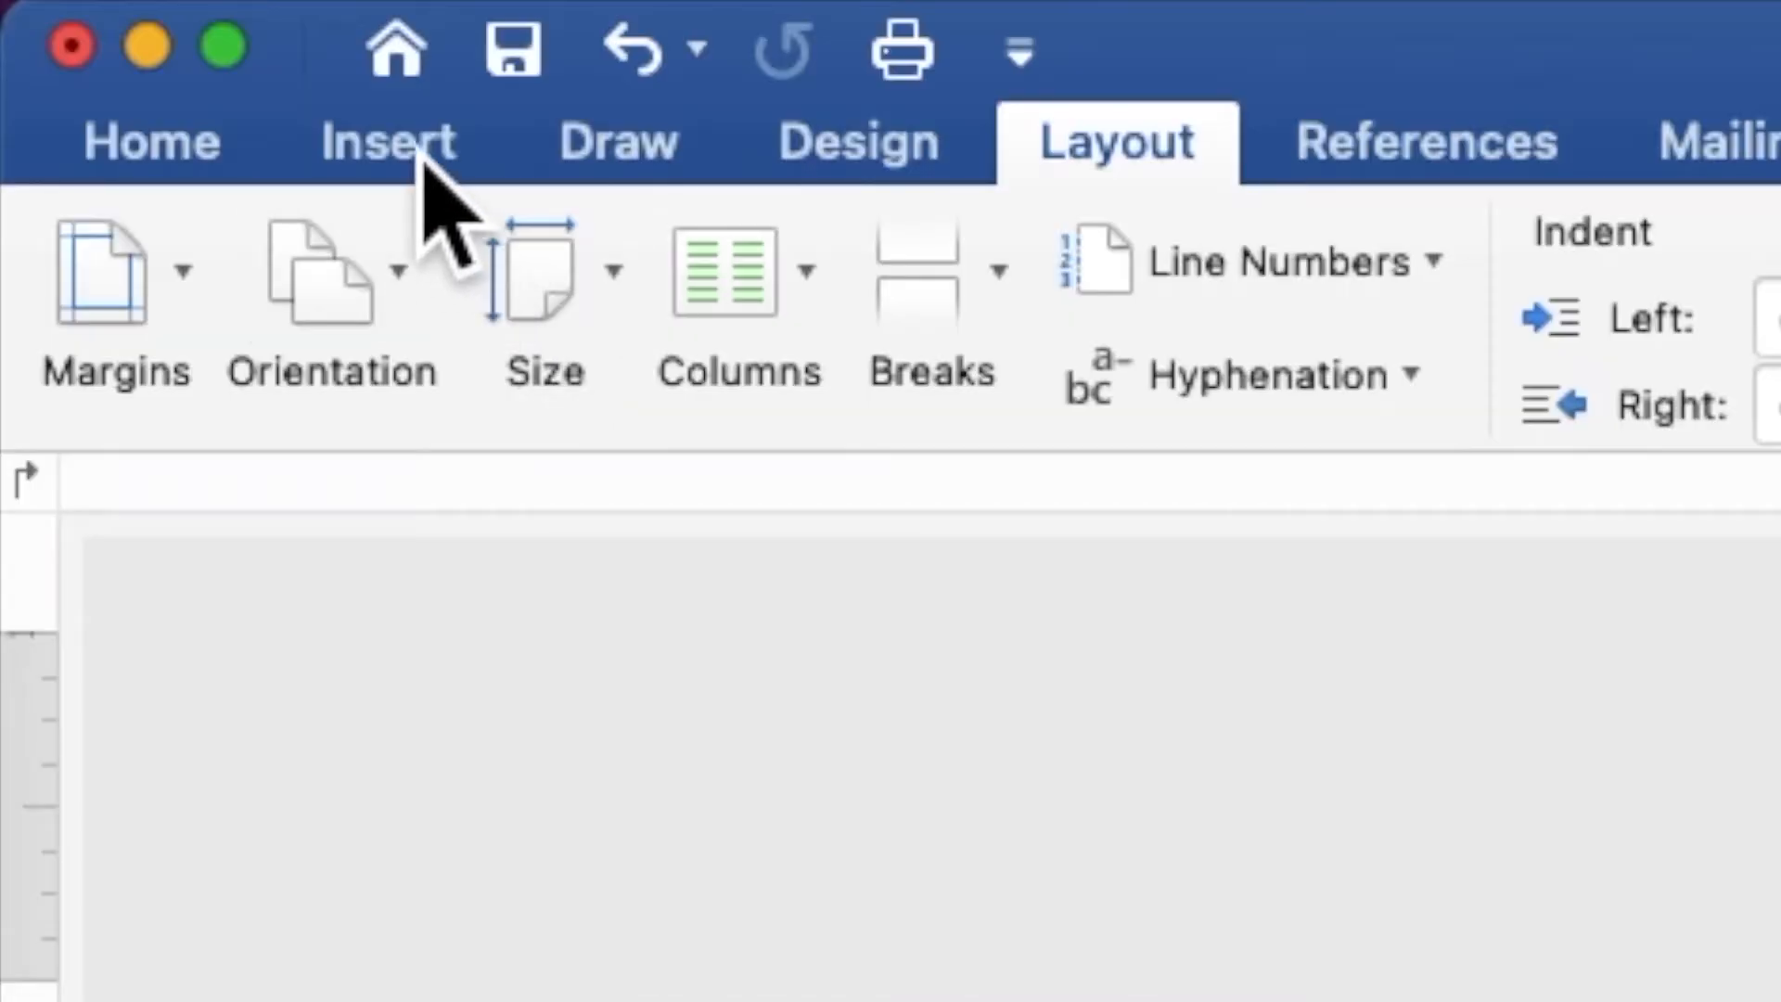
Draw a rectangle about 1.44" high and 2.84" wide in the upper part of the white panel and add the text "18"
left_click(135, 30)
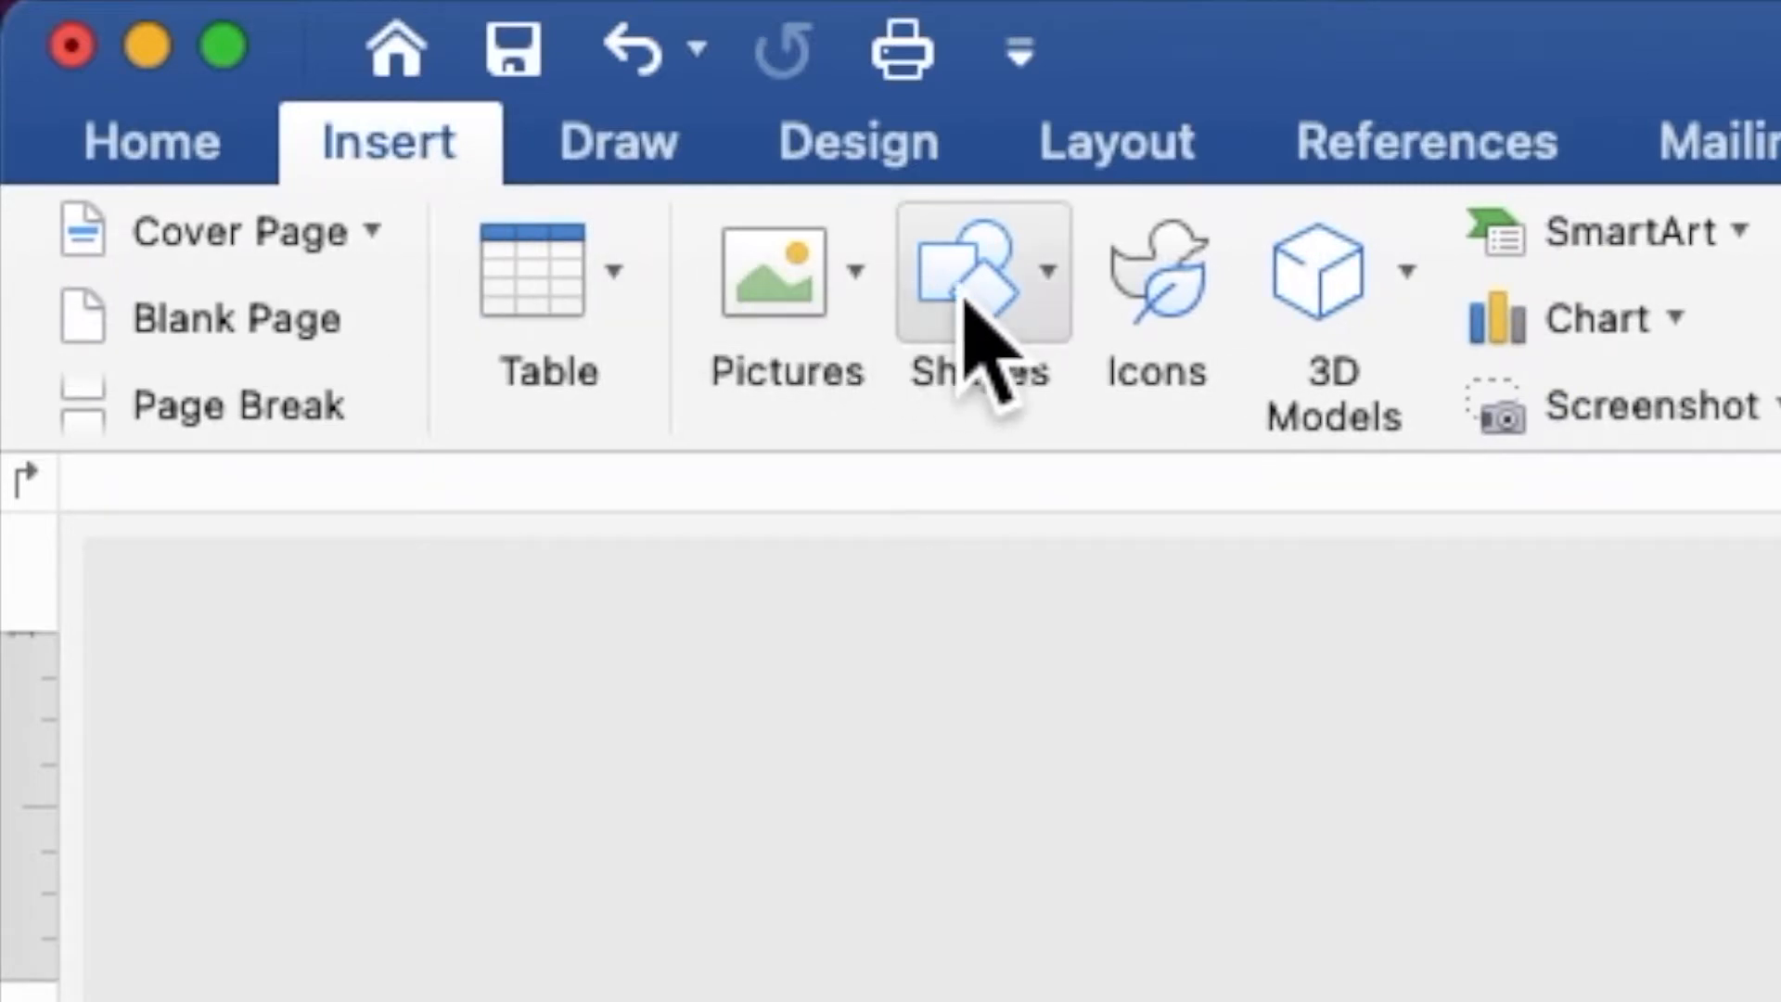
left_click(969, 320)
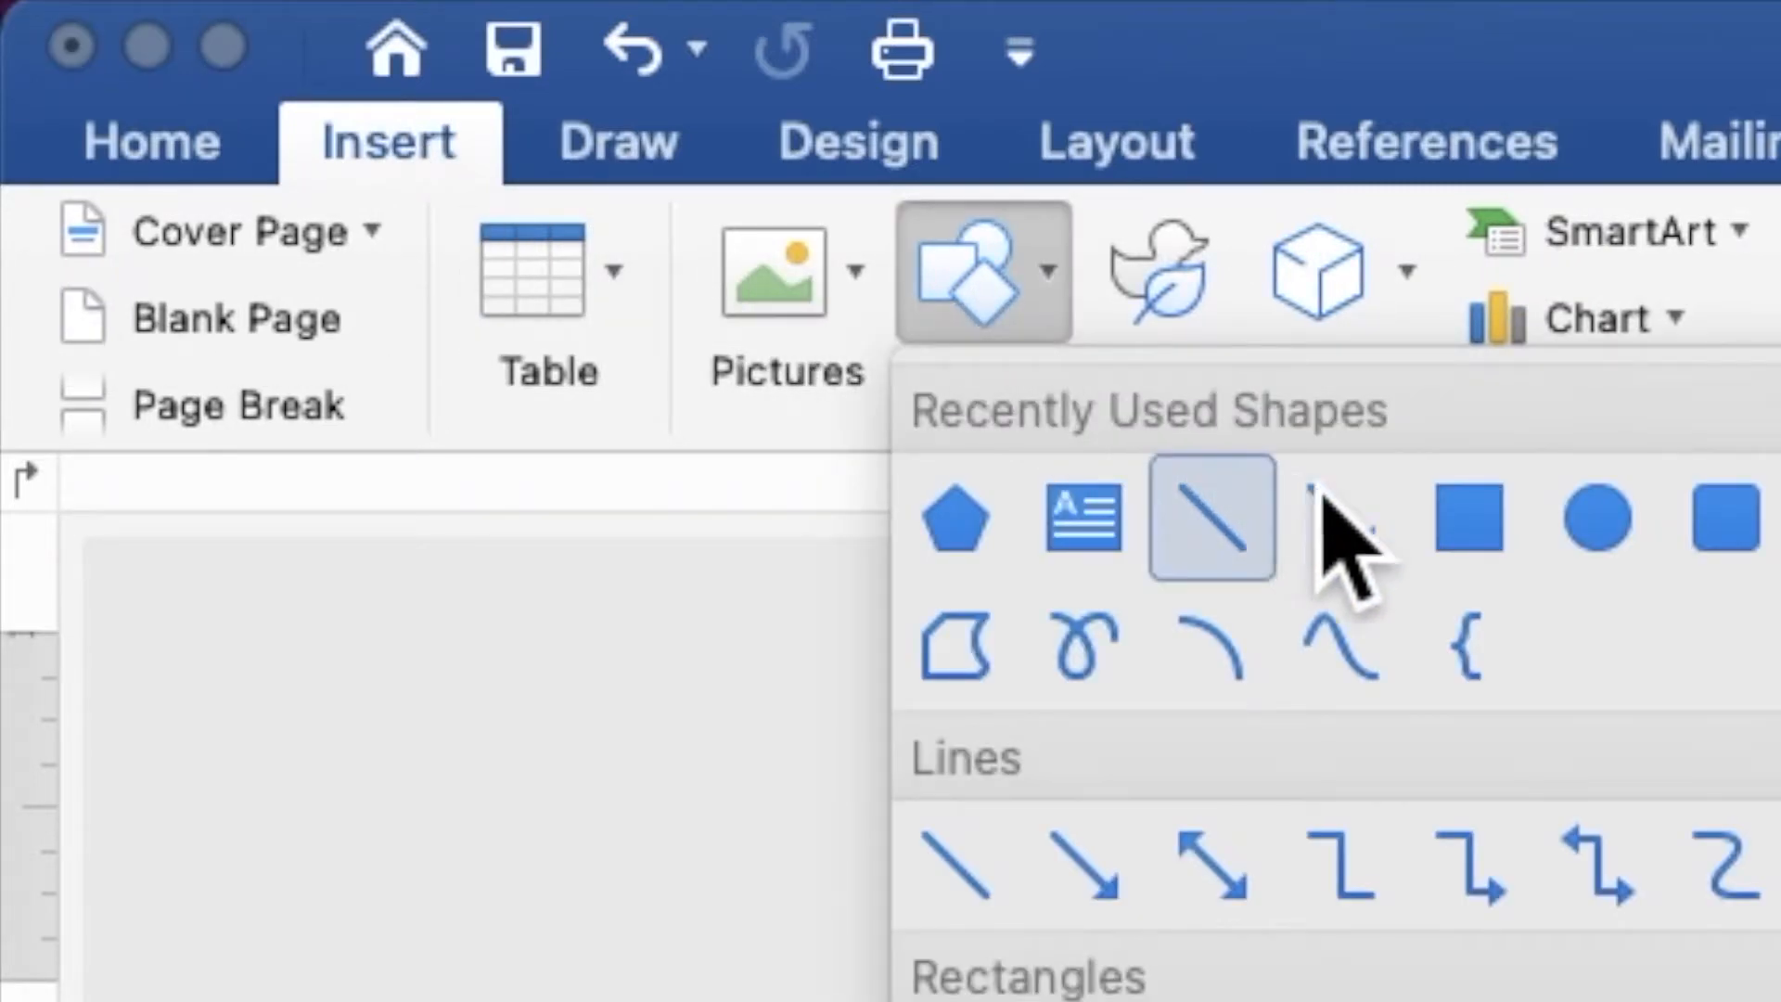
left_click(1484, 528)
left_click_drag(739, 364, 1076, 546)
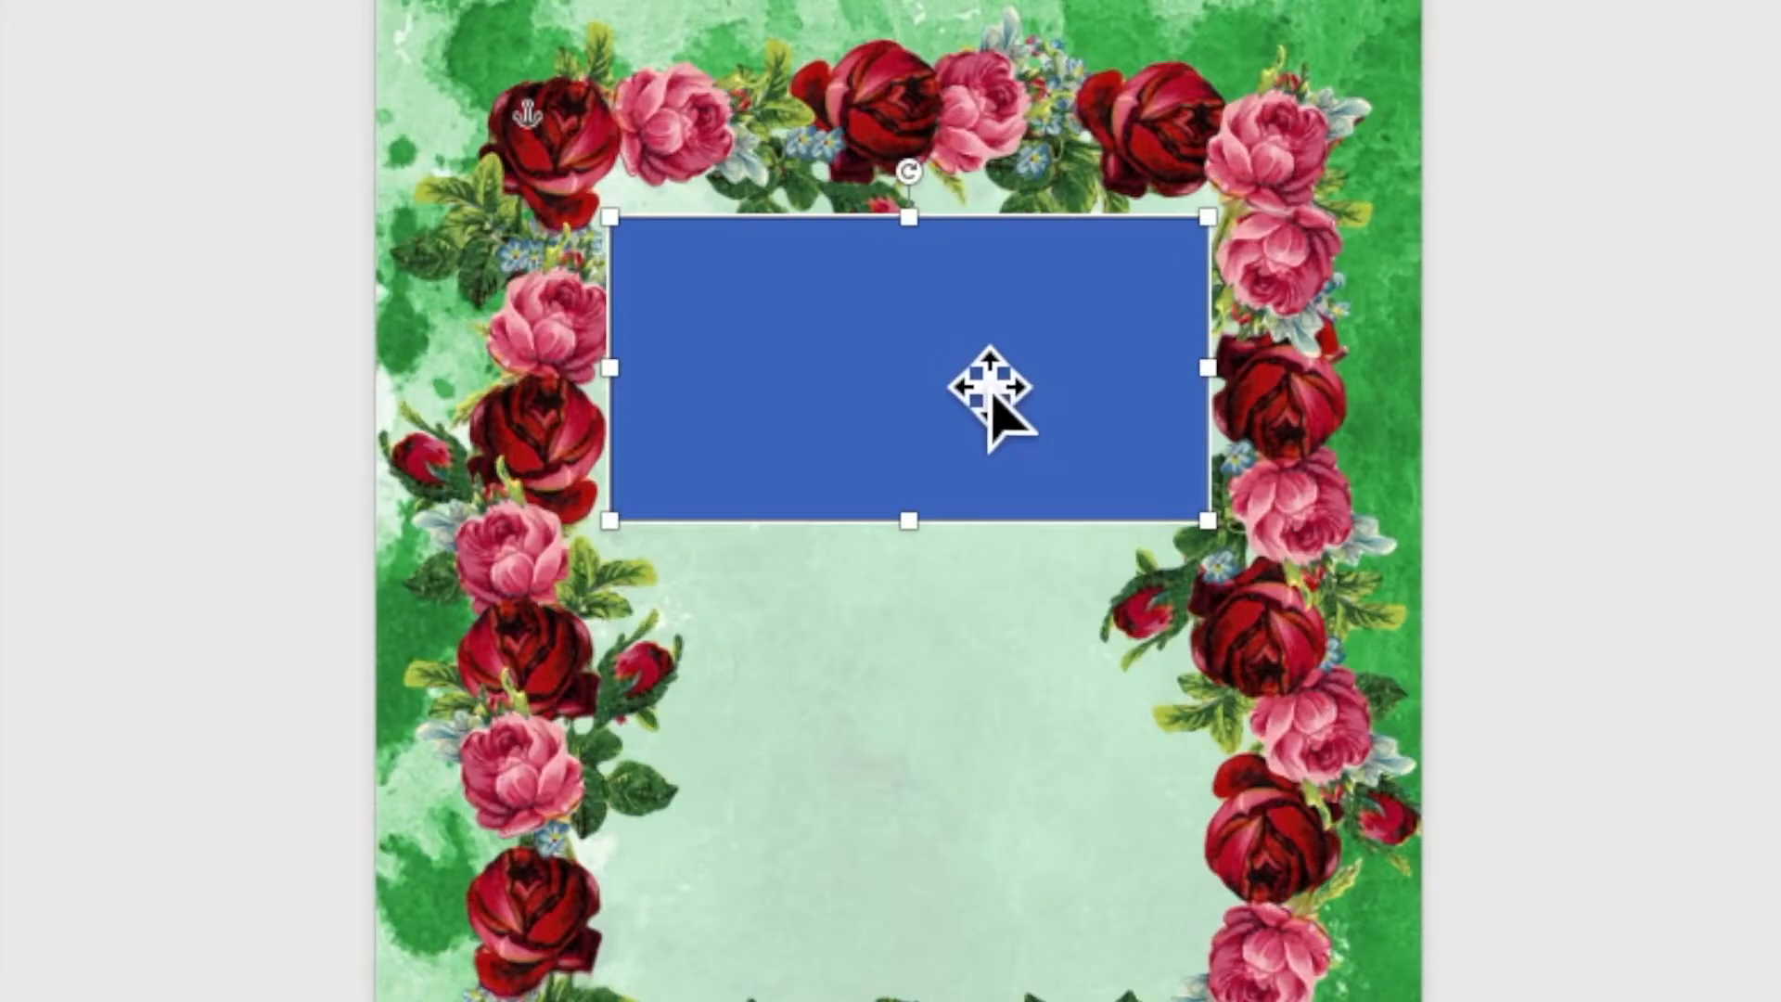
right_click(930, 446)
left_click(1015, 564)
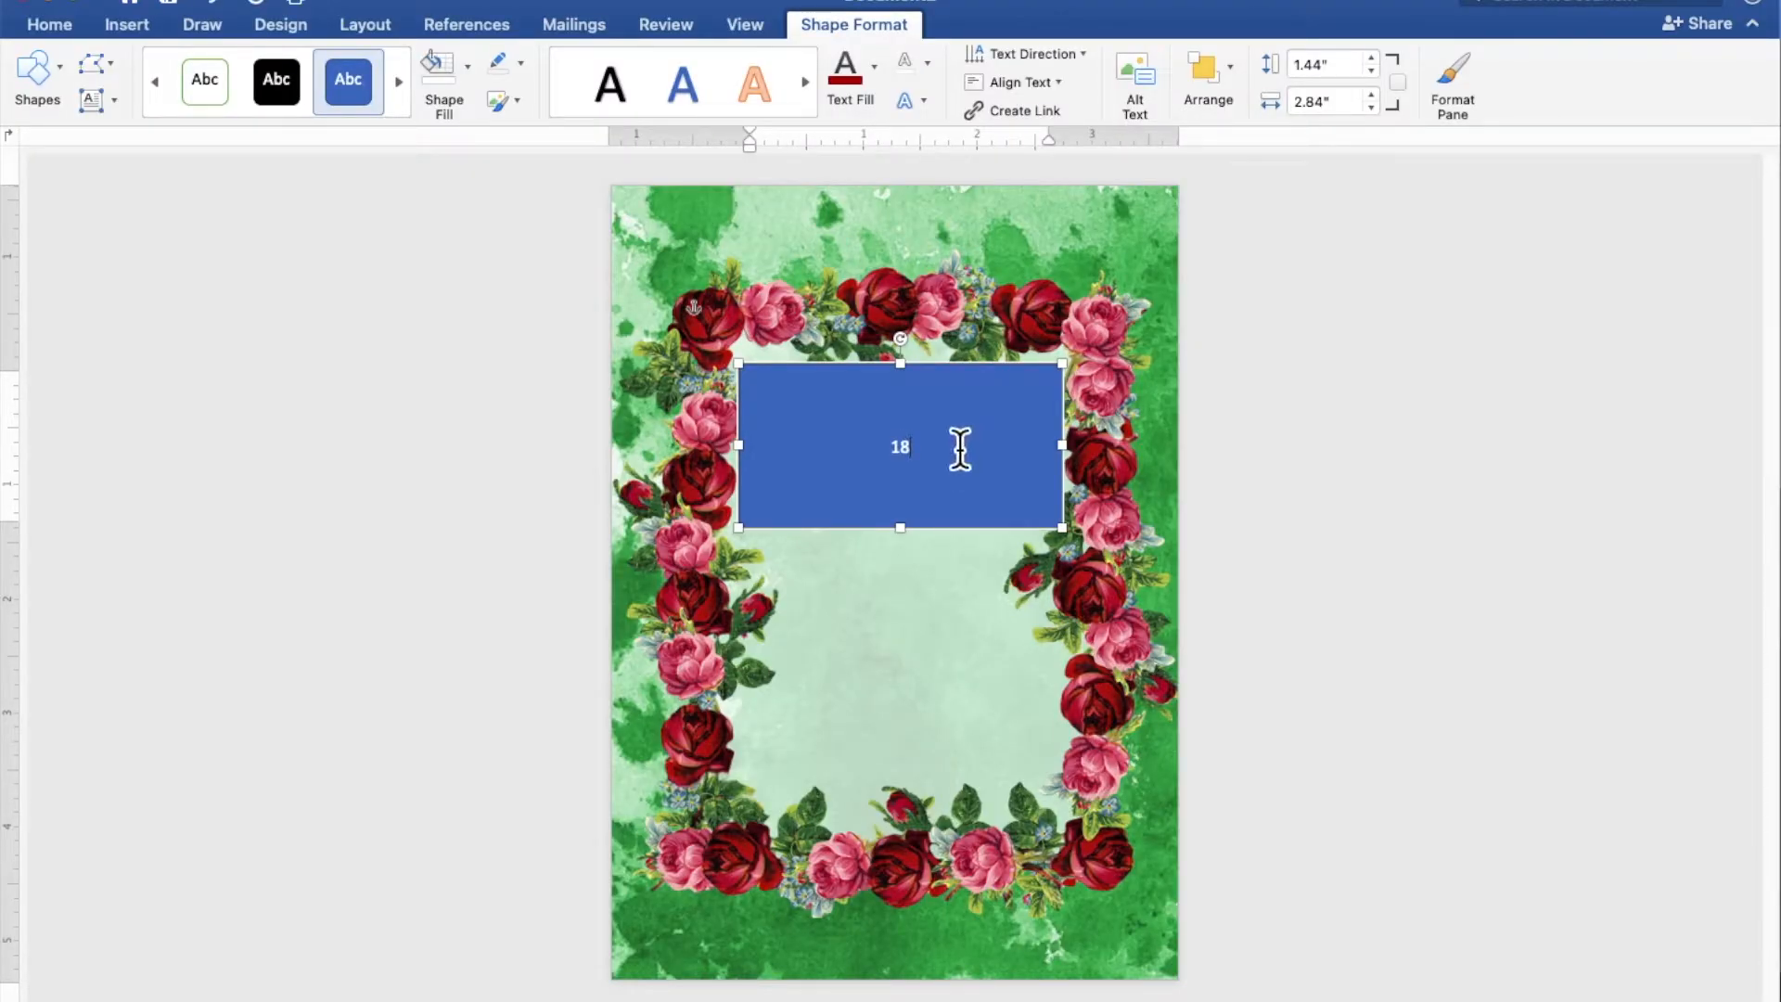
type("18")
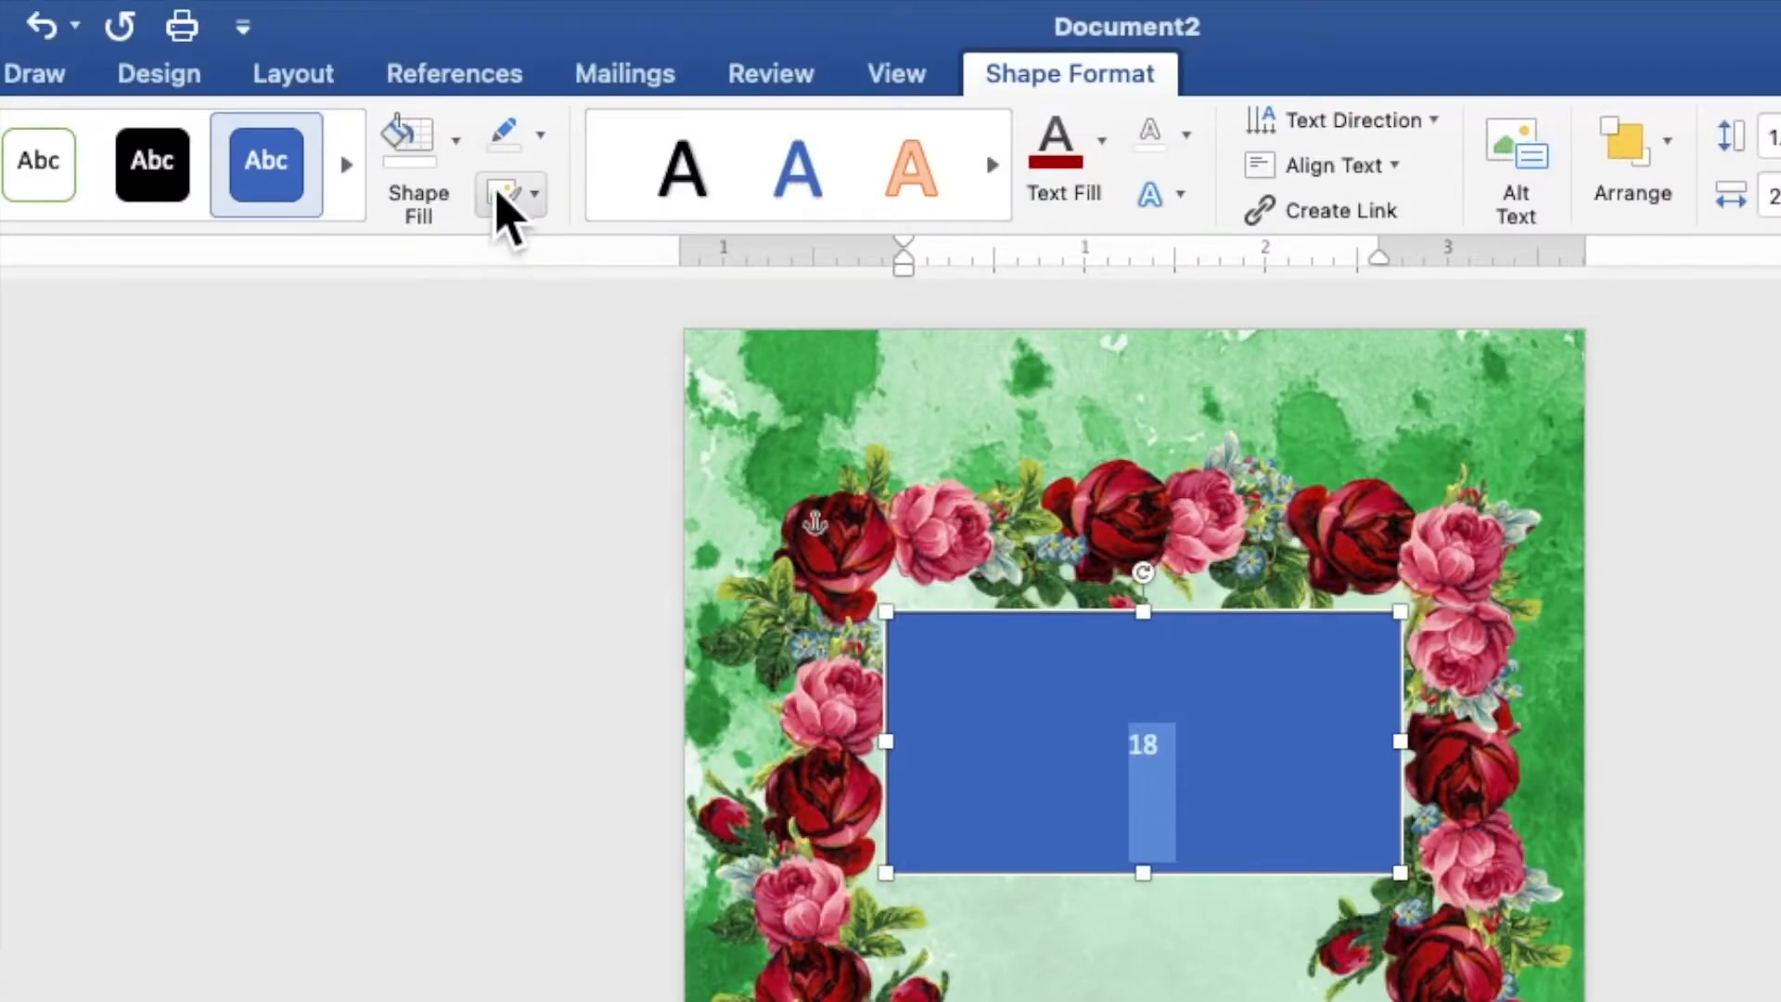
Remove the fill and outline of the rectangle containing the 18
left_click(467, 73)
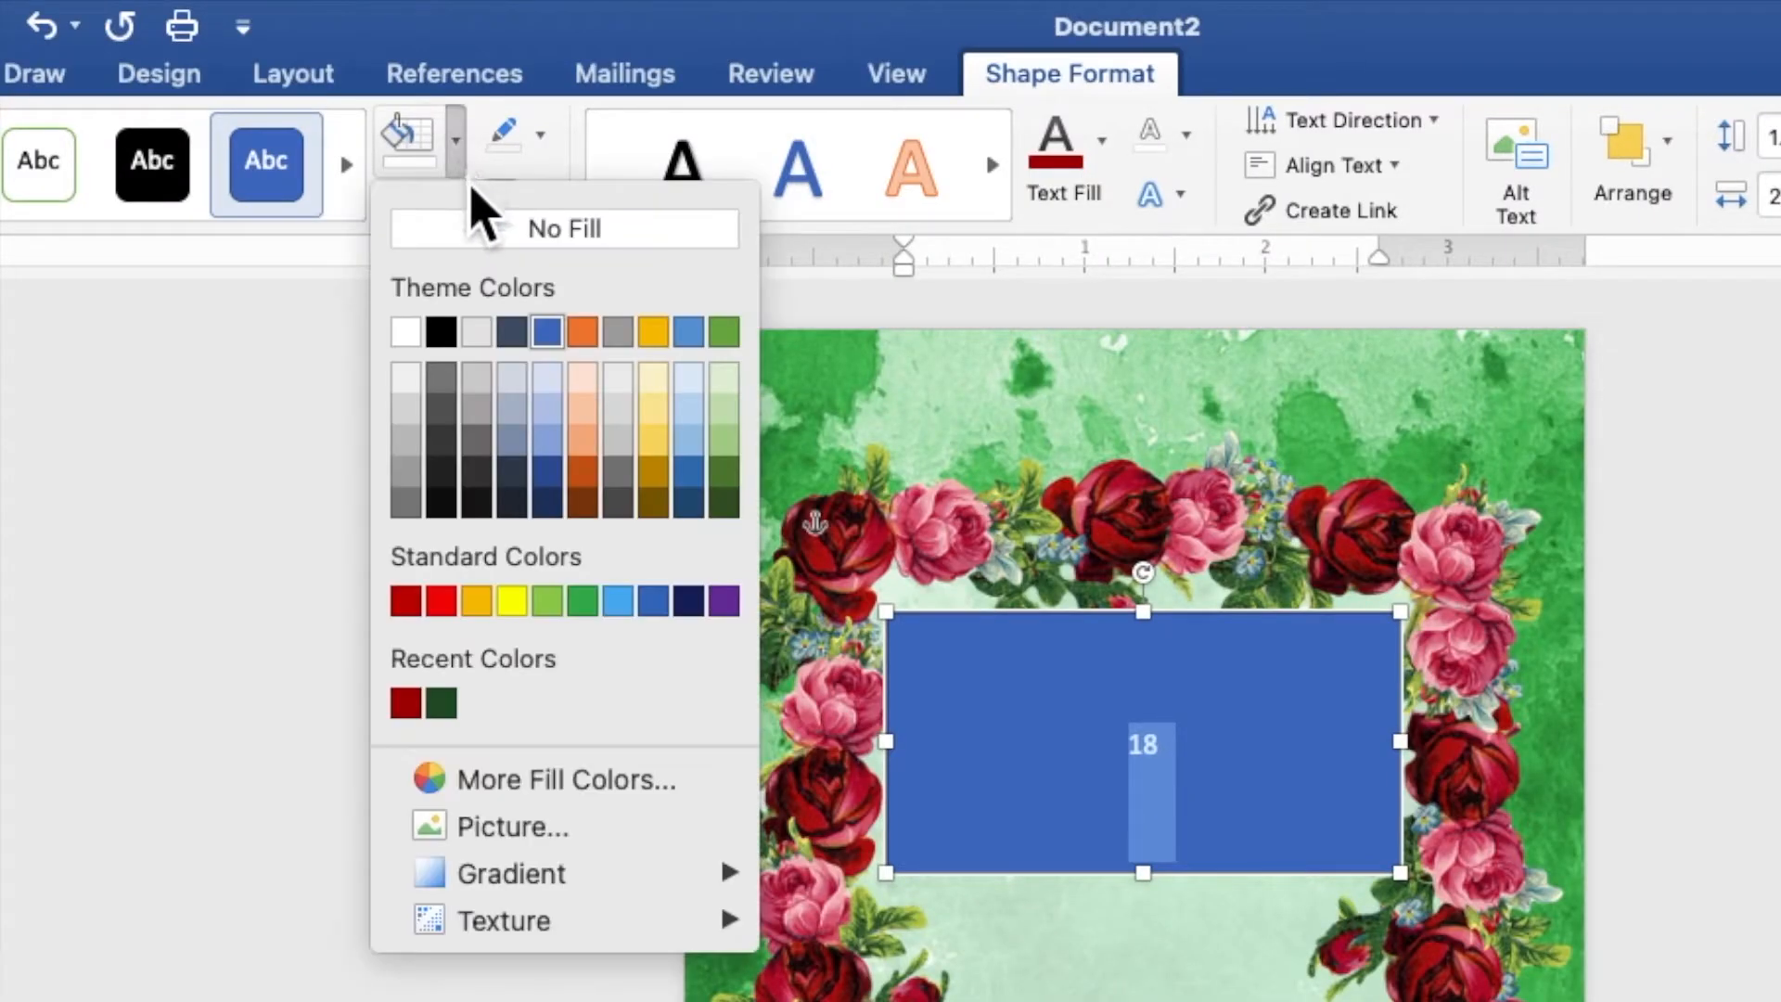
left_click(483, 228)
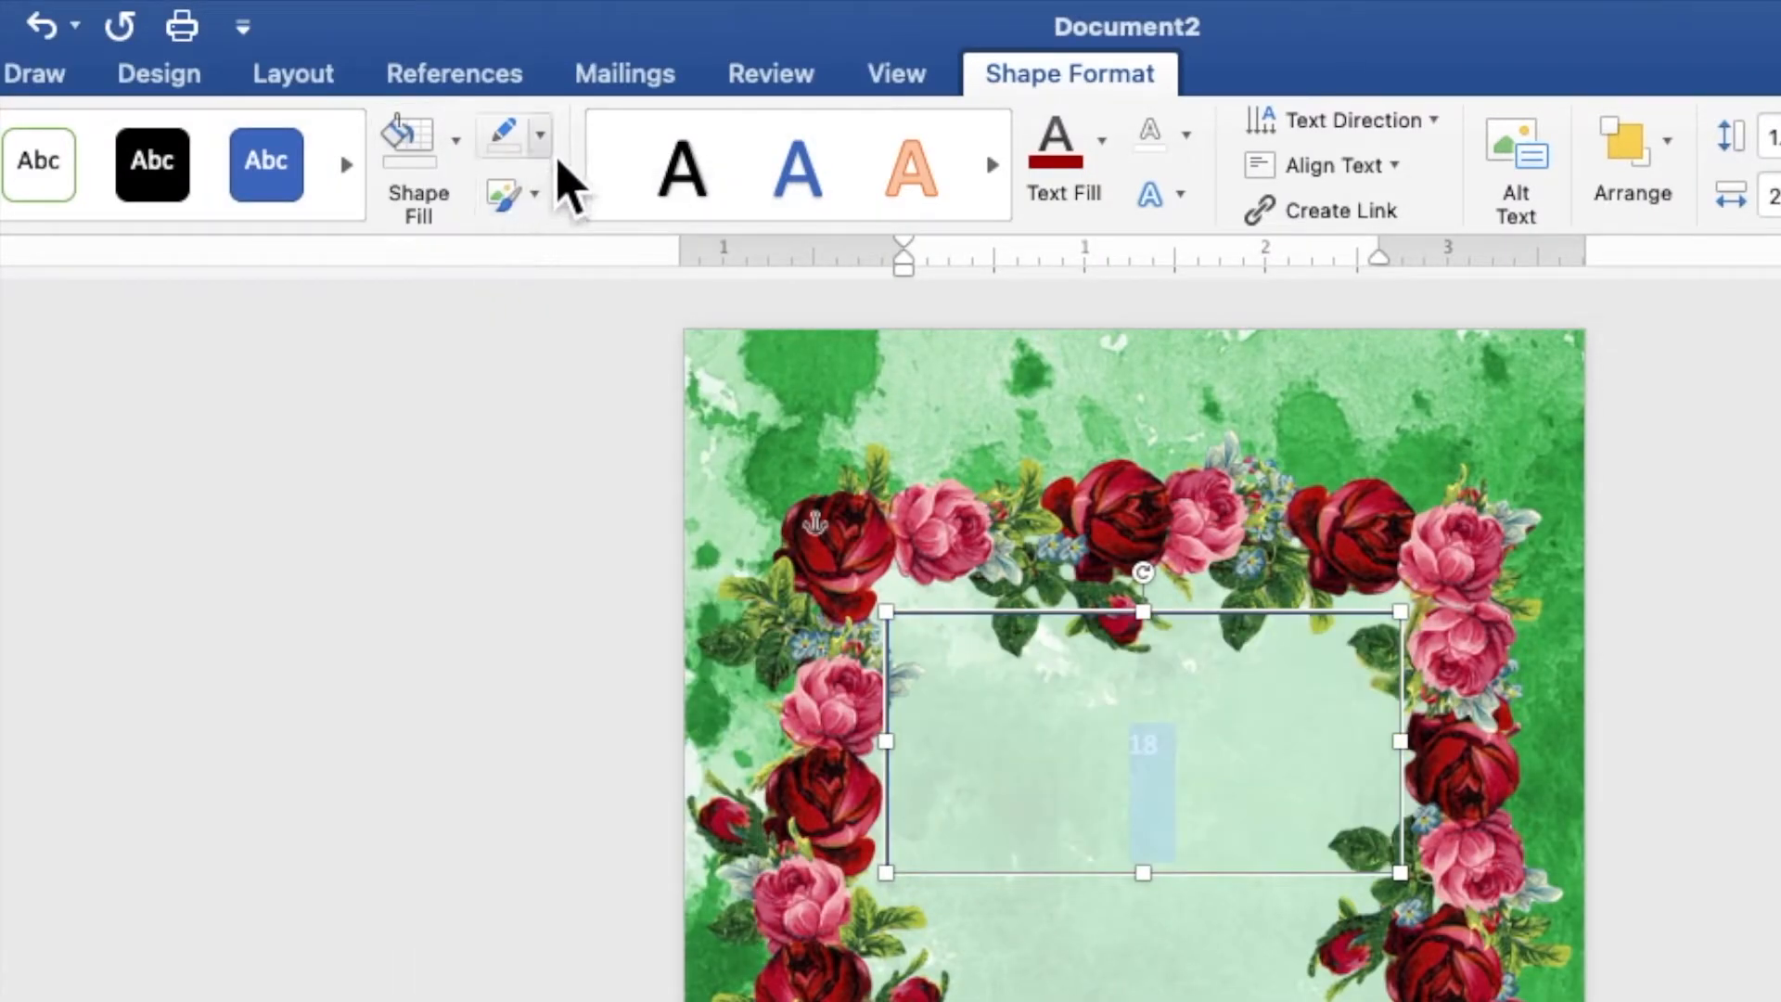
left_click(545, 147)
left_click(558, 215)
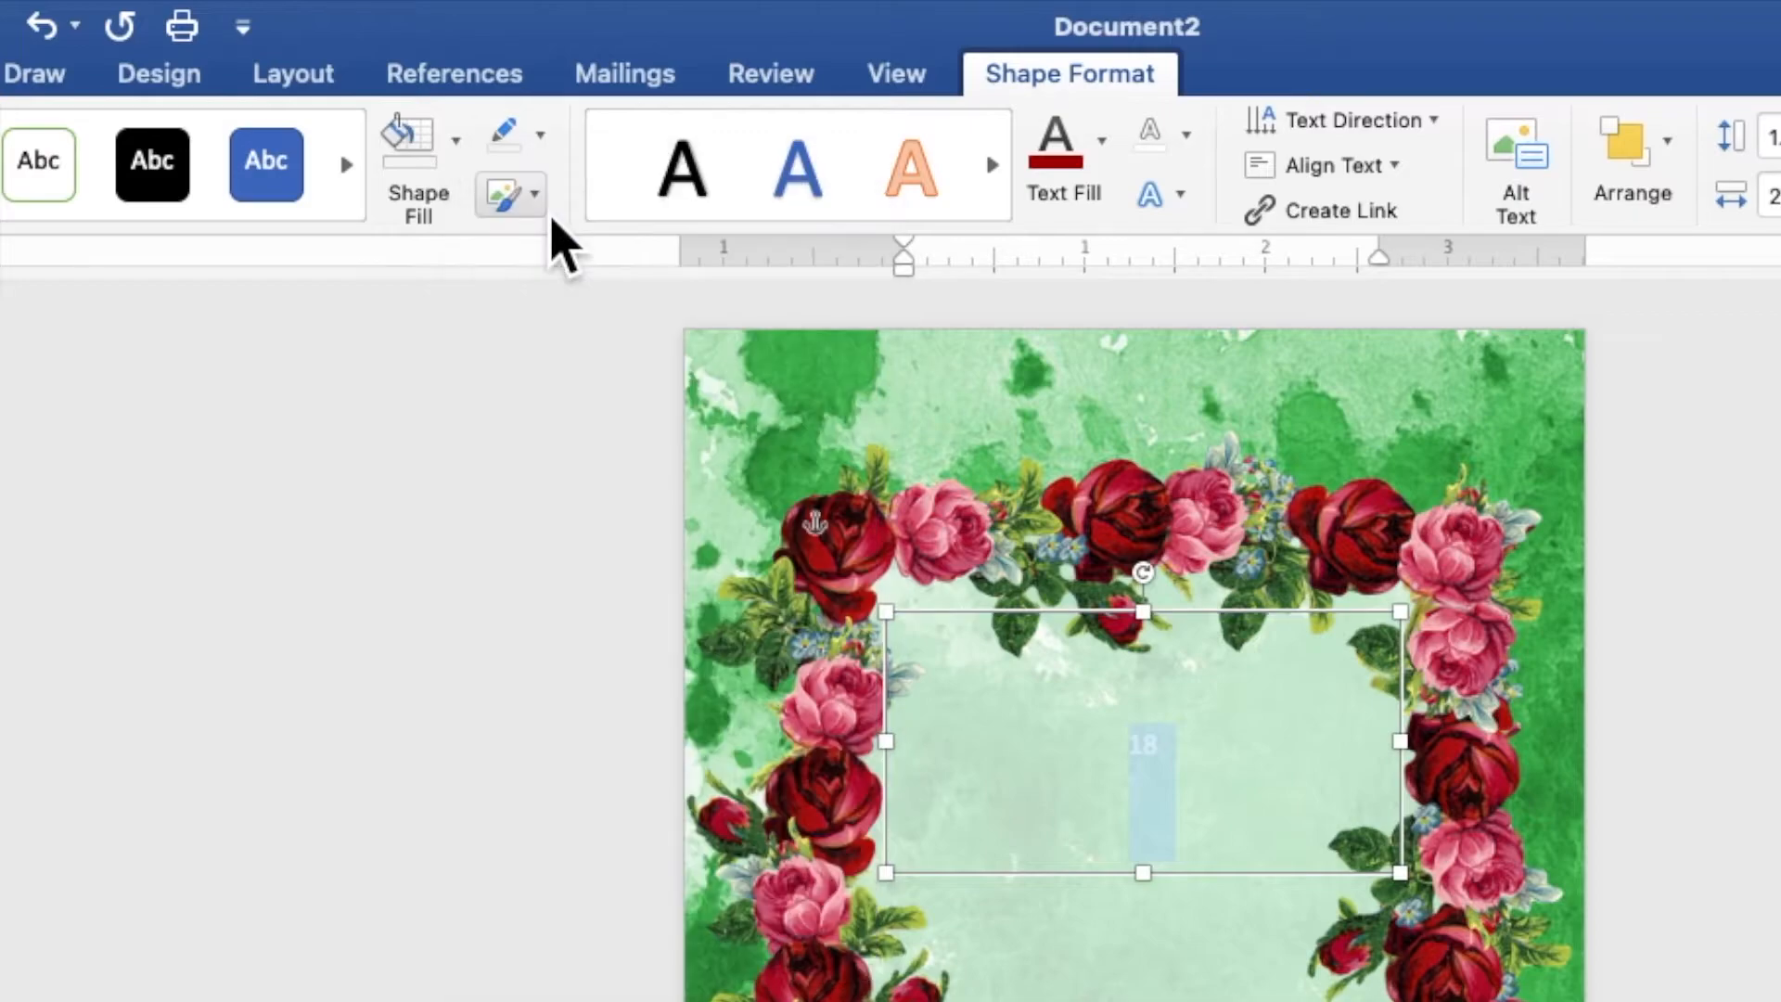
Format the "18" as dark green, bold Times New Roman text at size 120
left_click(1102, 141)
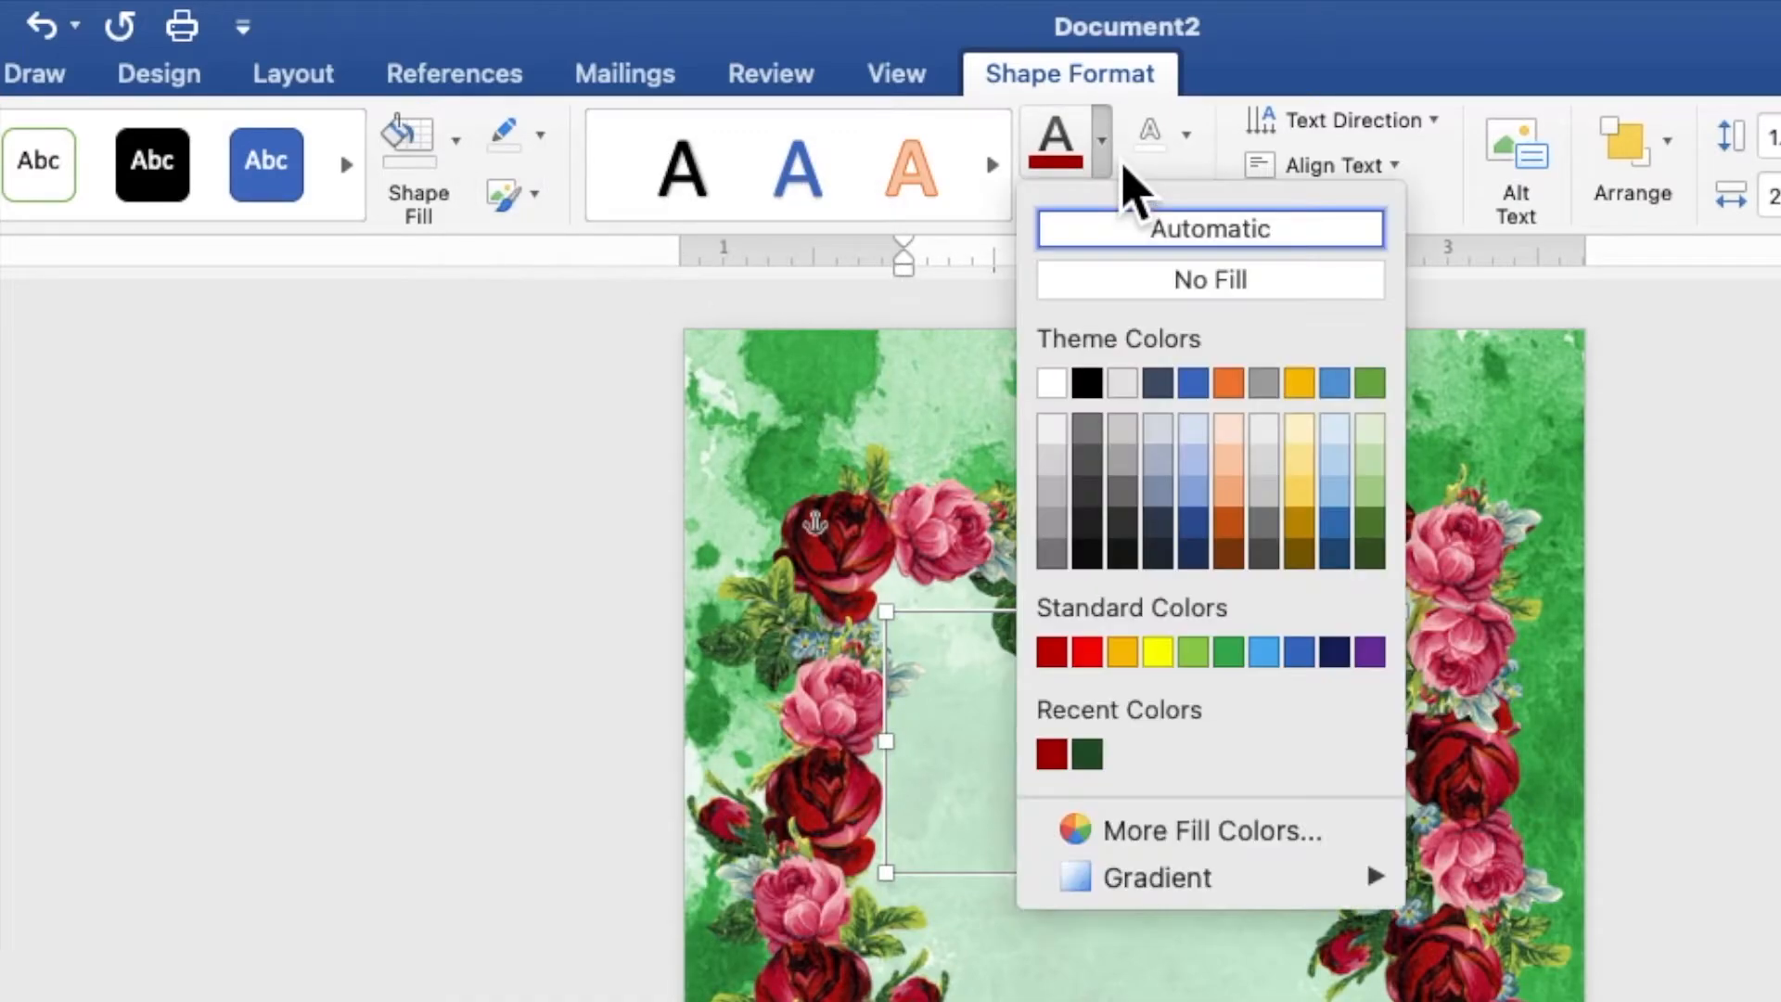
left_click(1087, 753)
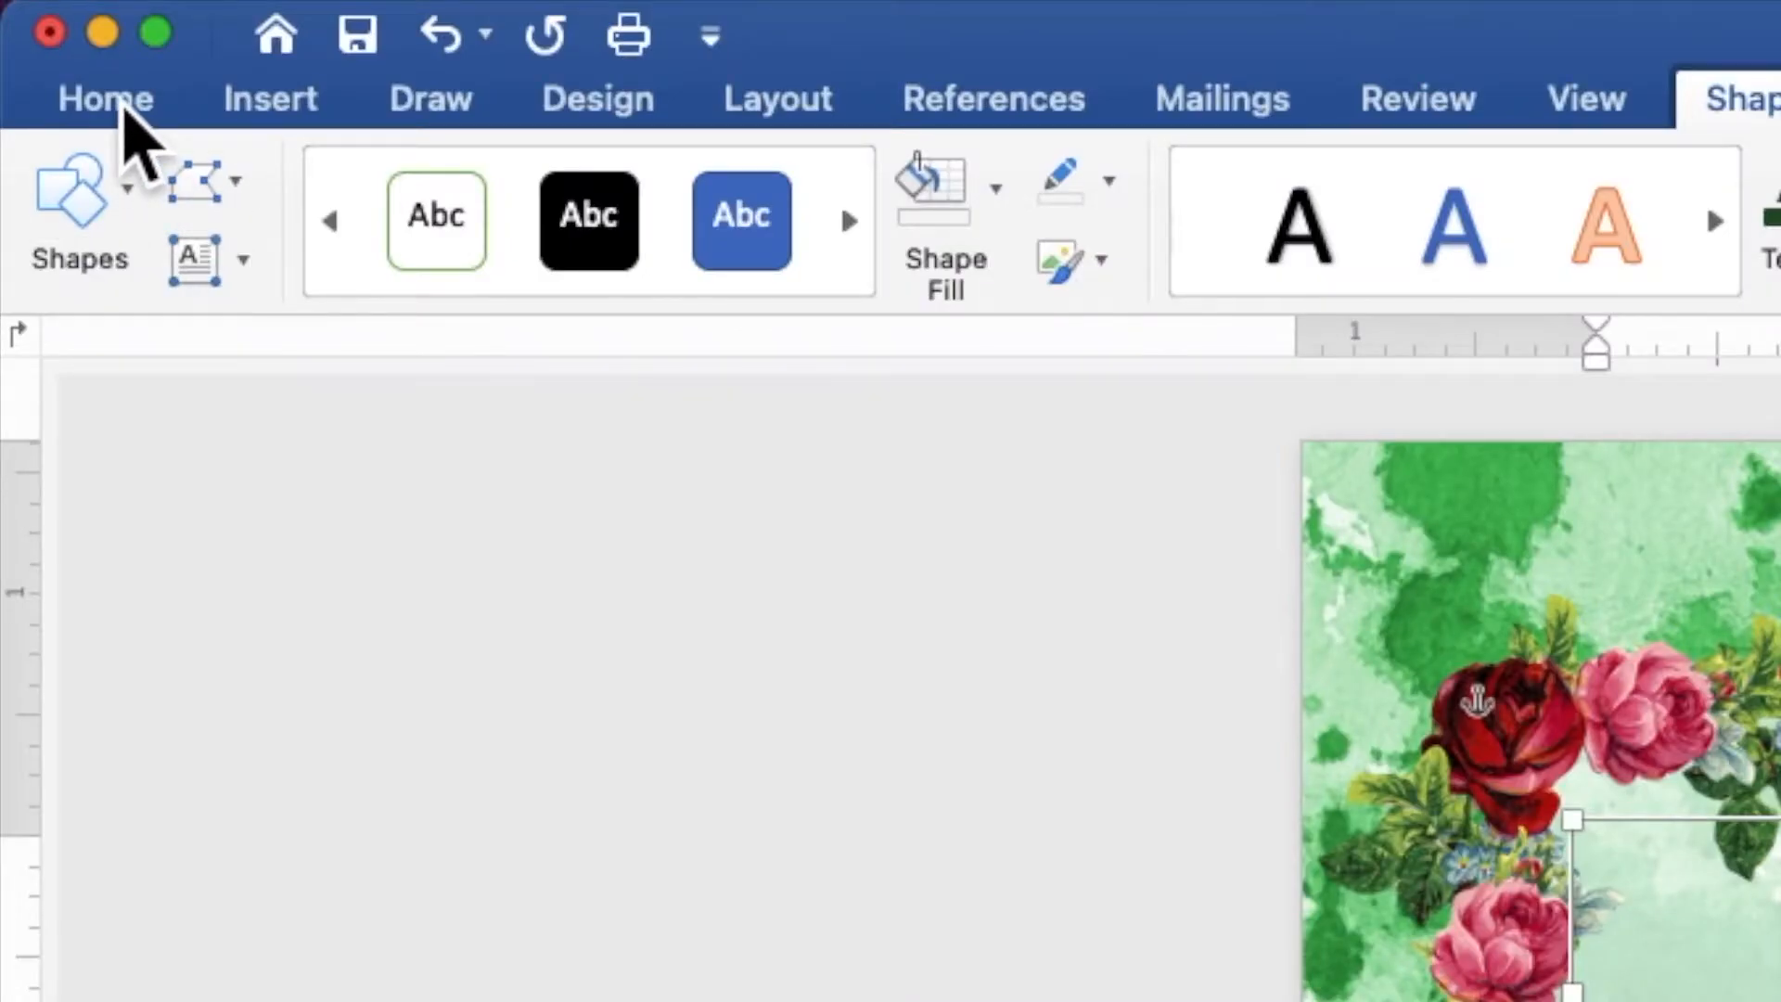
left_click(56, 28)
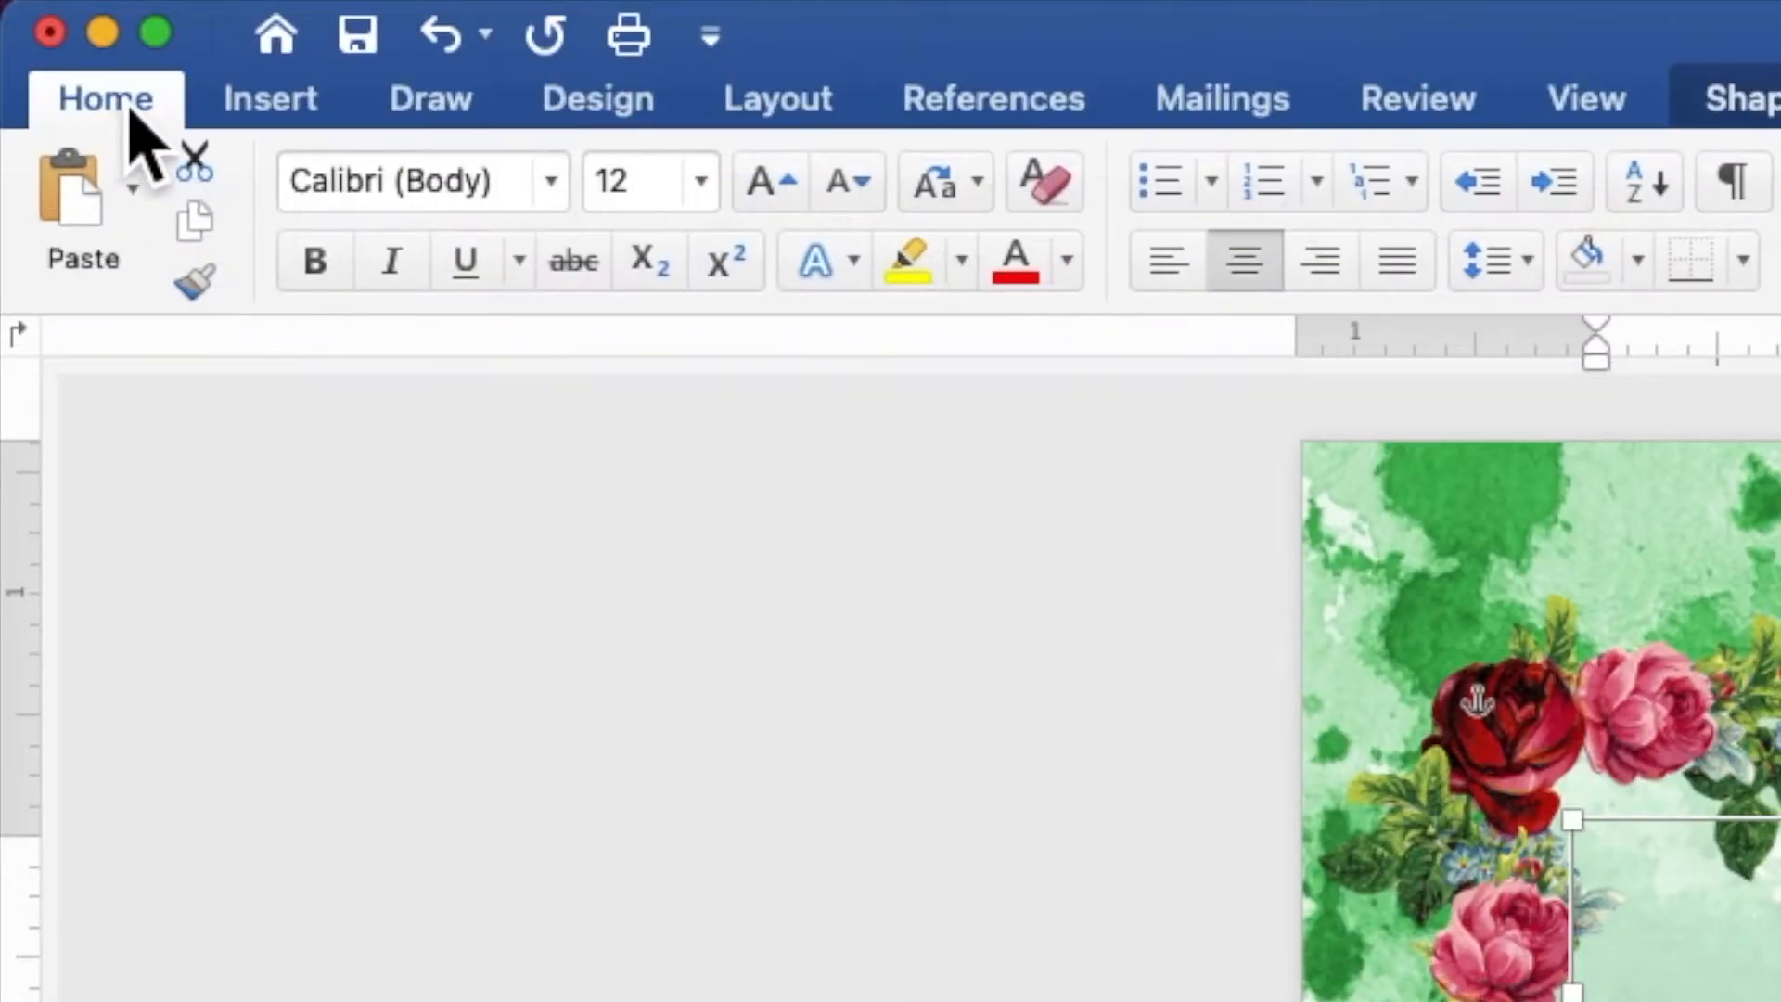
left_click(554, 195)
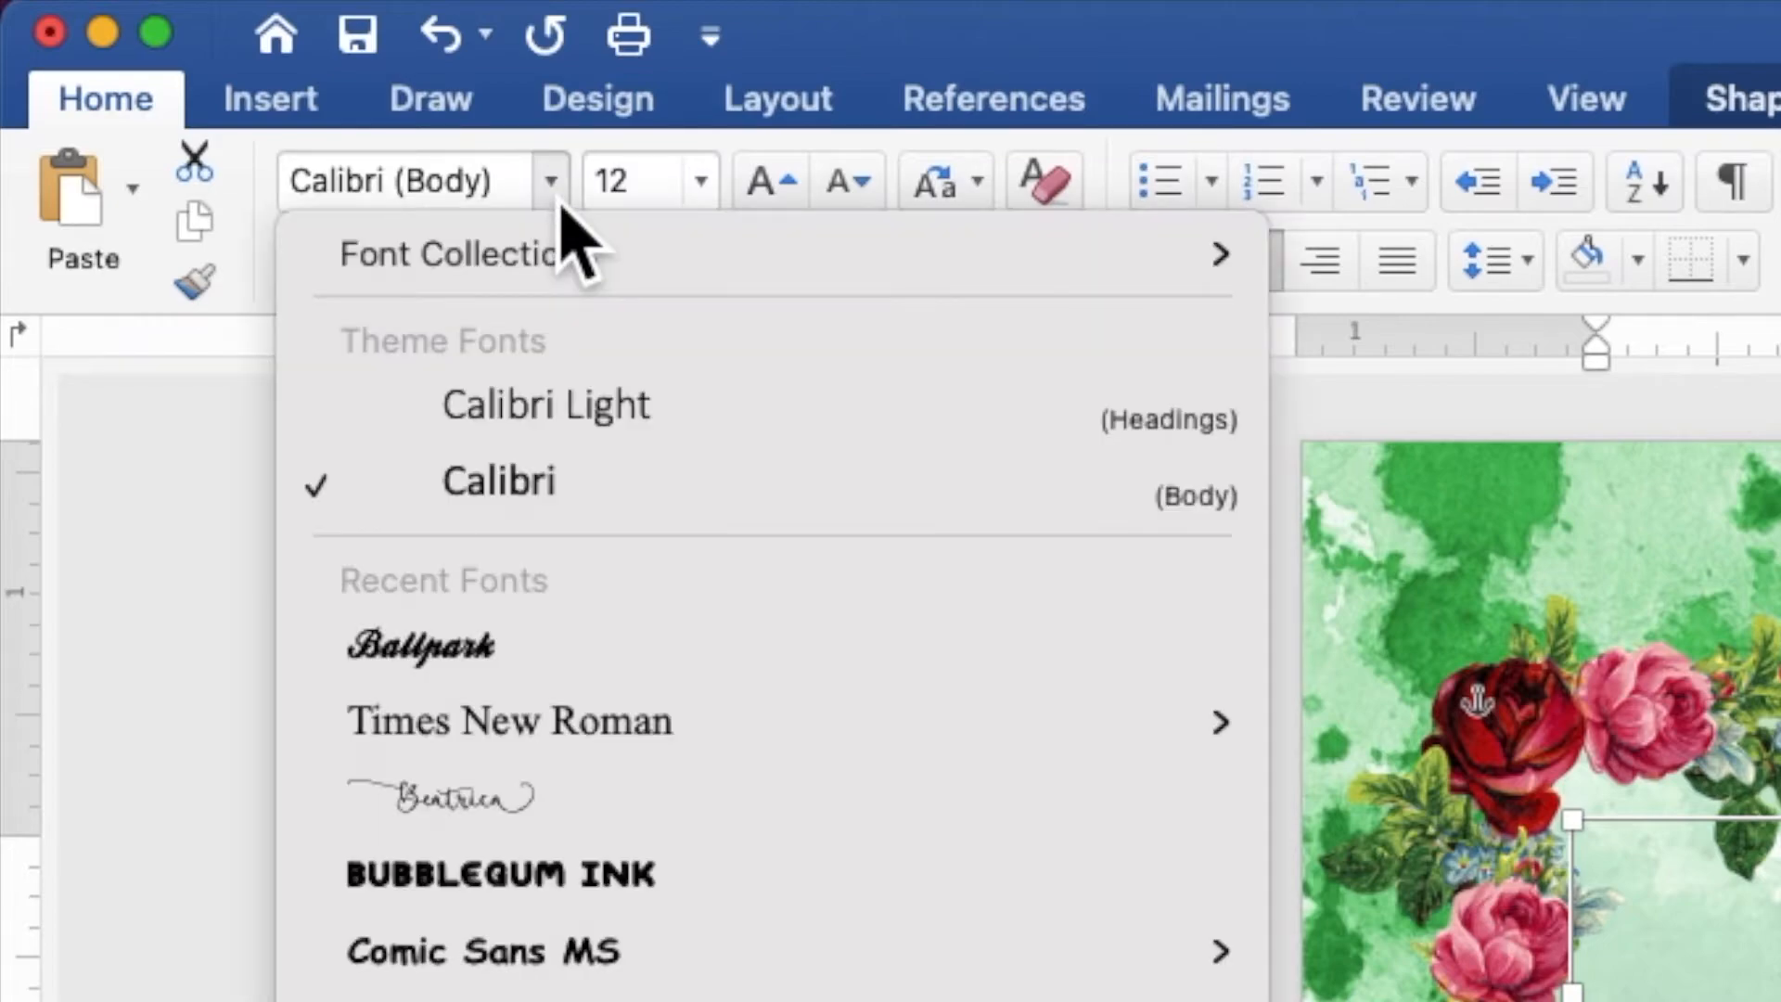
left_click(579, 729)
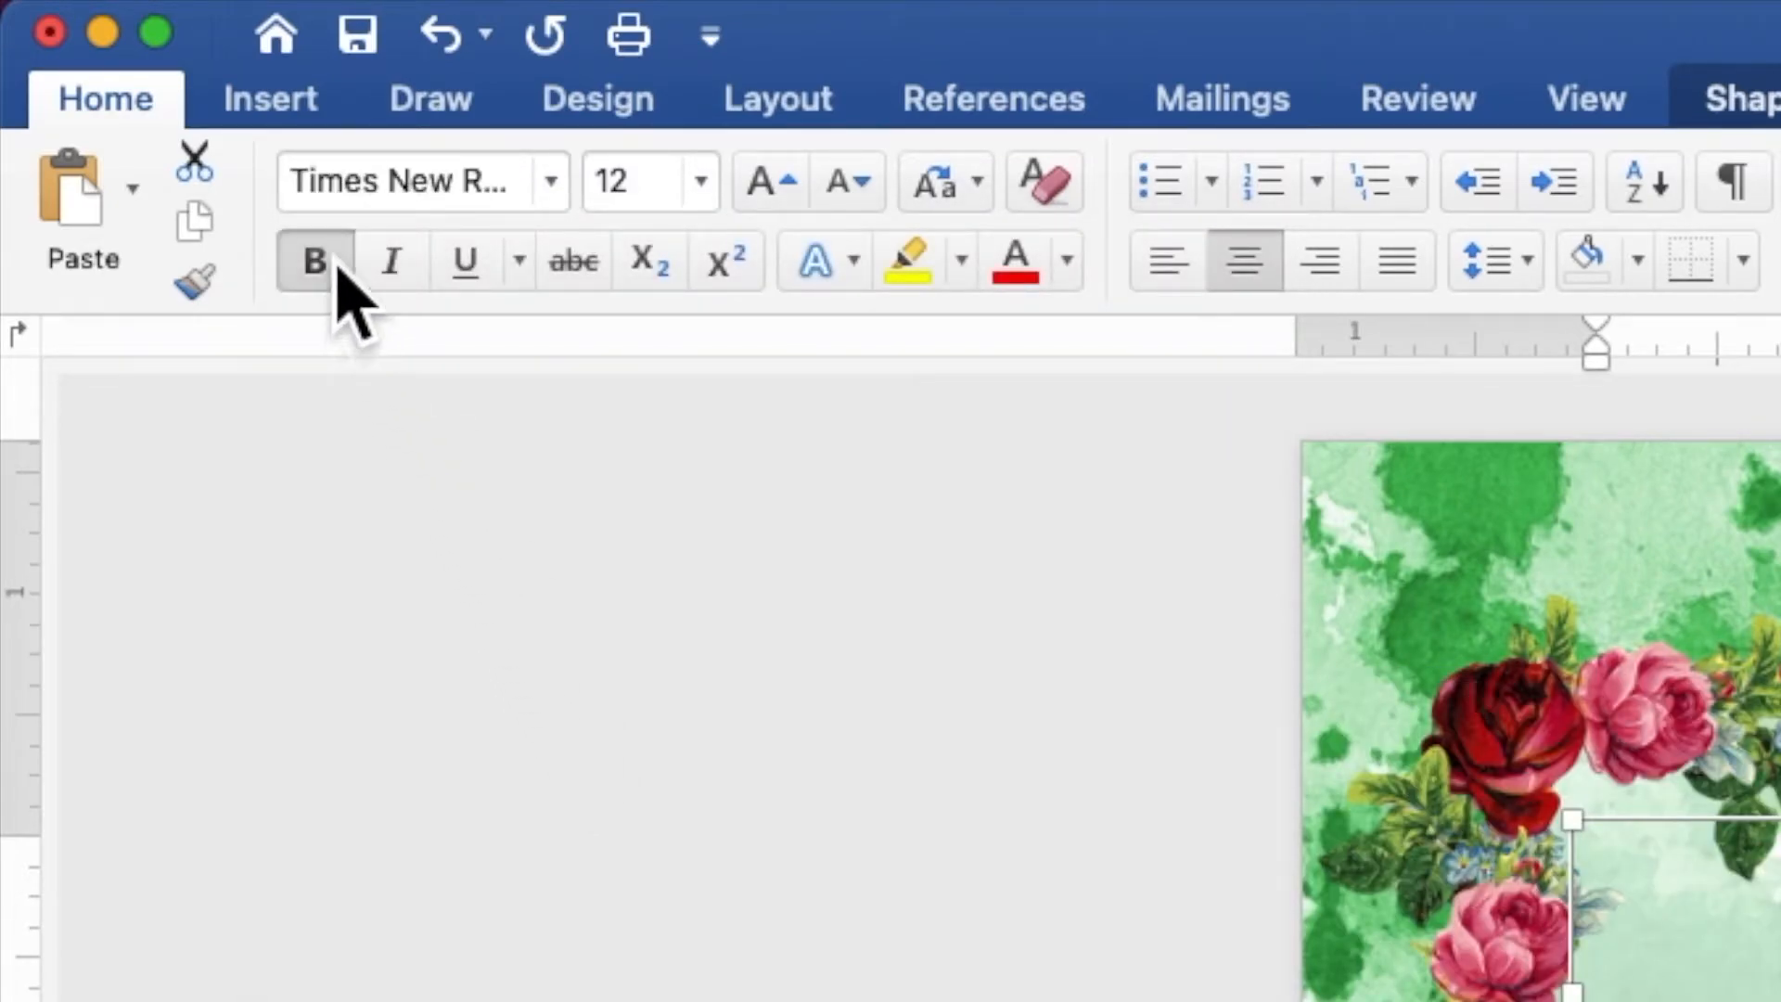
left_click(598, 185)
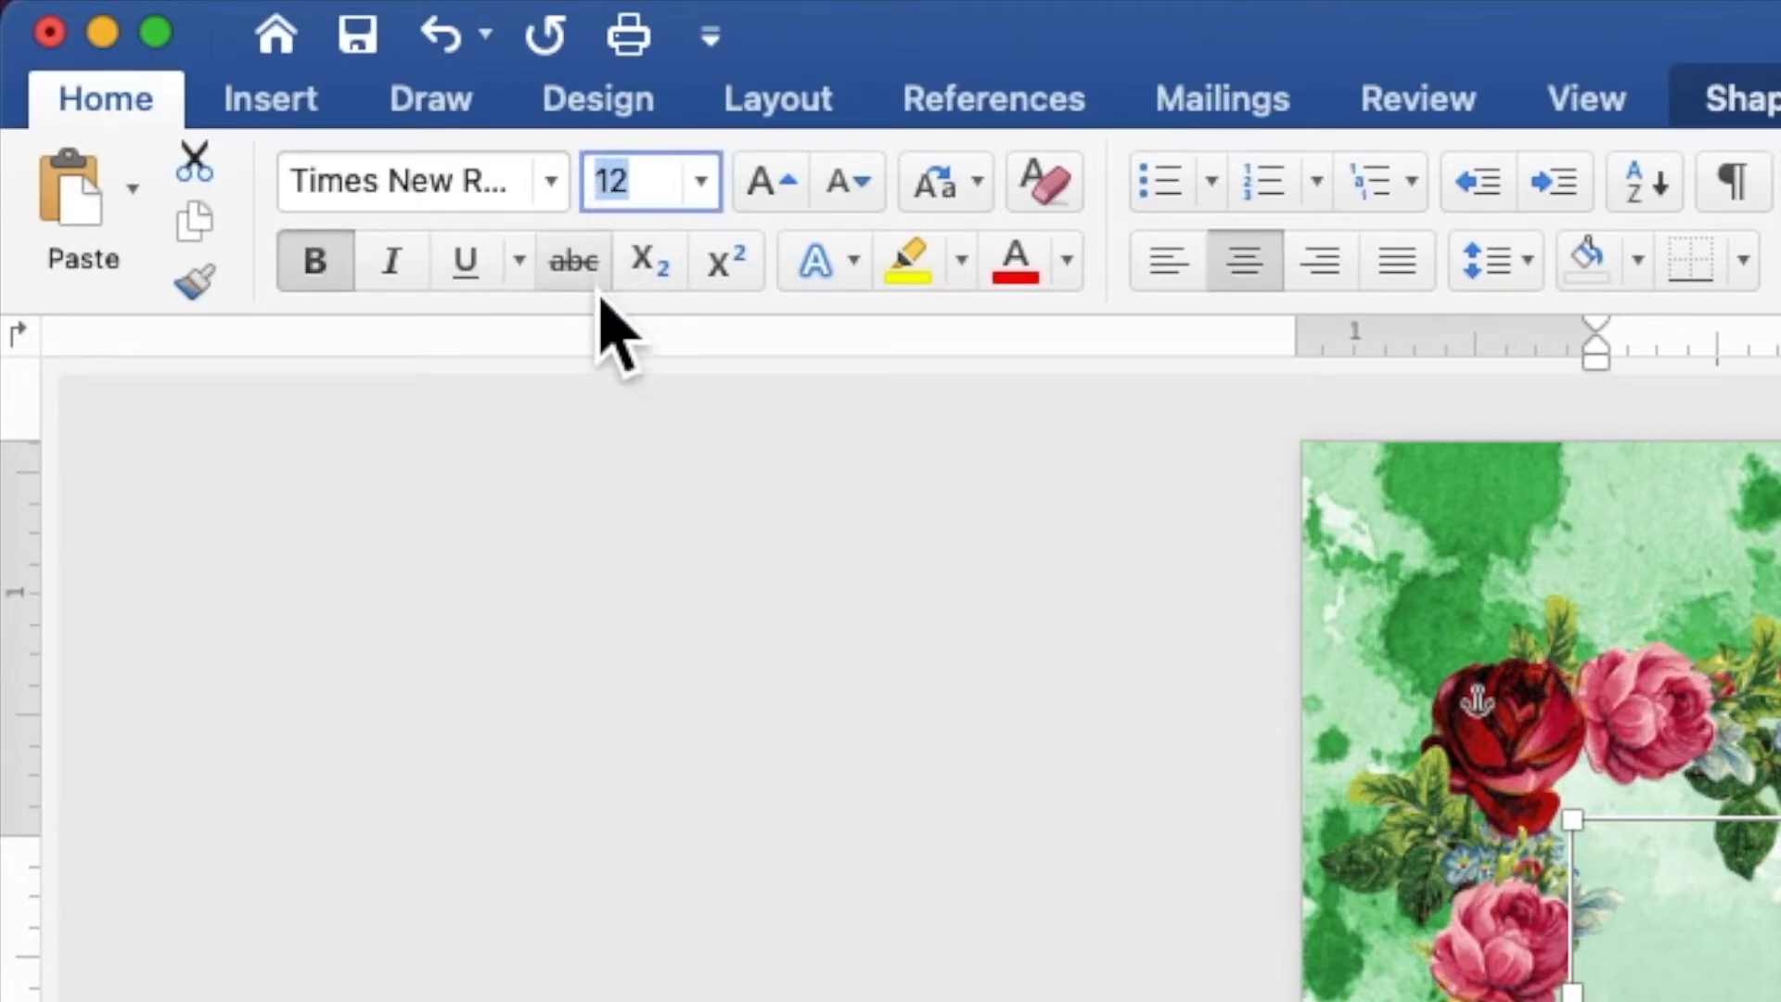
type("120")
key("Return")
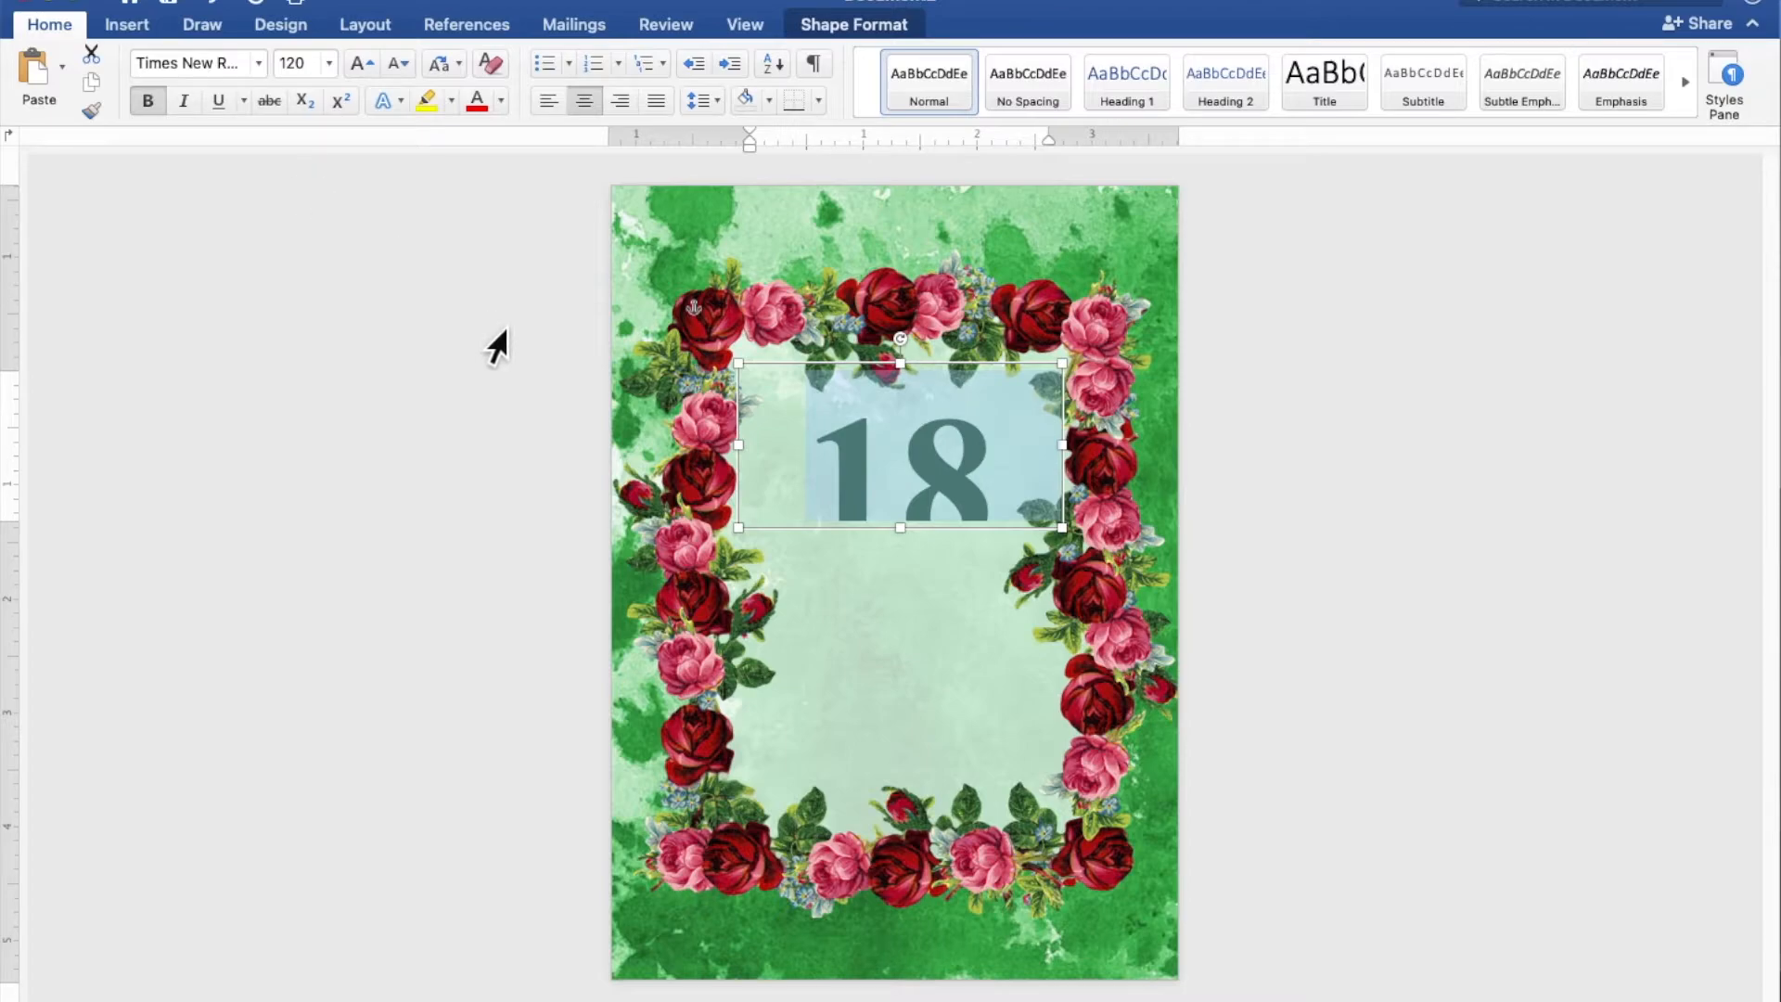
Resize the "18" box to about 1.82" high and 1.92" wide, centered in the border, and place a copy of it just below
left_click_drag(922, 548, 948, 575)
left_click_drag(1064, 491, 954, 473)
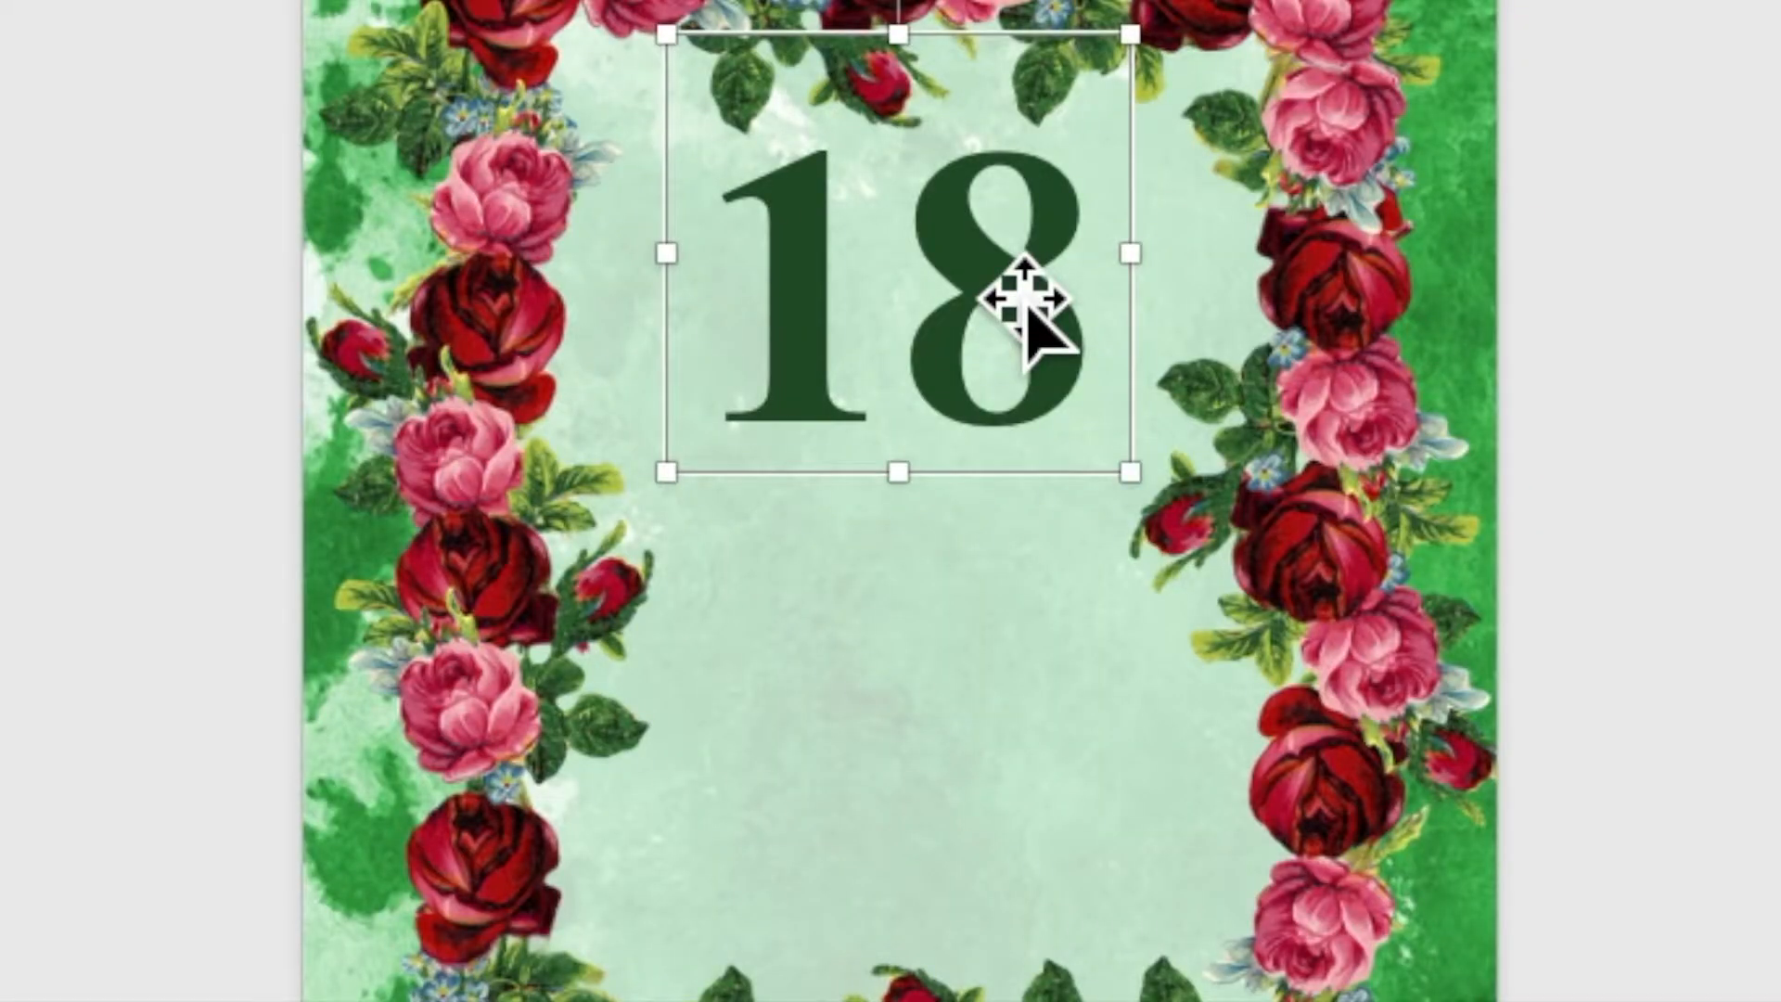
right_click(989, 260)
left_click(1028, 358)
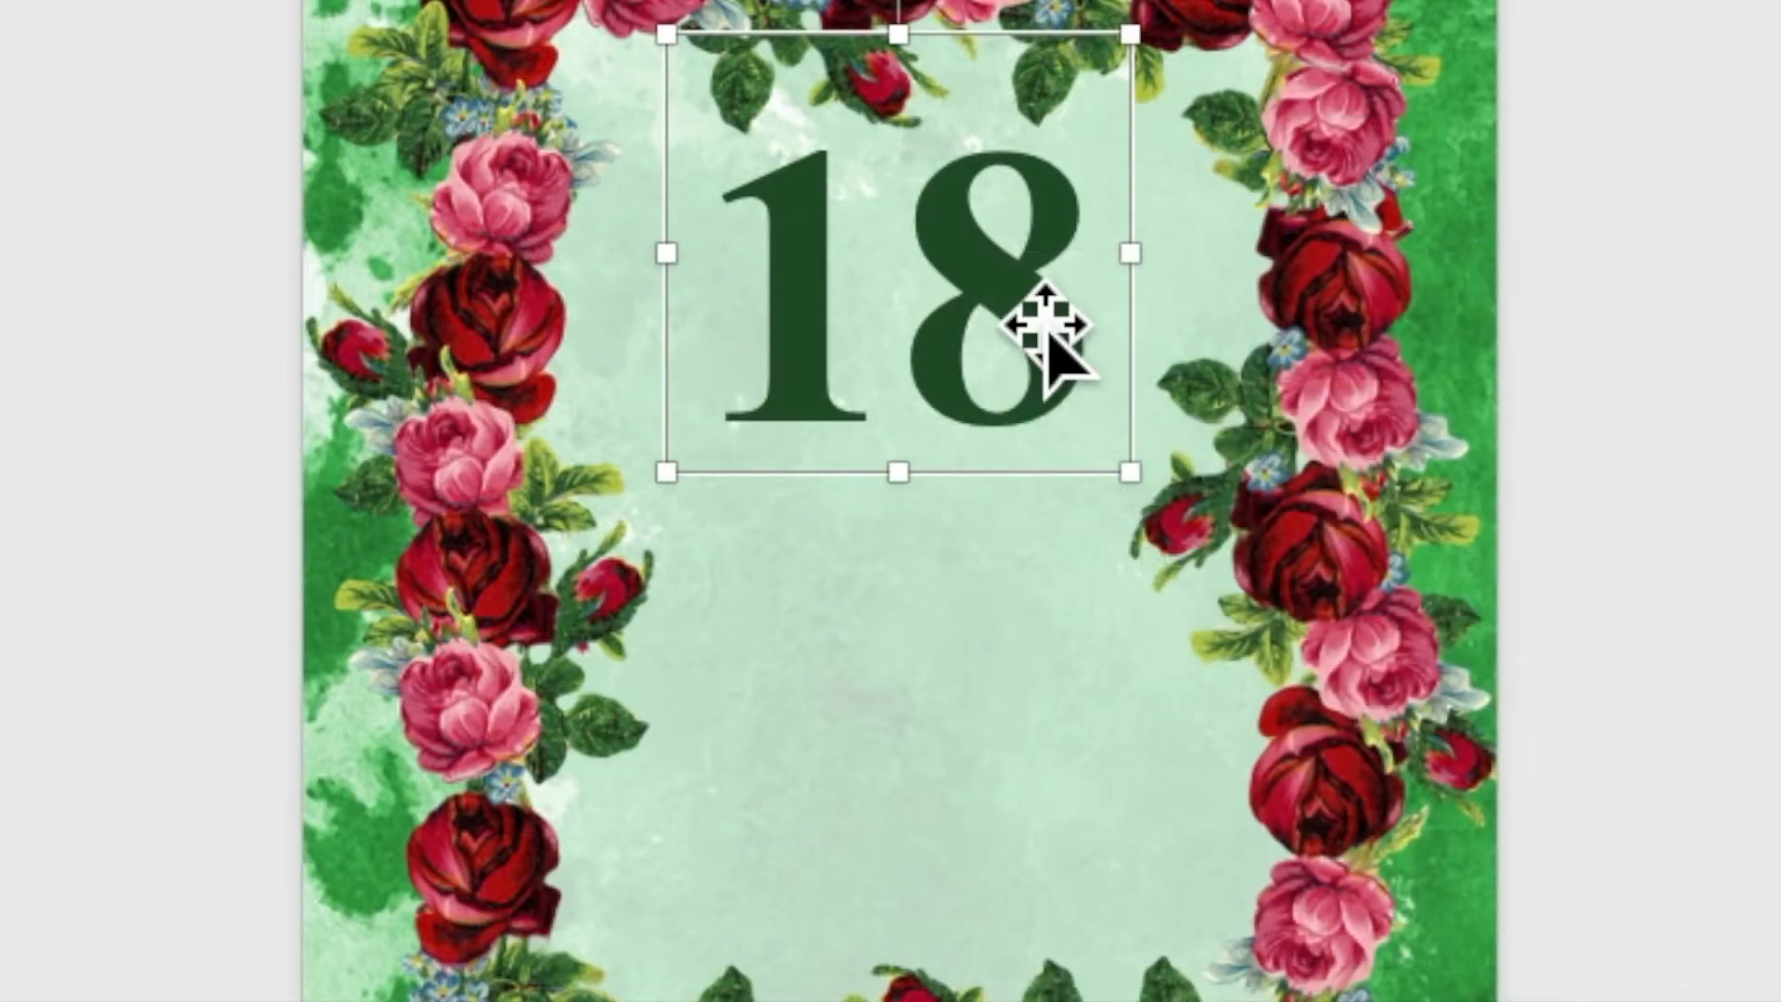
right_click(1018, 301)
left_click(1067, 441)
left_click_drag(1072, 394, 832, 631)
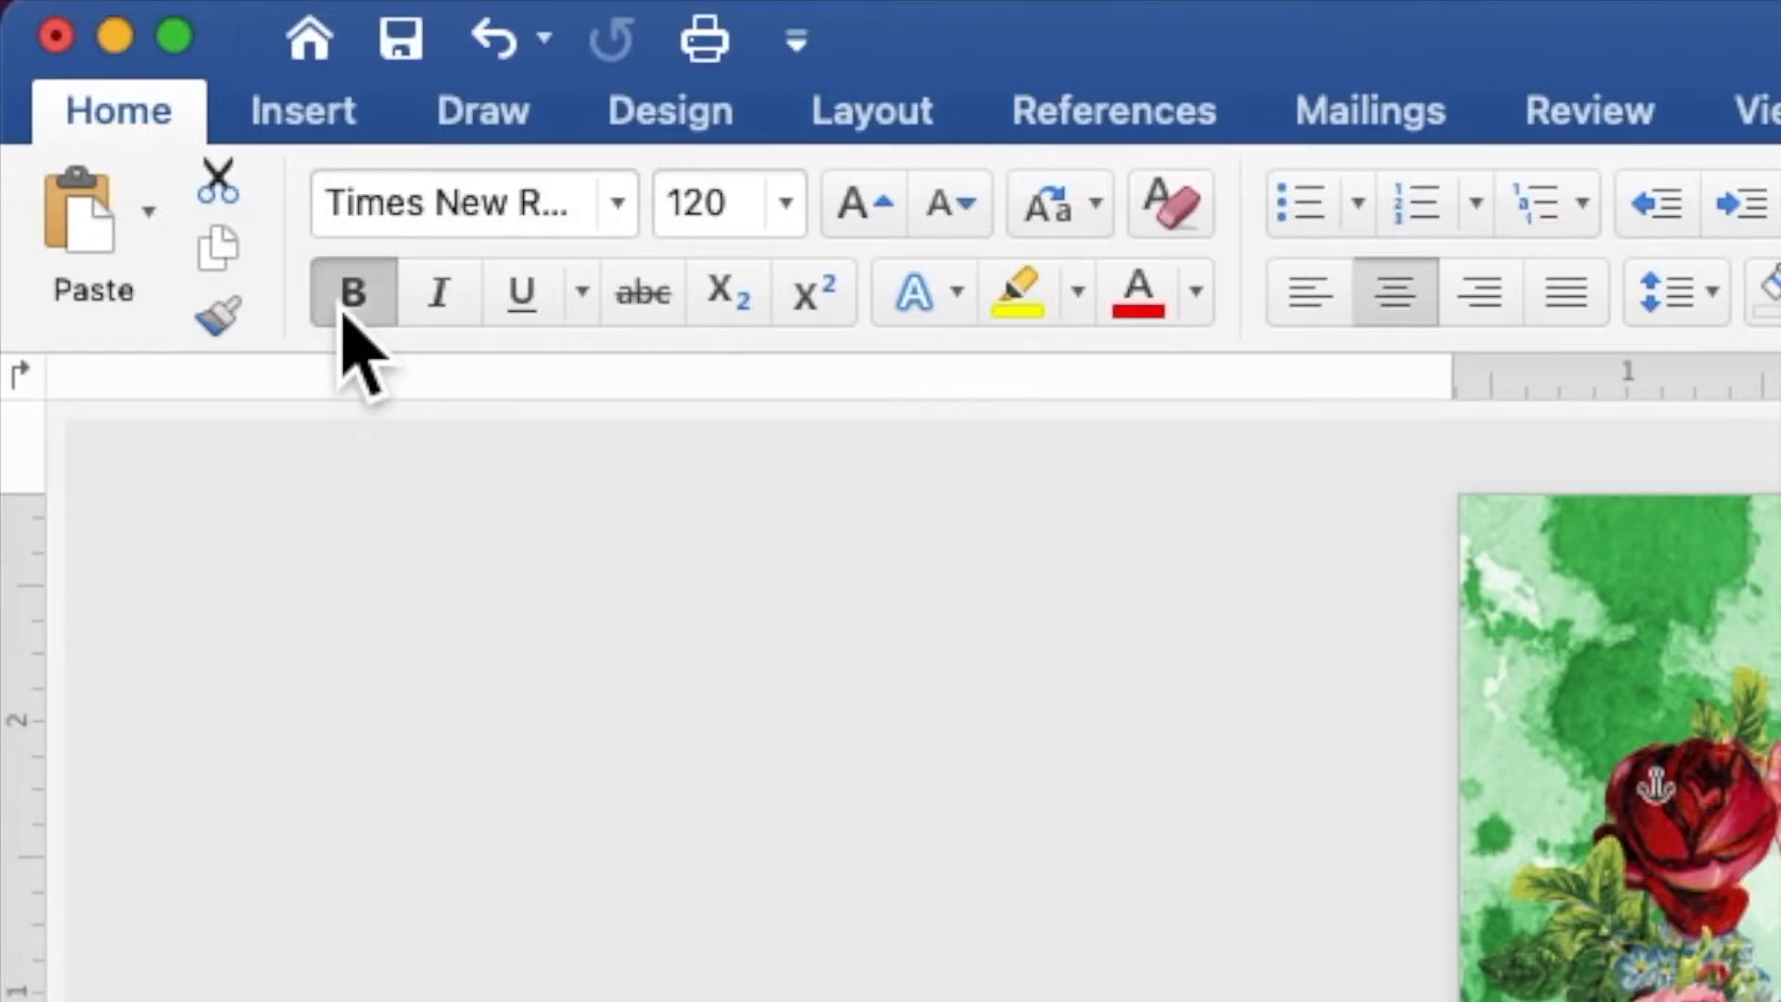
Remove bold from the copied "18" and set its font to Ballpark at size 50
left_click(345, 320)
left_click(634, 219)
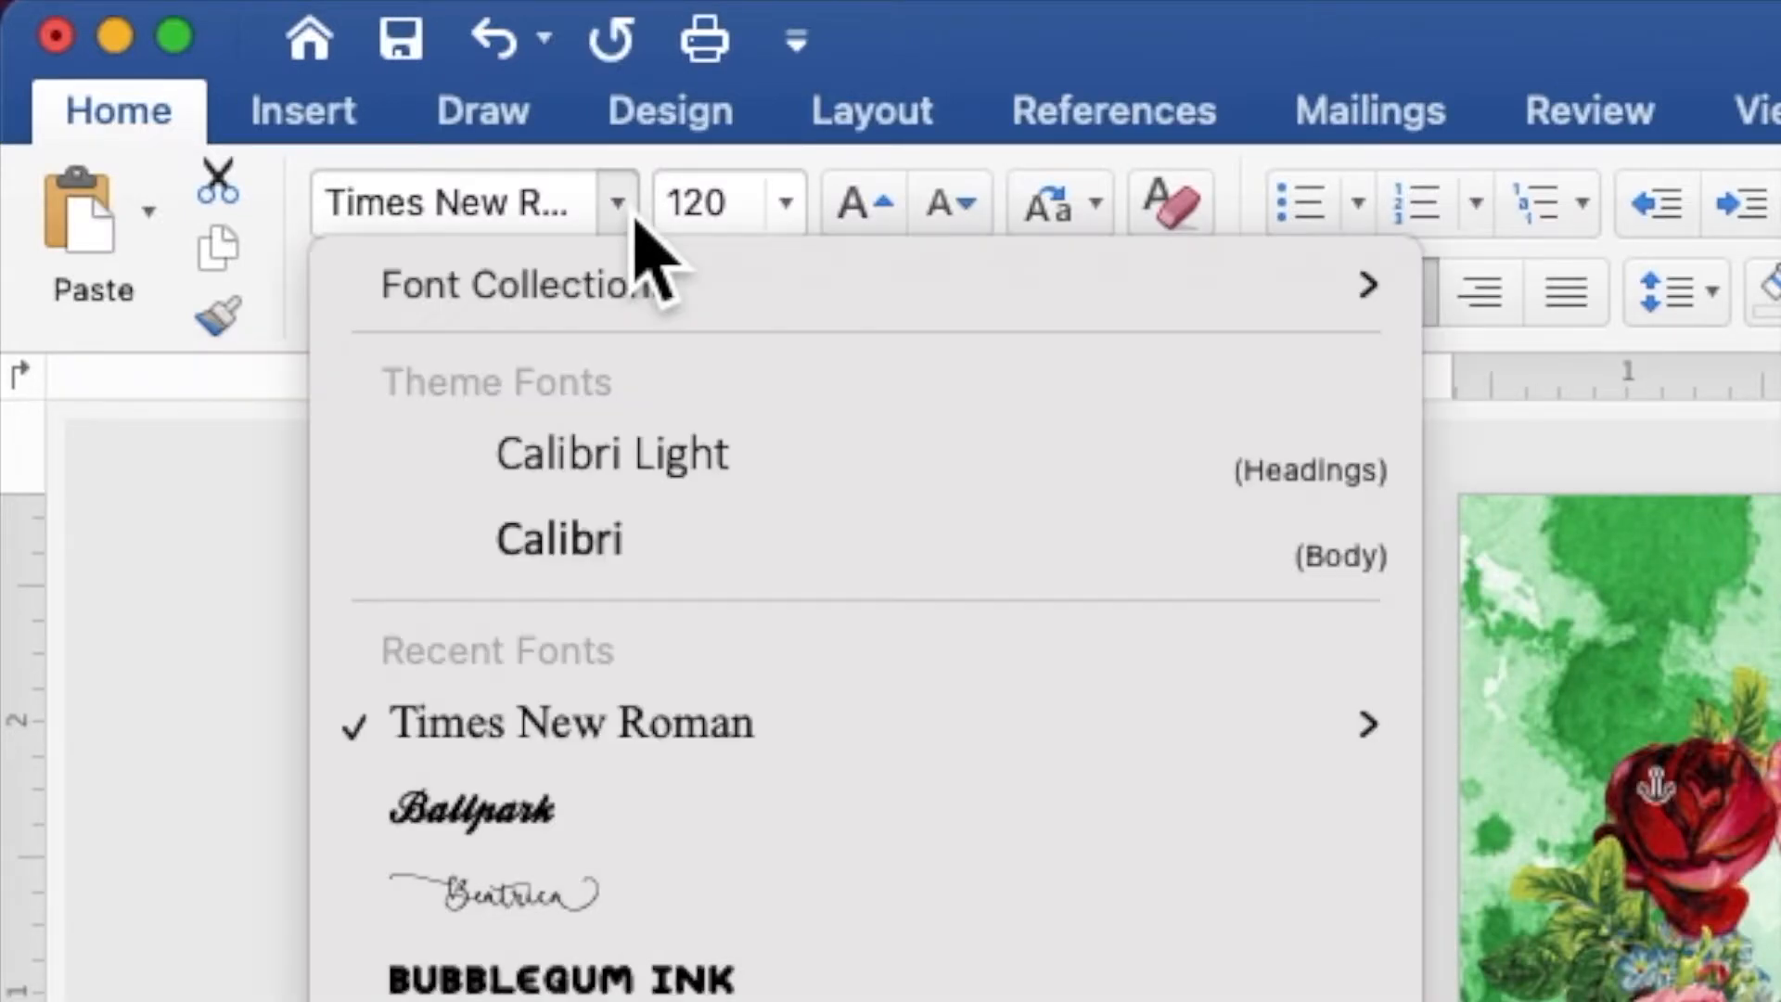
left_click(601, 818)
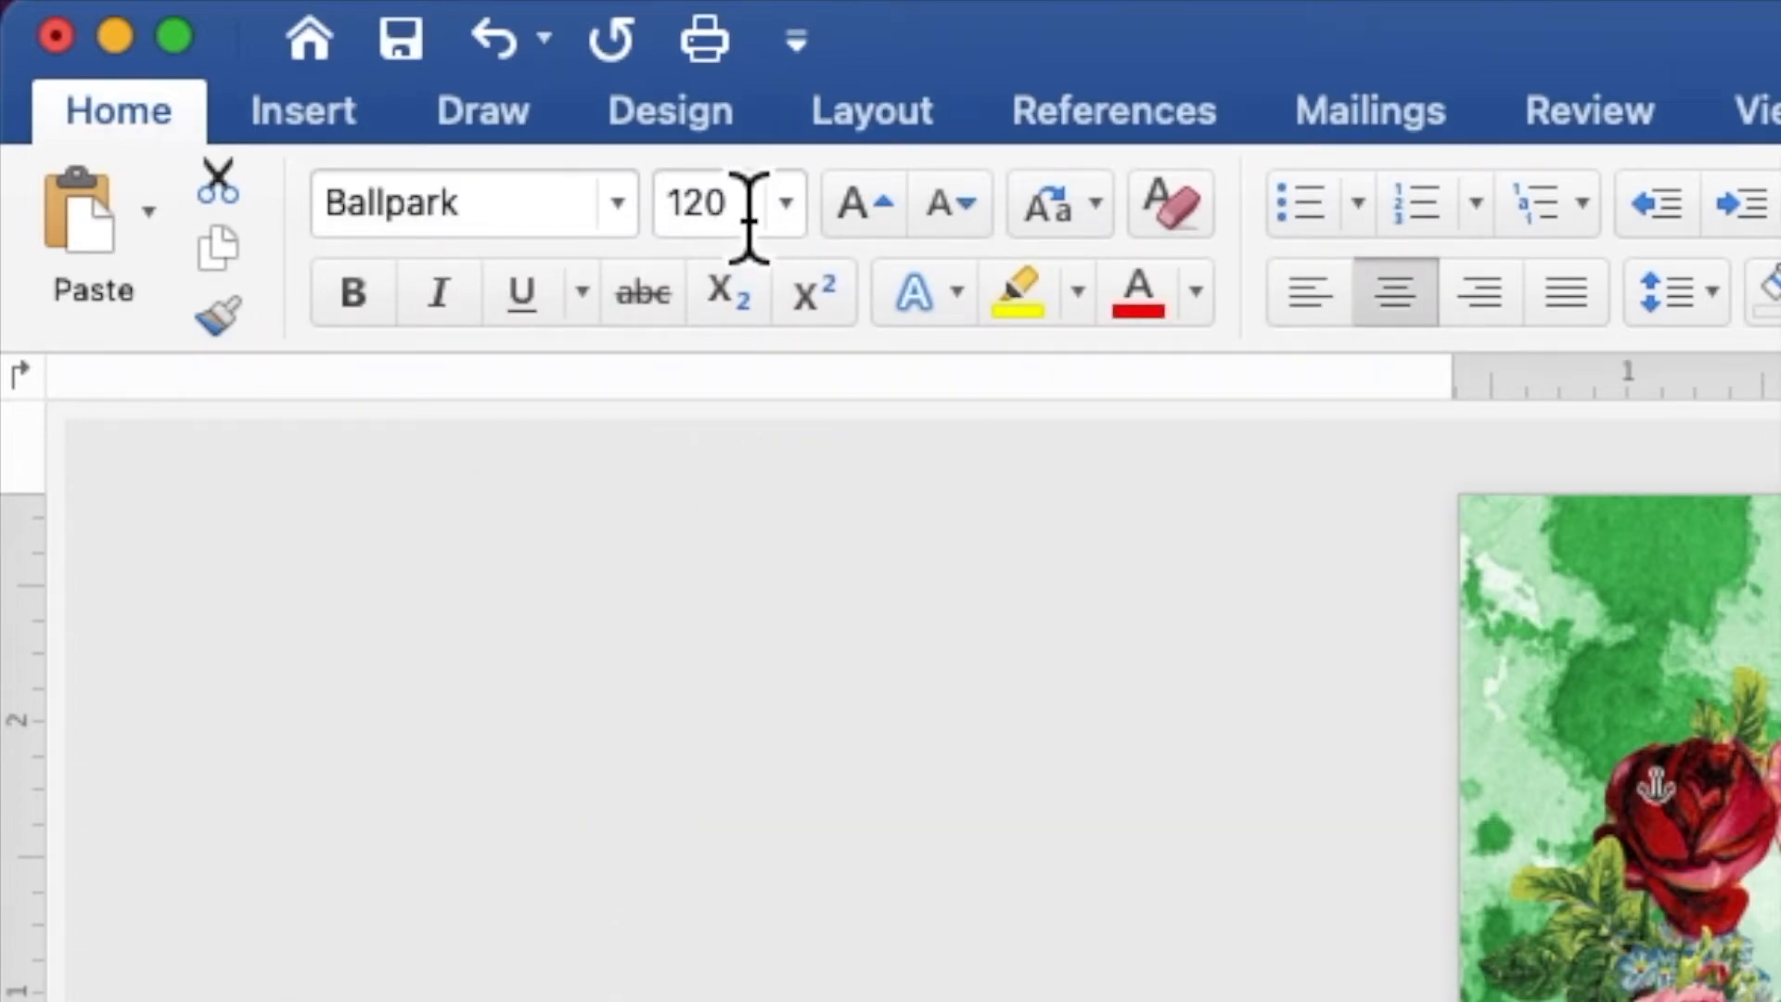
left_click(742, 209)
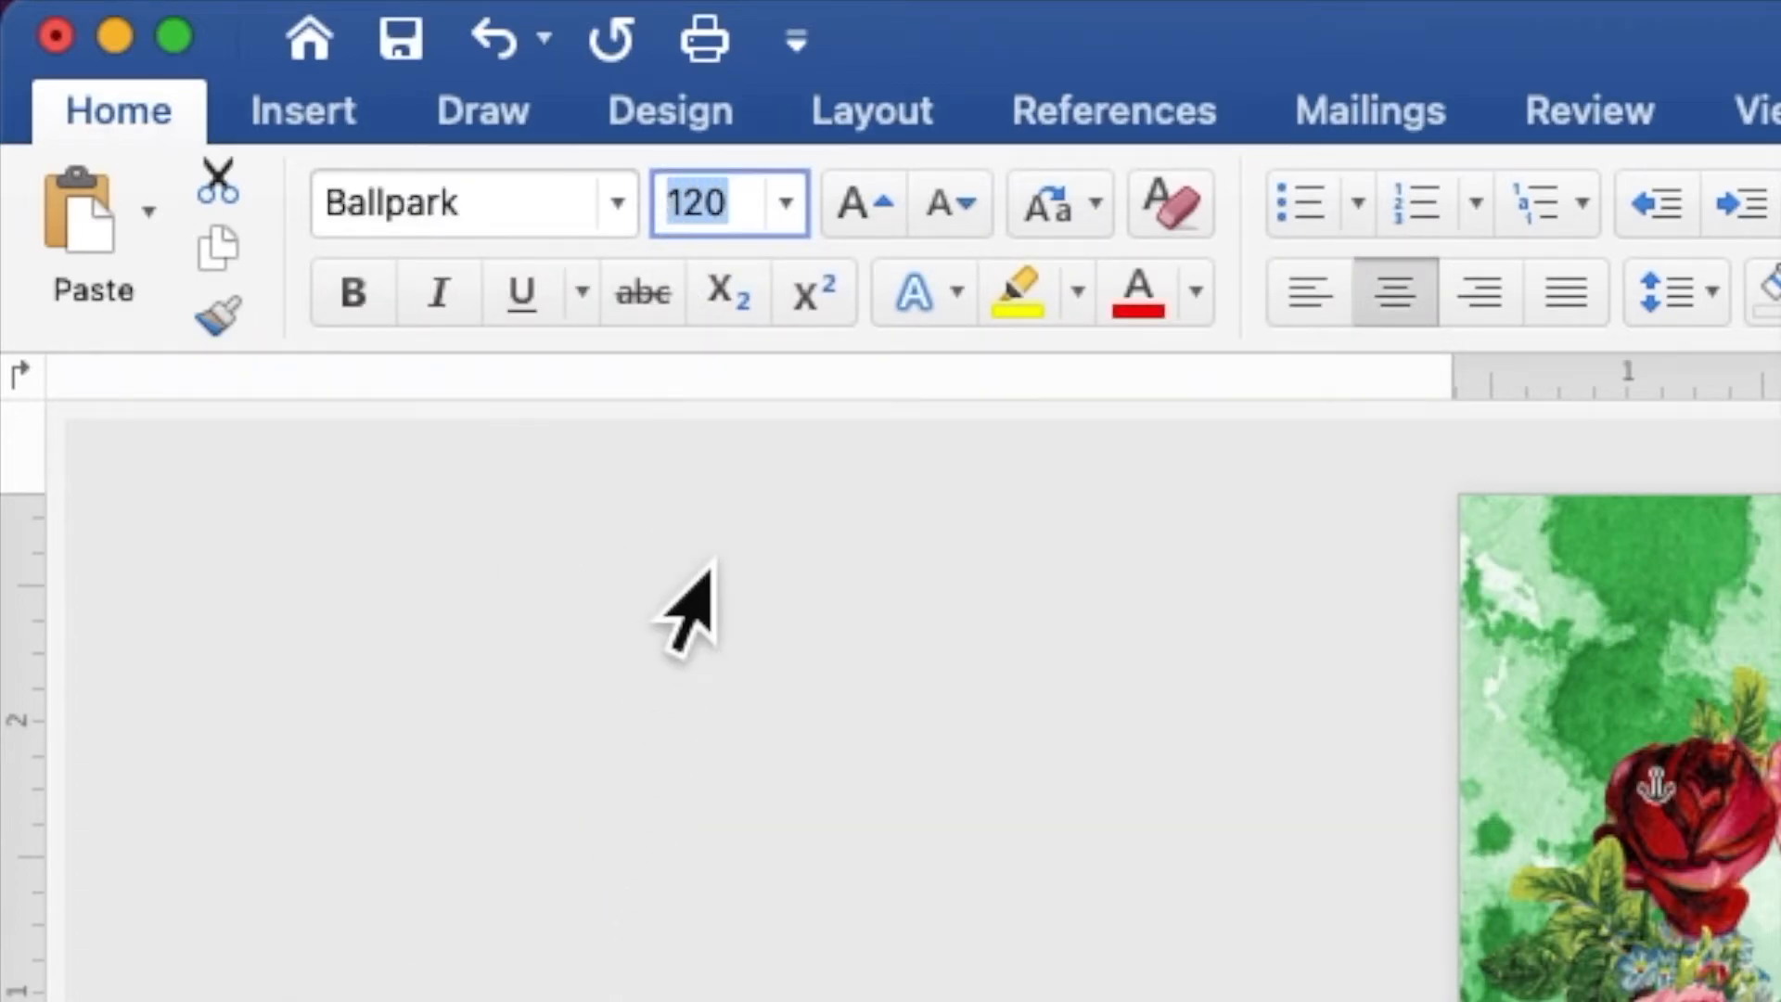
type("50")
key("Return")
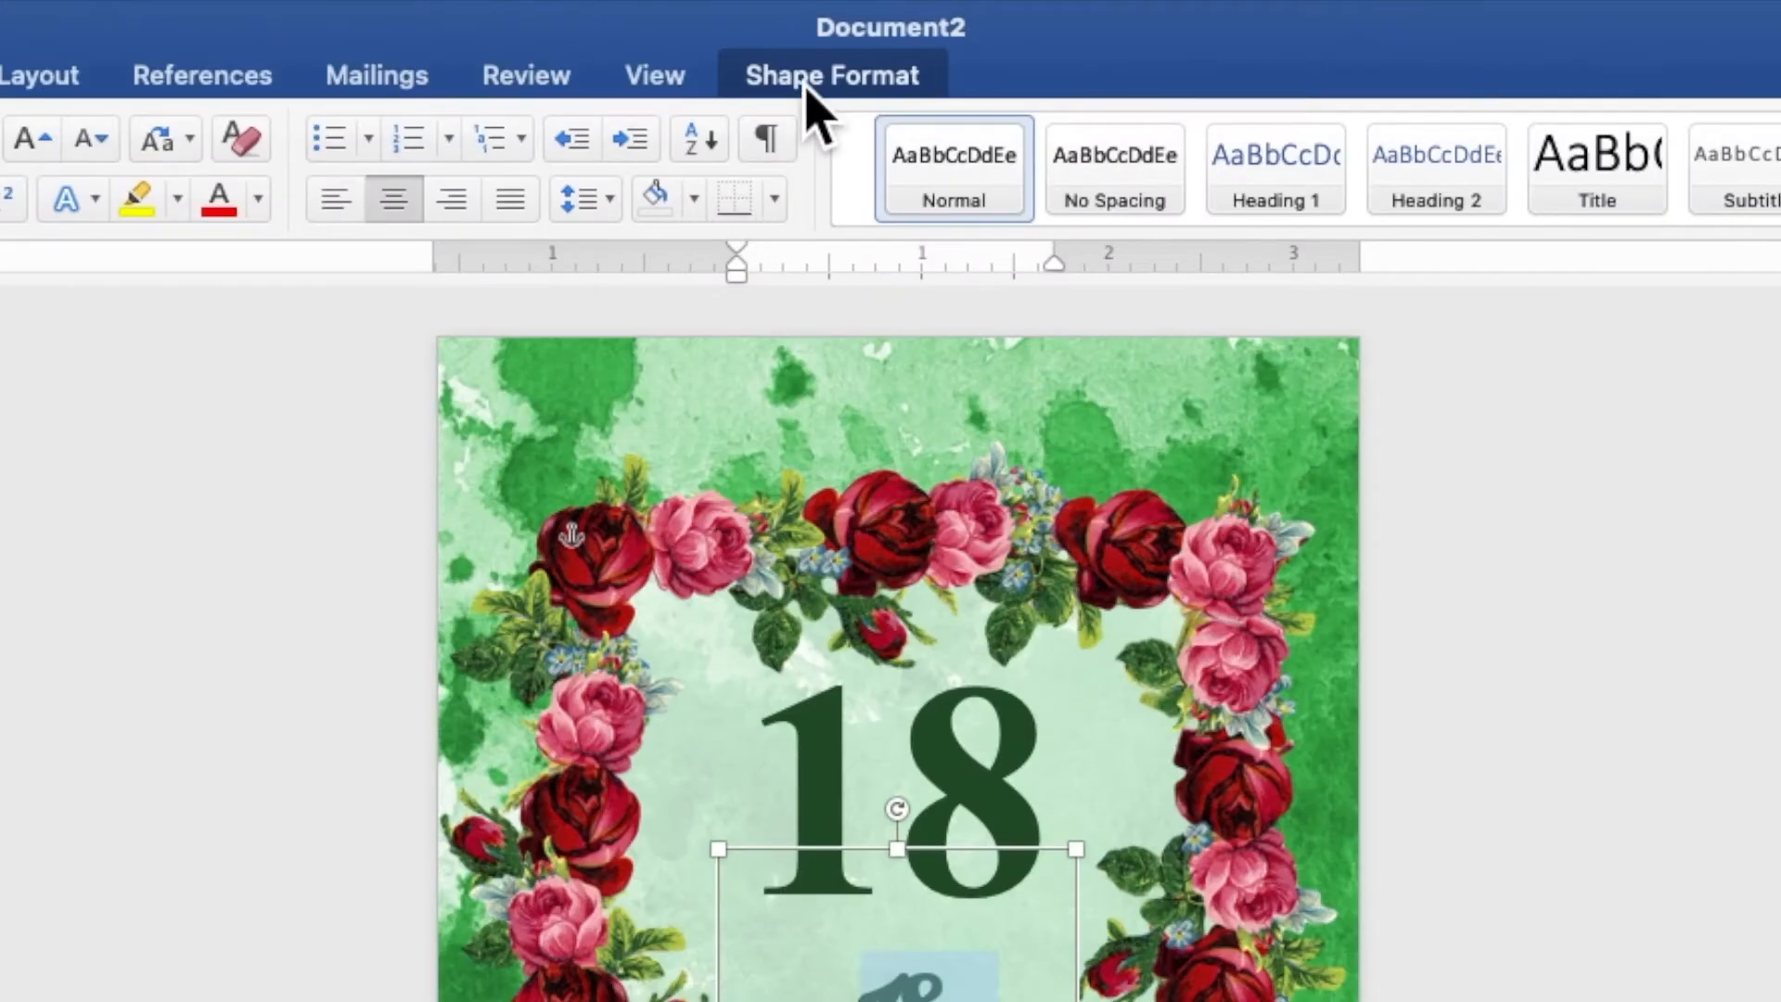
Give the copied text a white fill and a dark green outline
left_click(805, 87)
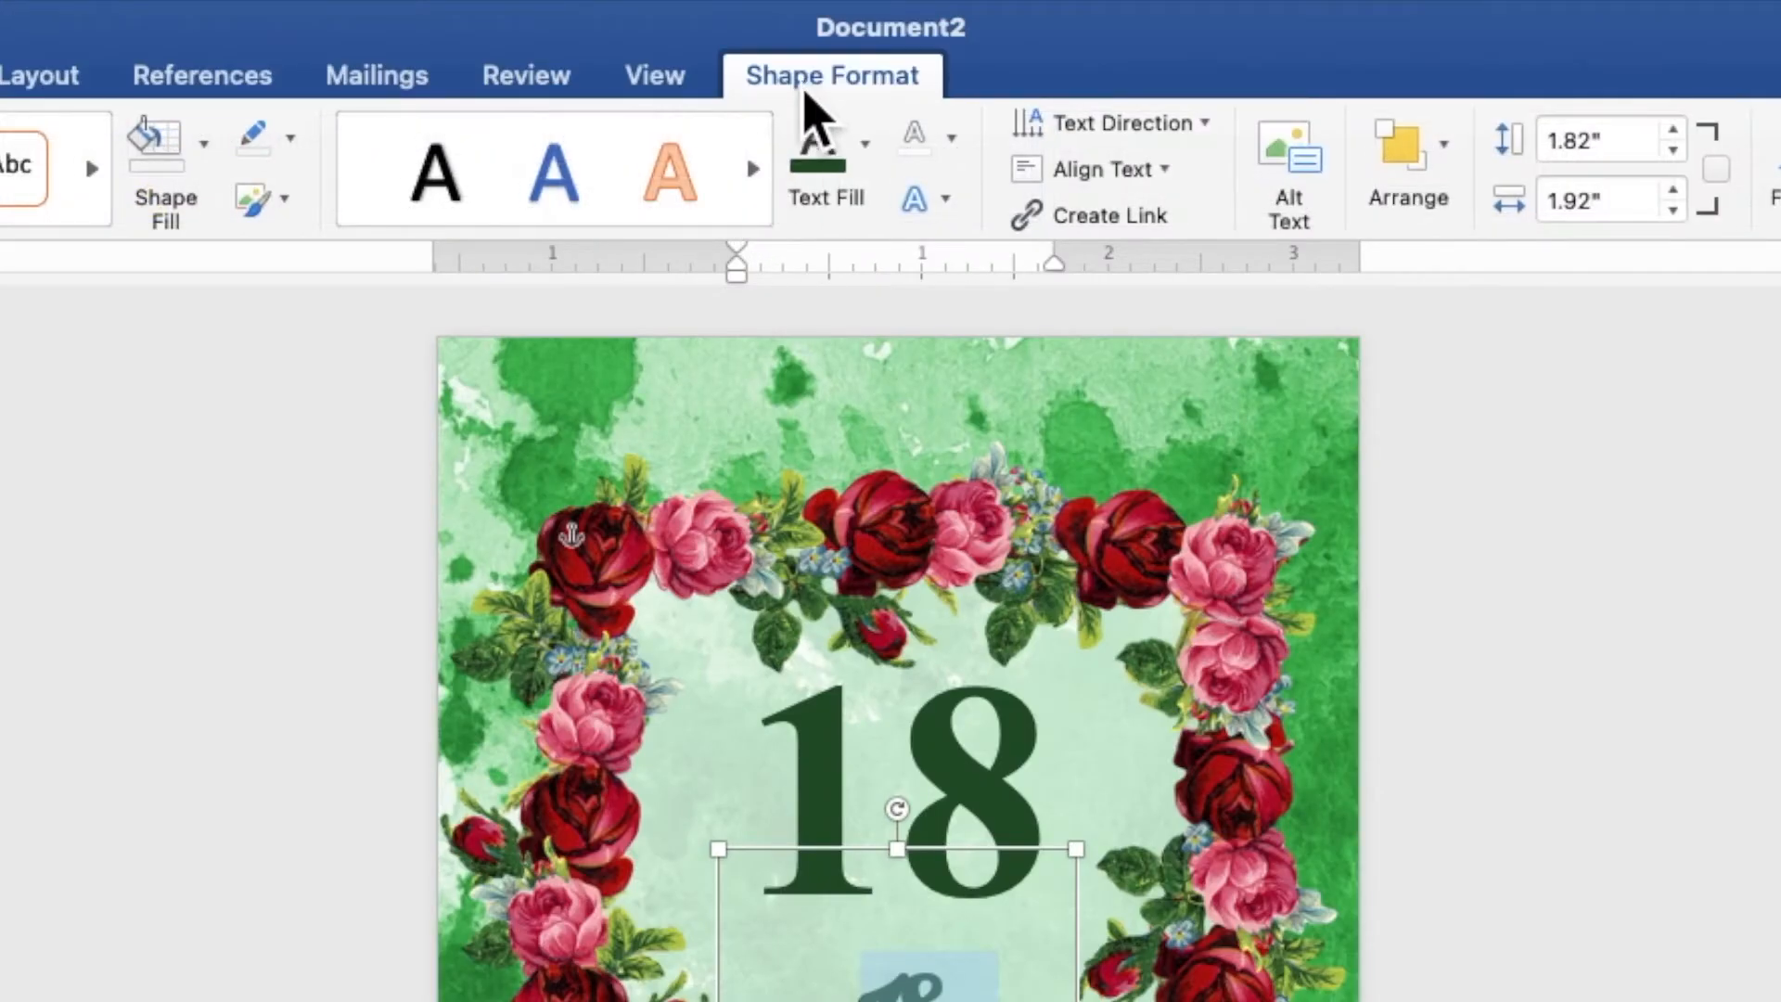
left_click(870, 165)
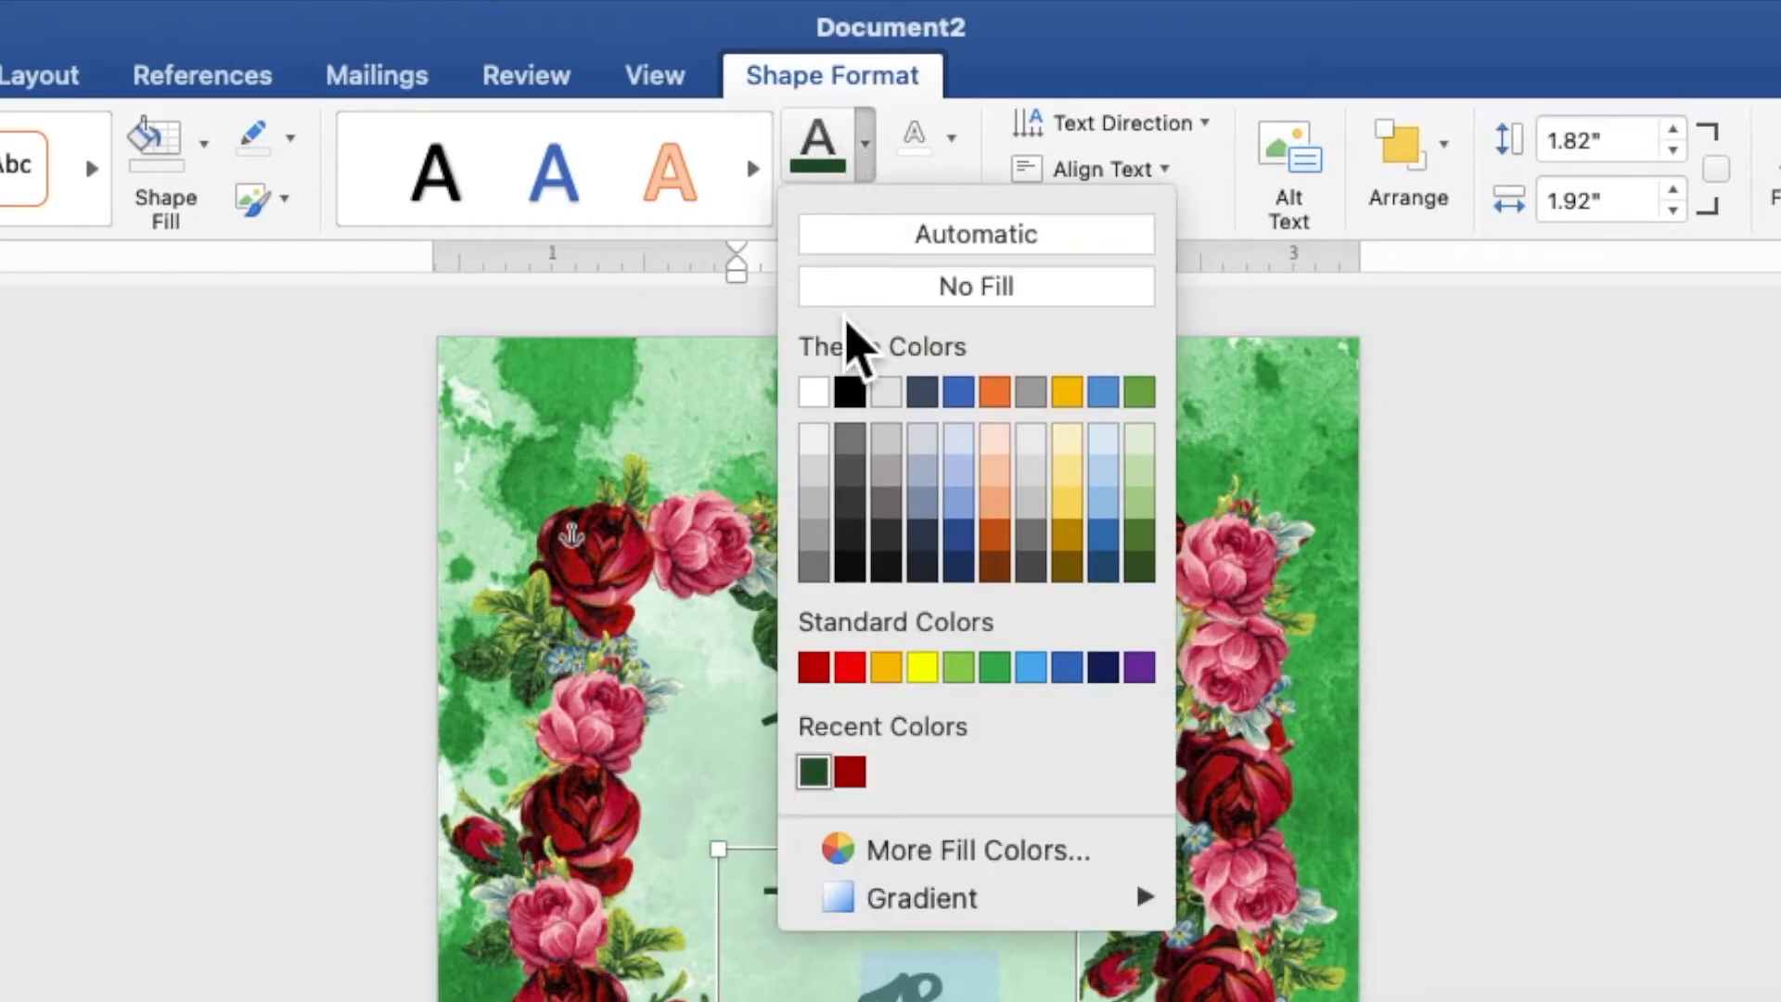
left_click(822, 401)
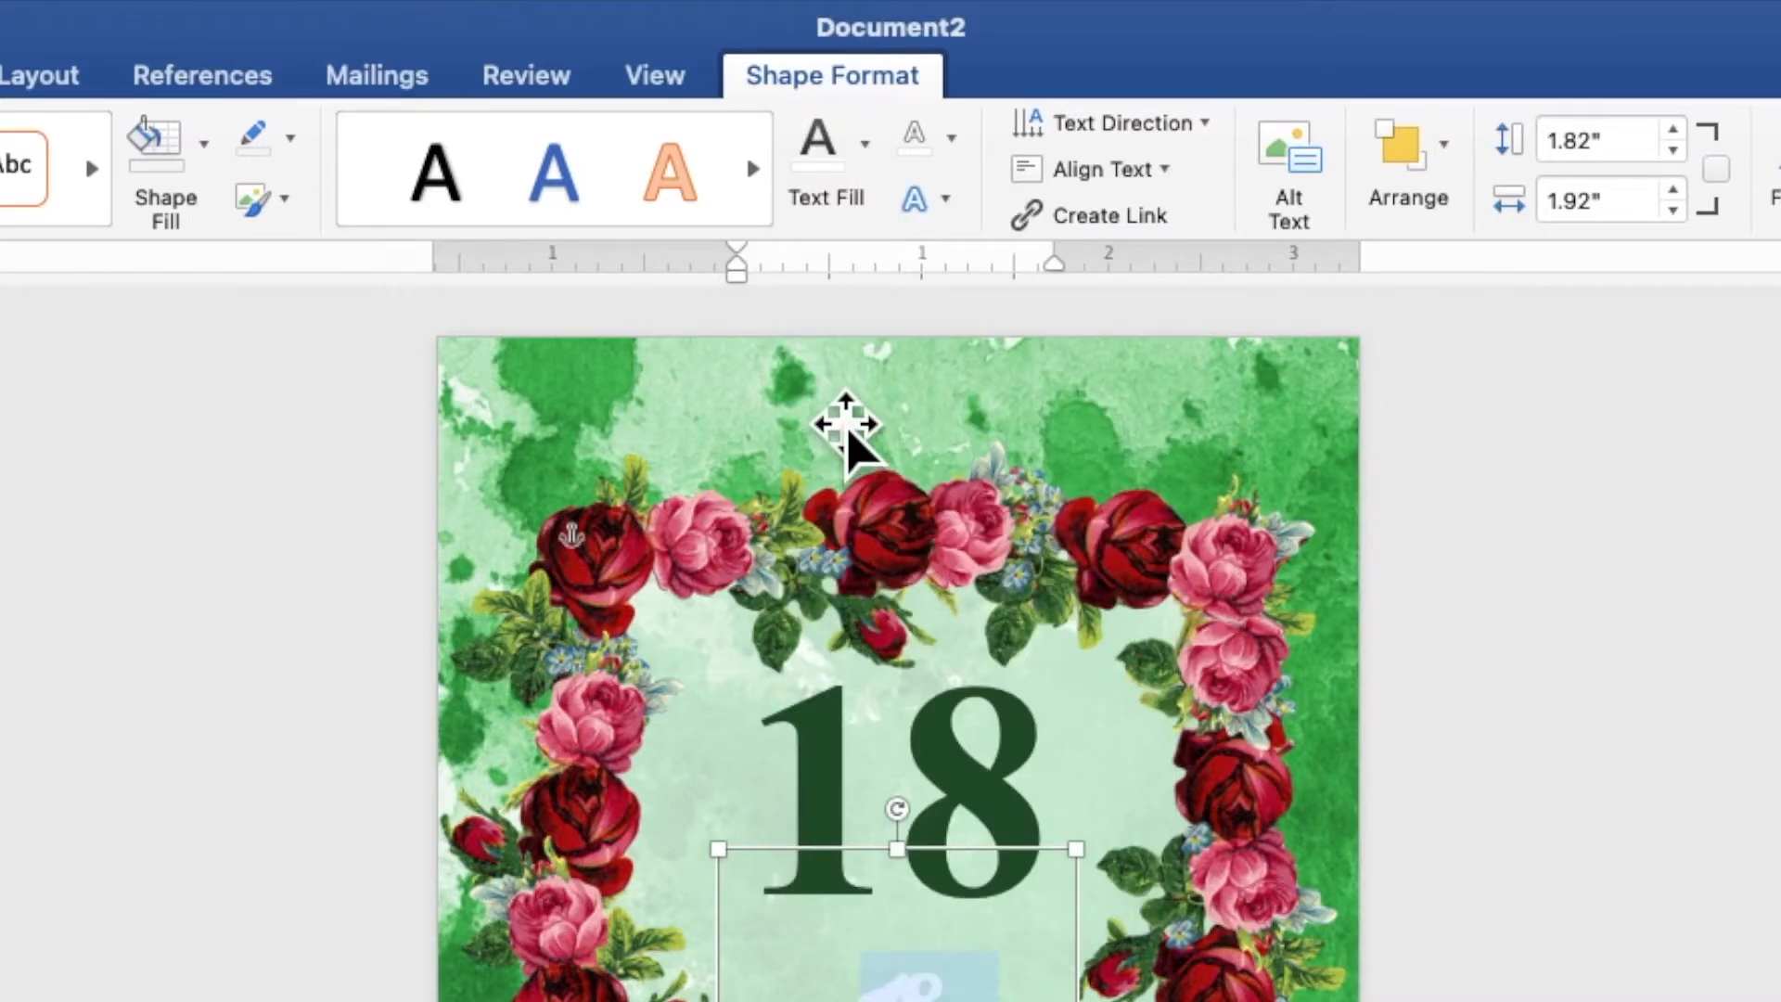
left_click(953, 141)
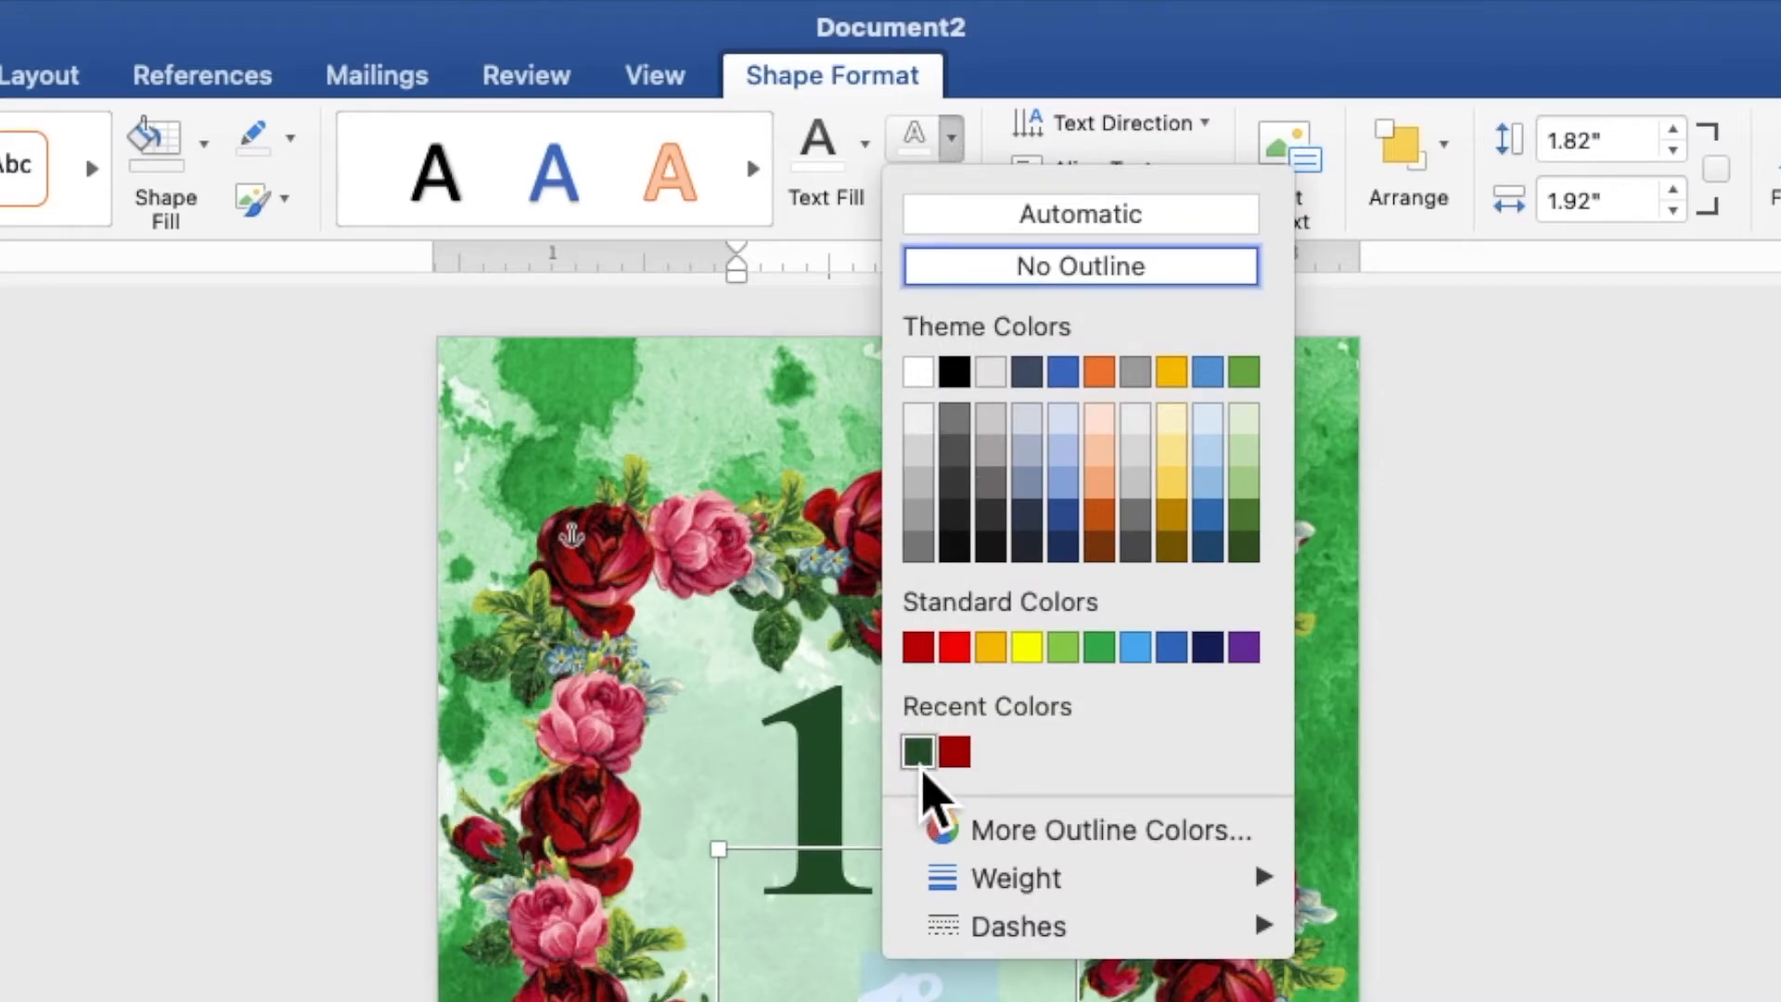
left_click(921, 753)
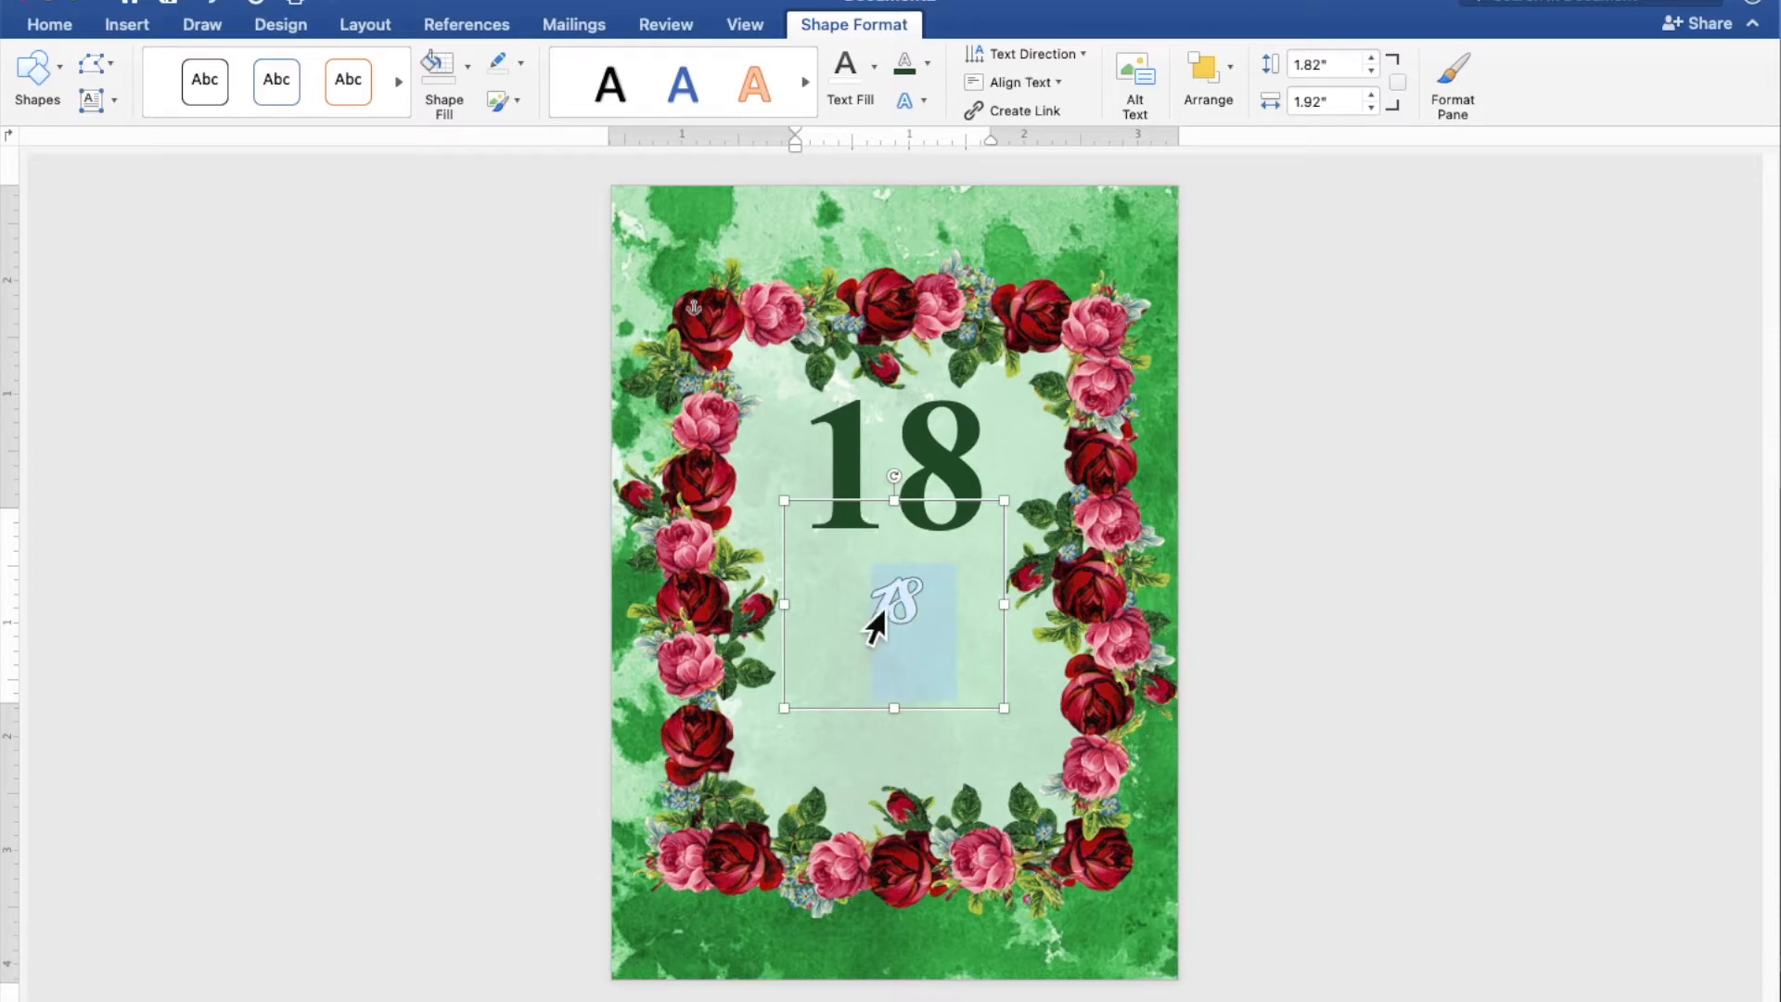
Replace the copied text with "eighteen" and fit its box, about 0.94" high and 2.51" wide, across the middle of the large 18
type("ei")
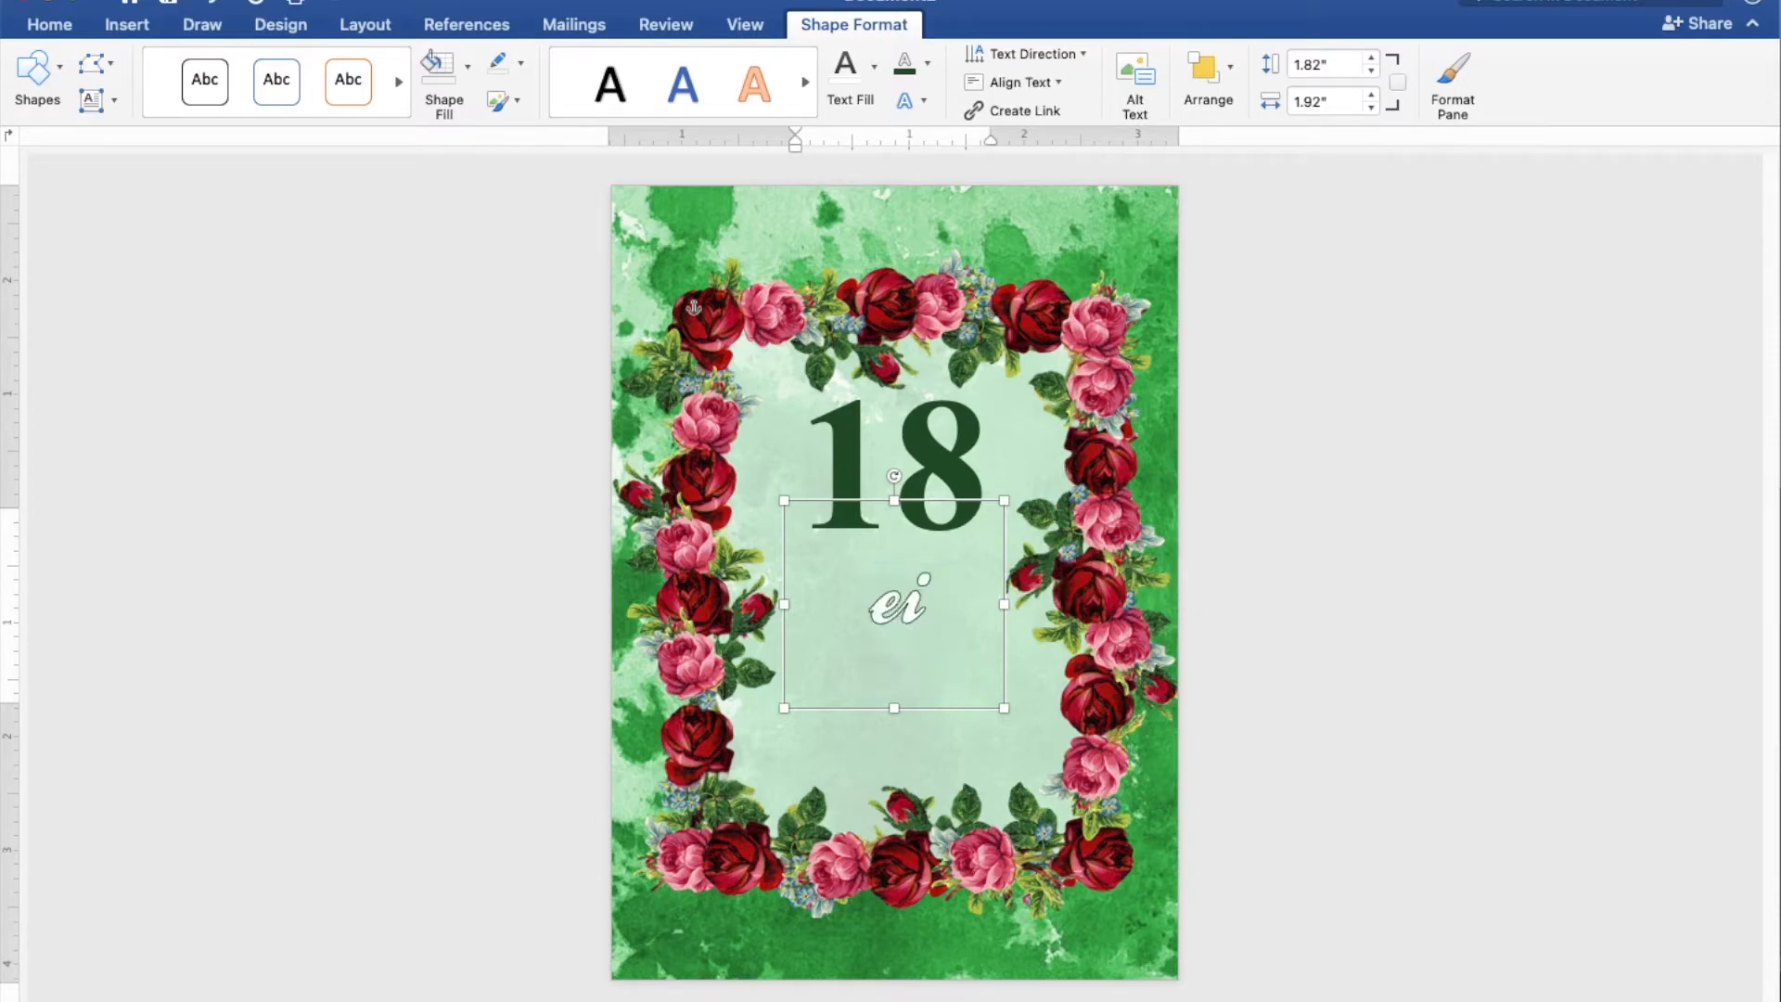
type("ghteen")
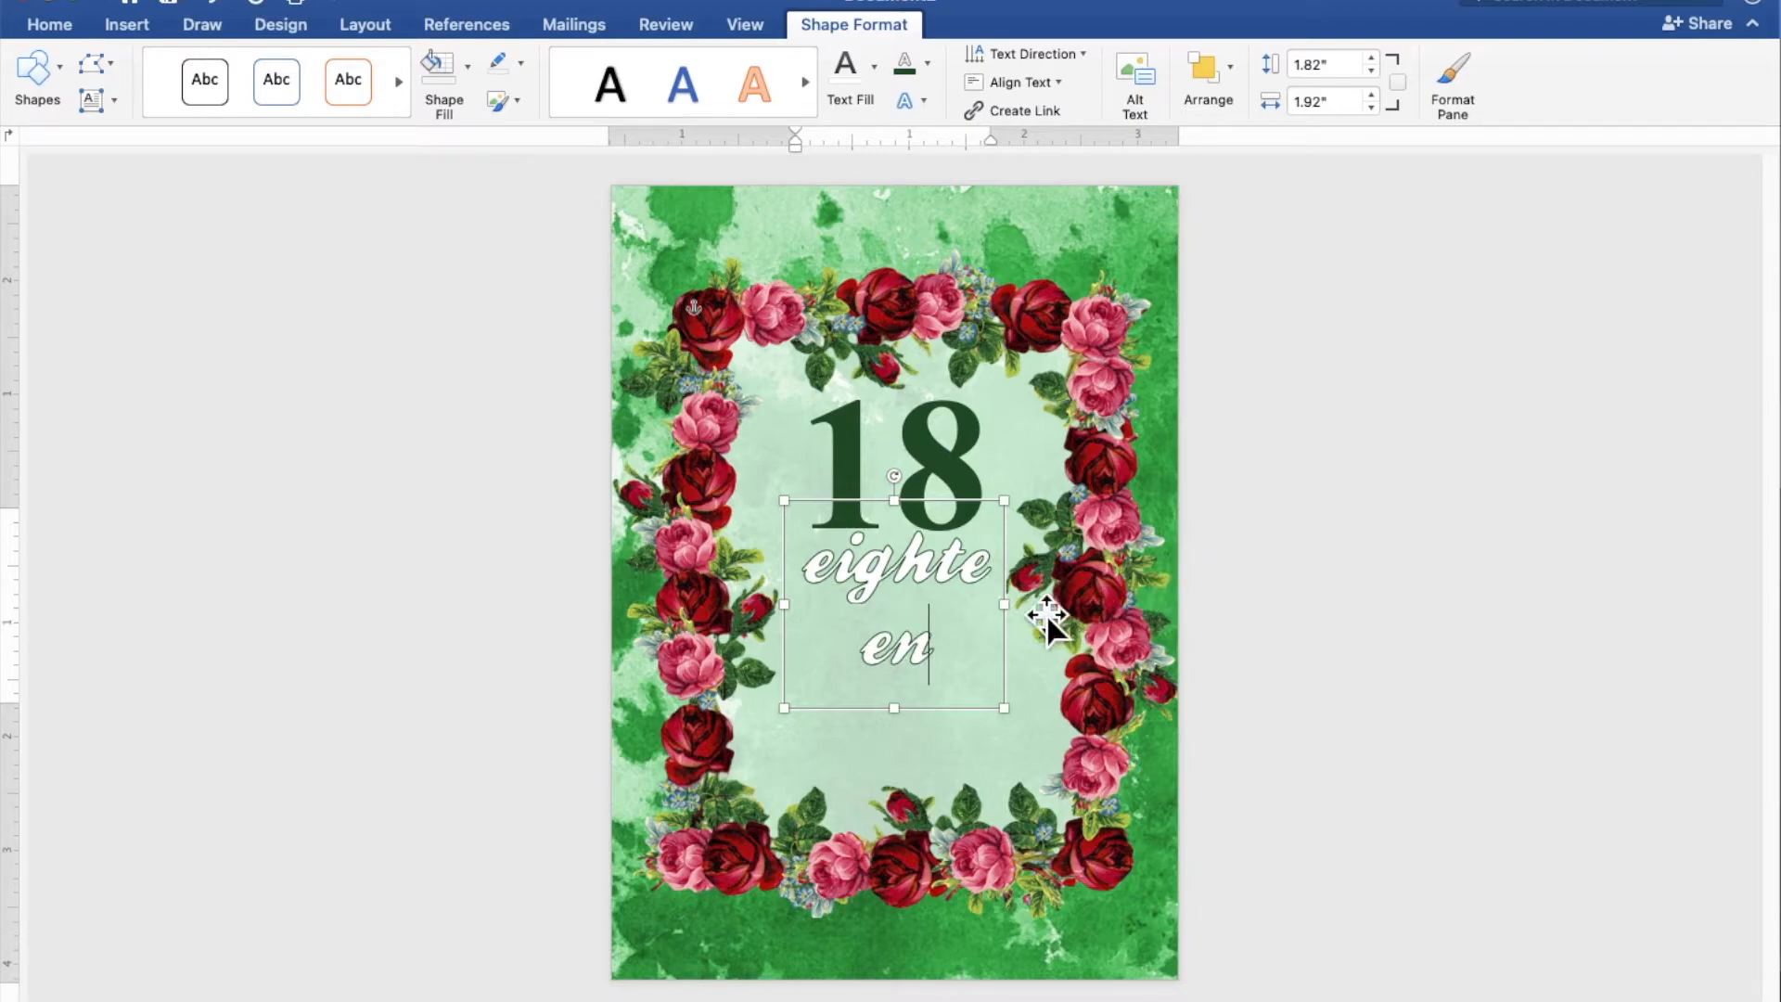
left_click_drag(1005, 605, 935, 479)
left_click_drag(920, 593, 910, 491)
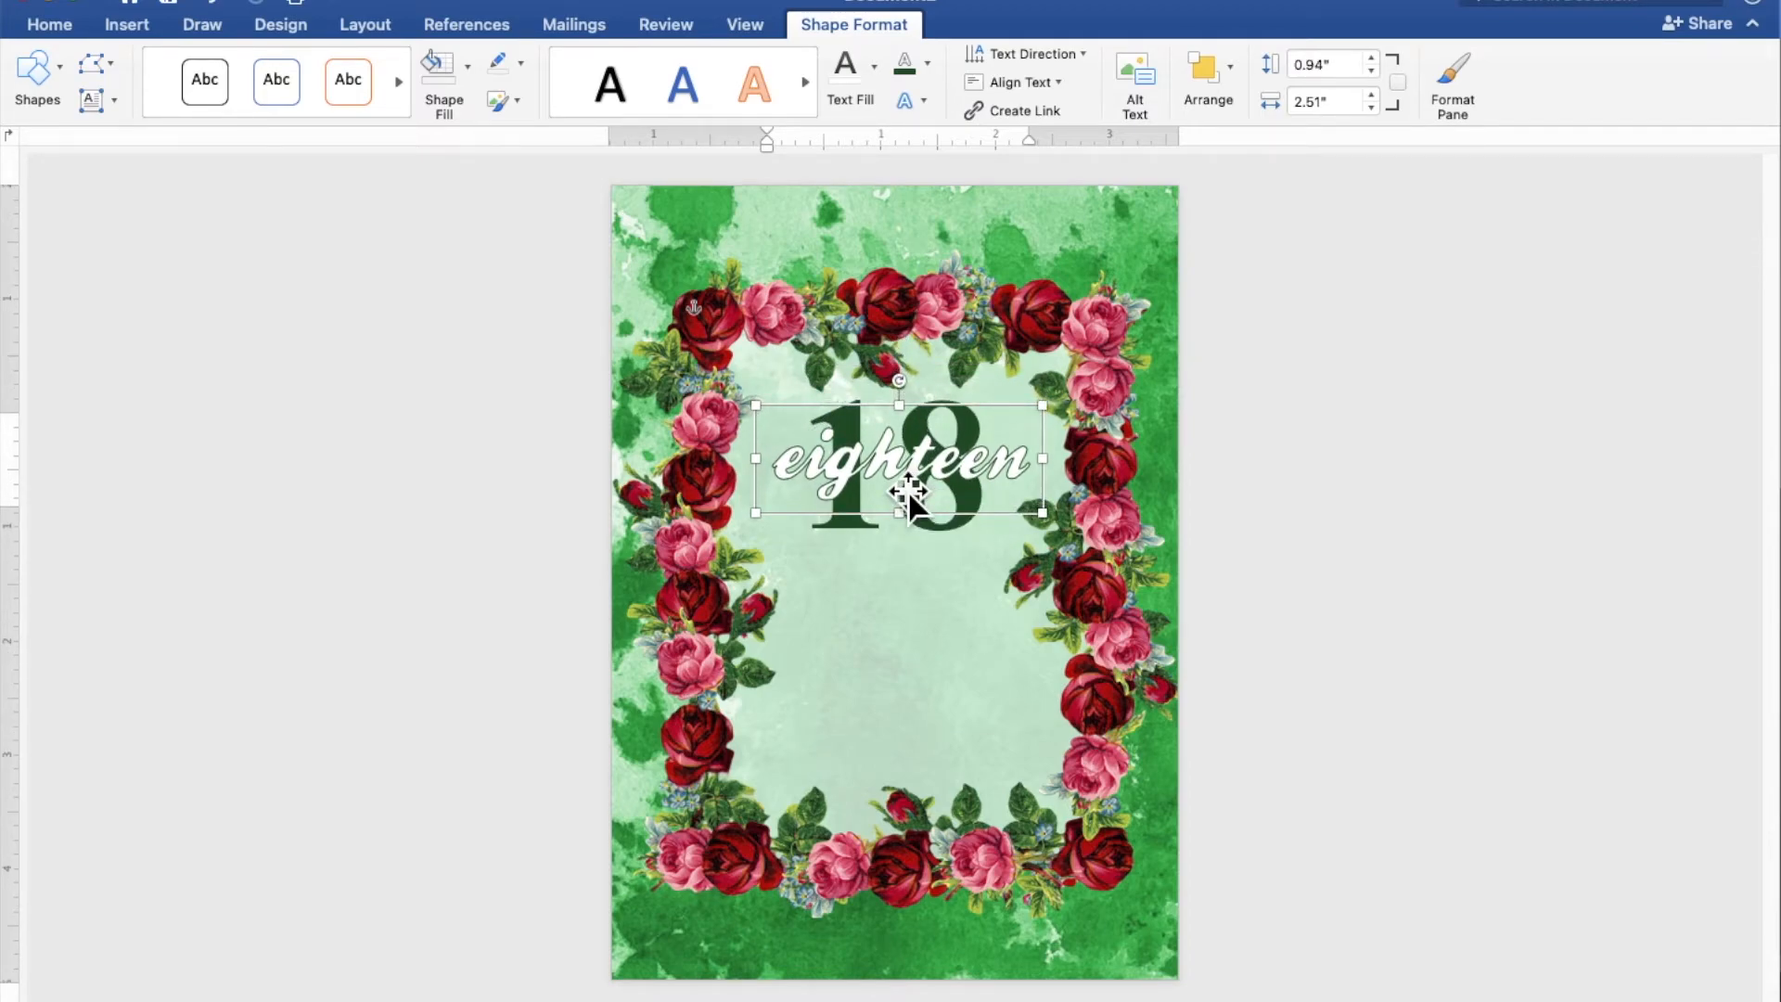
Nudge the "eighteen" text slightly down and place a copy of the large dark green "18" text box on the page
key("Down")
key("Down")
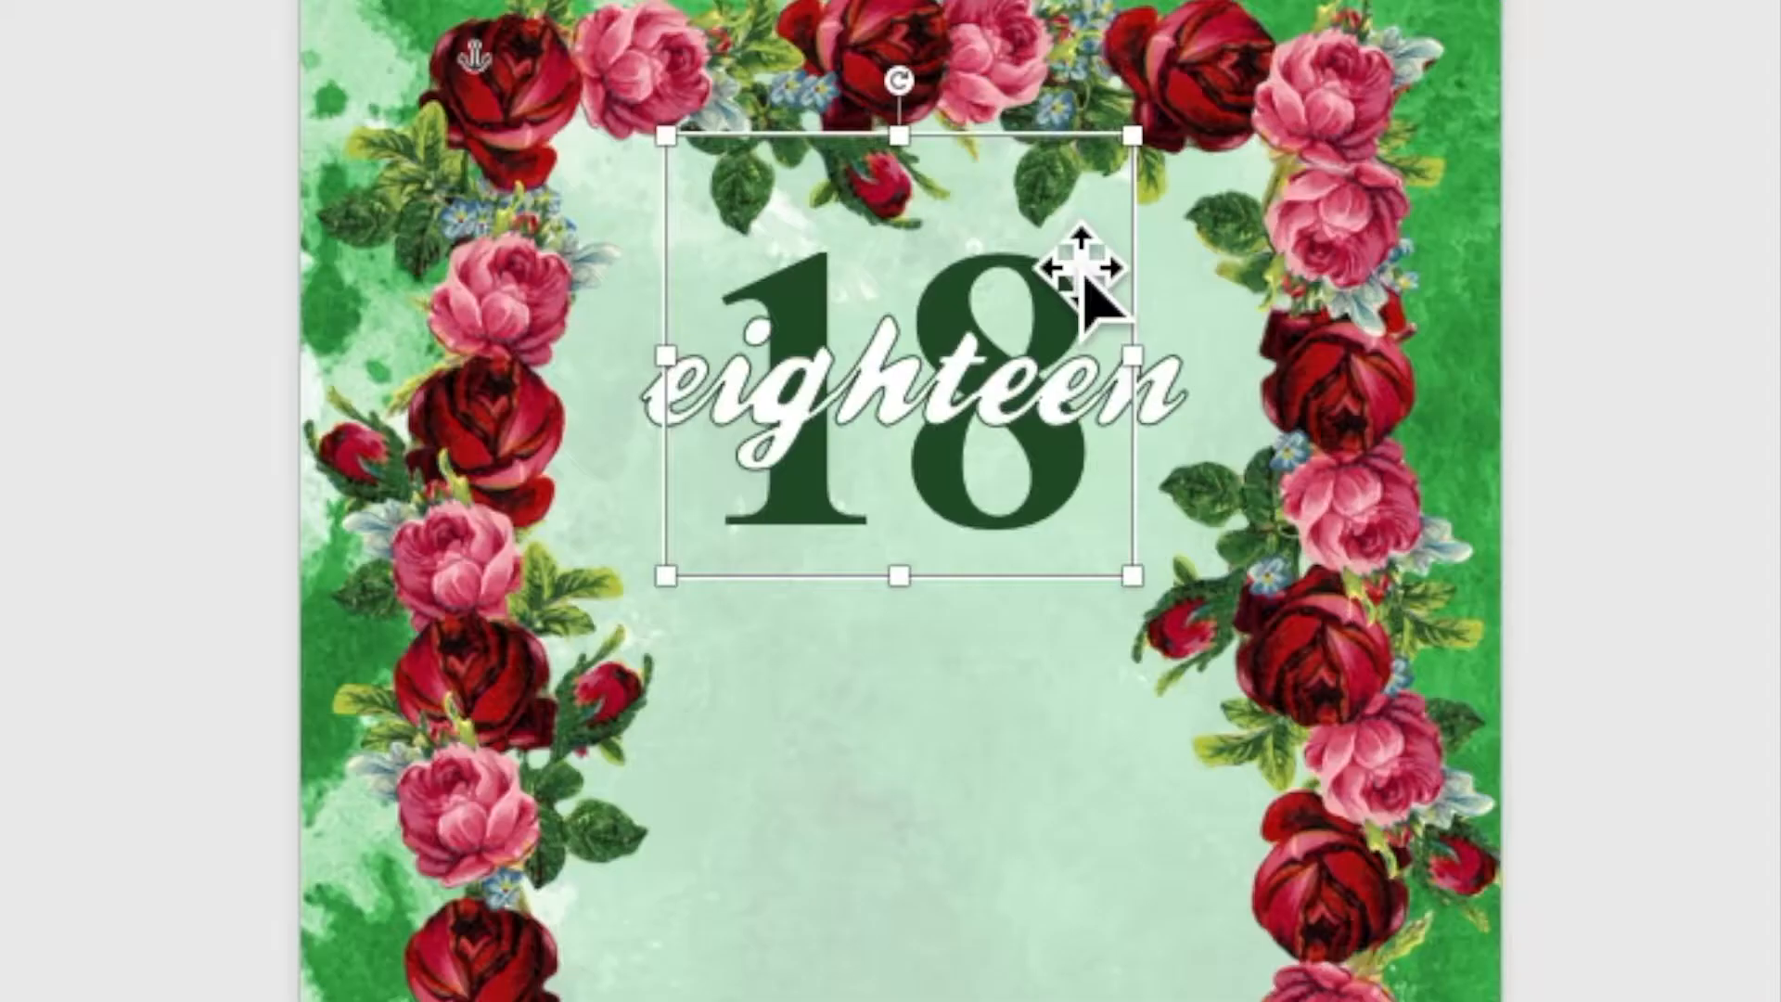
right_click(967, 395)
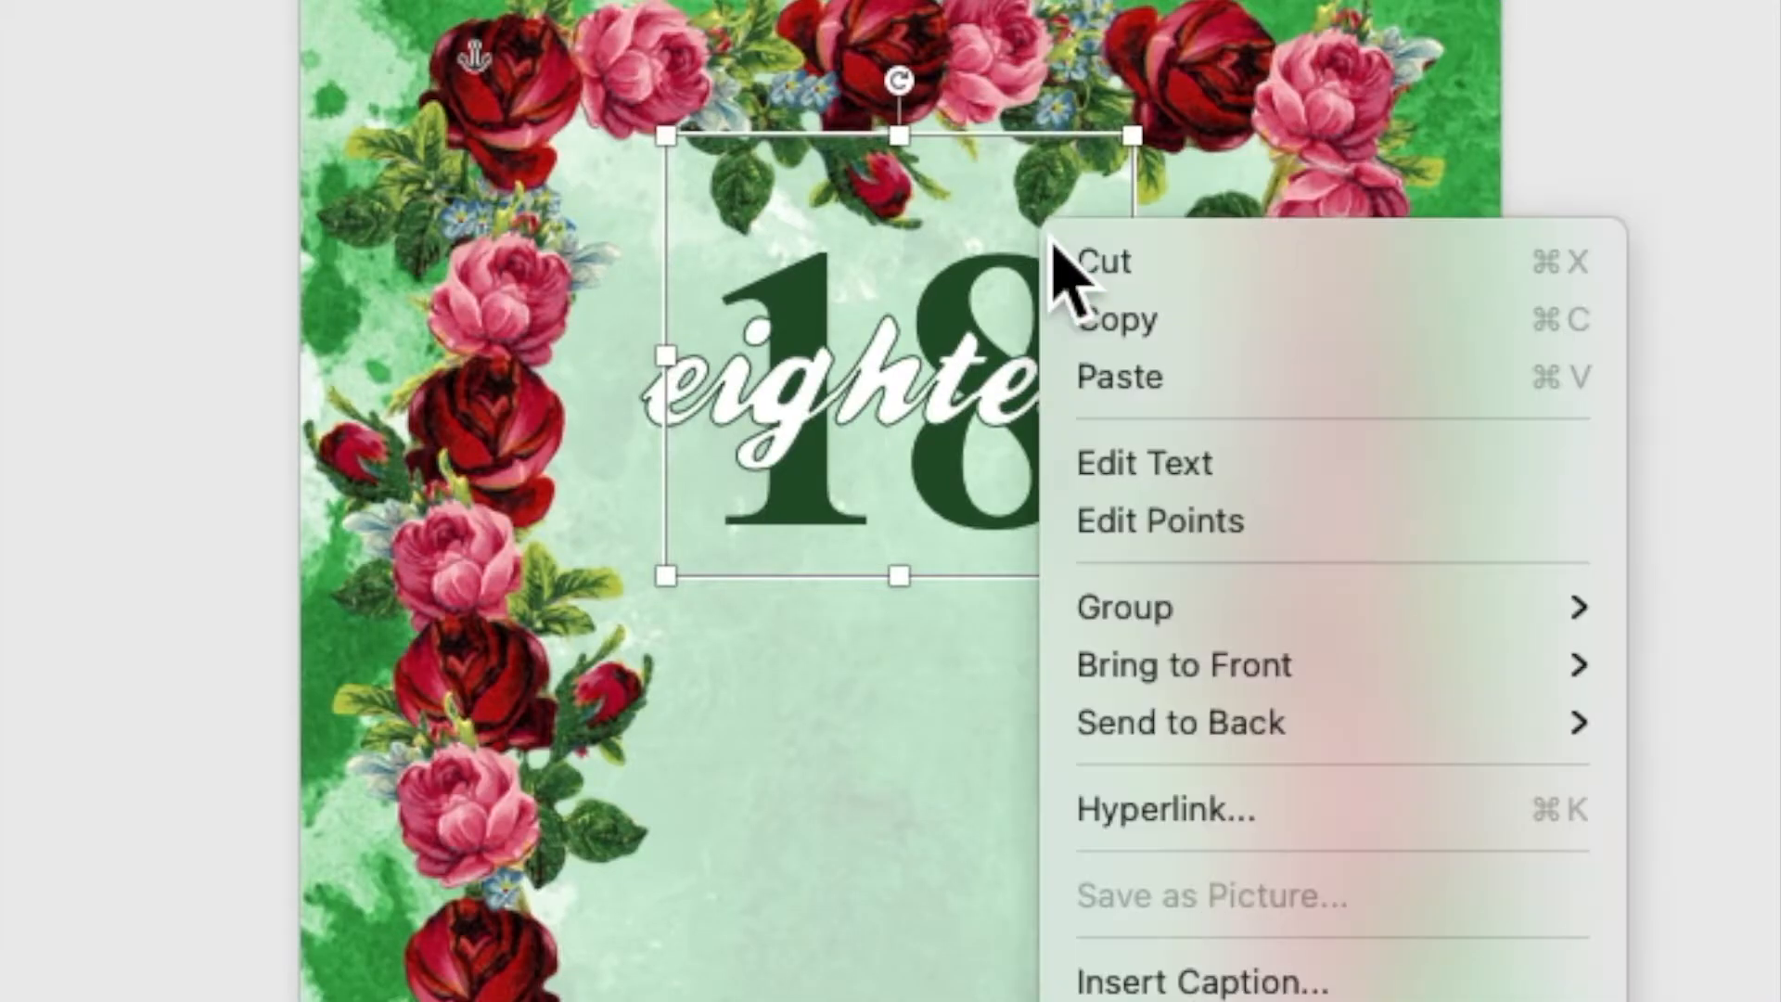
left_click(1095, 325)
right_click(1041, 215)
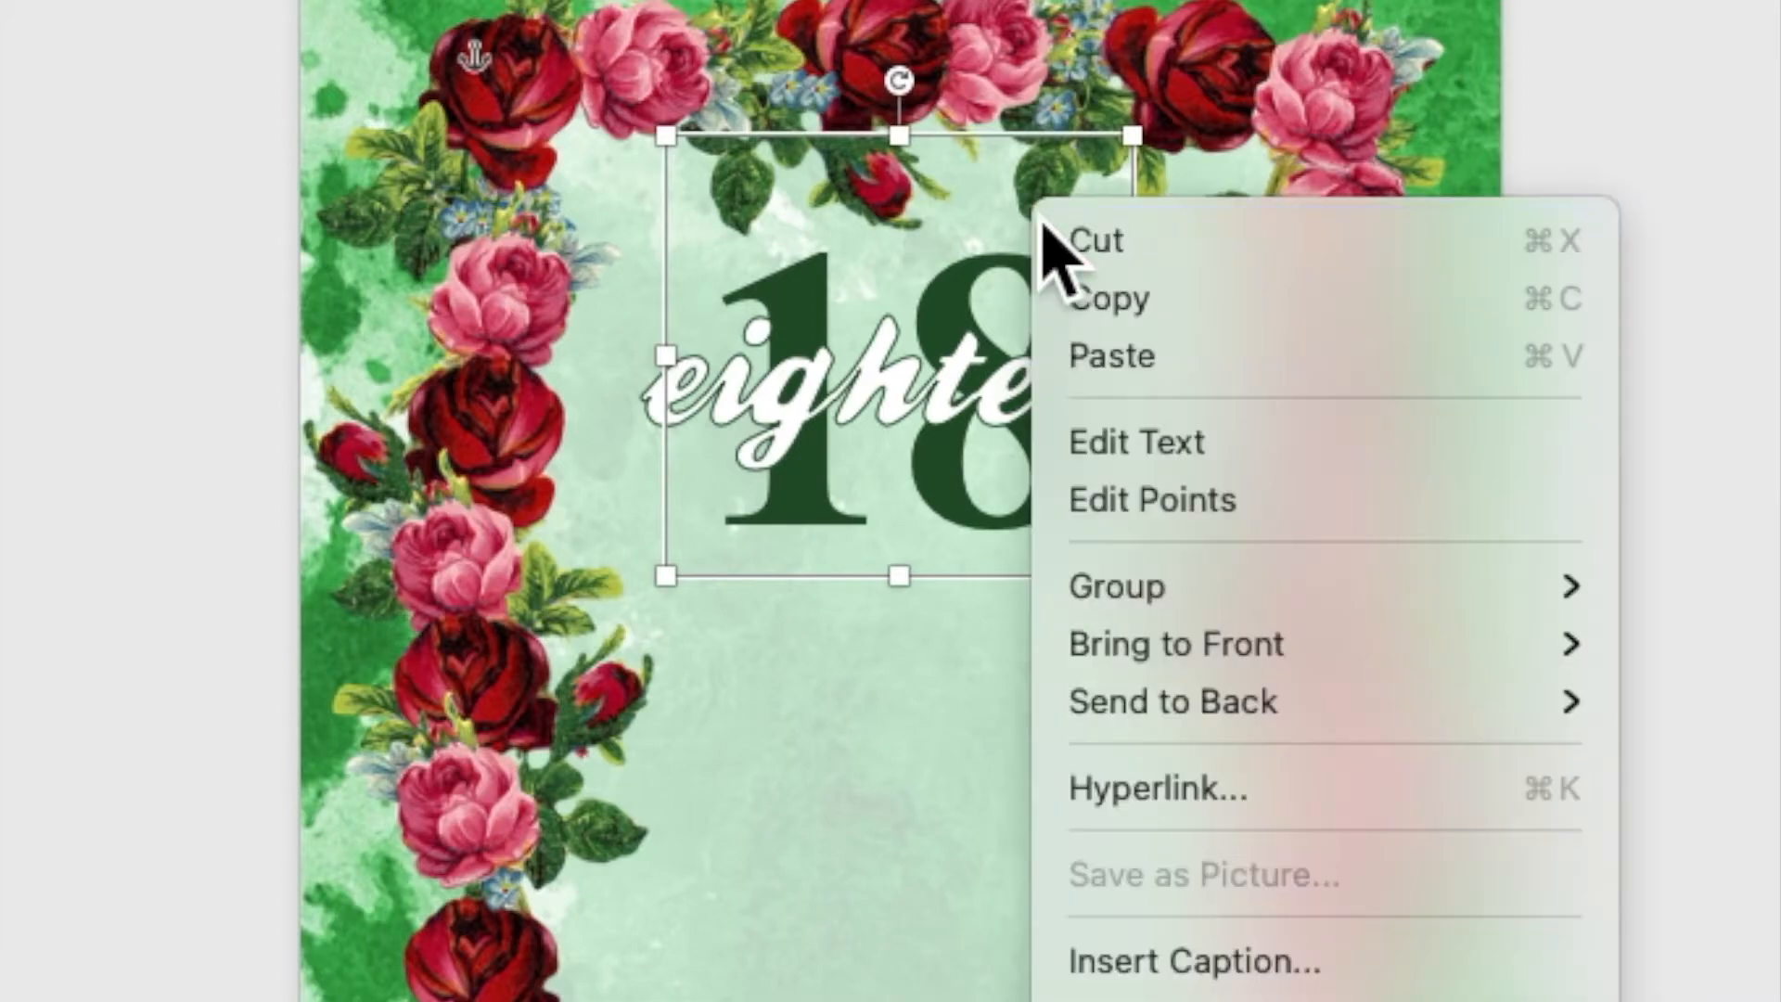
left_click(1104, 361)
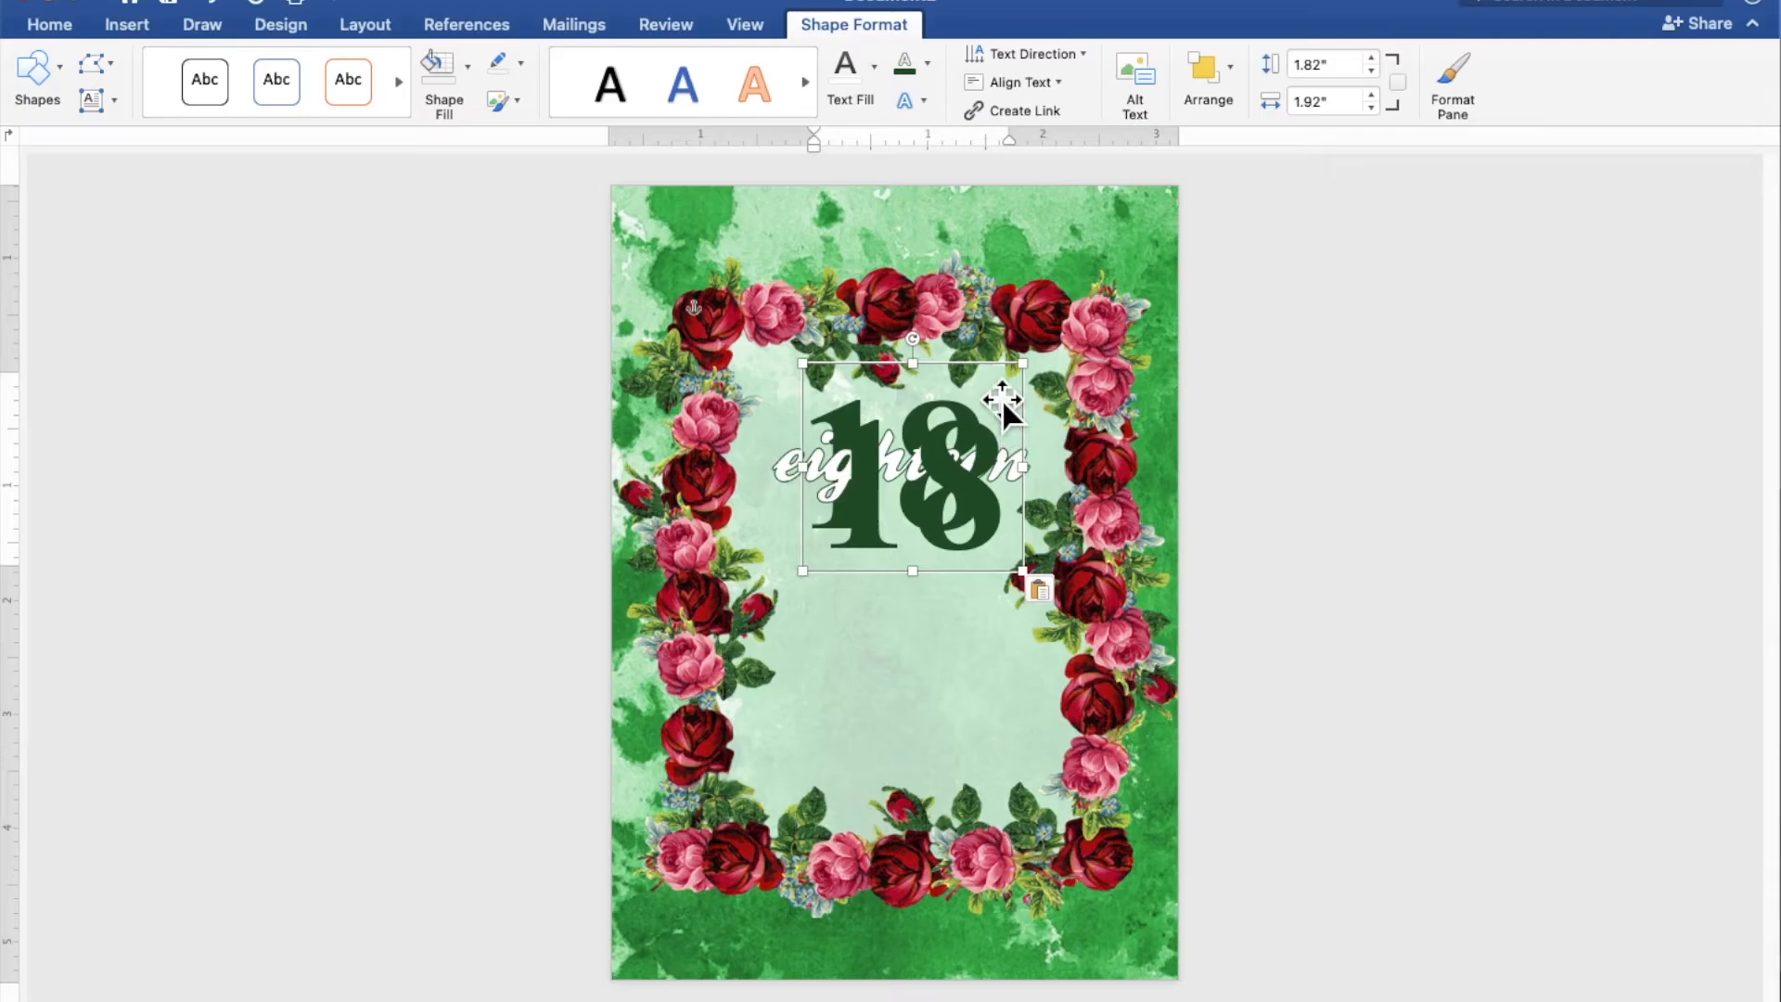
Move the copied "18" box below the title and enlarge it to span the lower part of the panel inside the roses
left_click_drag(1002, 386, 945, 517)
left_click_drag(969, 701, 1081, 828)
left_click_drag(1042, 696, 840, 684)
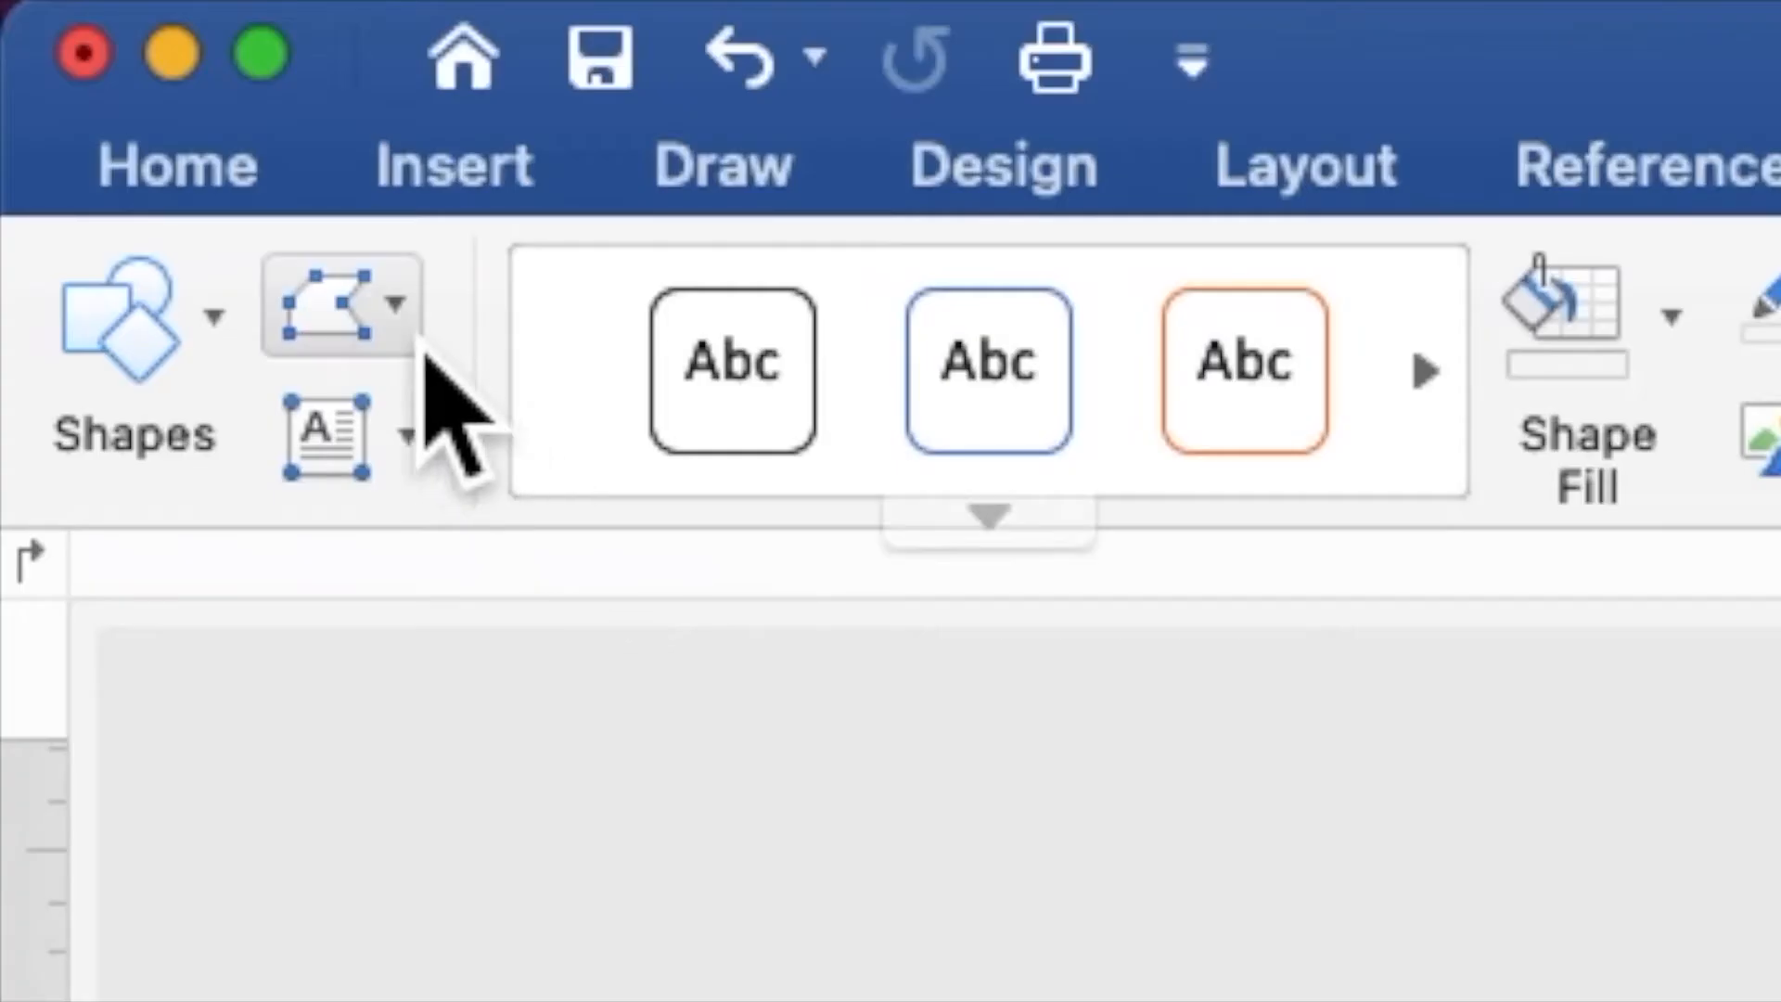
Remove bold from the copied "18" text and set its font size to 8
left_click(243, 184)
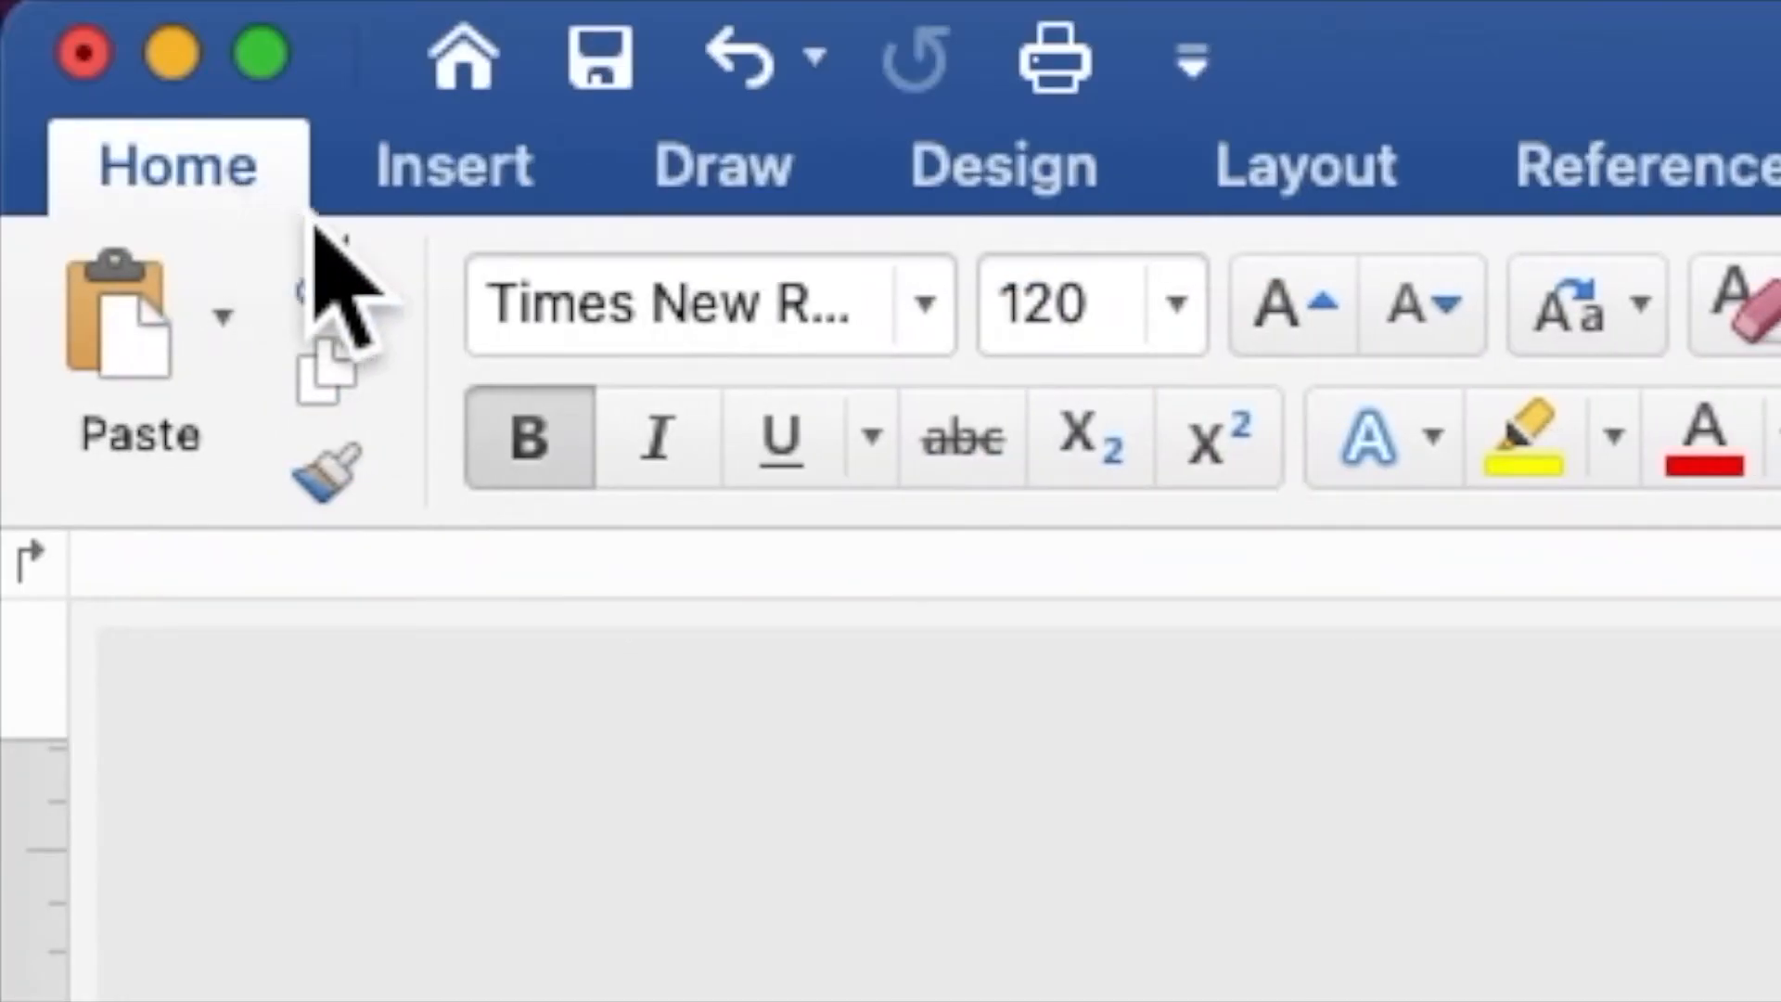
left_click(556, 446)
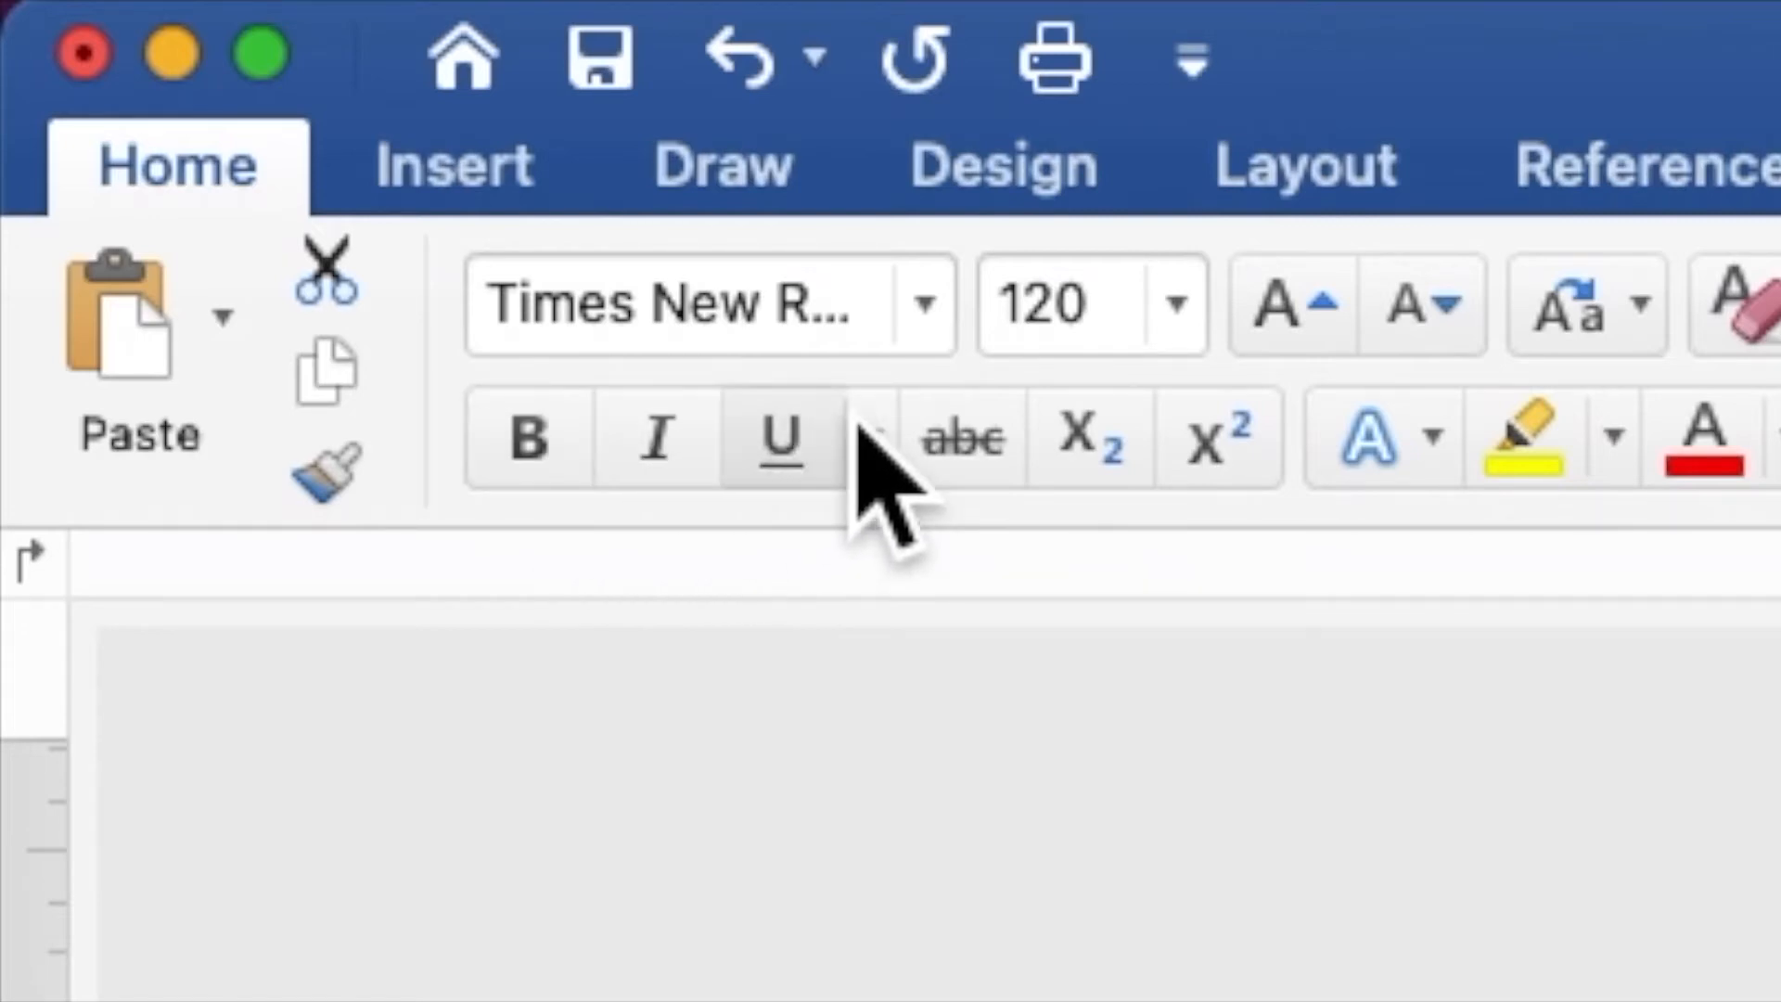
double_click(1034, 350)
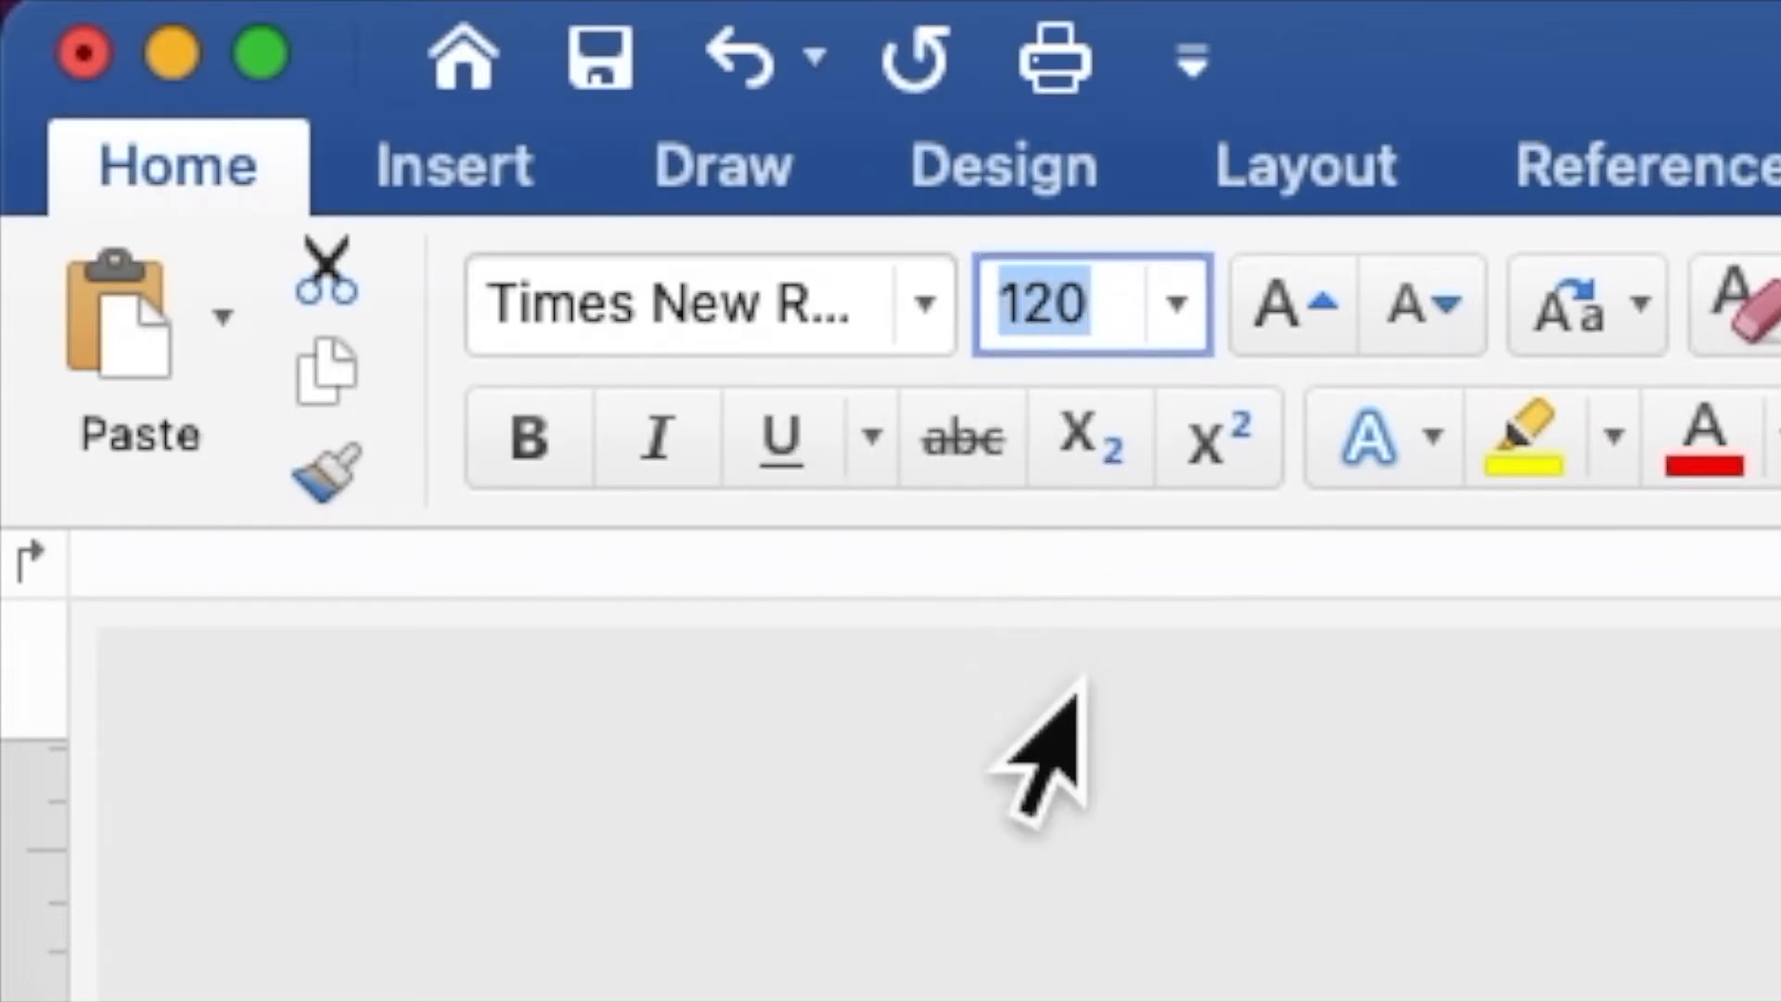
type("8")
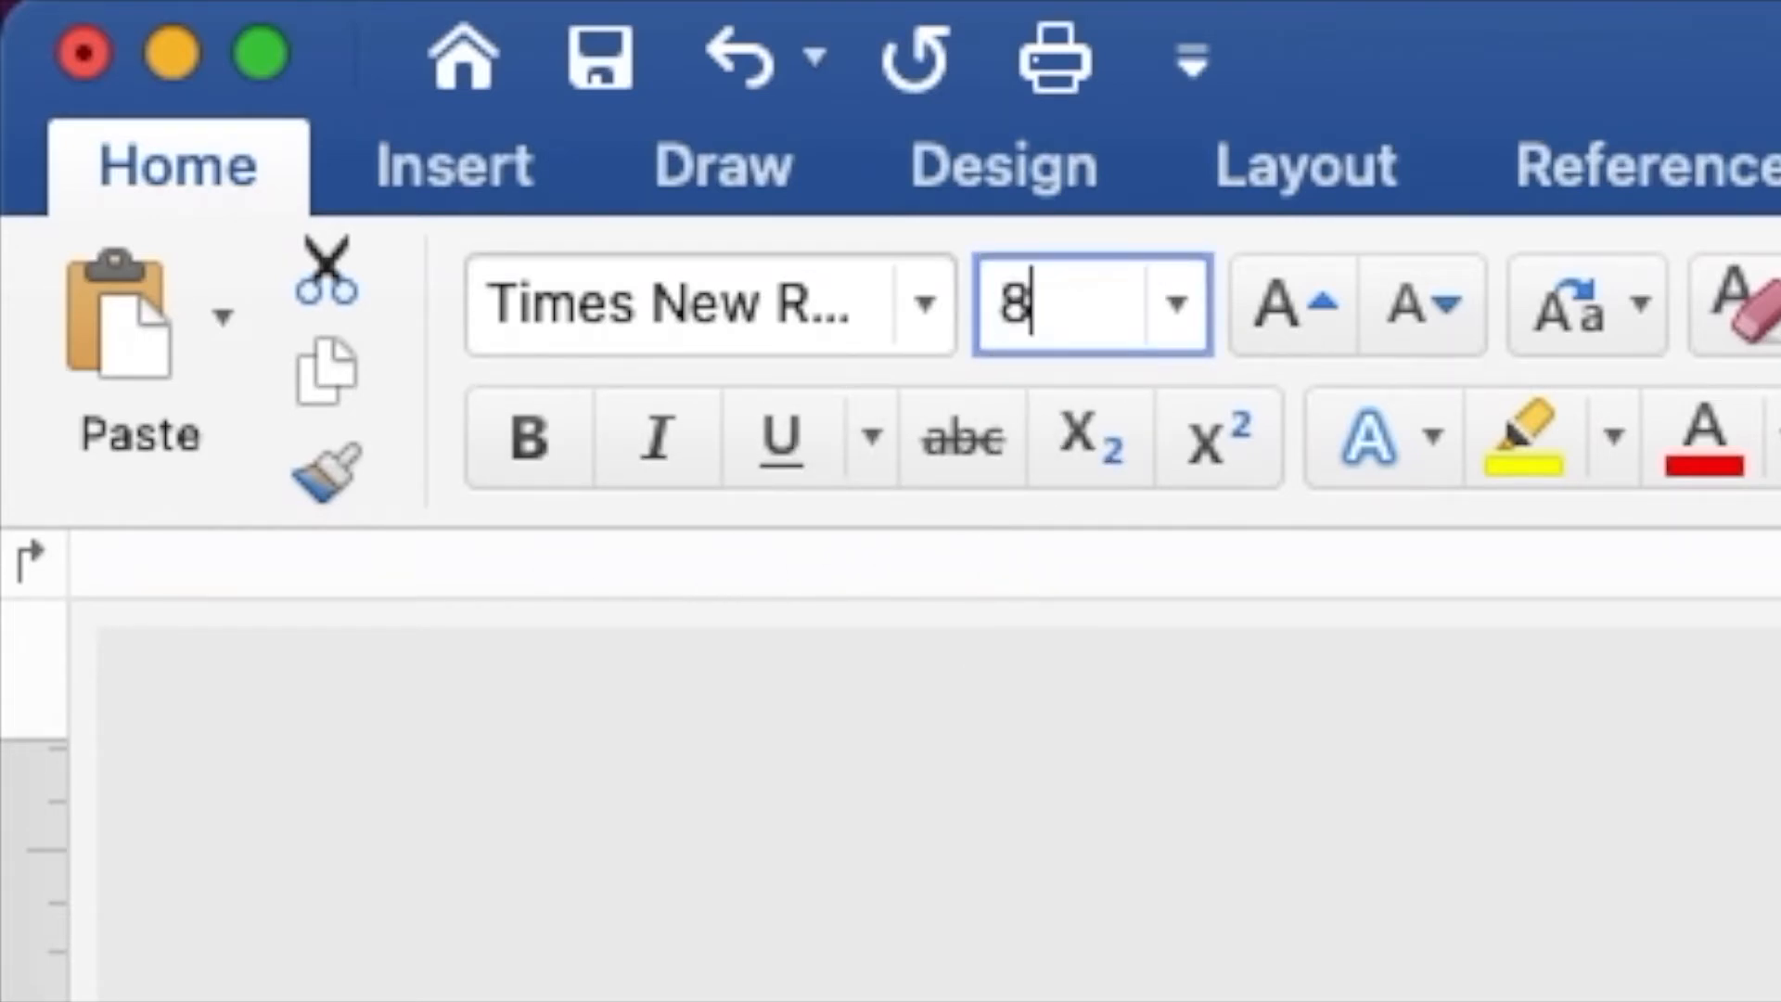
key("Return")
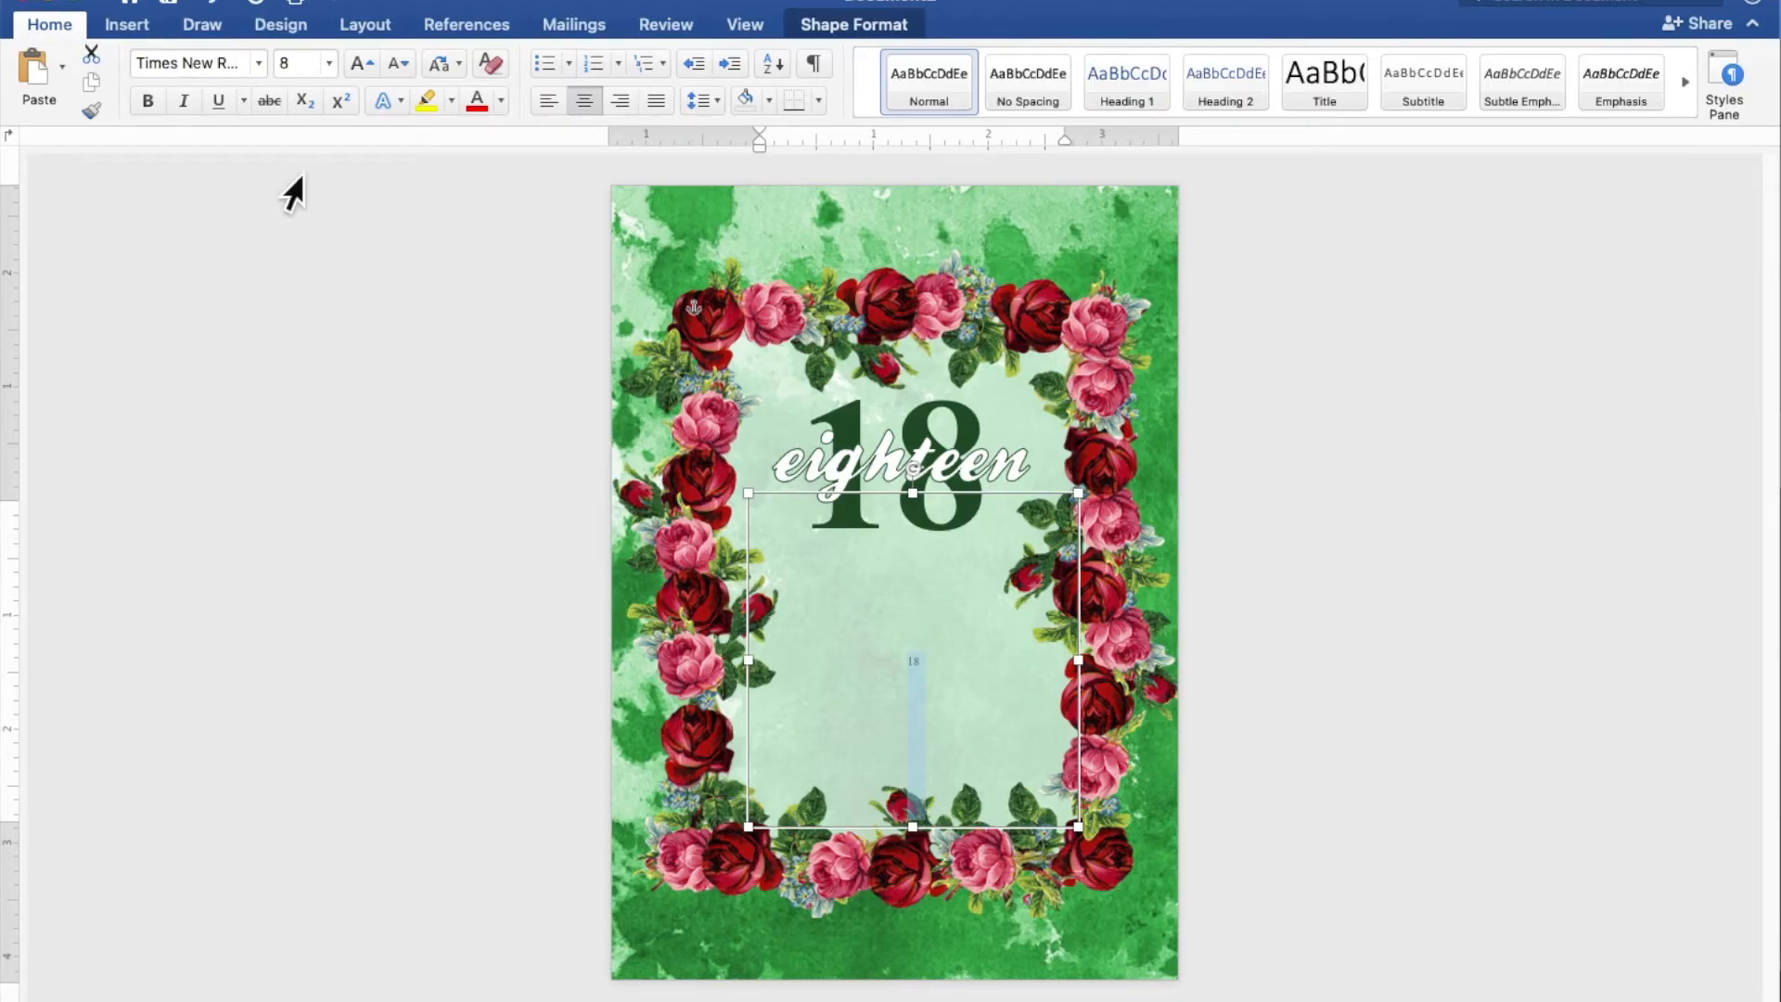
Replace the small "18" with the centered lines "JOIN US AS WE CELEBRATE" and "THE 18TH BIRTHDAY OF"
scroll(1195, 620, "up", 5)
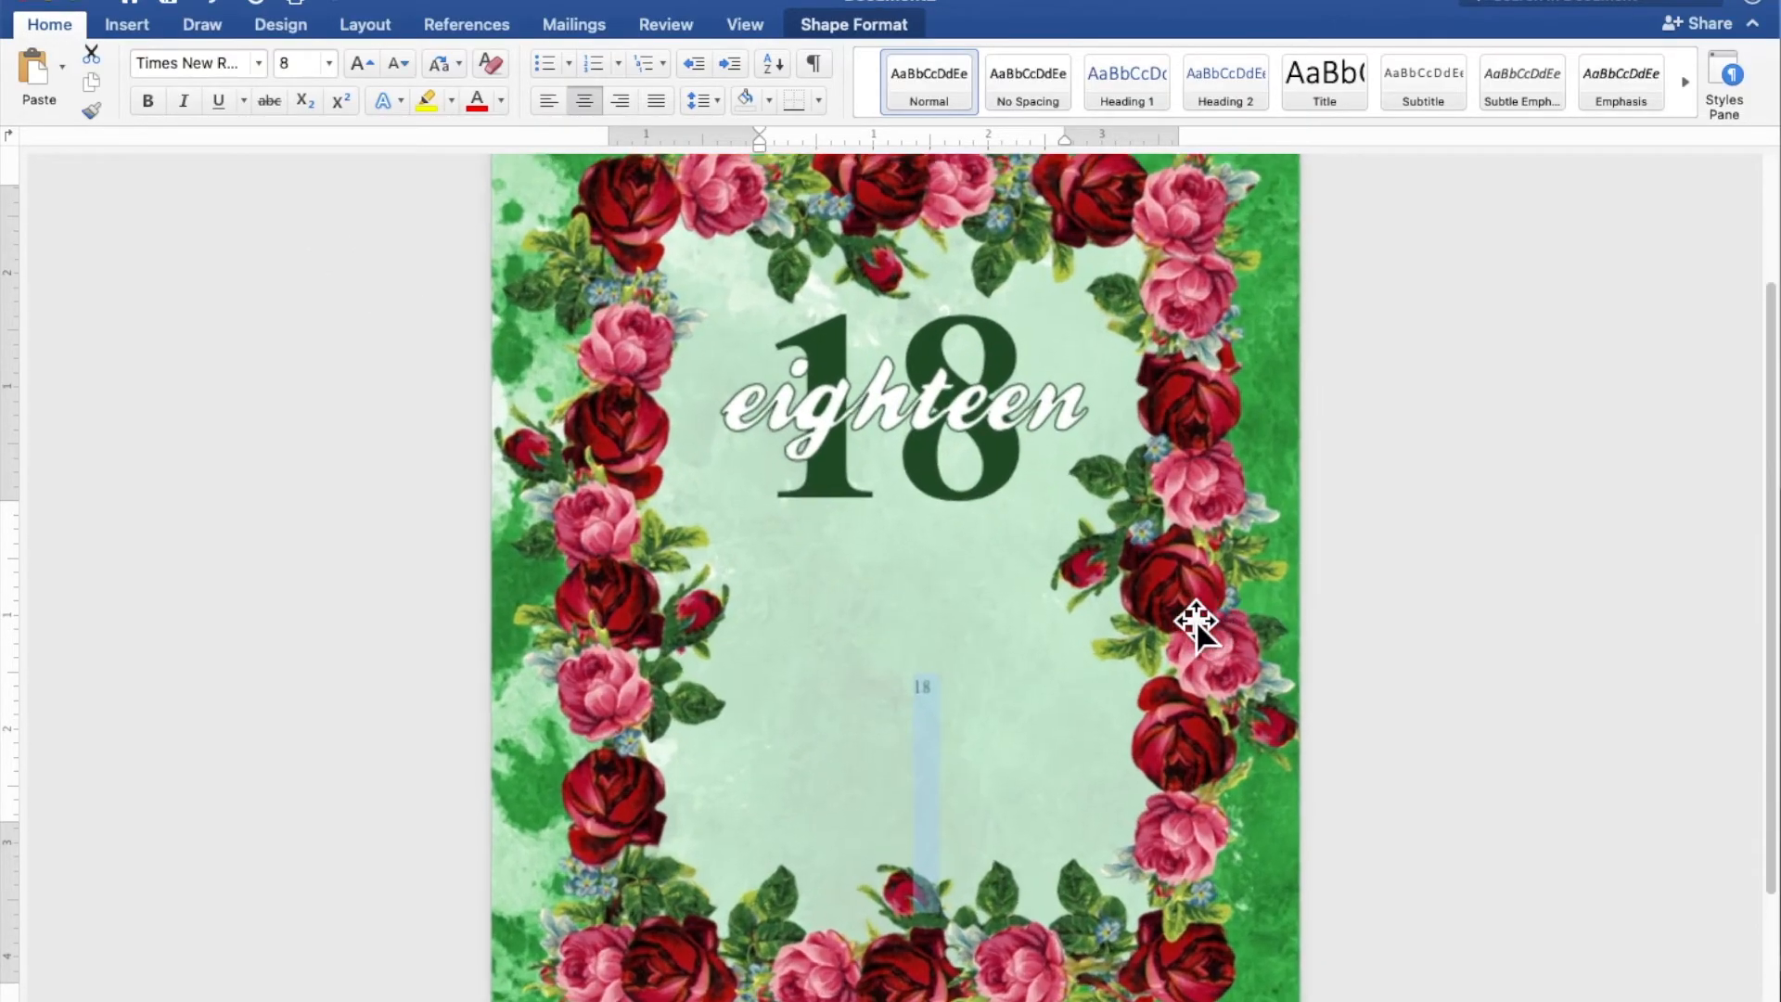
scroll(1195, 623, "up", 5)
scroll(1192, 632, "down", 3)
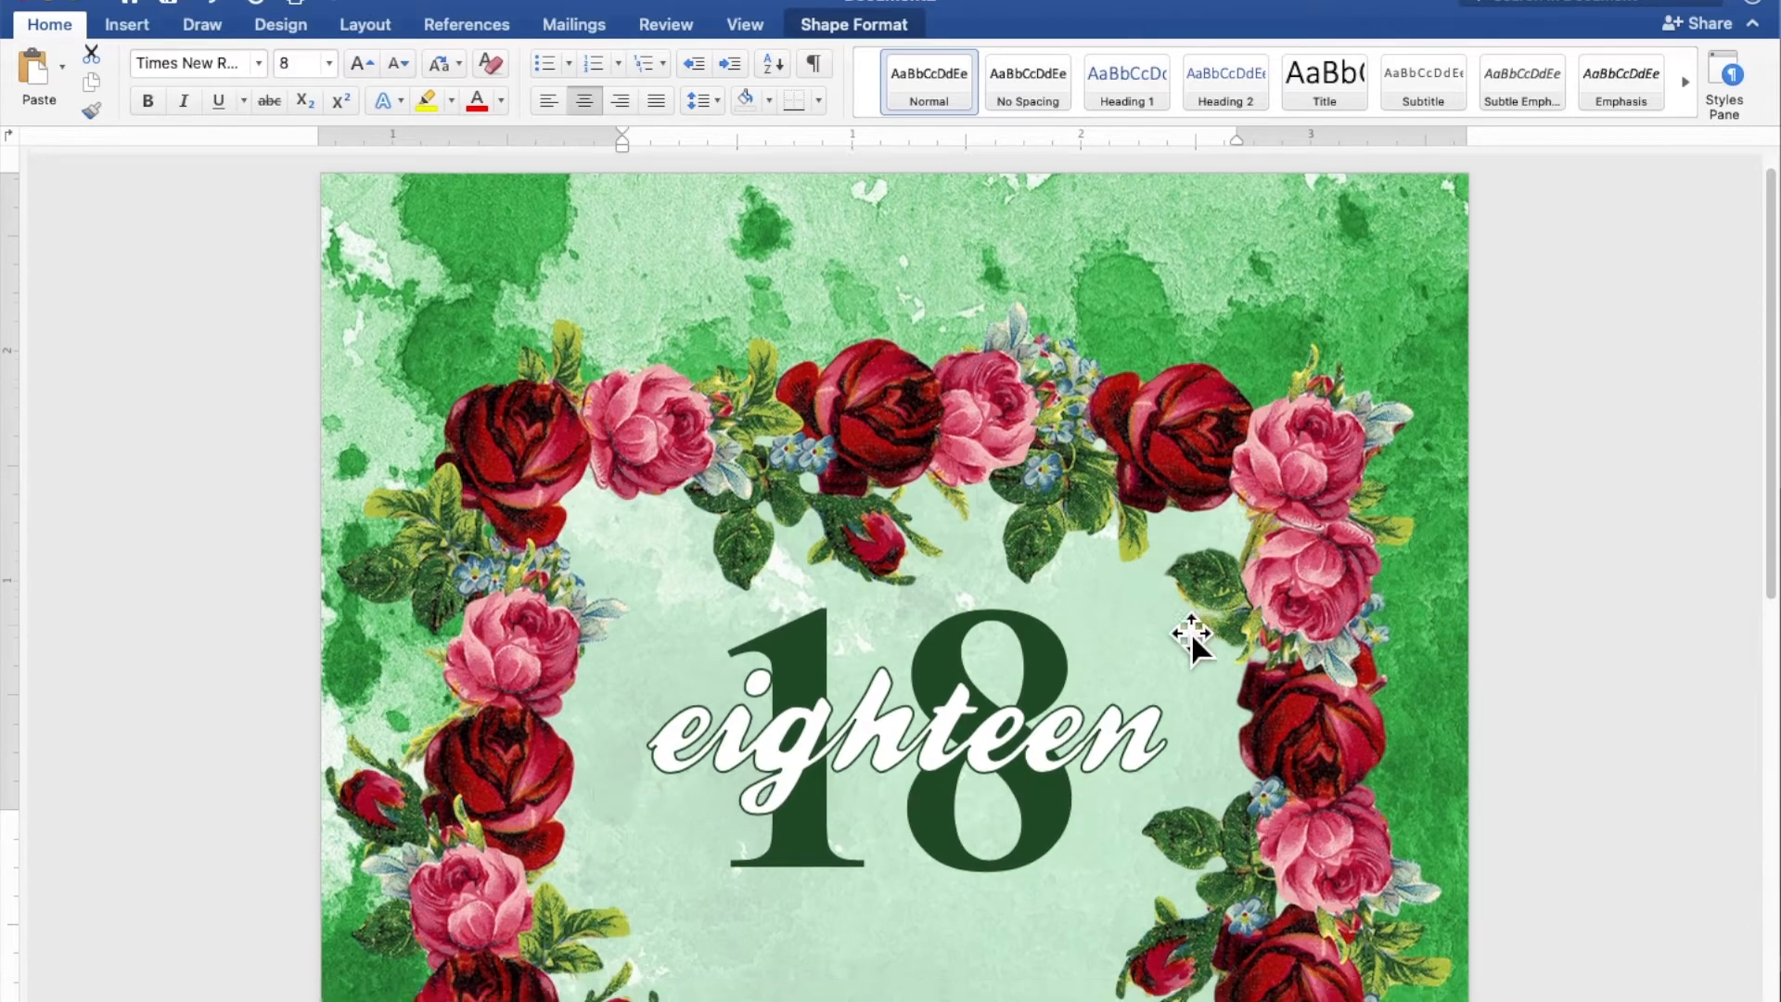
scroll(1177, 616, "down", 6)
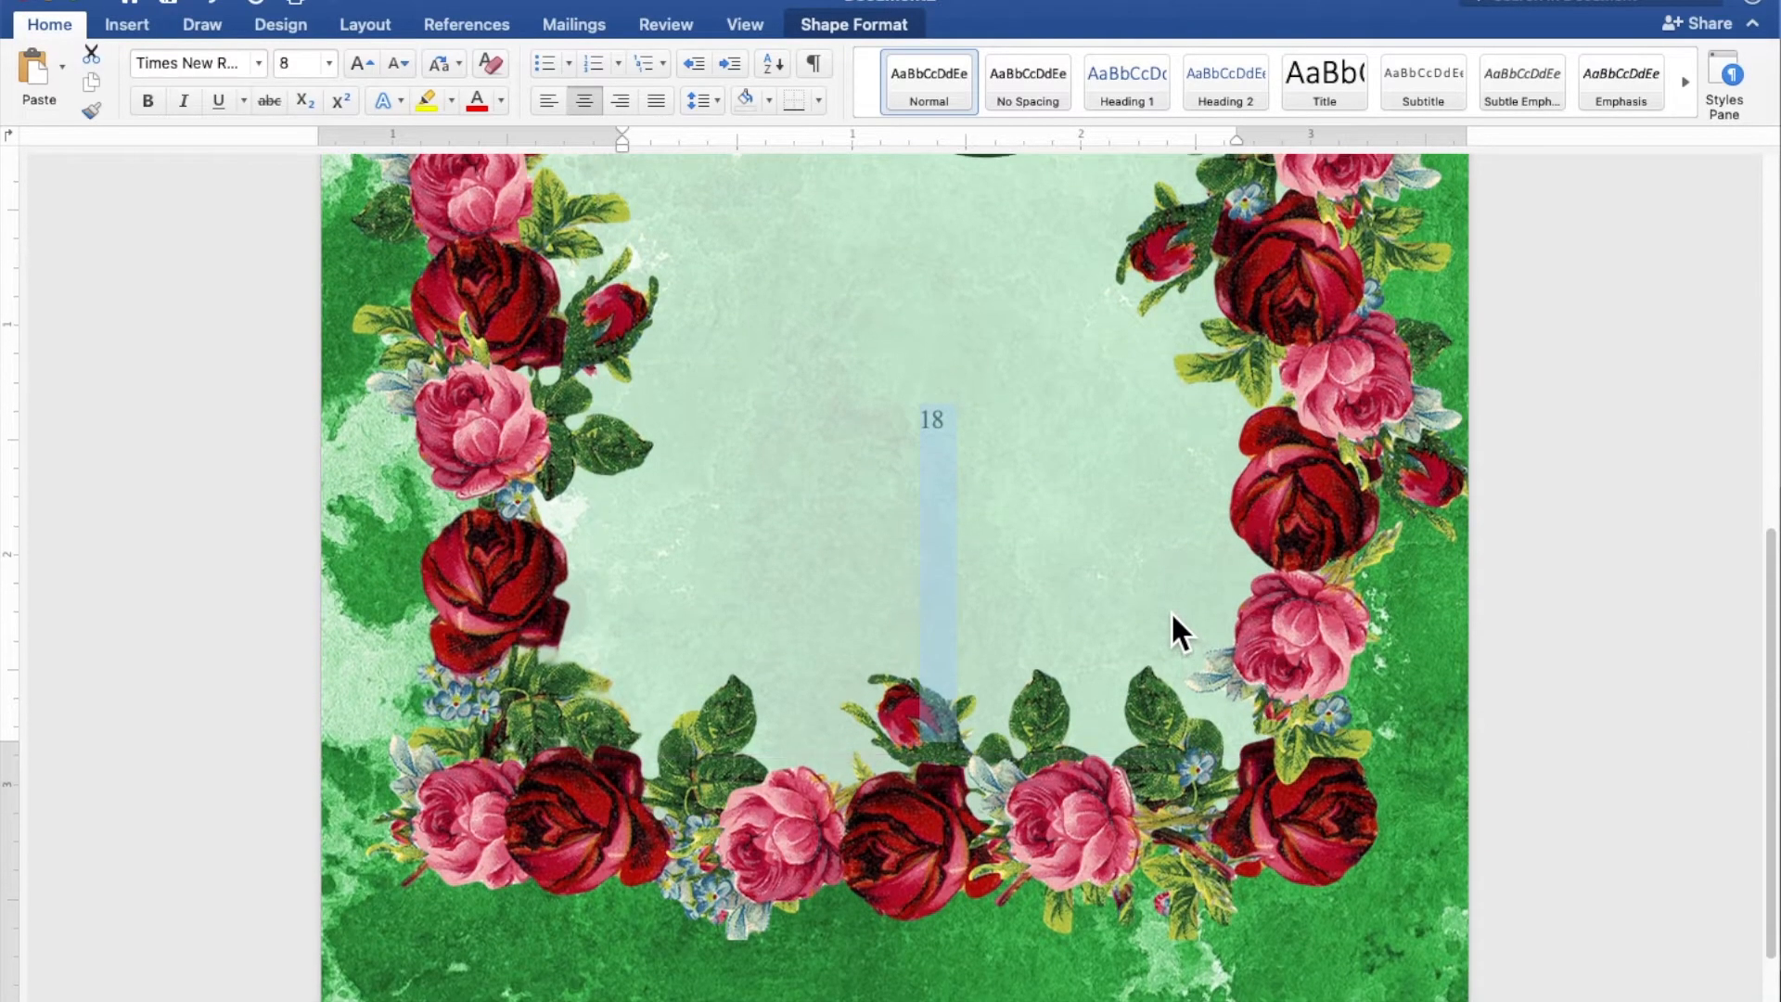
scroll(1171, 610, "up", 2)
left_click(1171, 610)
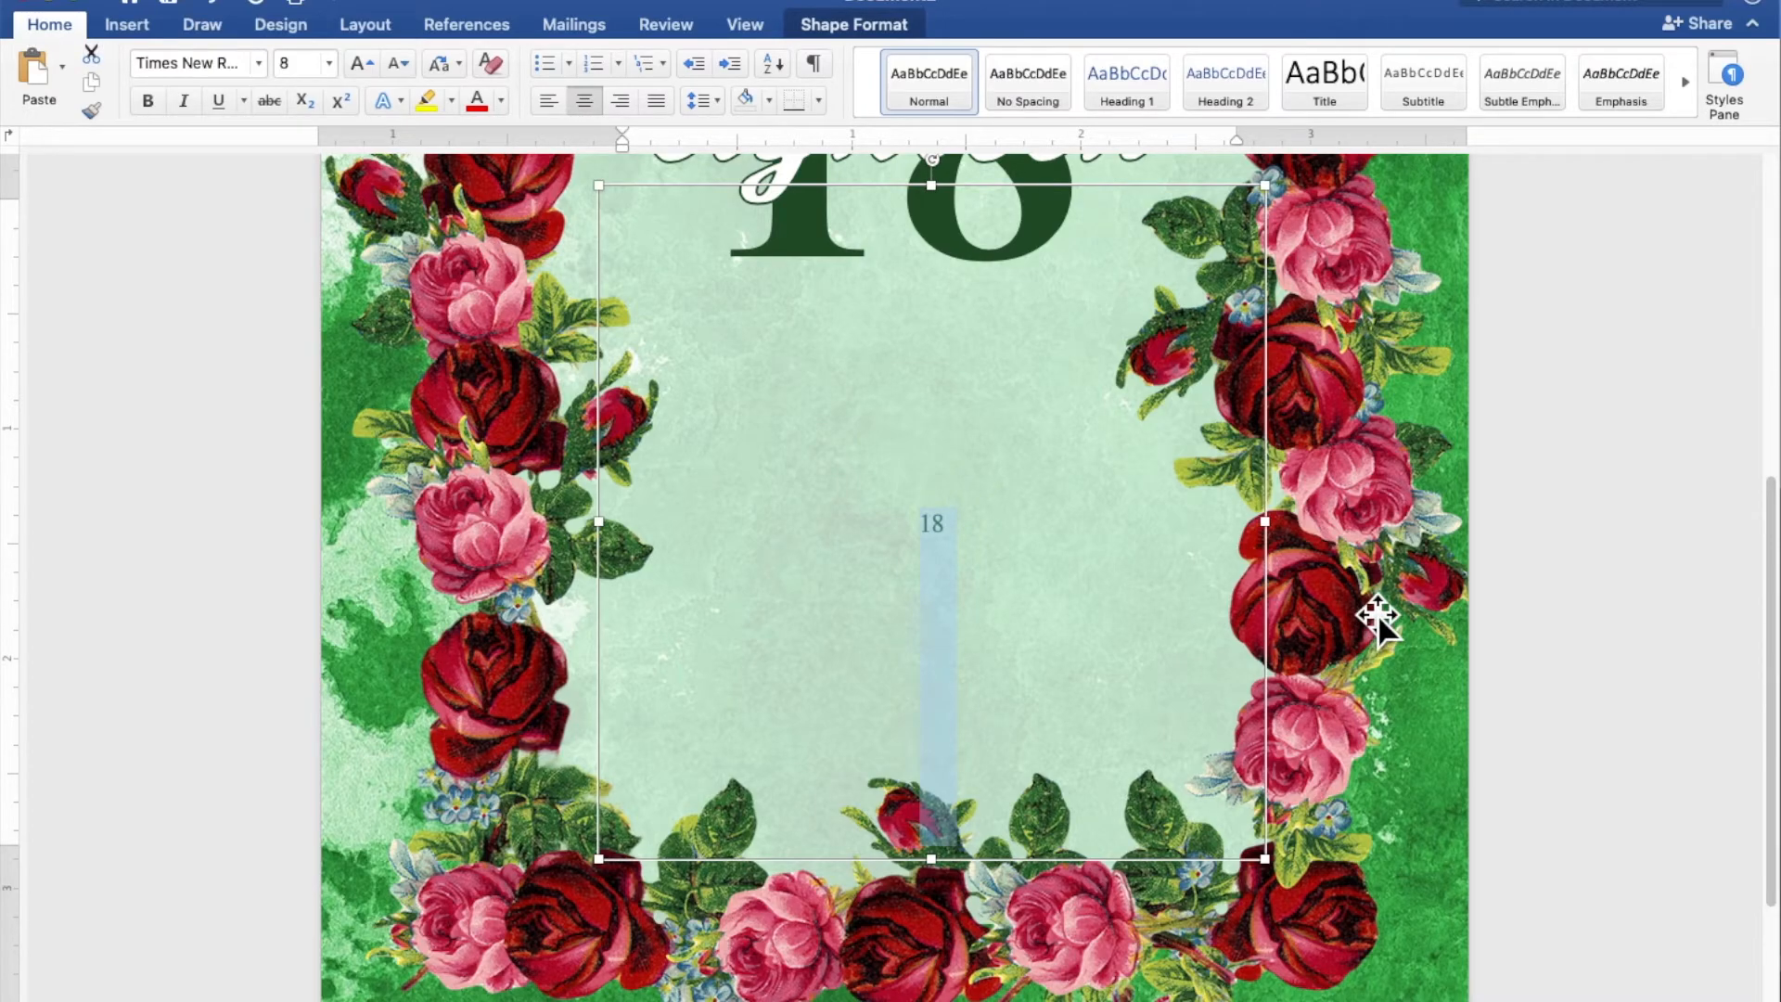
type("JOIN US AS WE CELEBRATE")
key("Return")
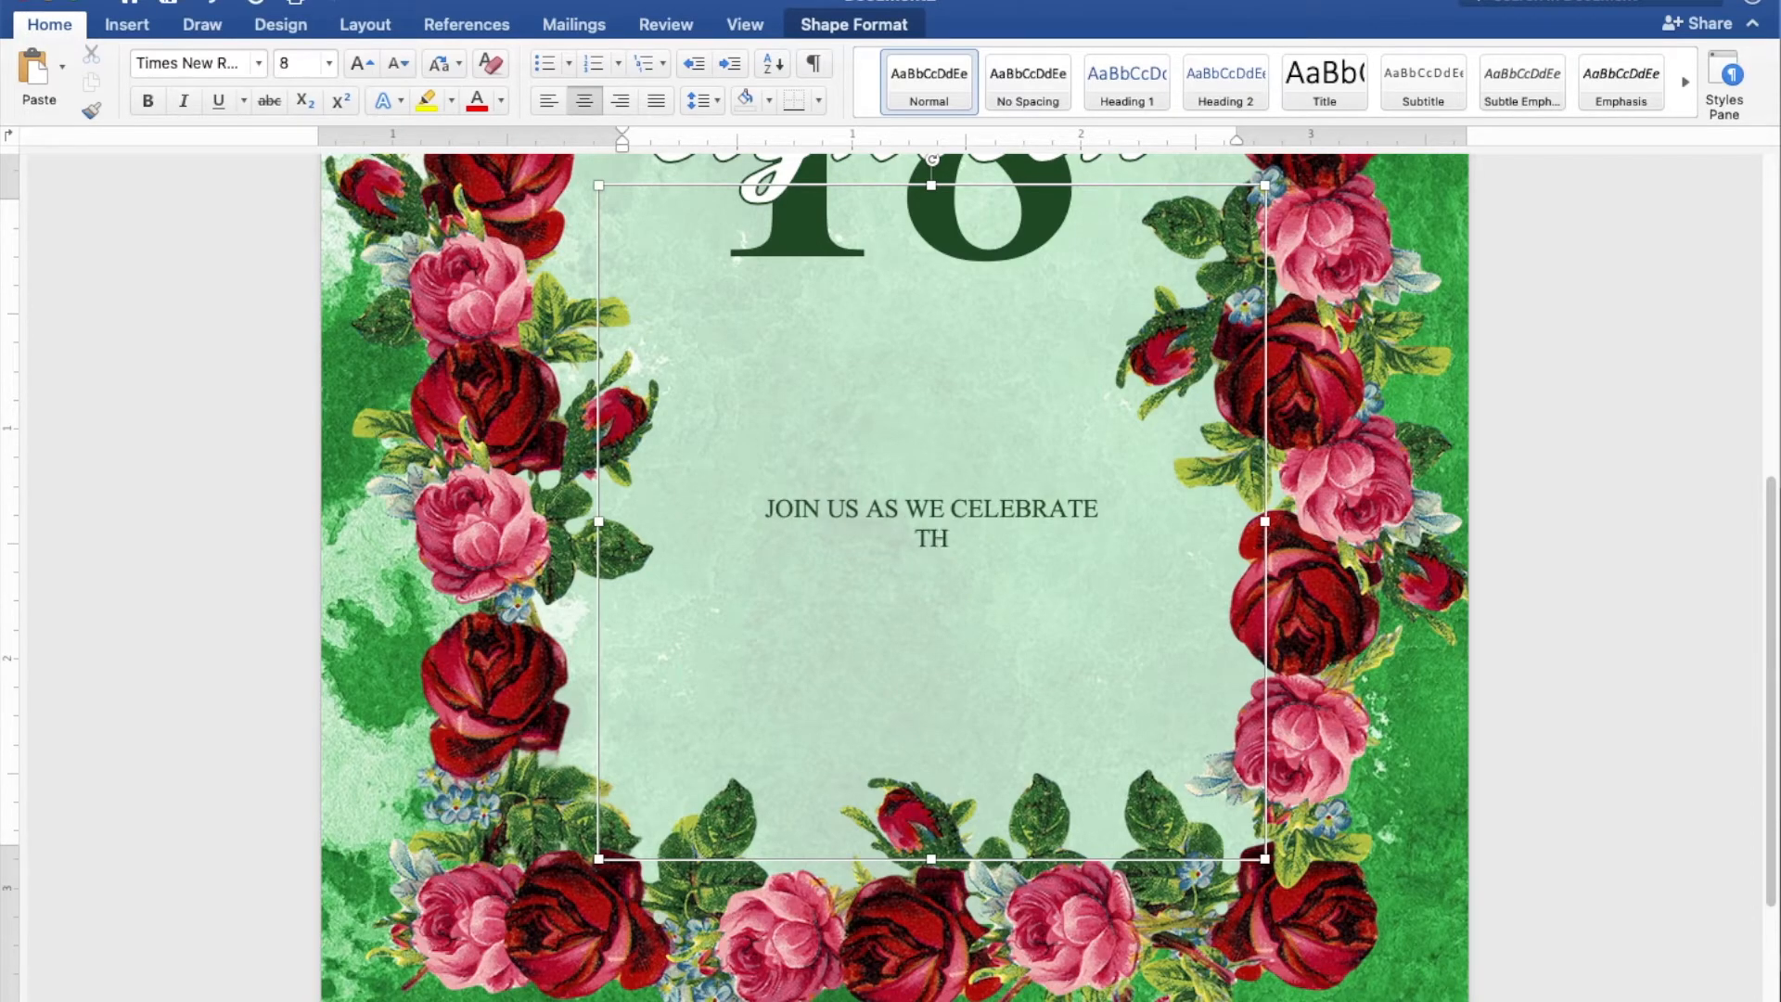
type("THE 18TH BIRTHDAY O")
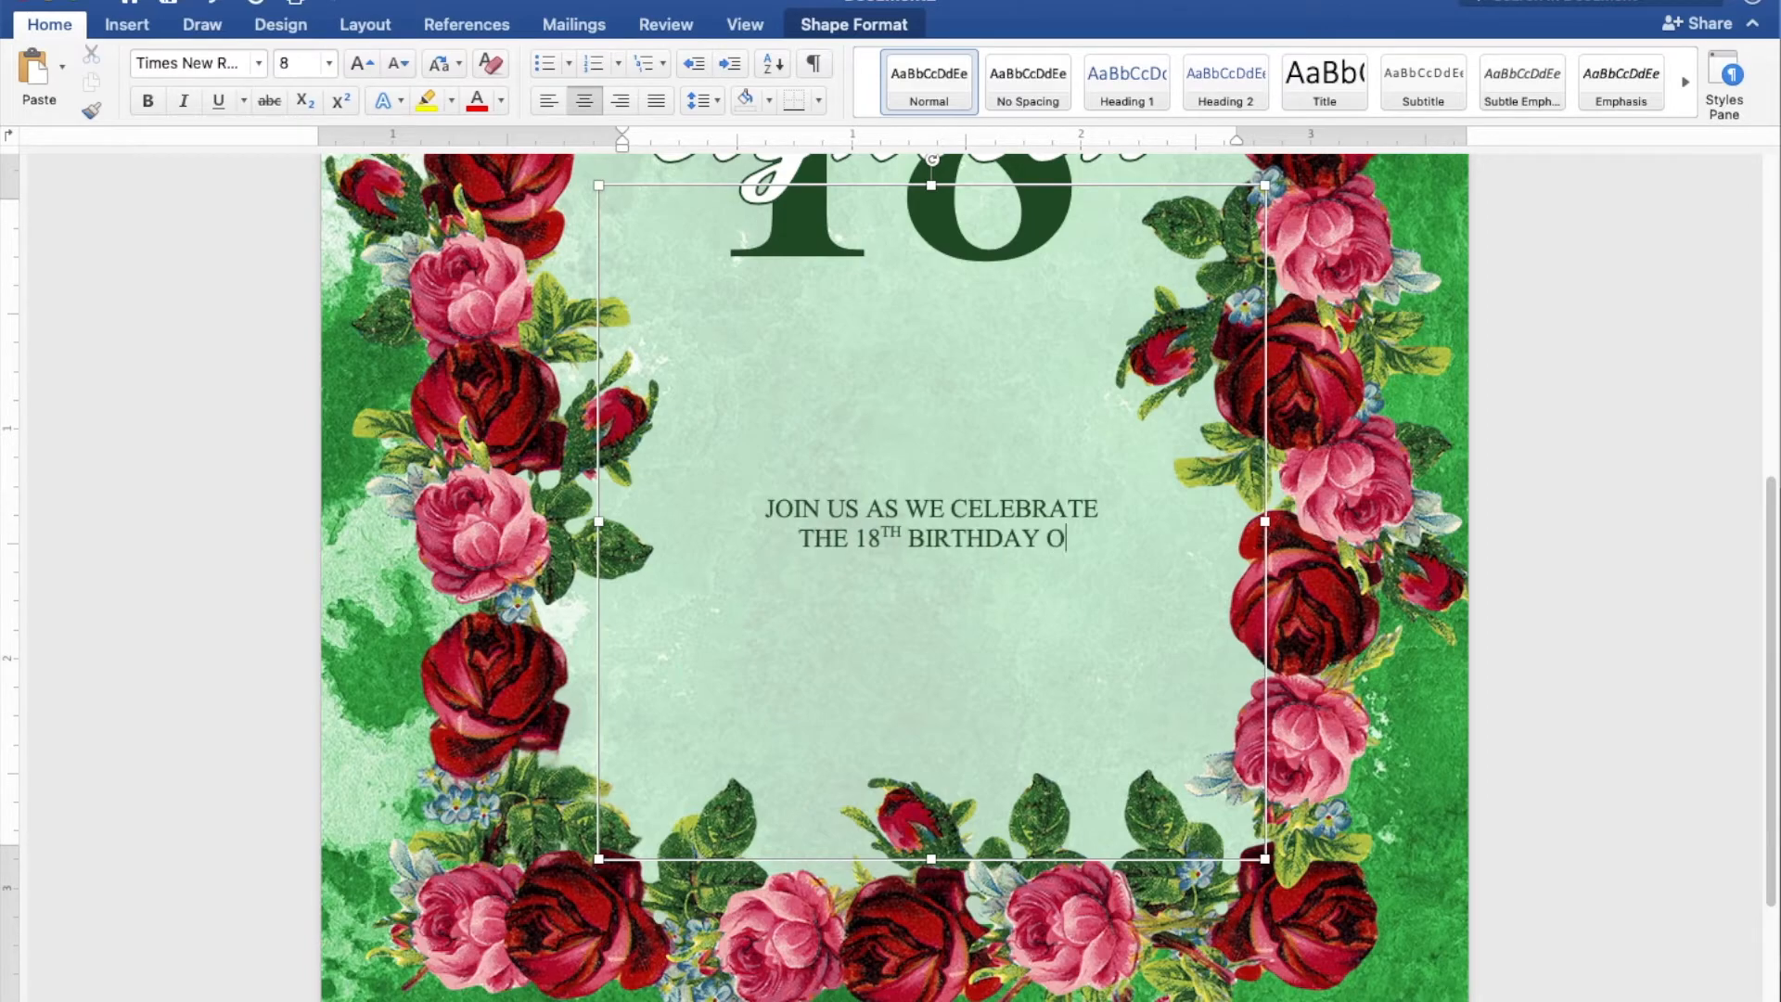
type("F")
Leave several blank lines below the greeting and add the date line "SUNDAY, DECEMBER 19, 2021"
key("Return")
key("Return")
key("Return")
key("Return")
key("Return")
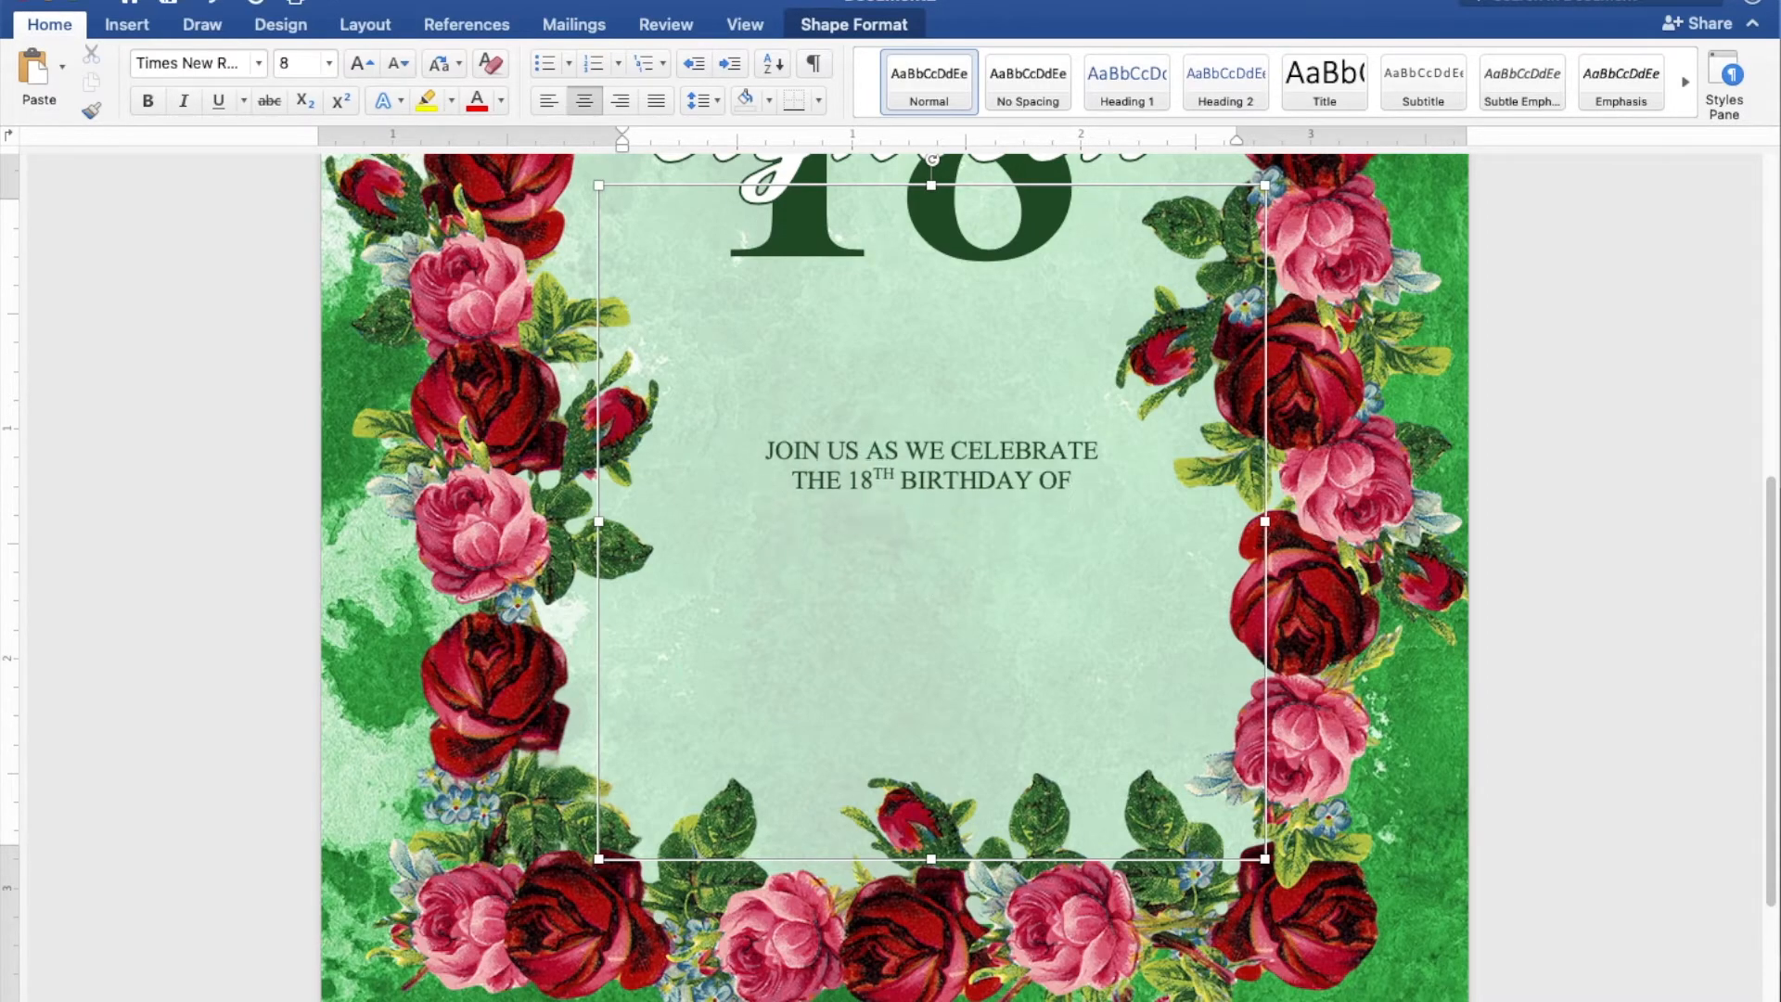
key("Return")
key("Return")
key("Return")
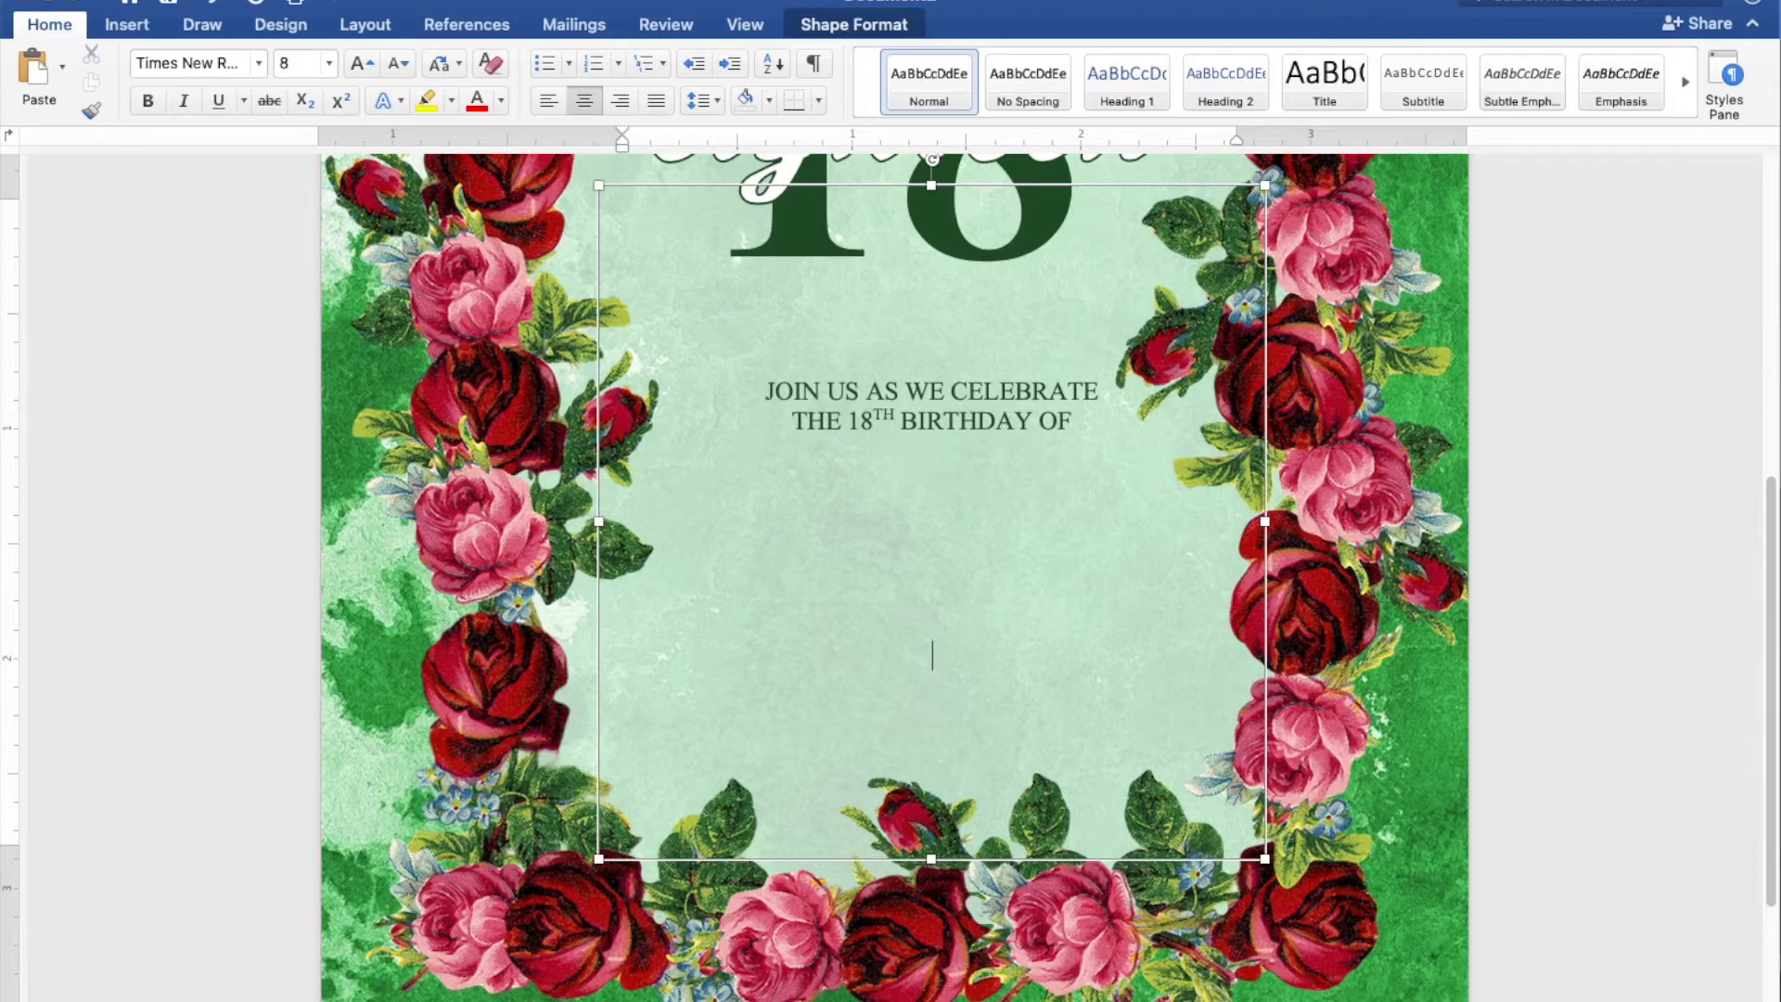
type("SUNDA")
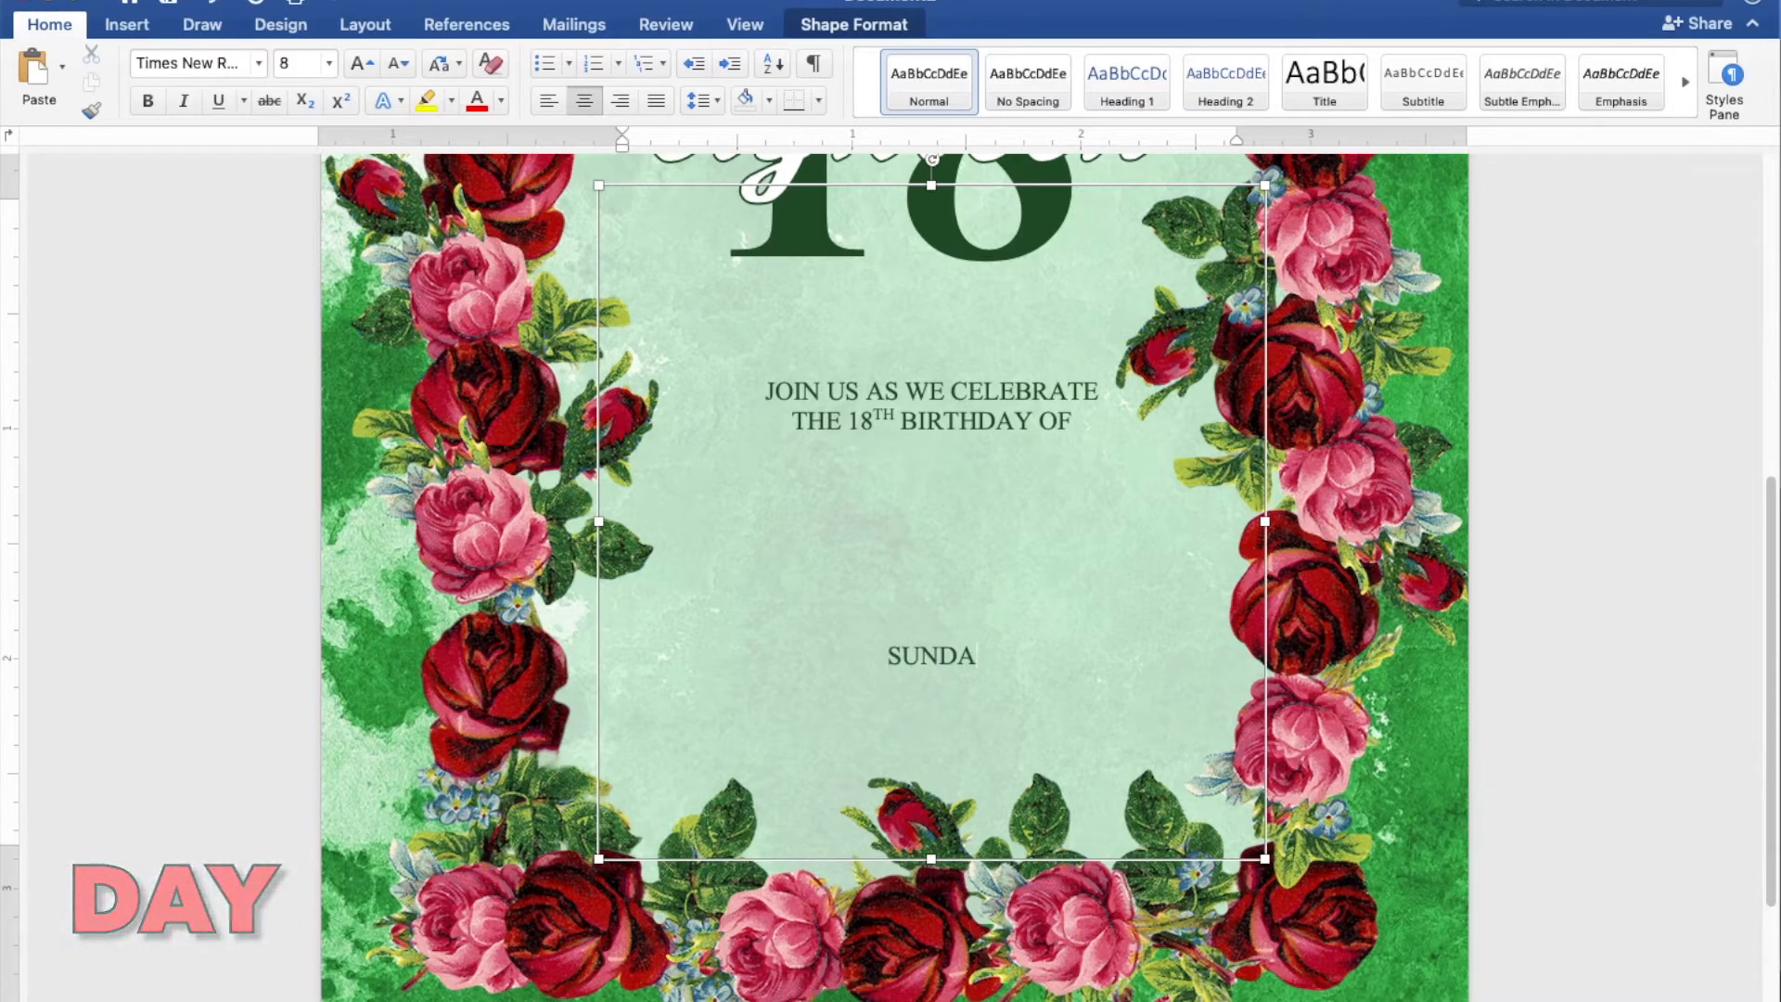
type("Y, DECEMBER")
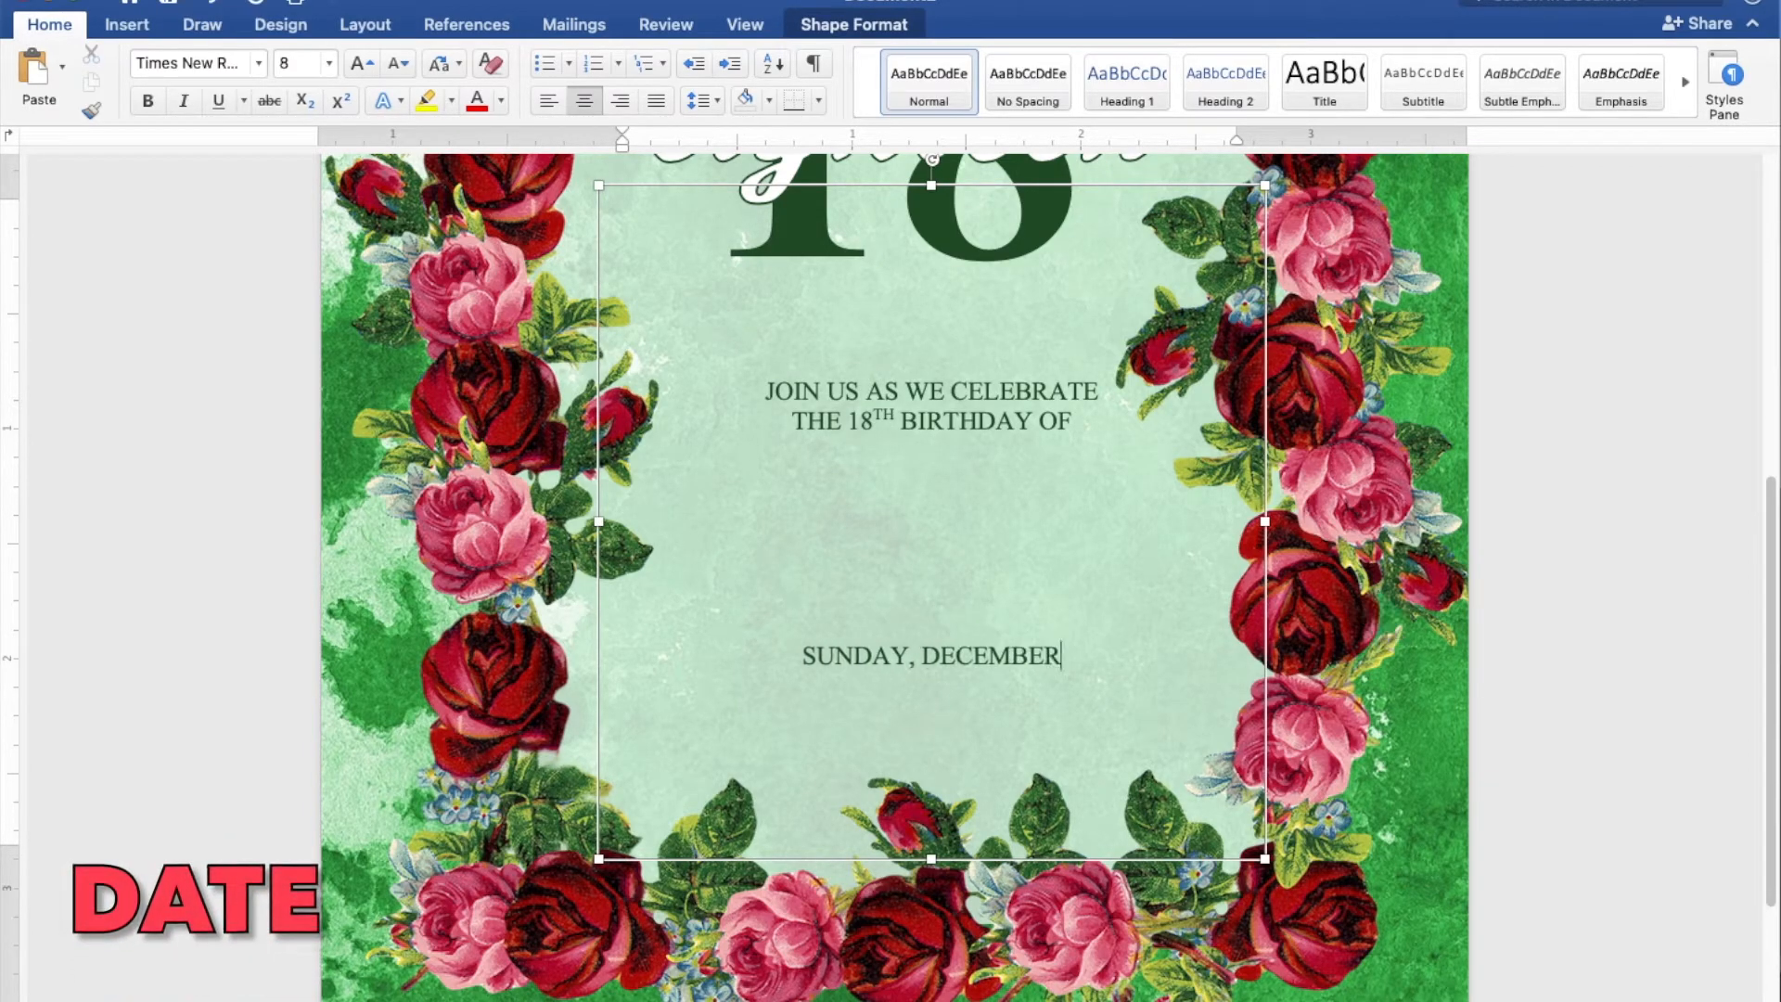
type(" 19, 2021")
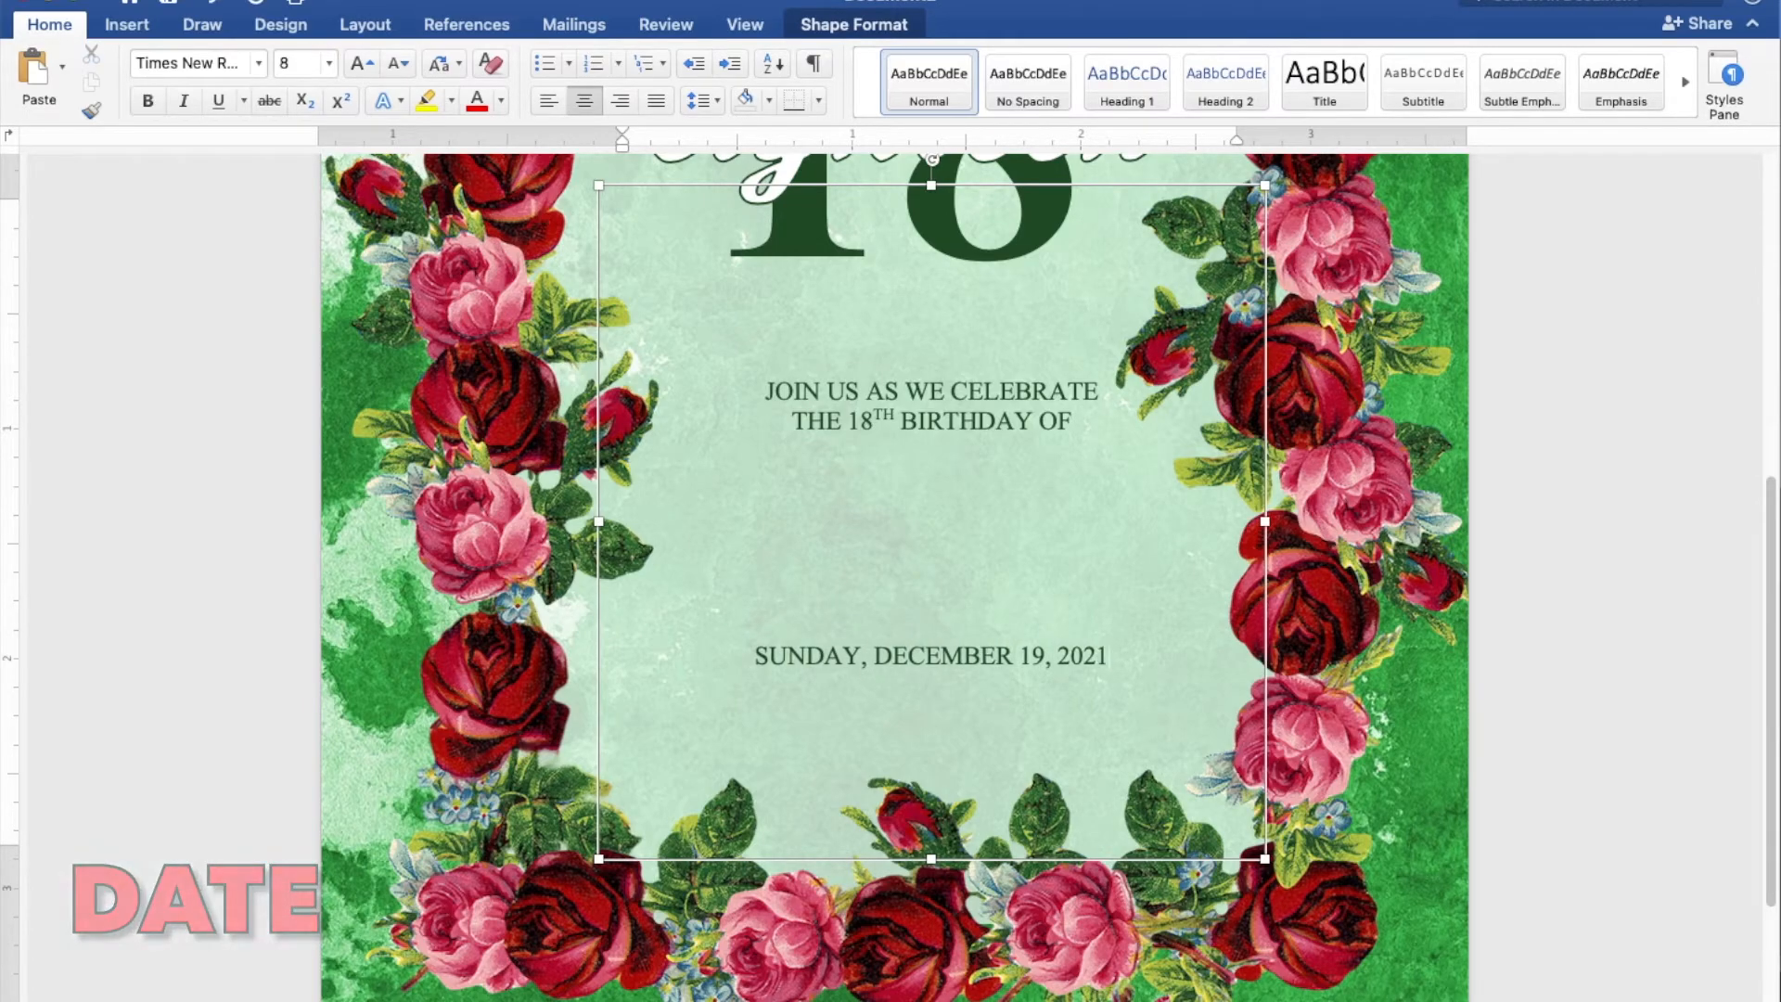
Add the time line "5:00 PM TO 8:00 PM" below the date
key("Return")
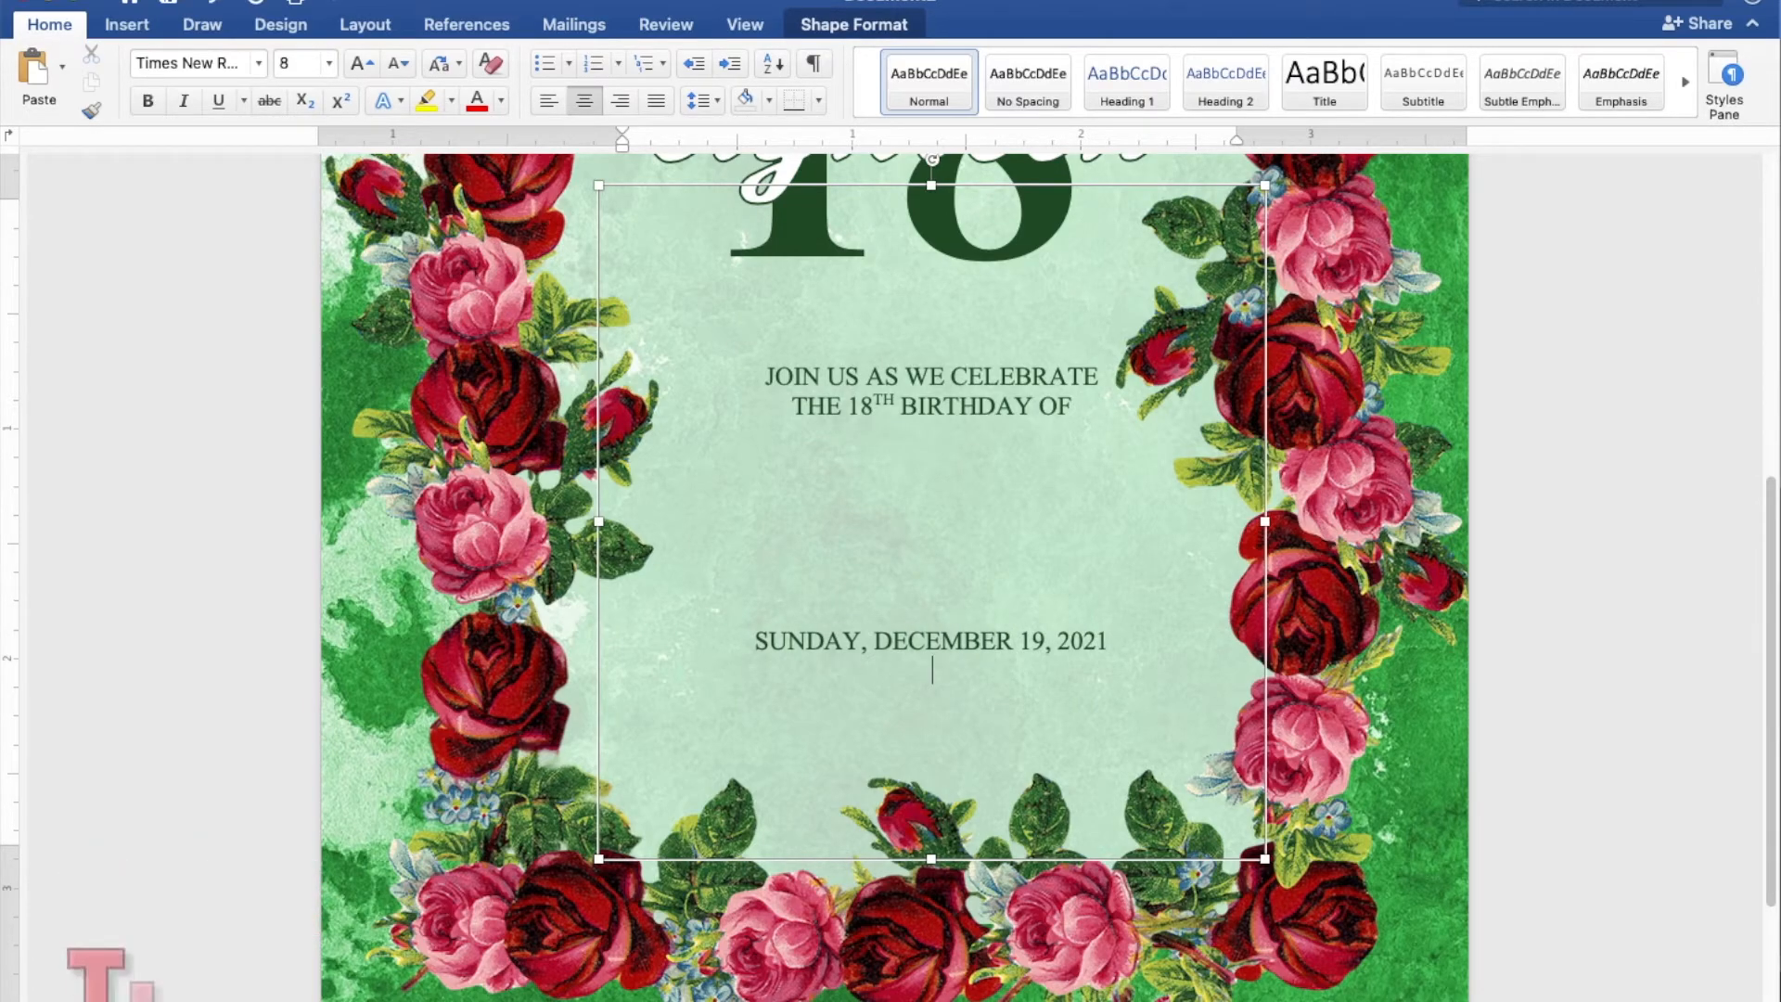
type("5:00 PM TO 8:")
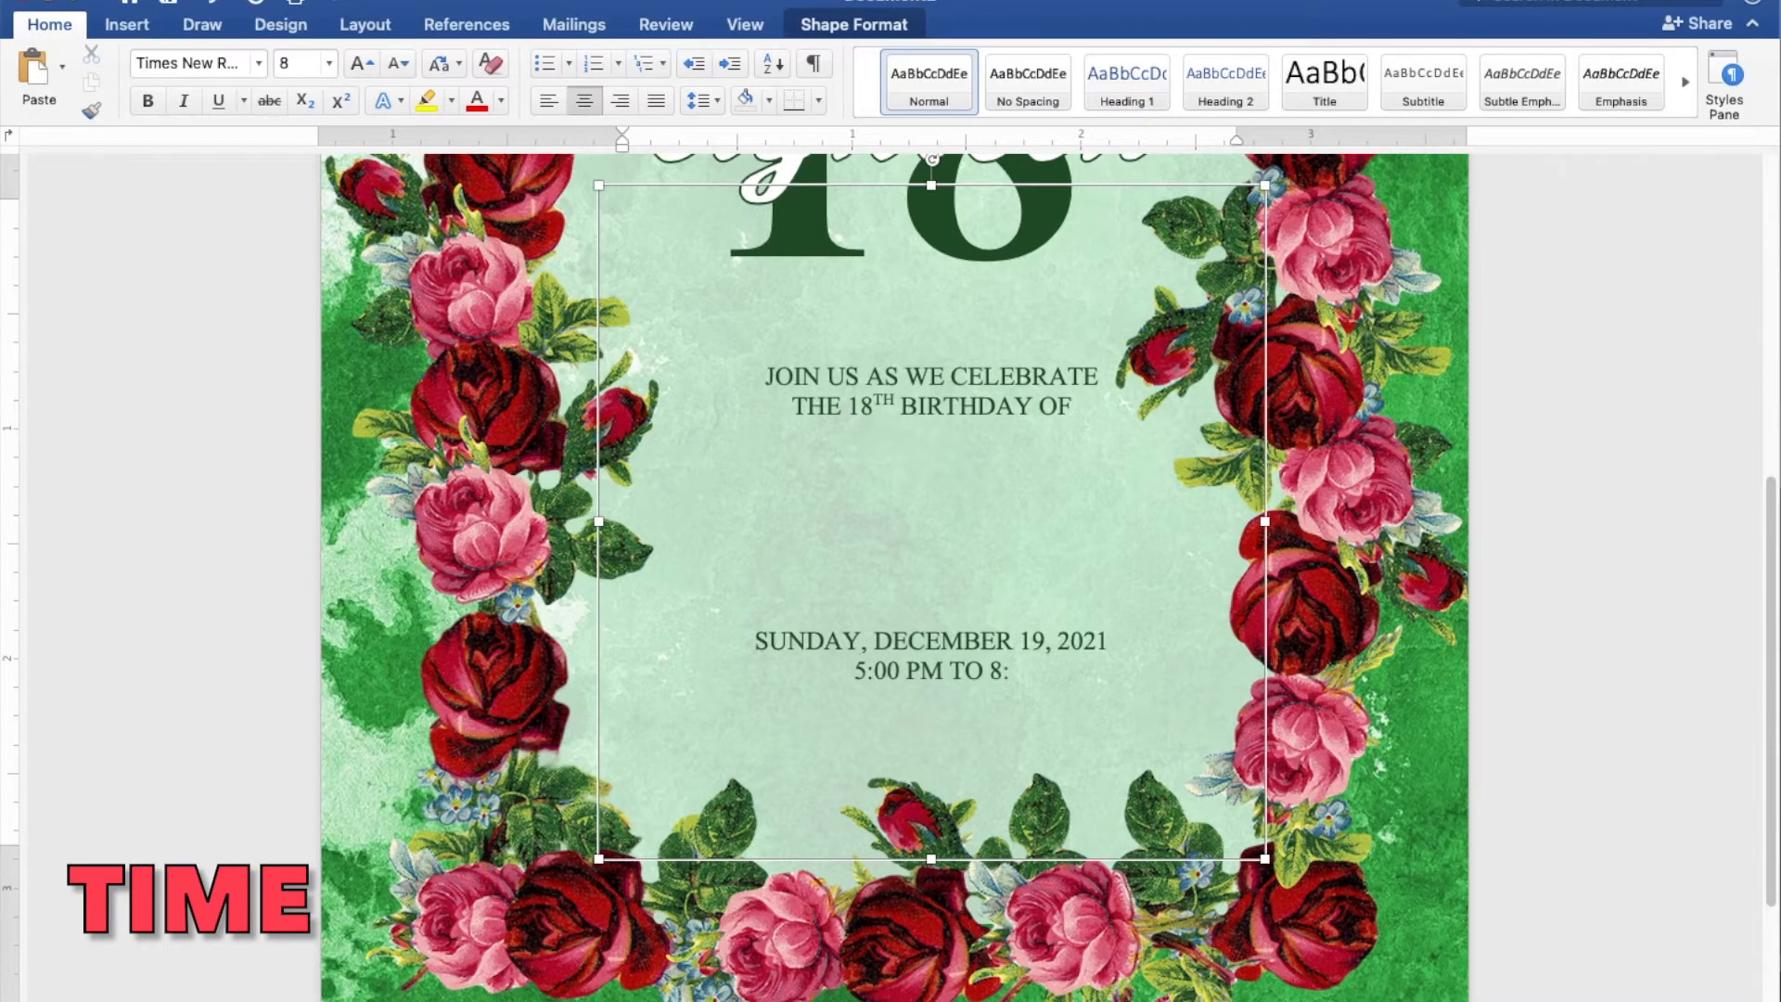
type("00 PM")
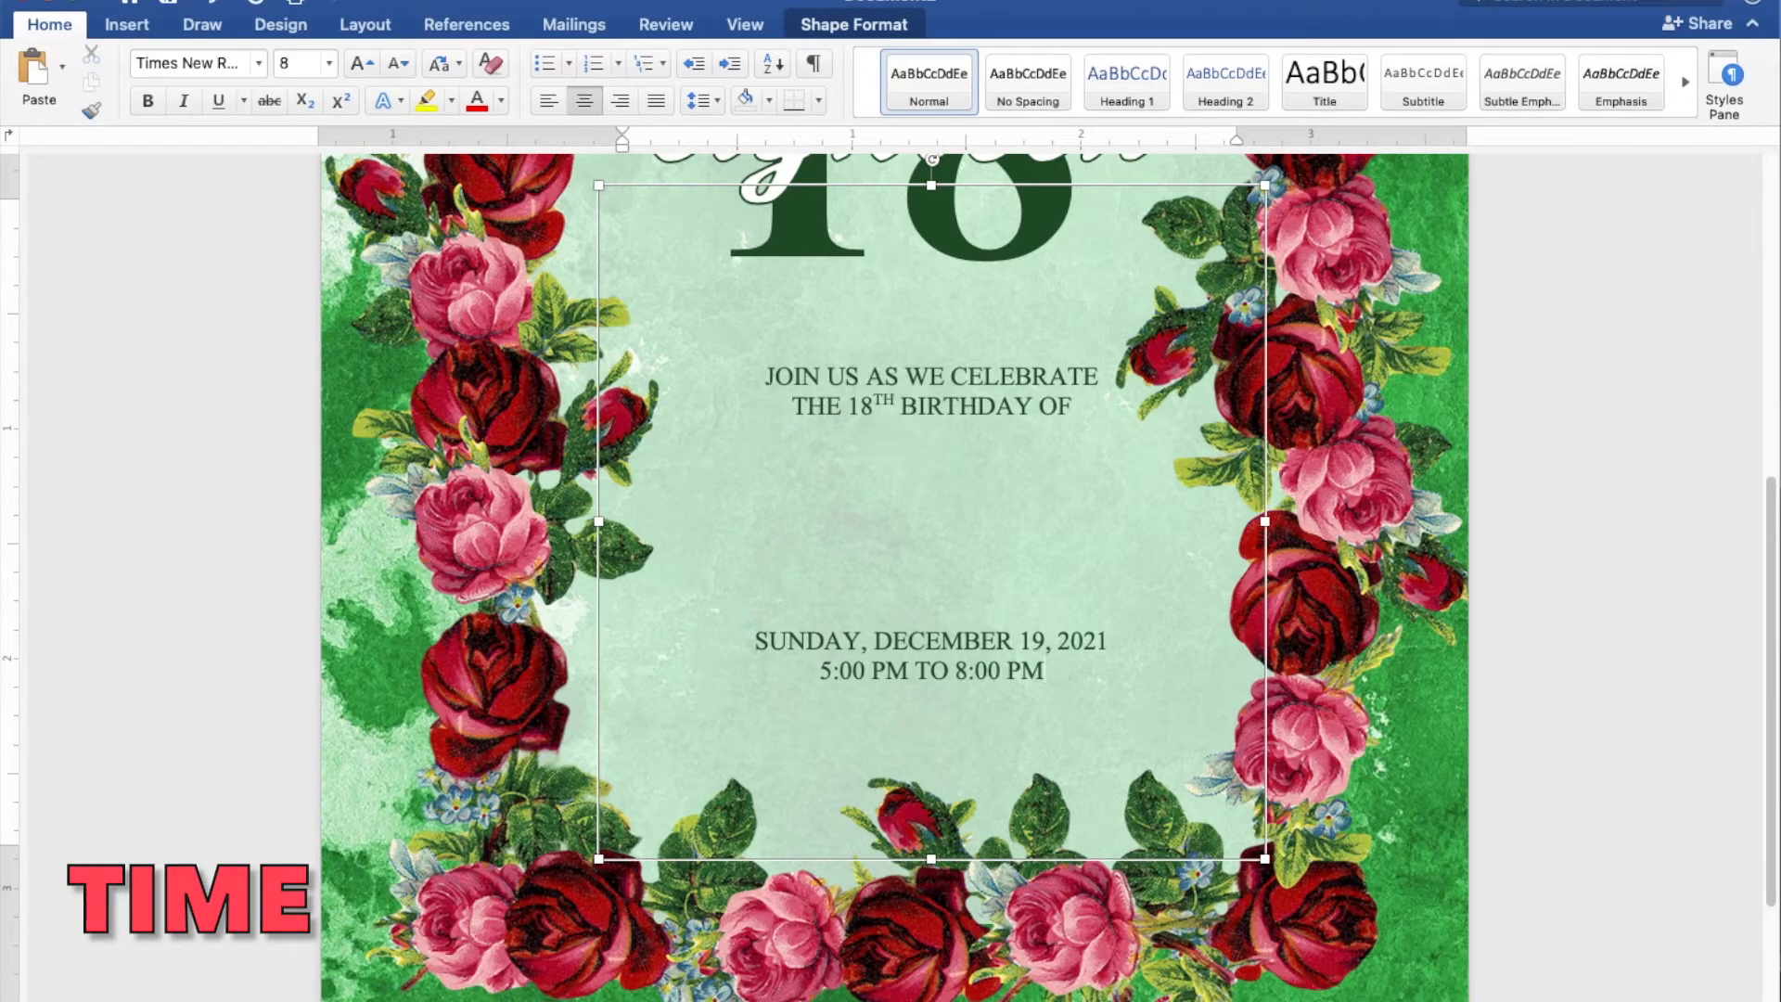
Add the venue below the time on three lines: "JAPANESE GARDEN", "TONDALIGAN BEACH" and "DAGUPAN CITY"
key("Return")
type("JAPANESE GARDEN")
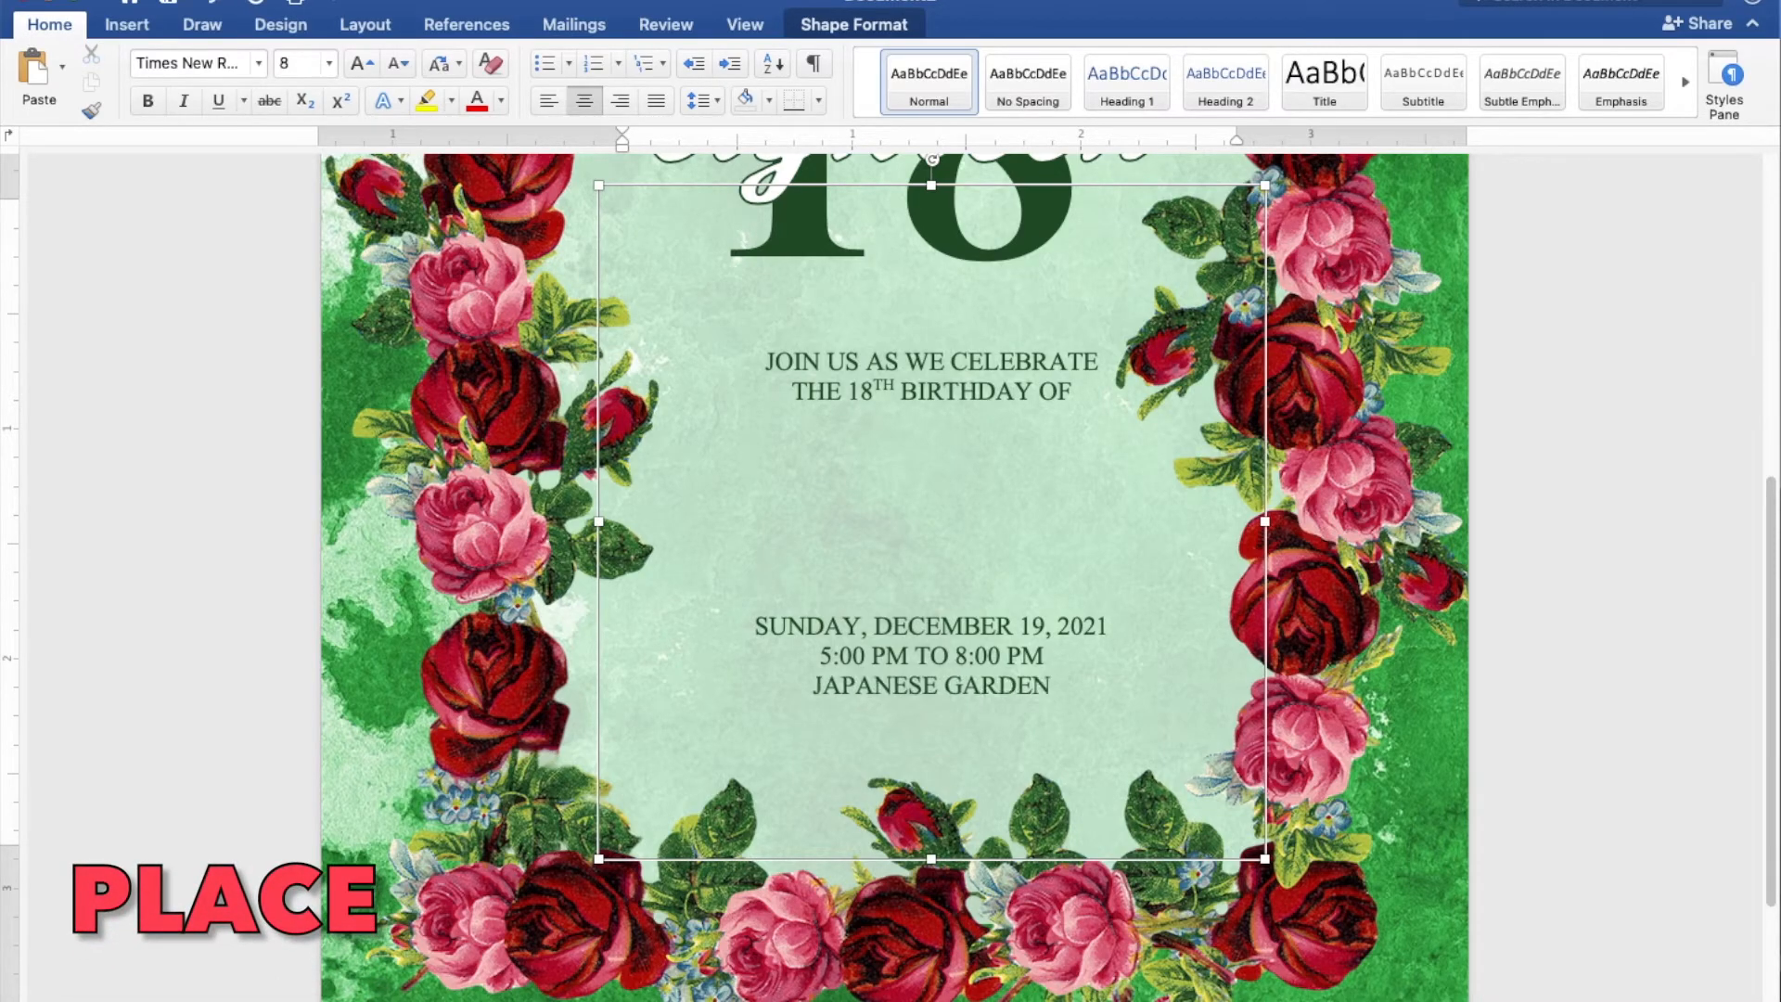
key("Return")
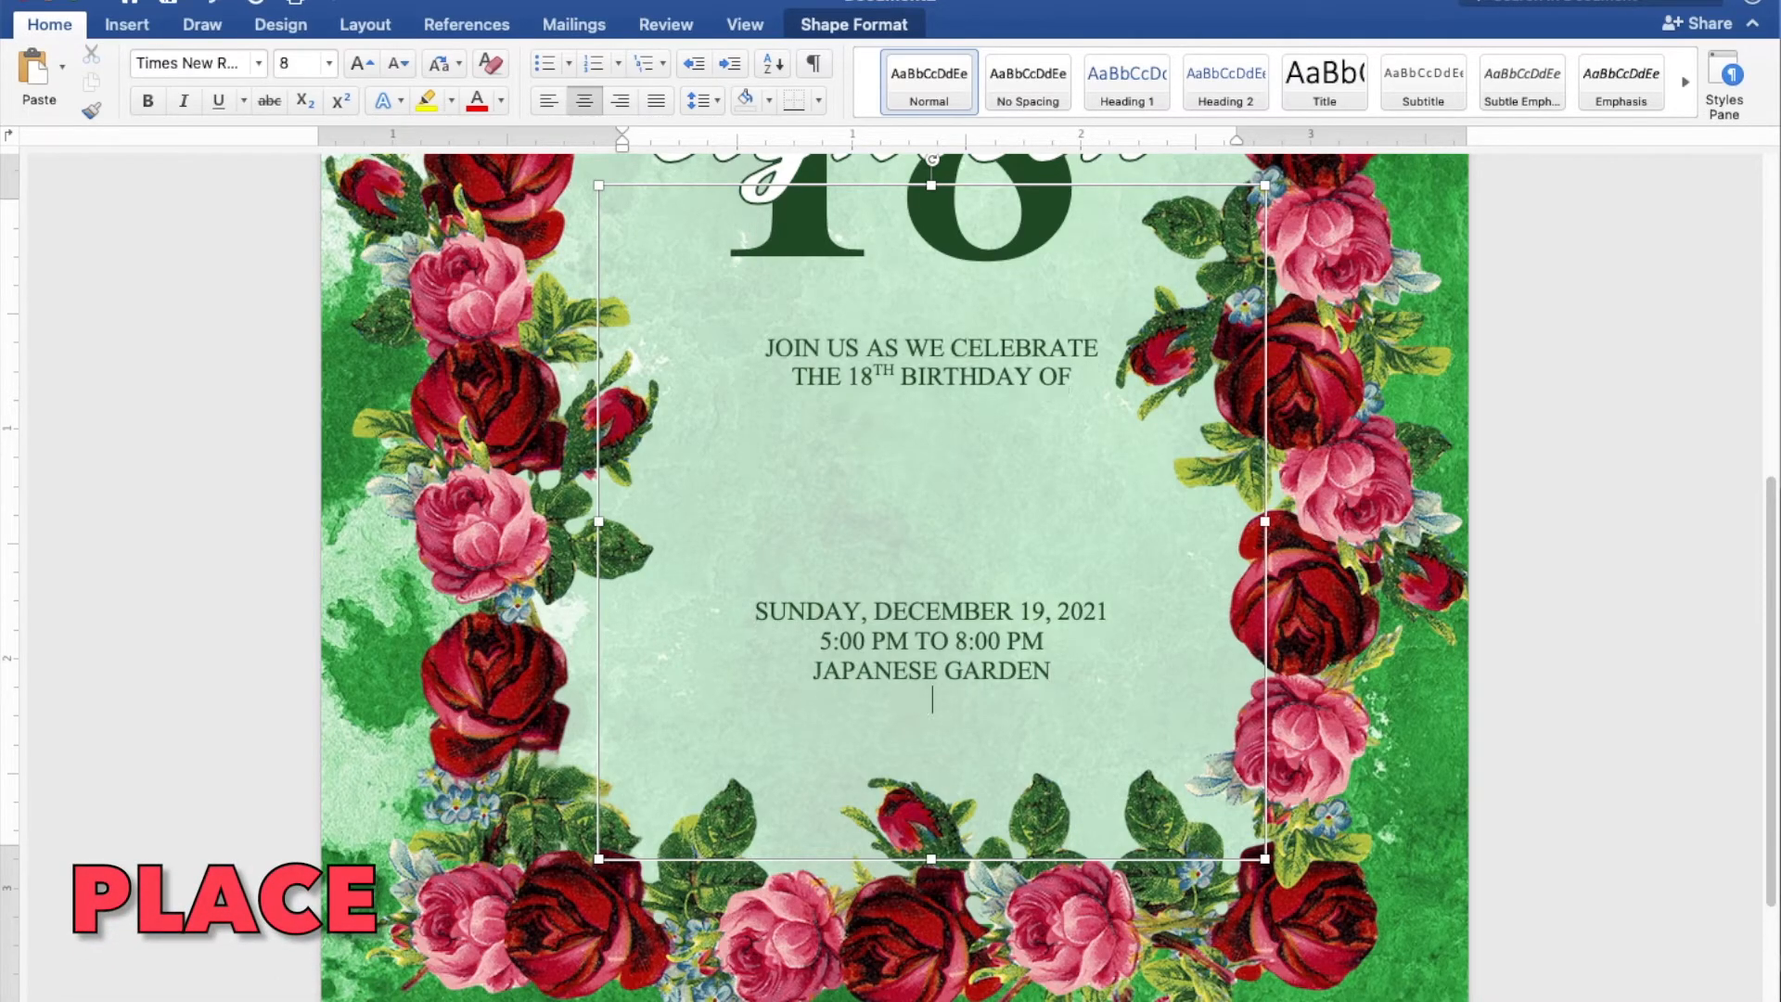
type("TONDALIGAN BEACH")
key("Return")
type("DA")
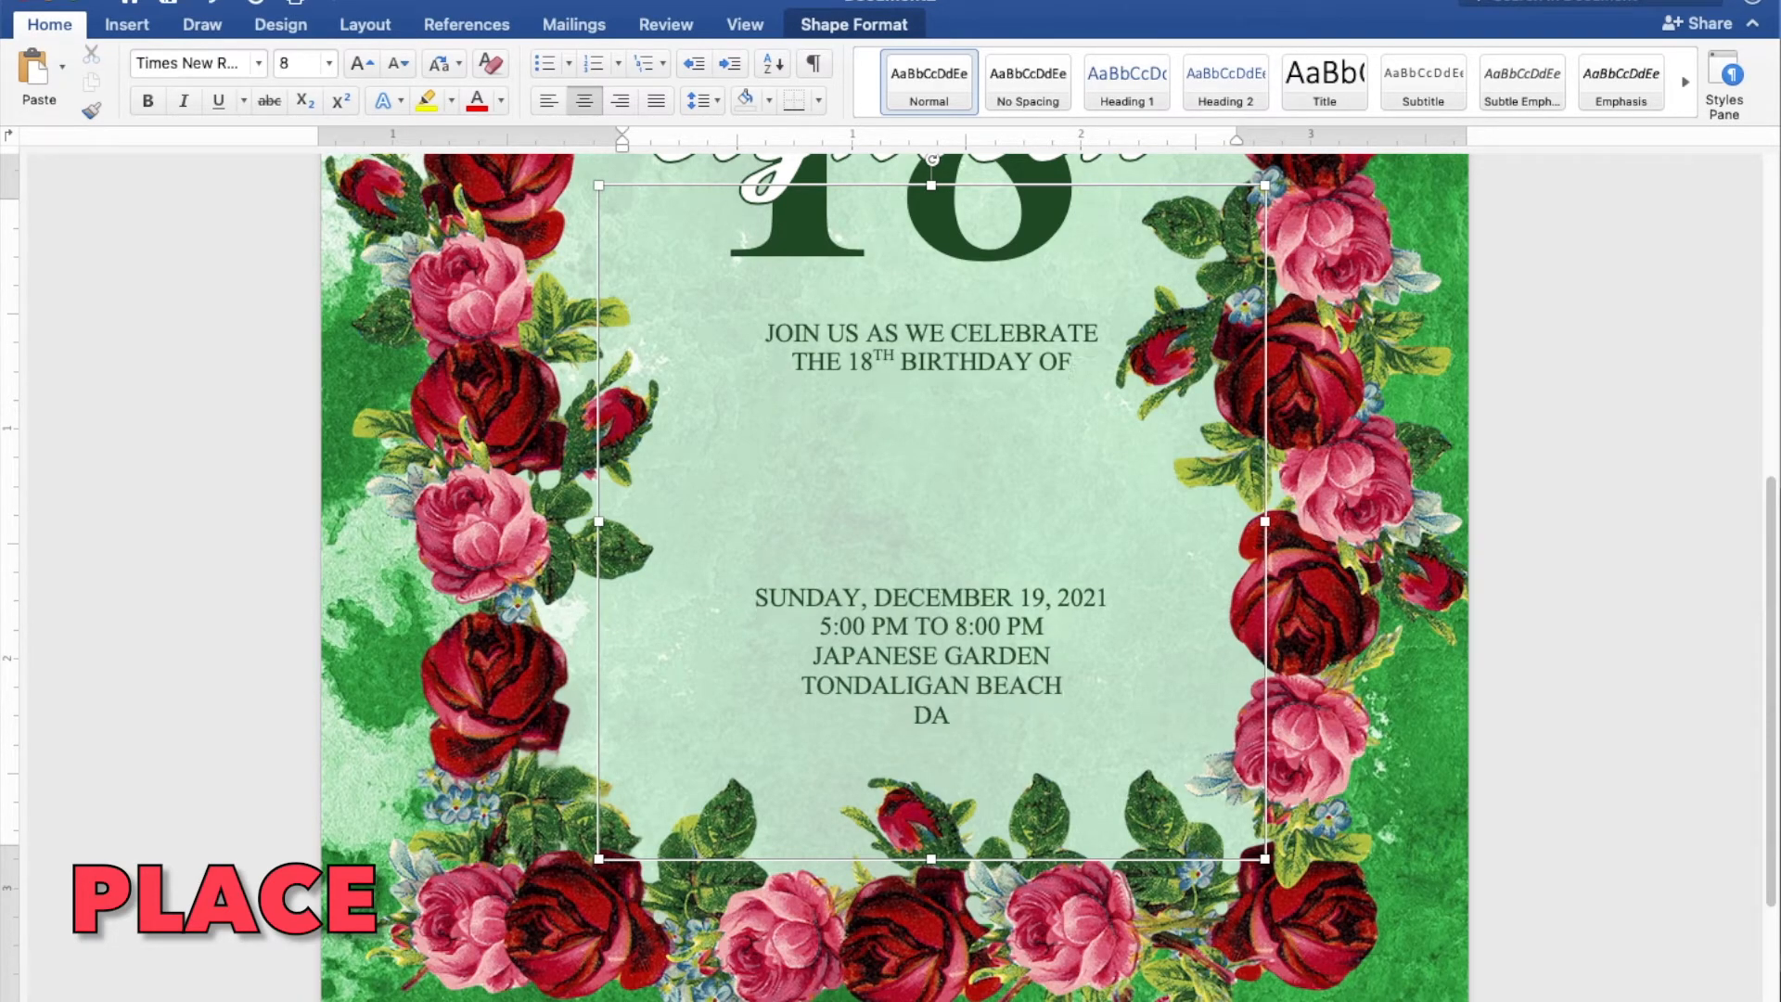
type("GUPAN CITY")
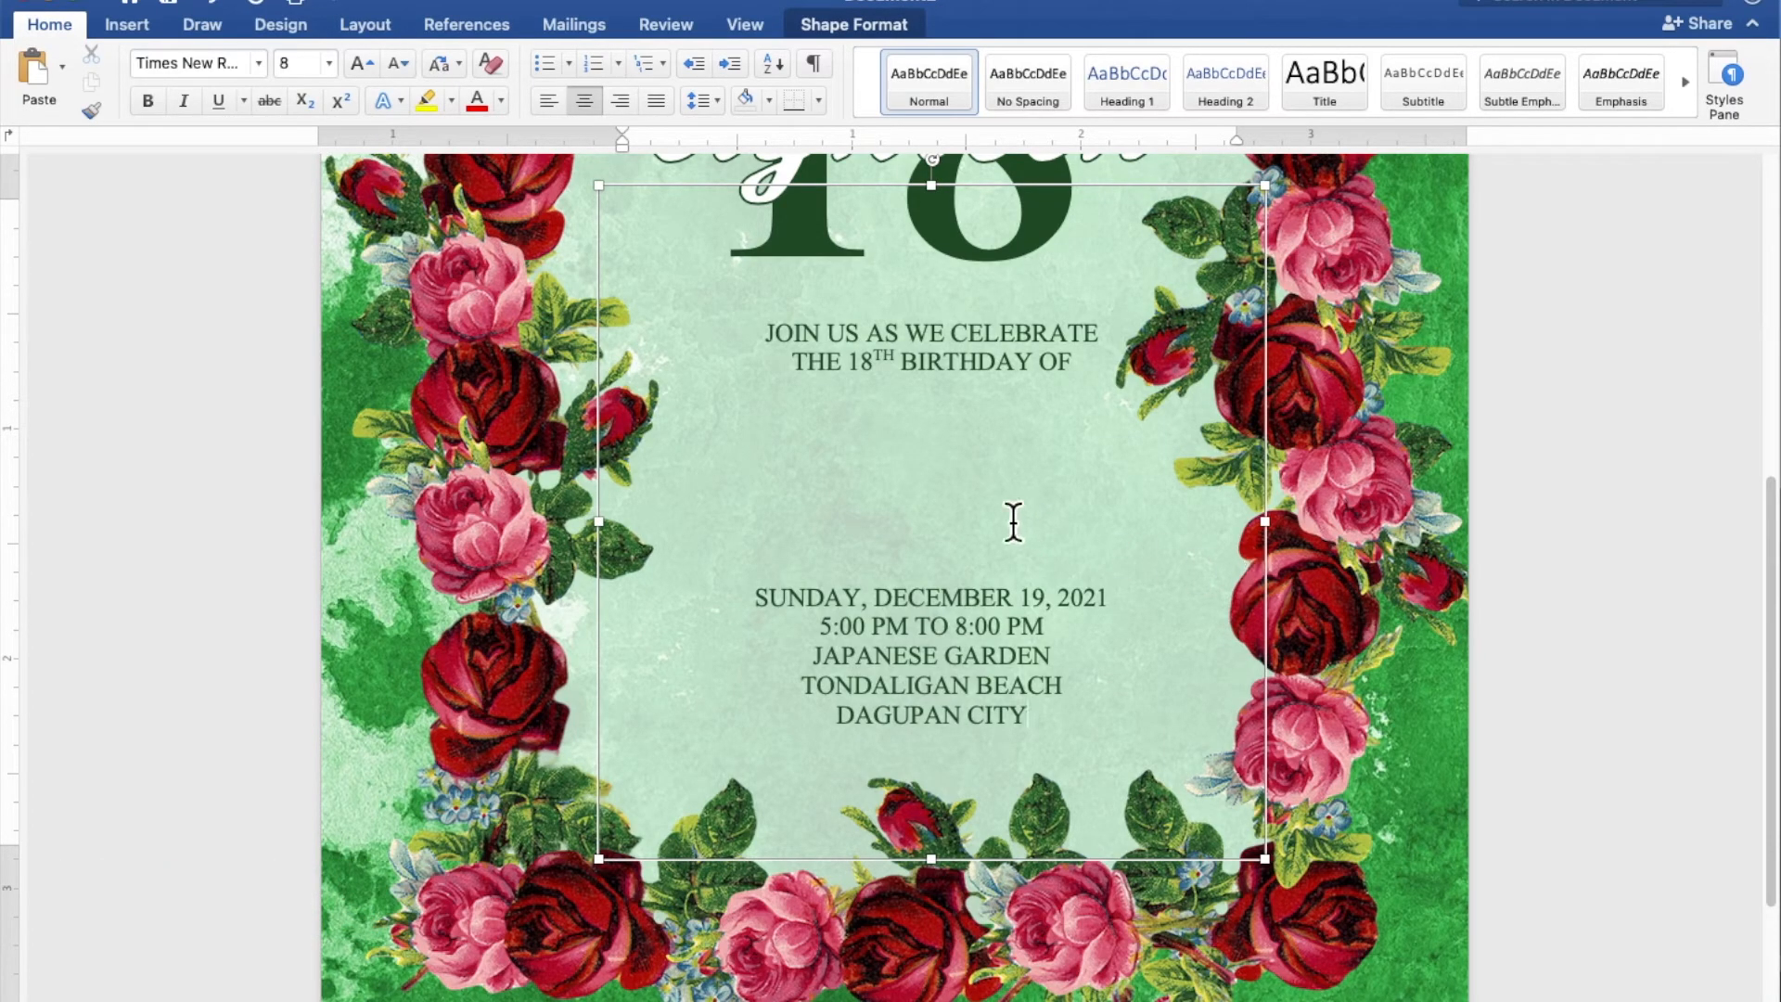
Add another blank line in the gap above the date and nudge the details box left to center it under the title
key("Return")
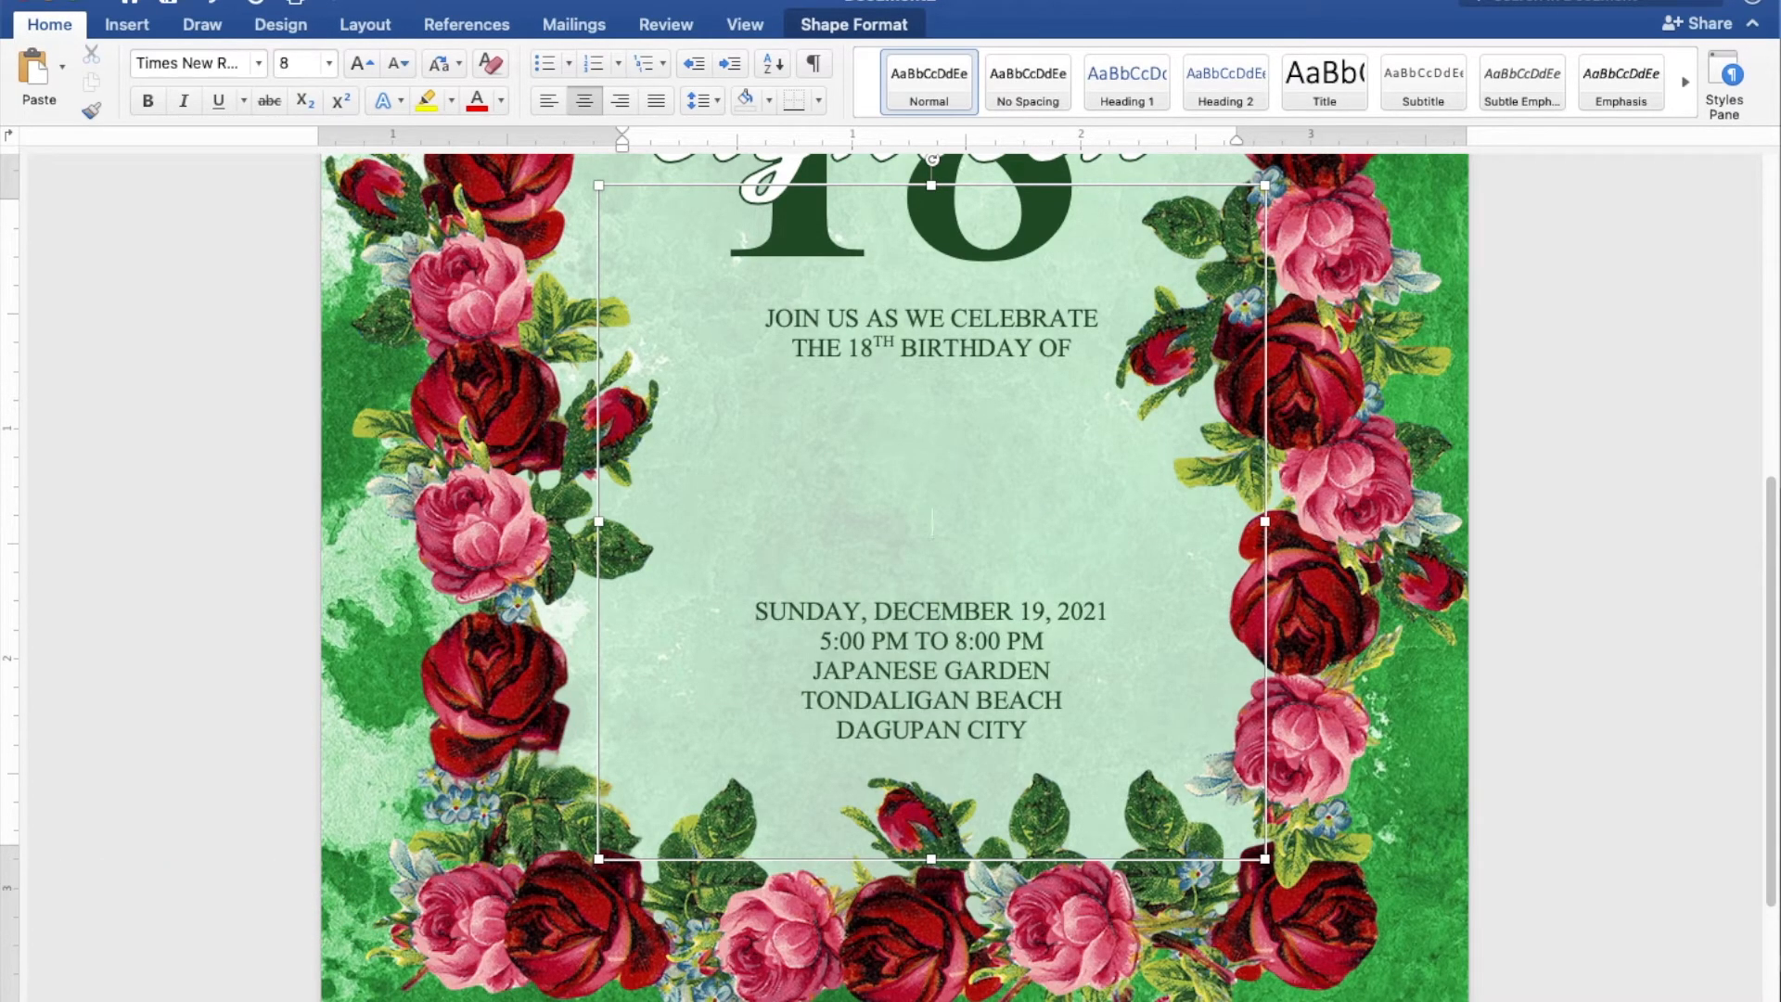
scroll(1013, 523, "down", 5)
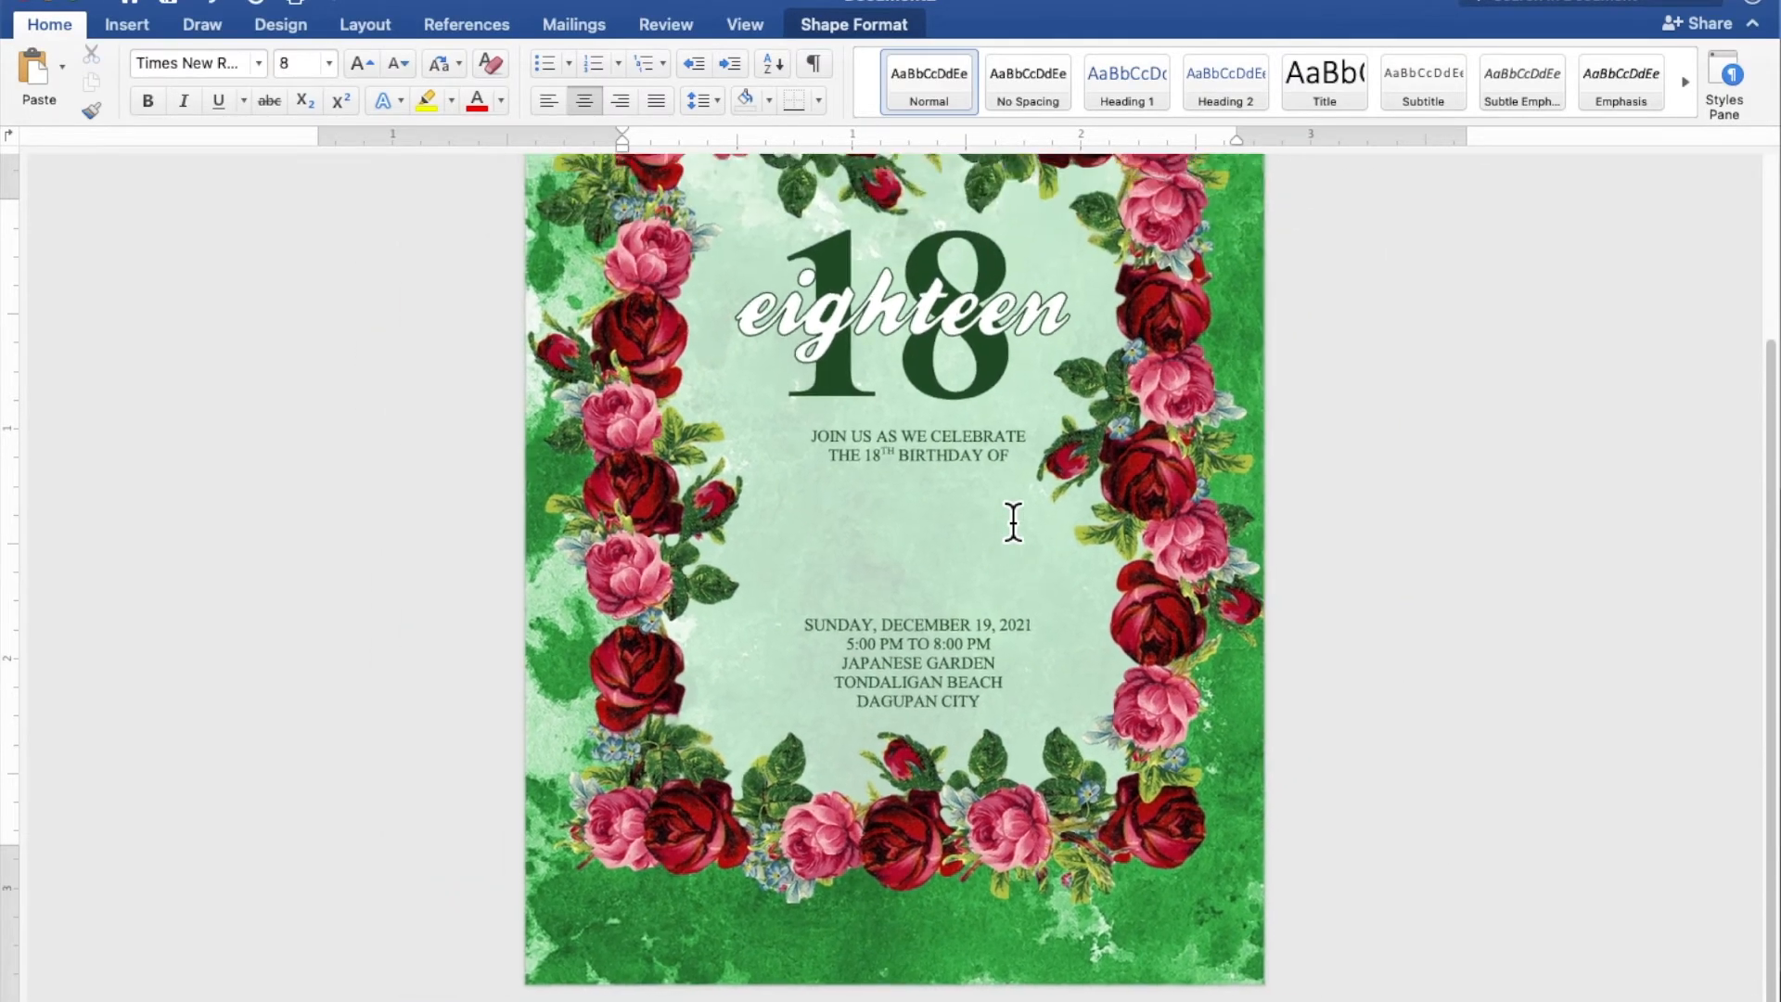
scroll(1013, 522, "down", 4)
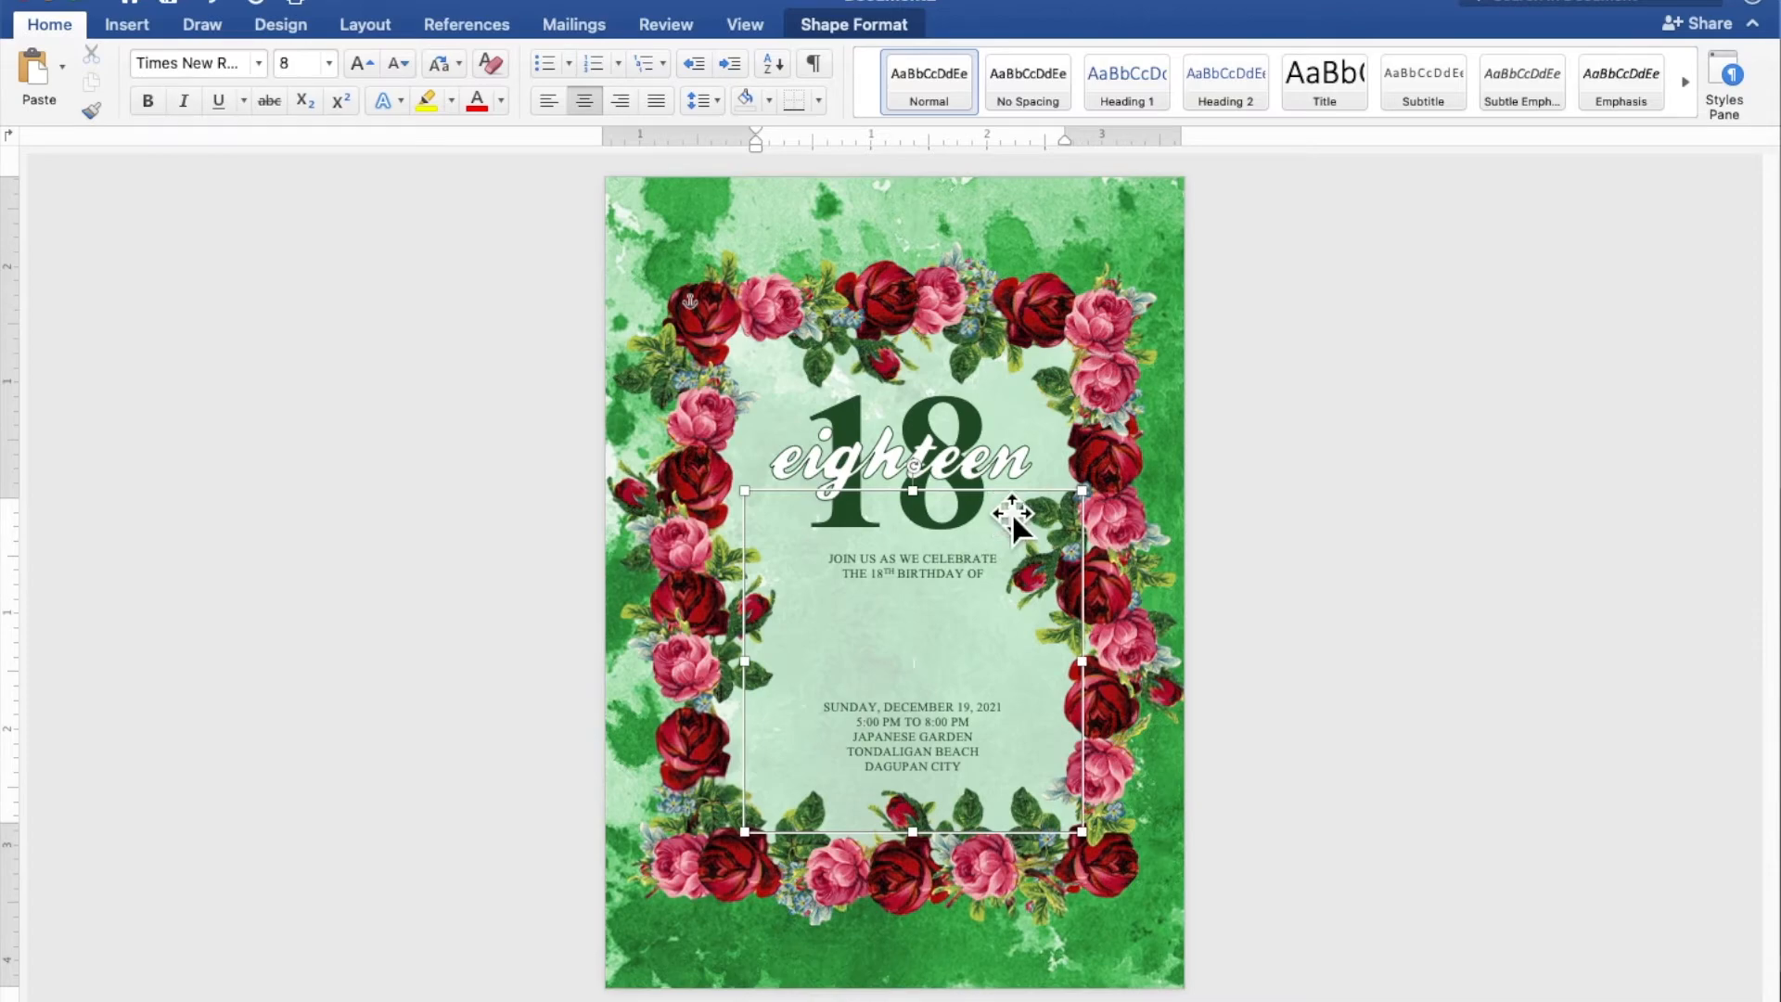
key("Left")
key("Left")
key("Left")
key("Left")
key("Left")
key("Left")
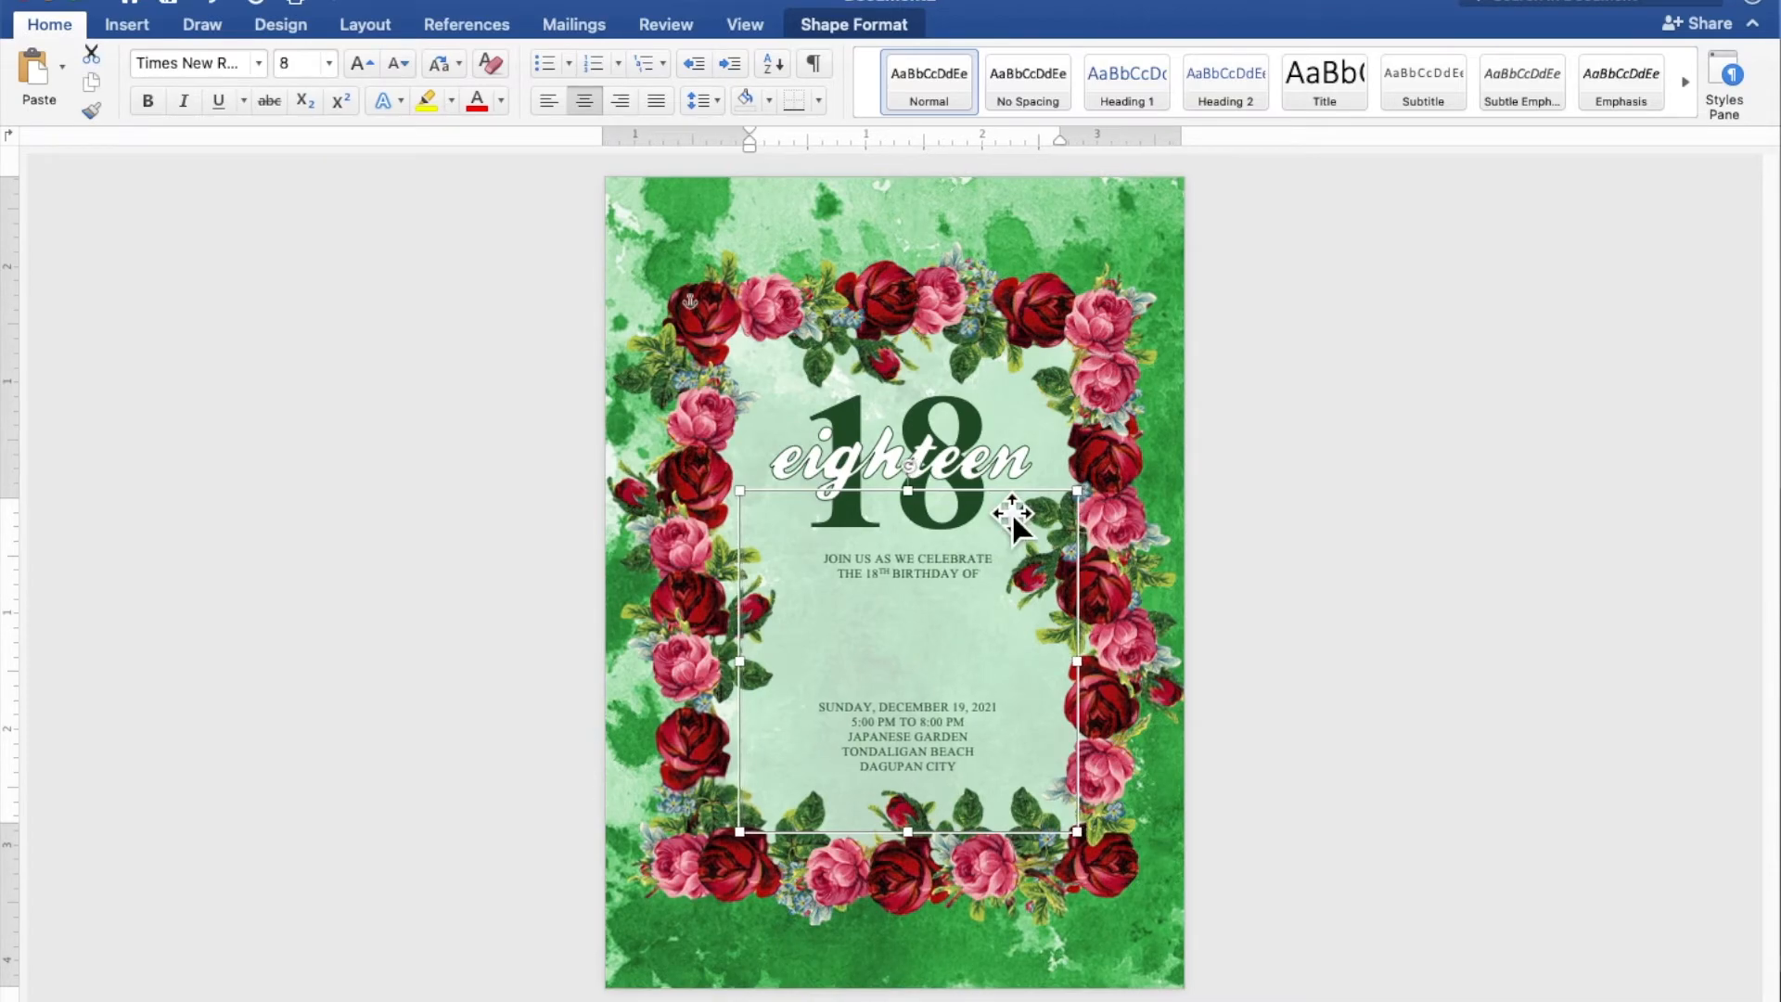
key("Left")
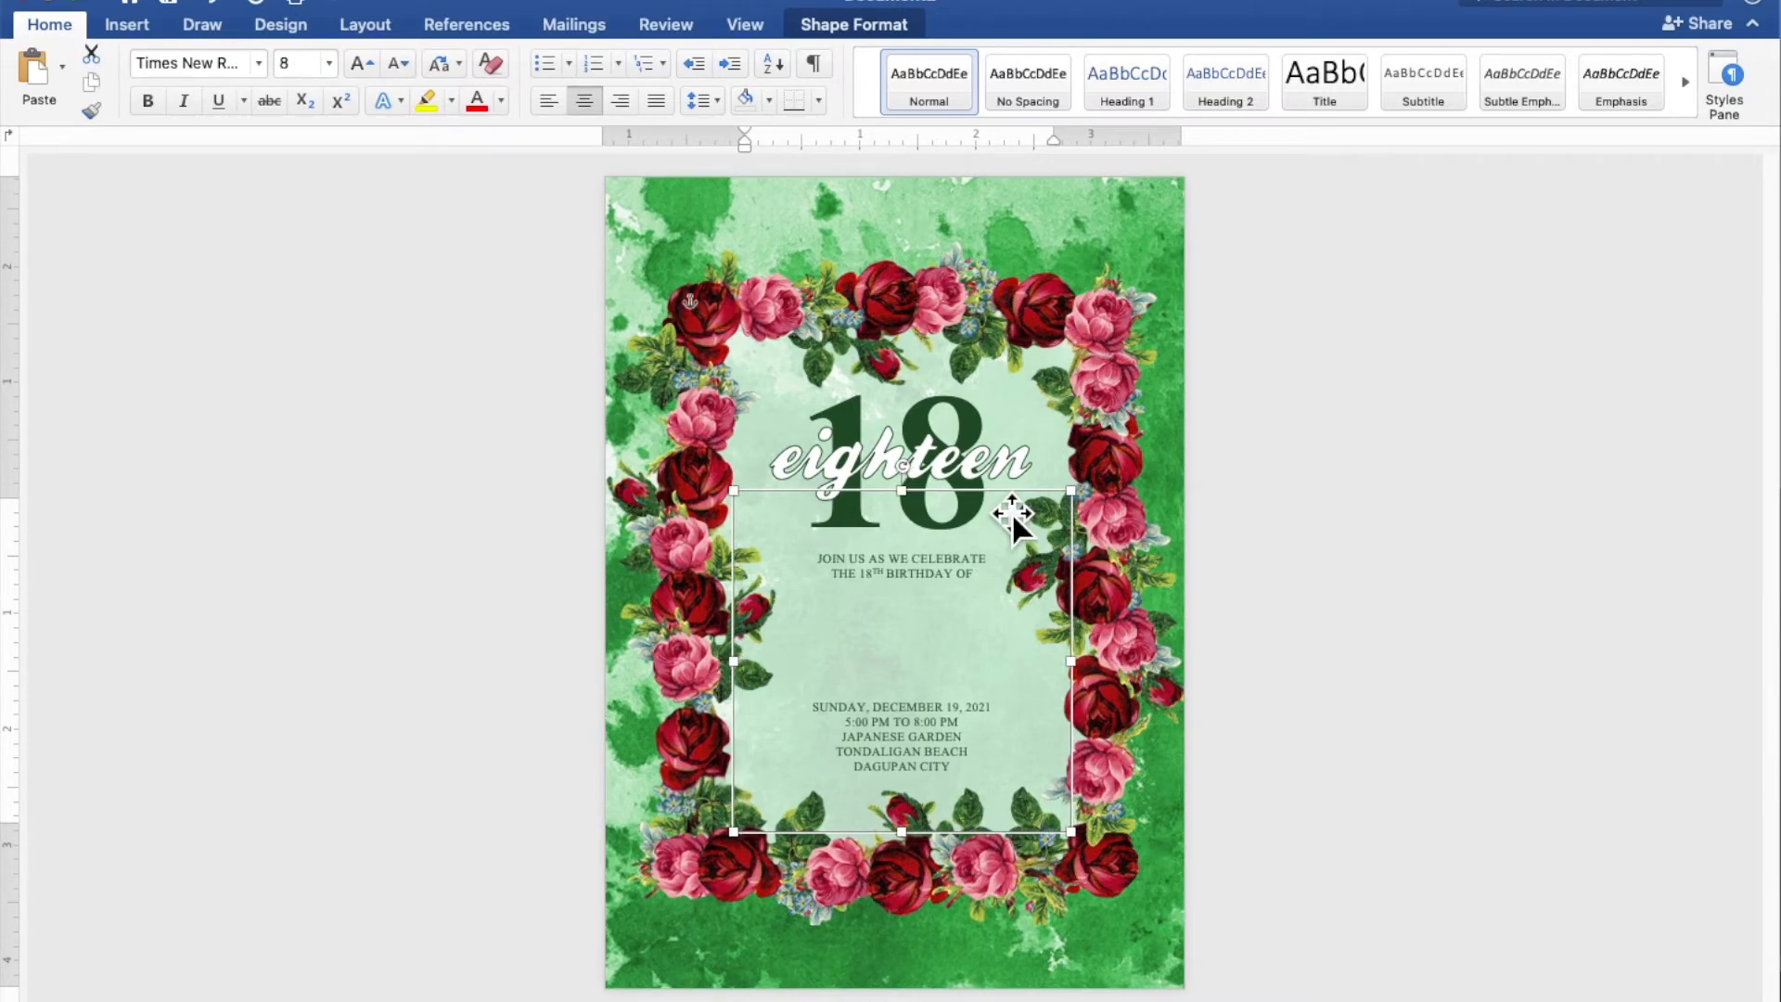
Duplicate the "eighteen" script text box and place the copy in the gap between the greeting and the date
left_click(979, 471)
right_click(968, 465)
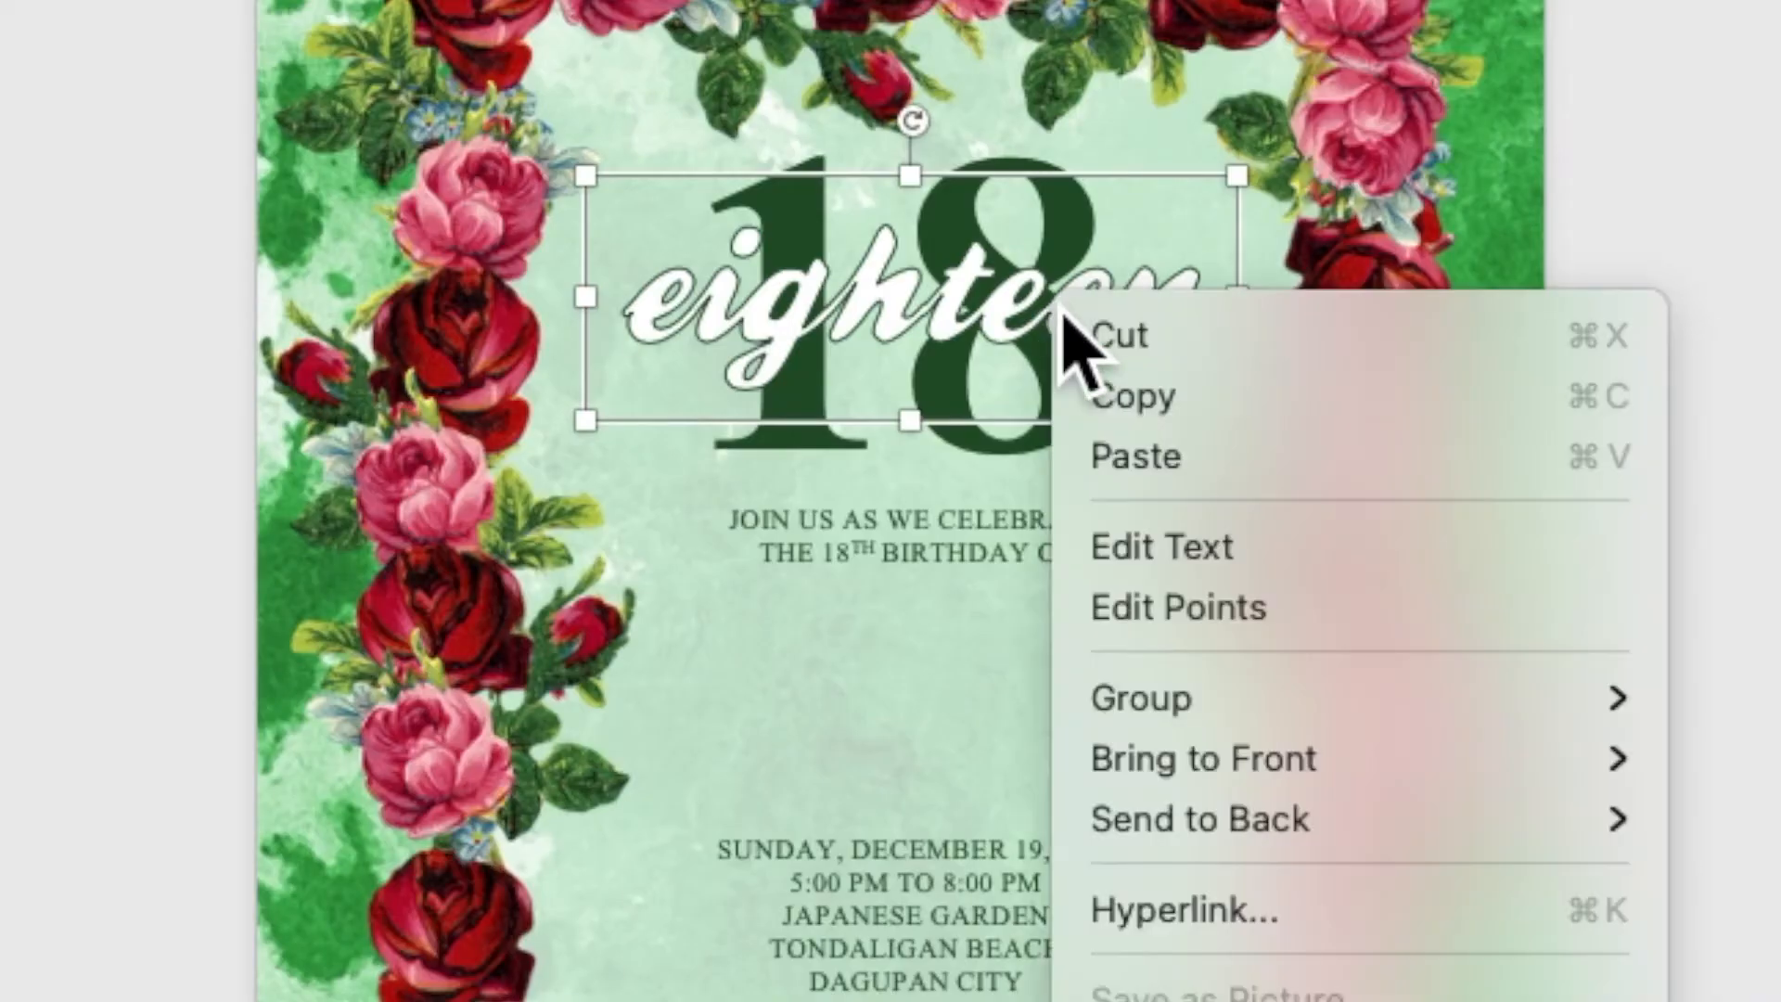
left_click(1101, 404)
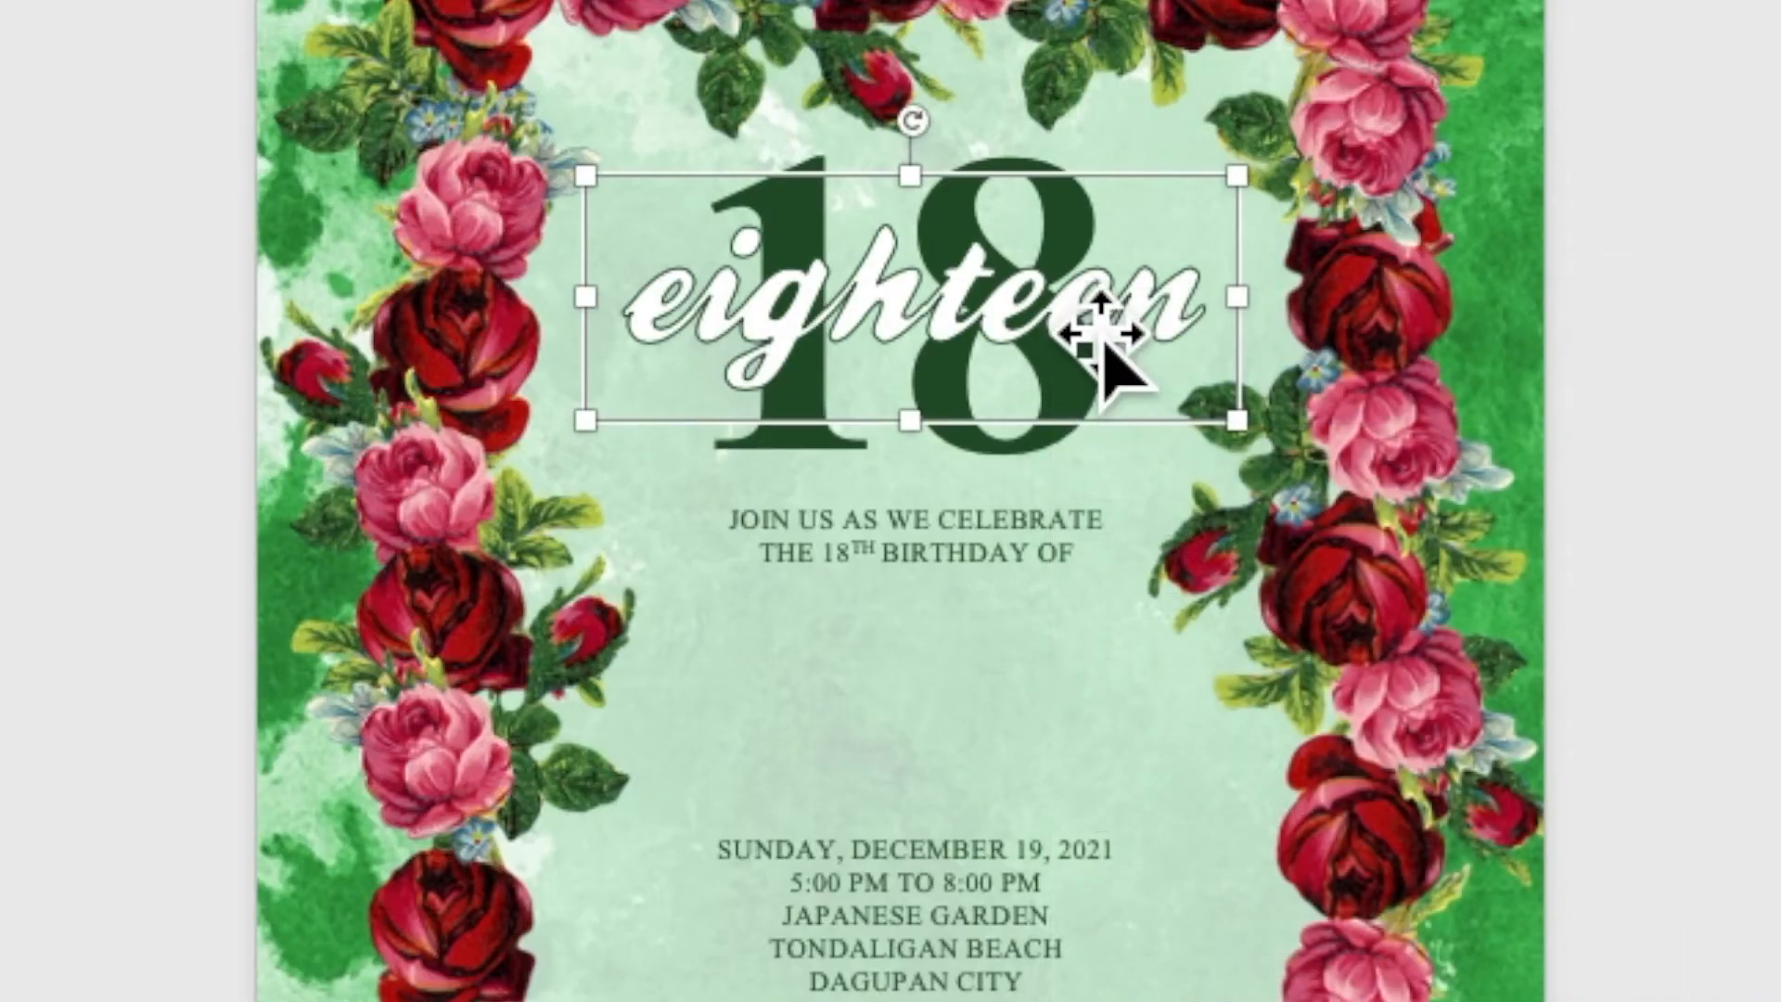
right_click(1076, 315)
left_click(1125, 449)
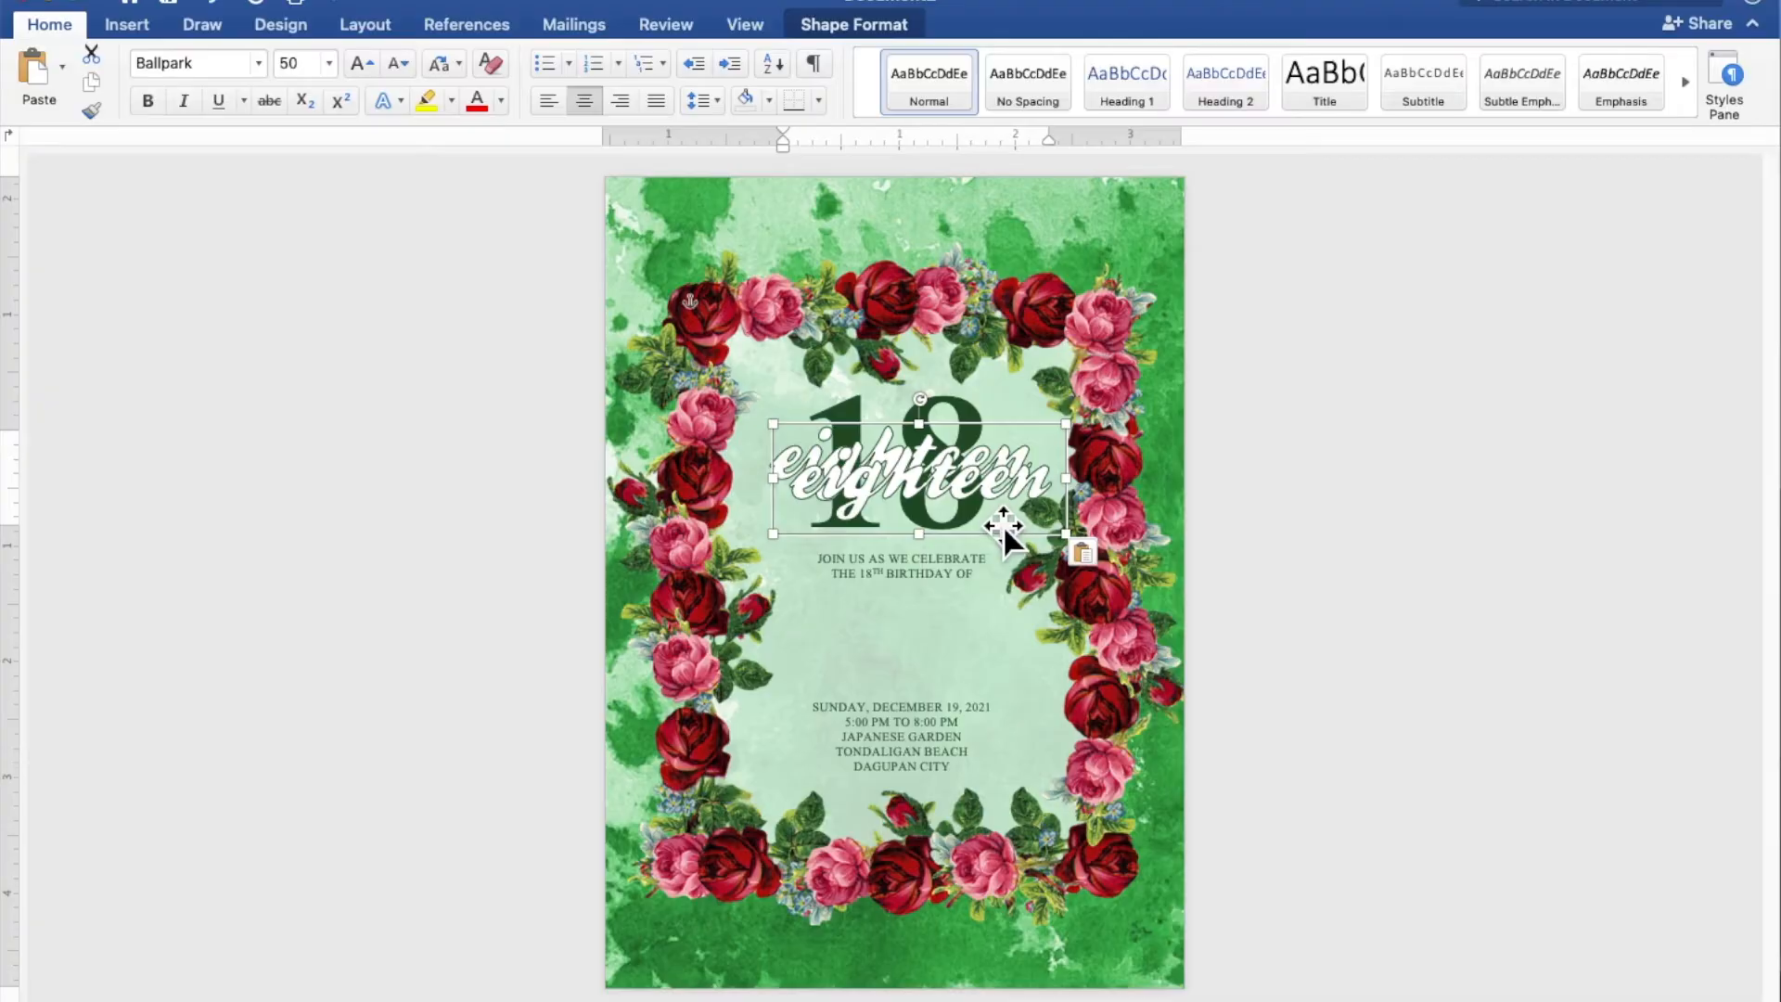
left_click_drag(984, 495, 970, 654)
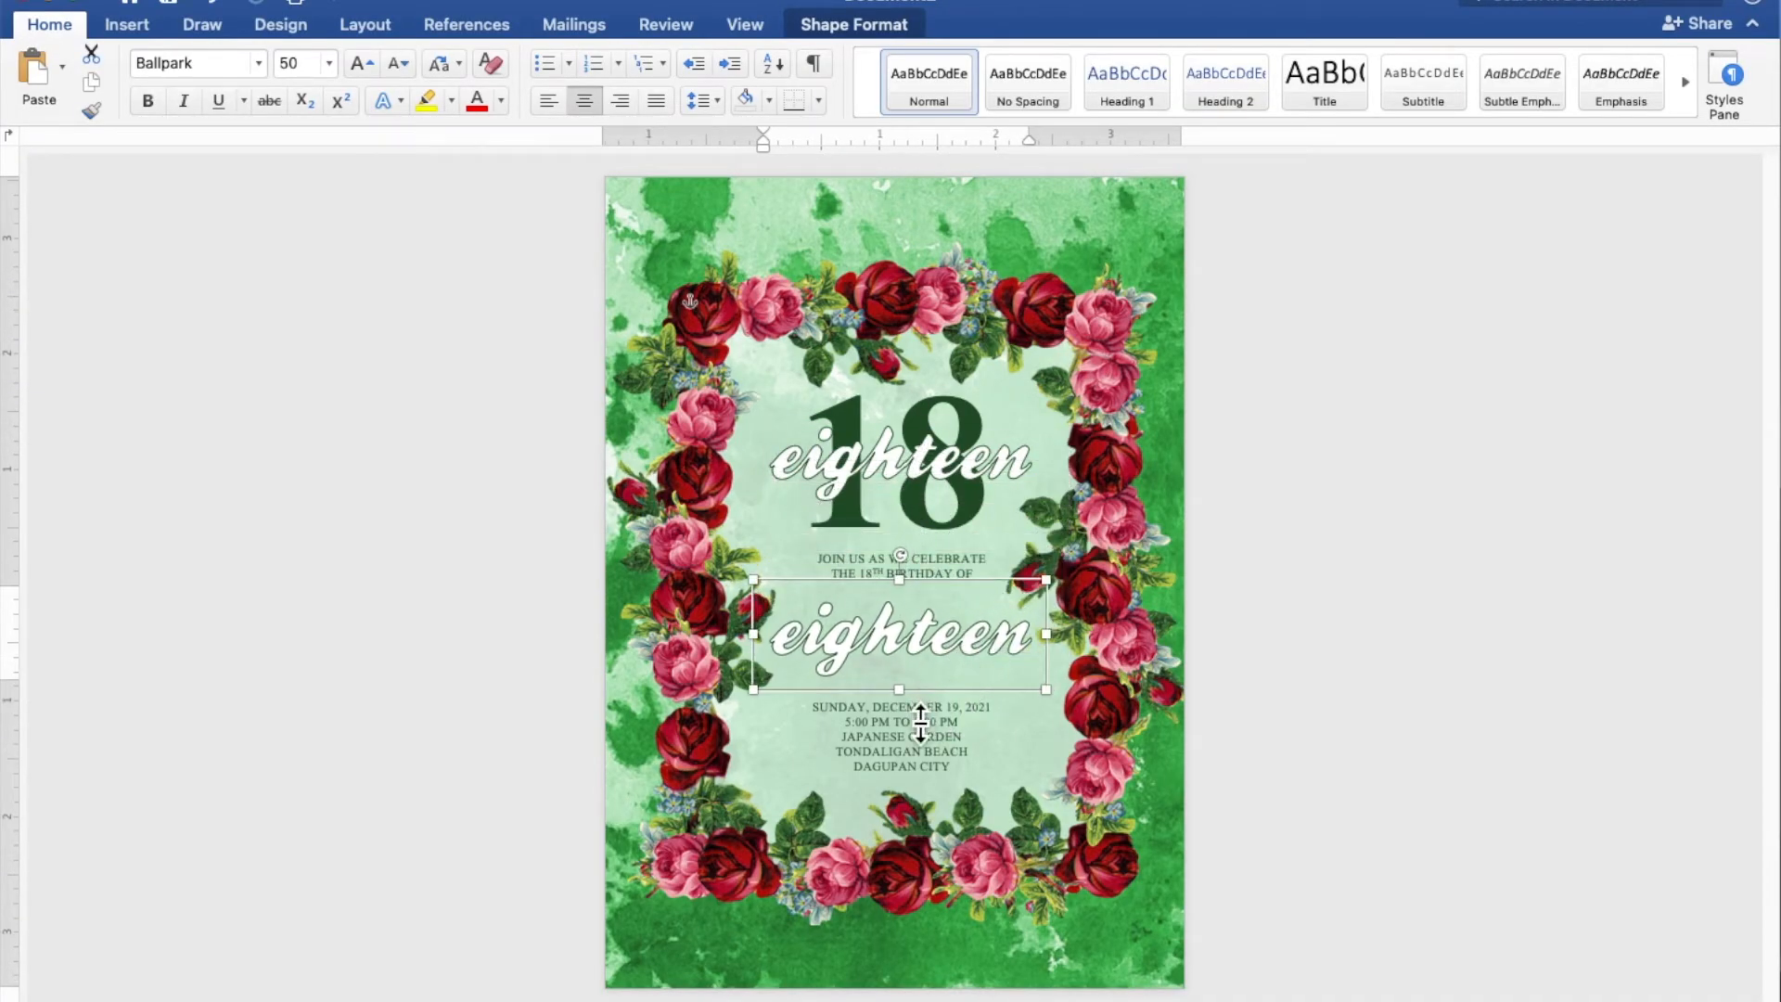
Make the copied text box taller and replace its text with the celebrant's first name and surname on two lines
left_click_drag(920, 715, 922, 777)
left_click_drag(1044, 691, 804, 698)
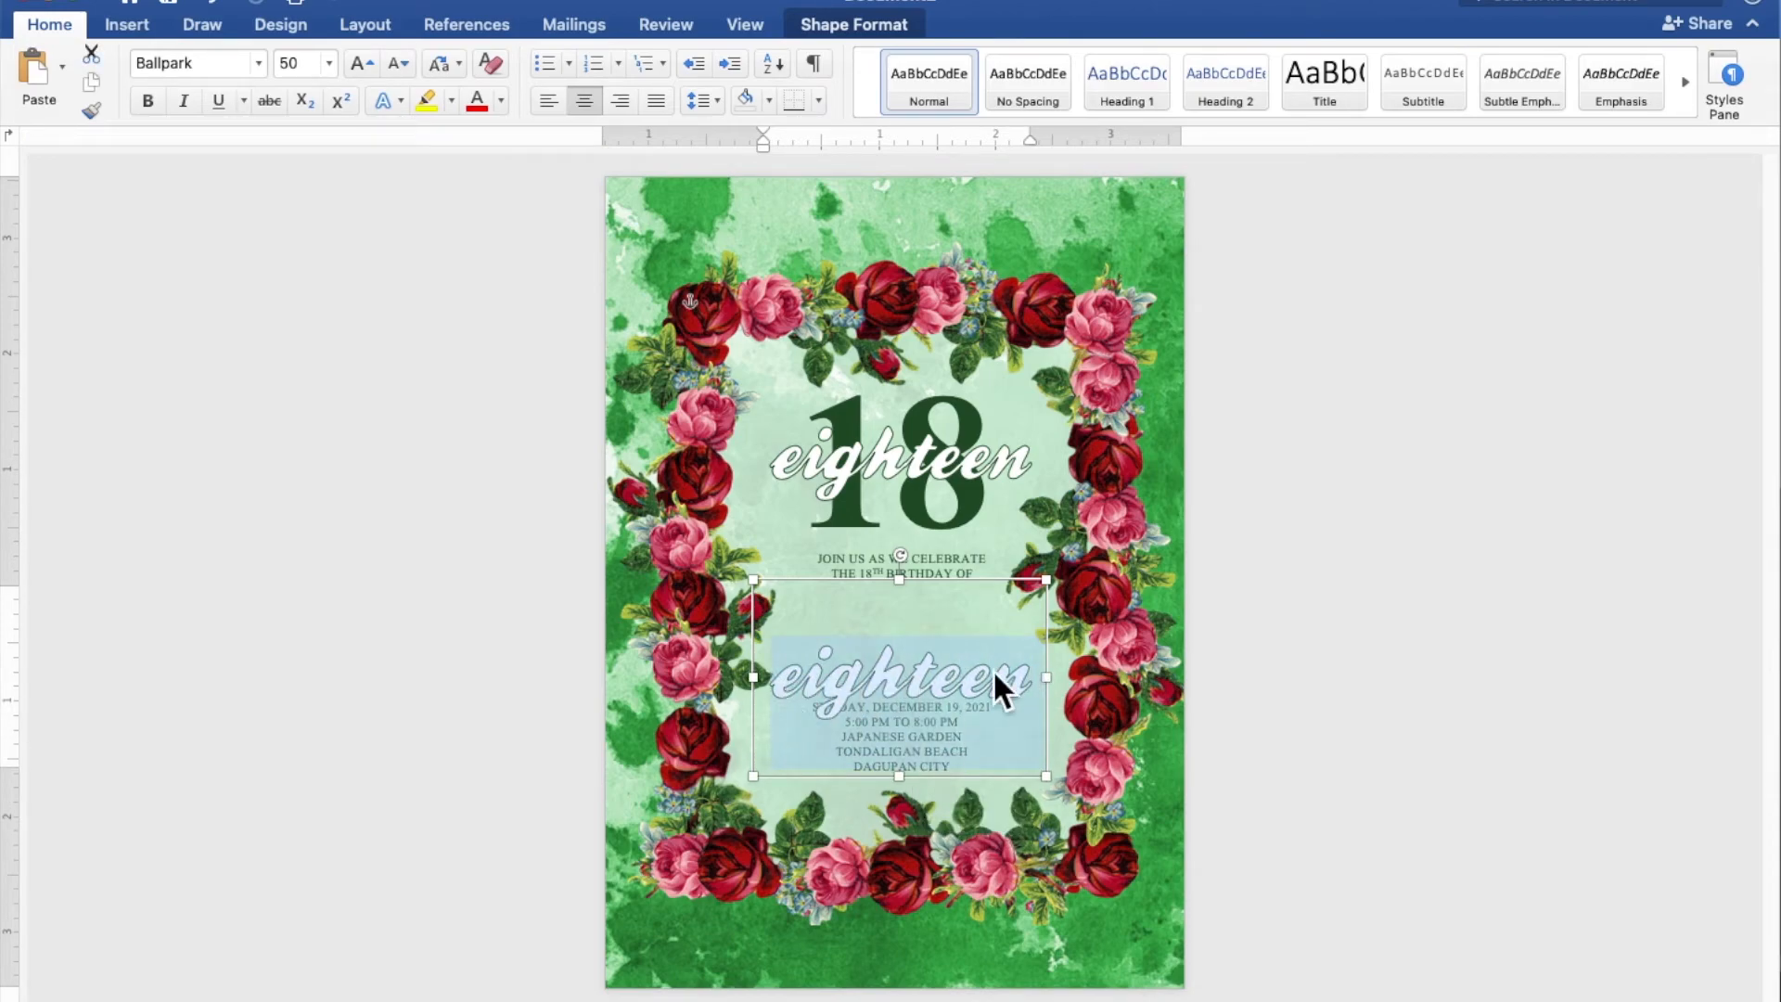
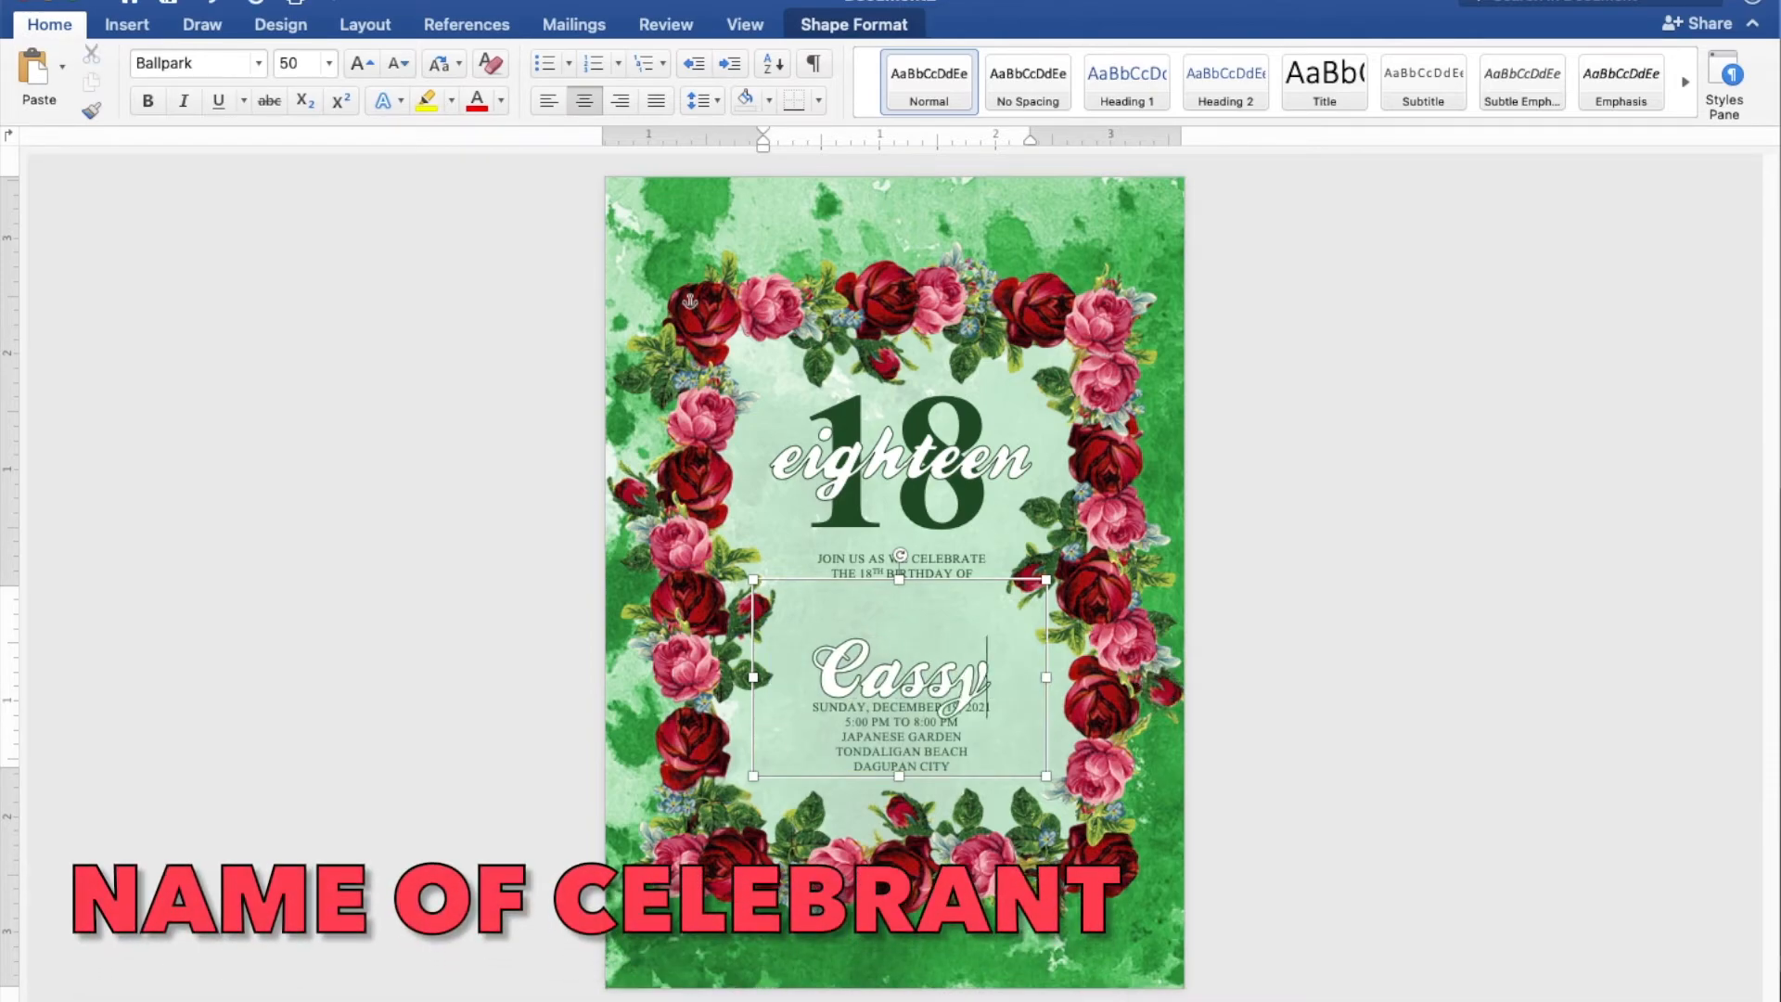
key("Return")
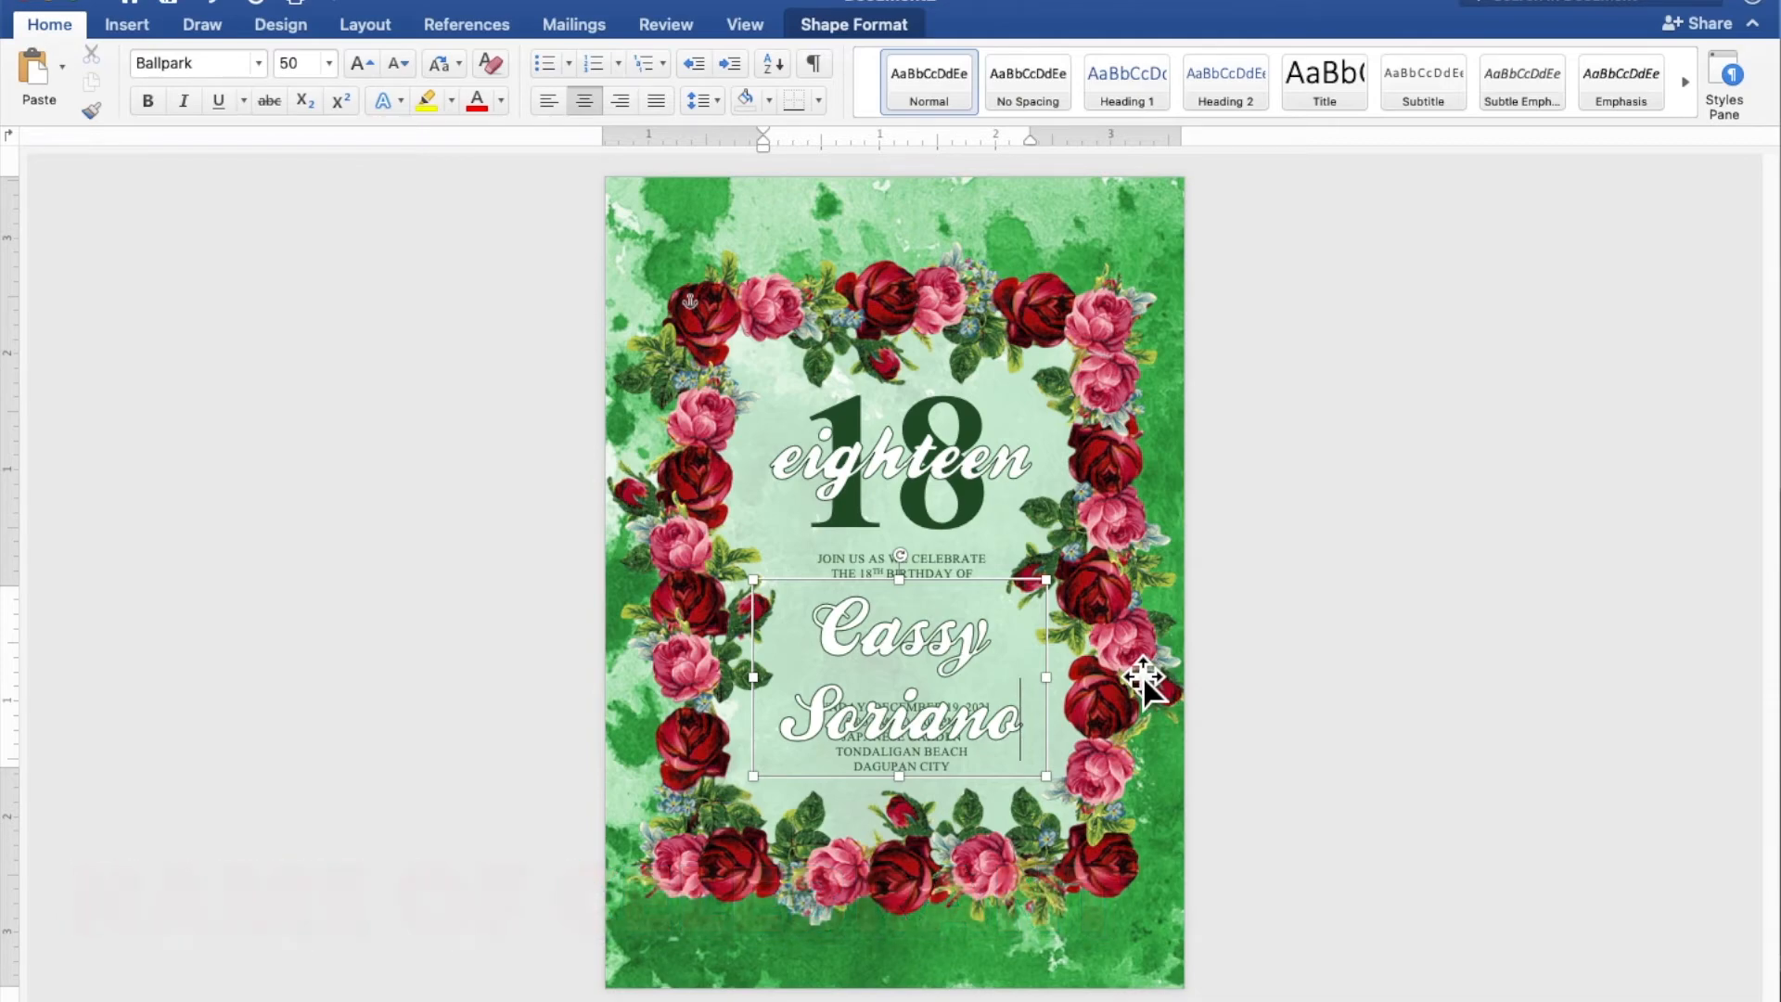
Move the name text box slightly up and set the name's font size to 45
left_click_drag(987, 595, 987, 577)
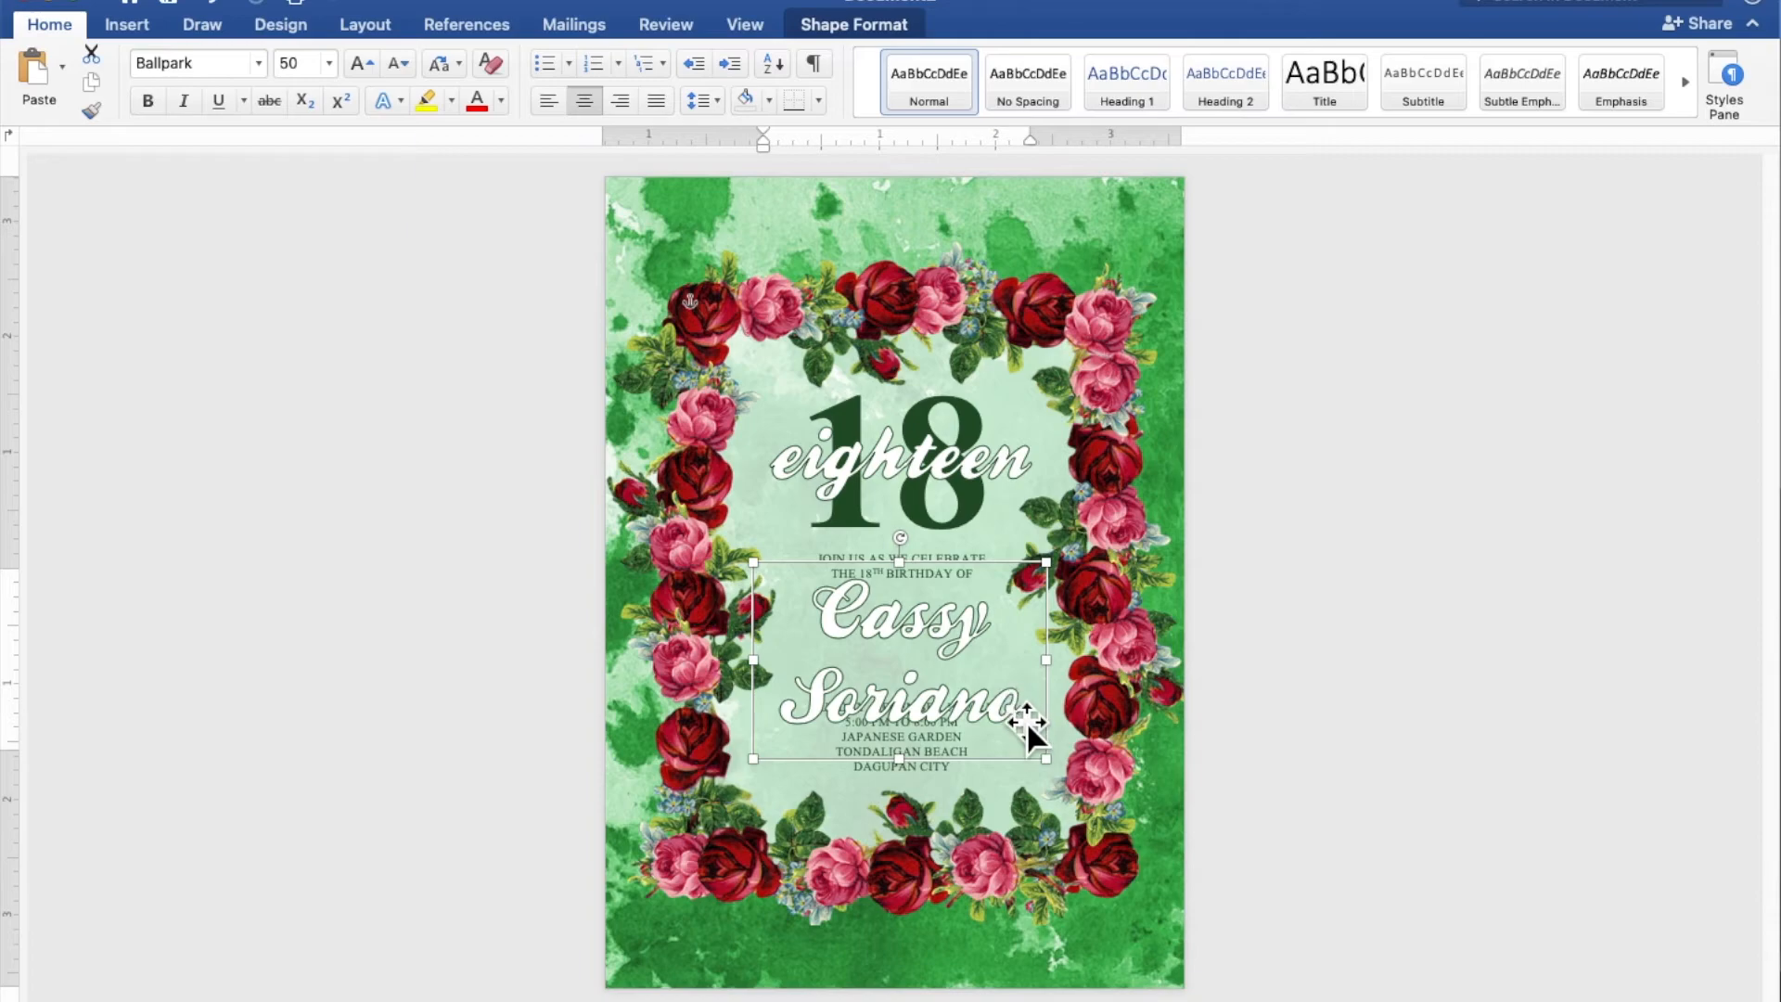
left_click_drag(1024, 716, 828, 640)
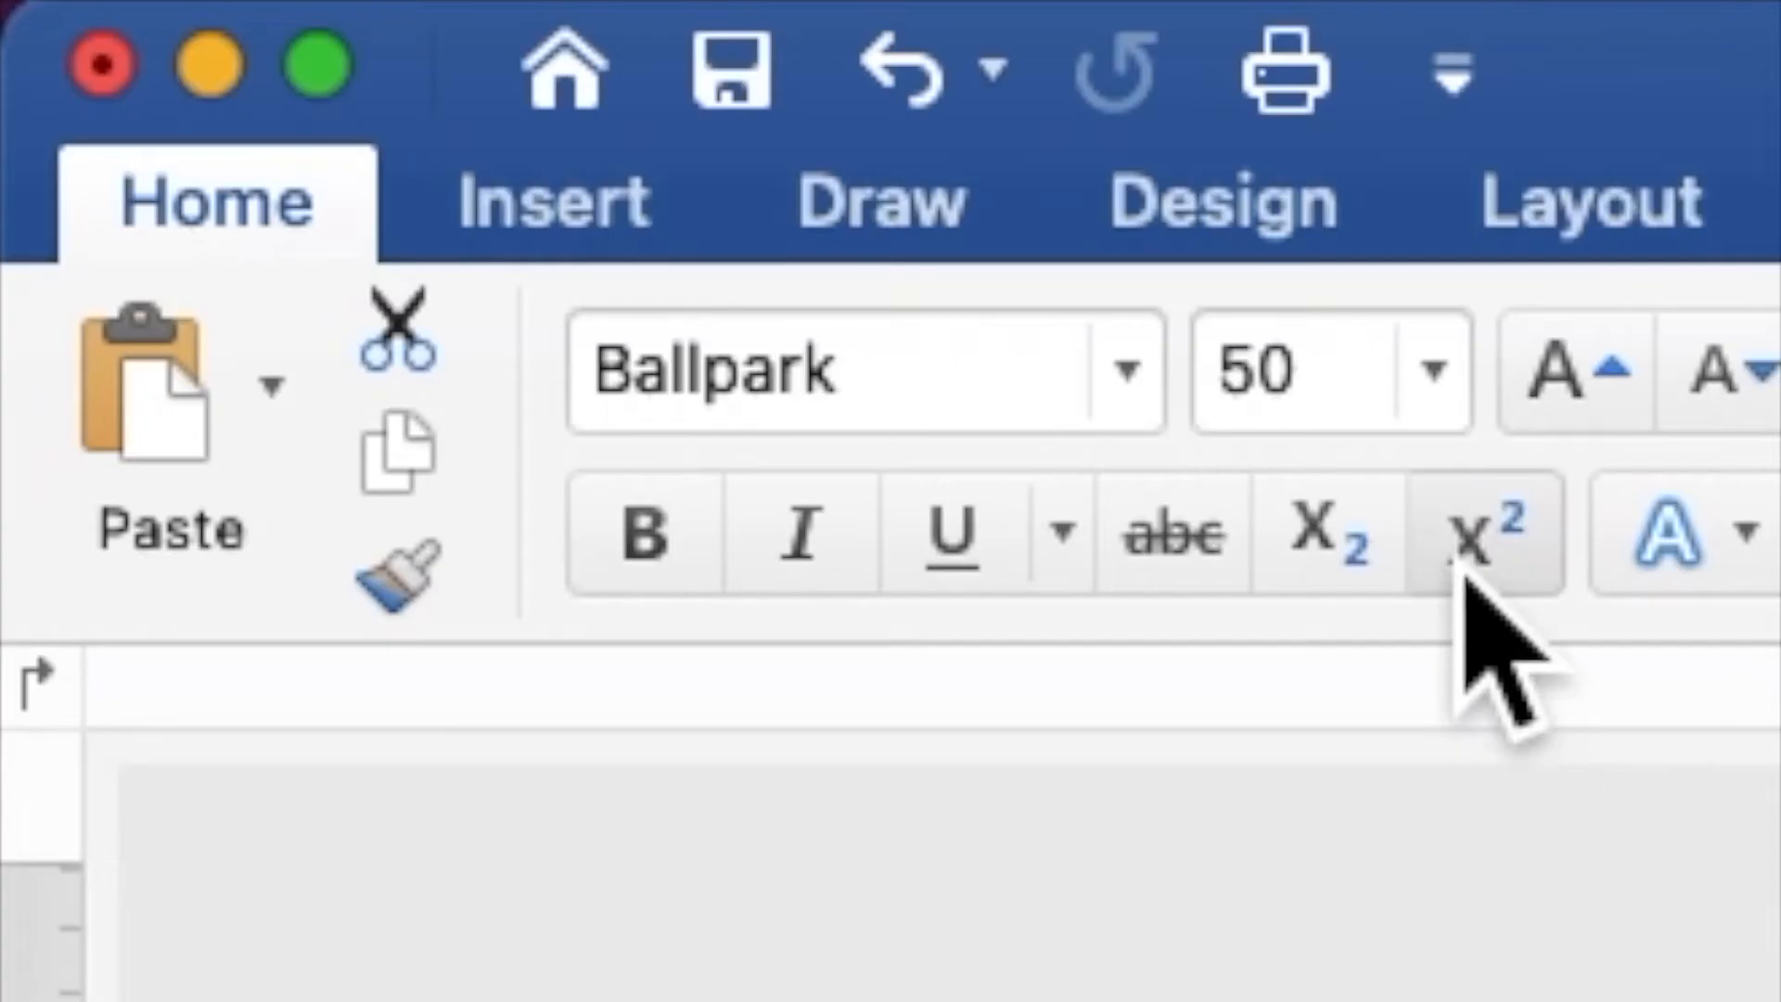
double_click(1260, 412)
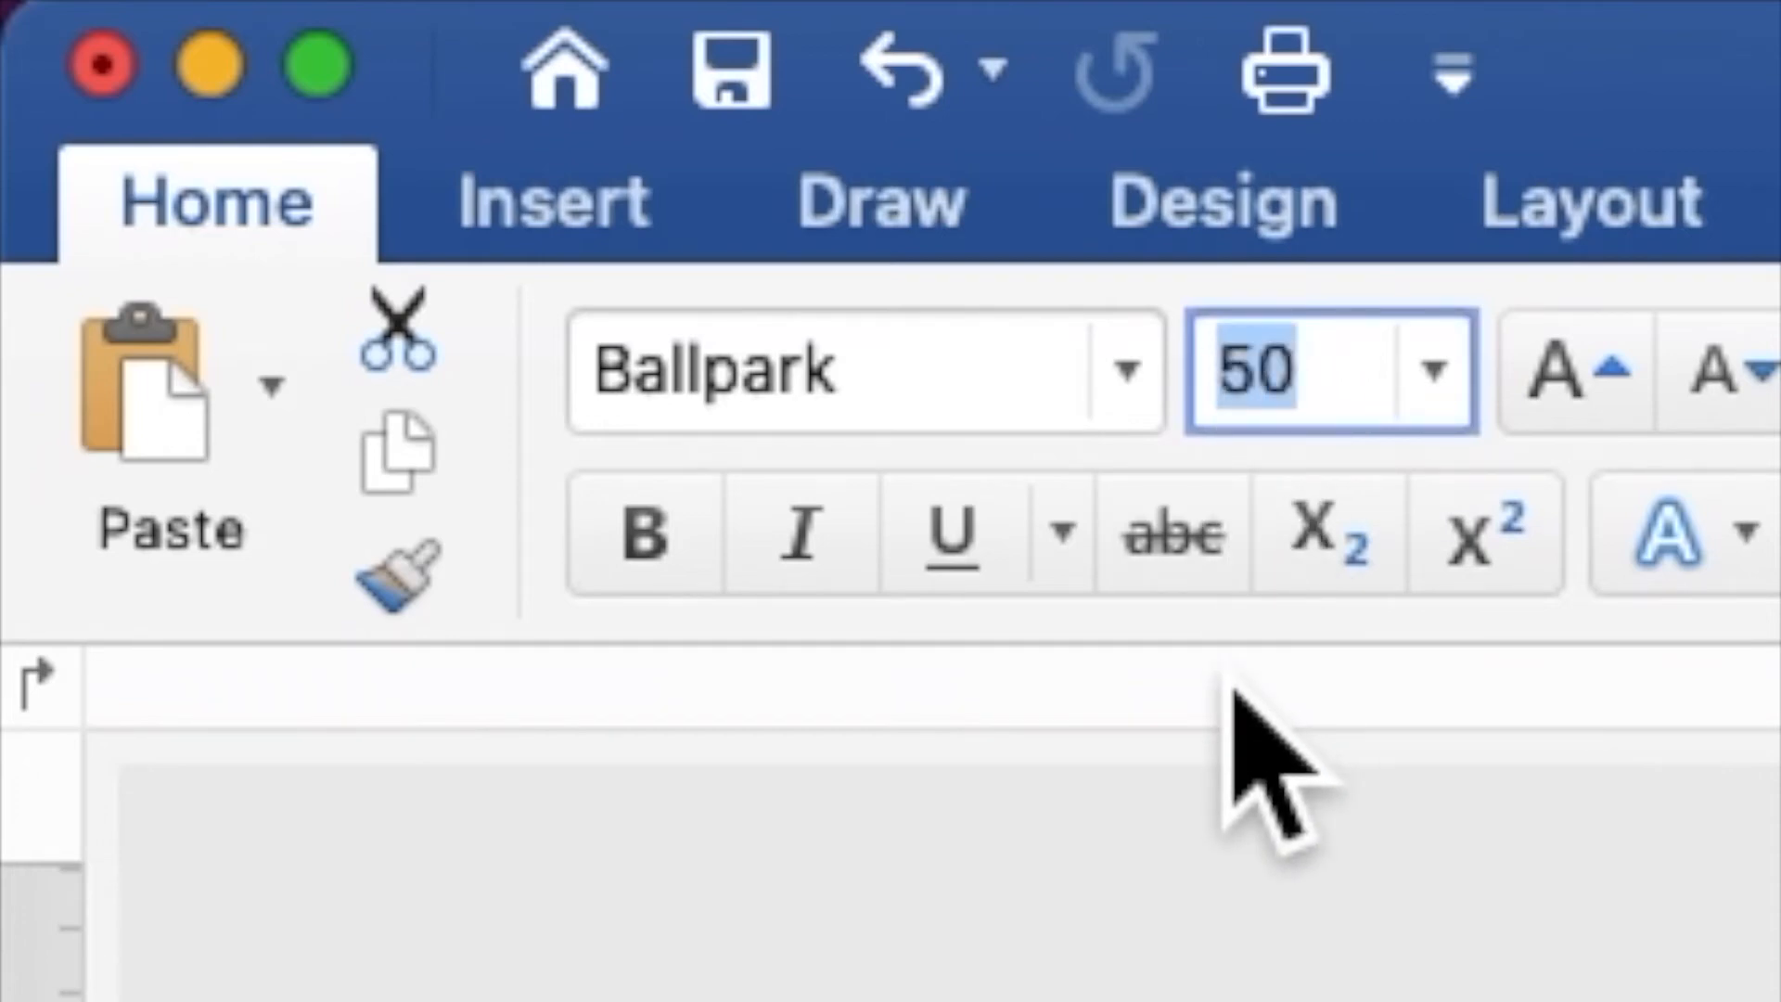
type("45")
key("Return")
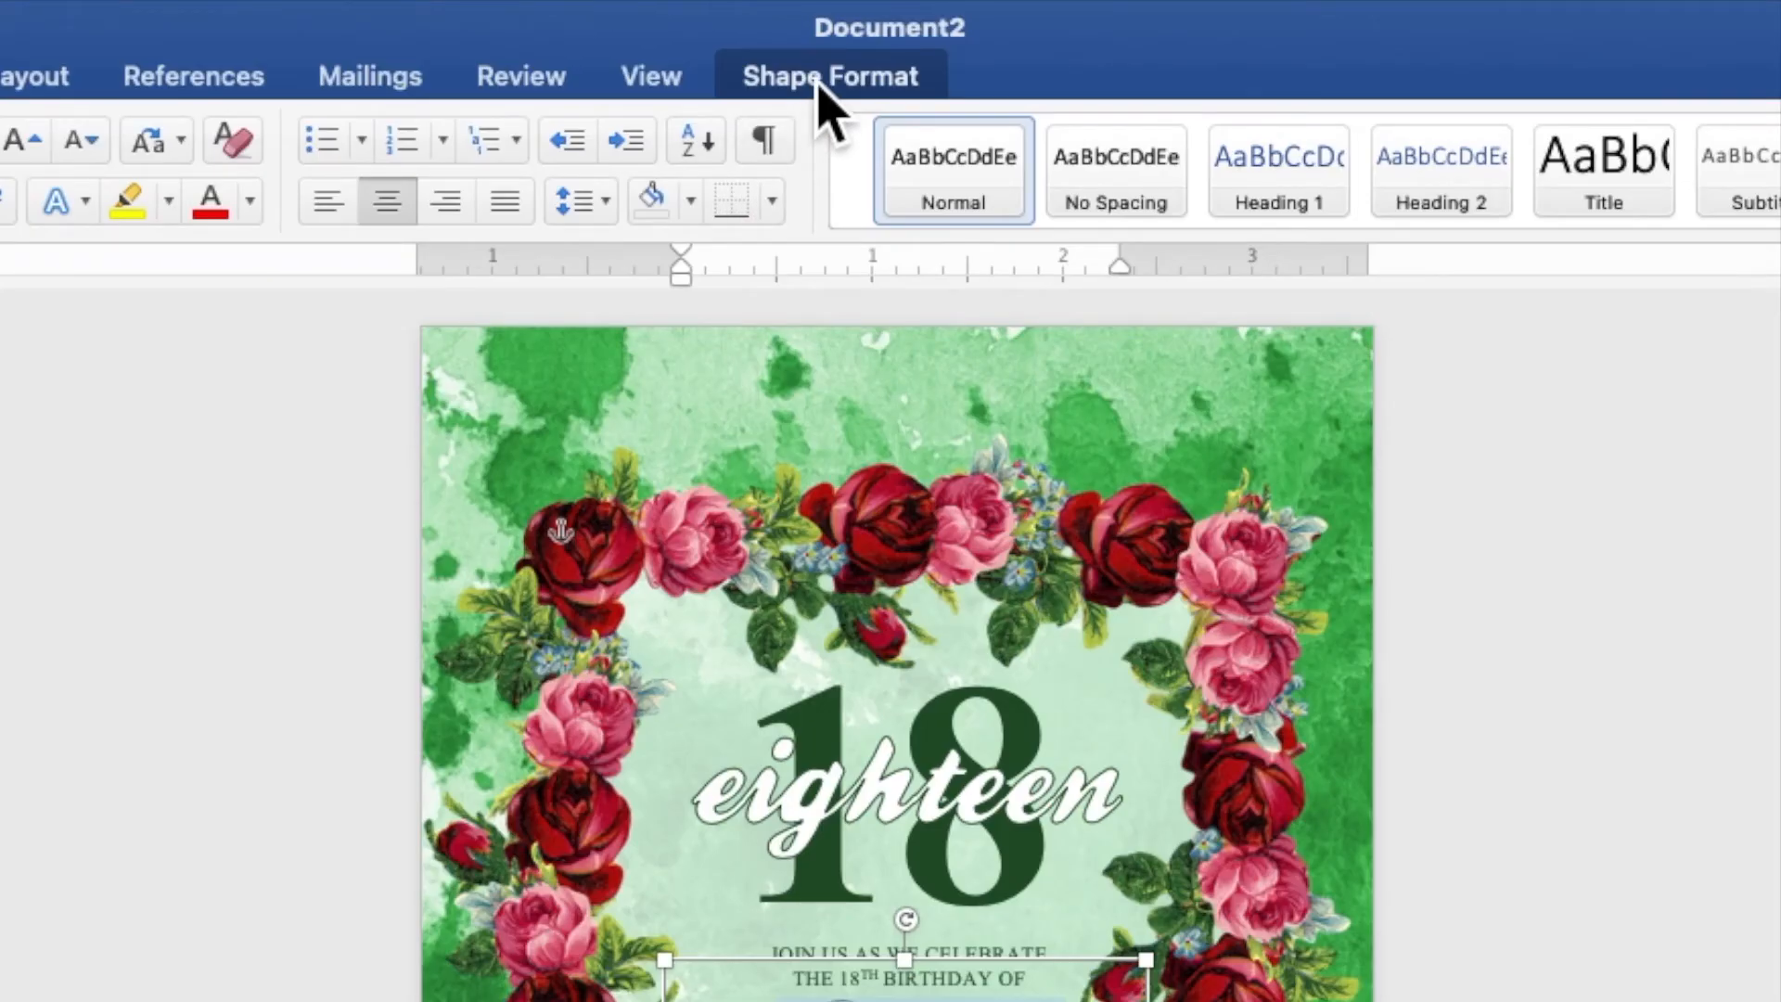
Give the celebrant's name a dark red text fill from the recent colors and a white text outline
left_click(819, 82)
left_click(865, 148)
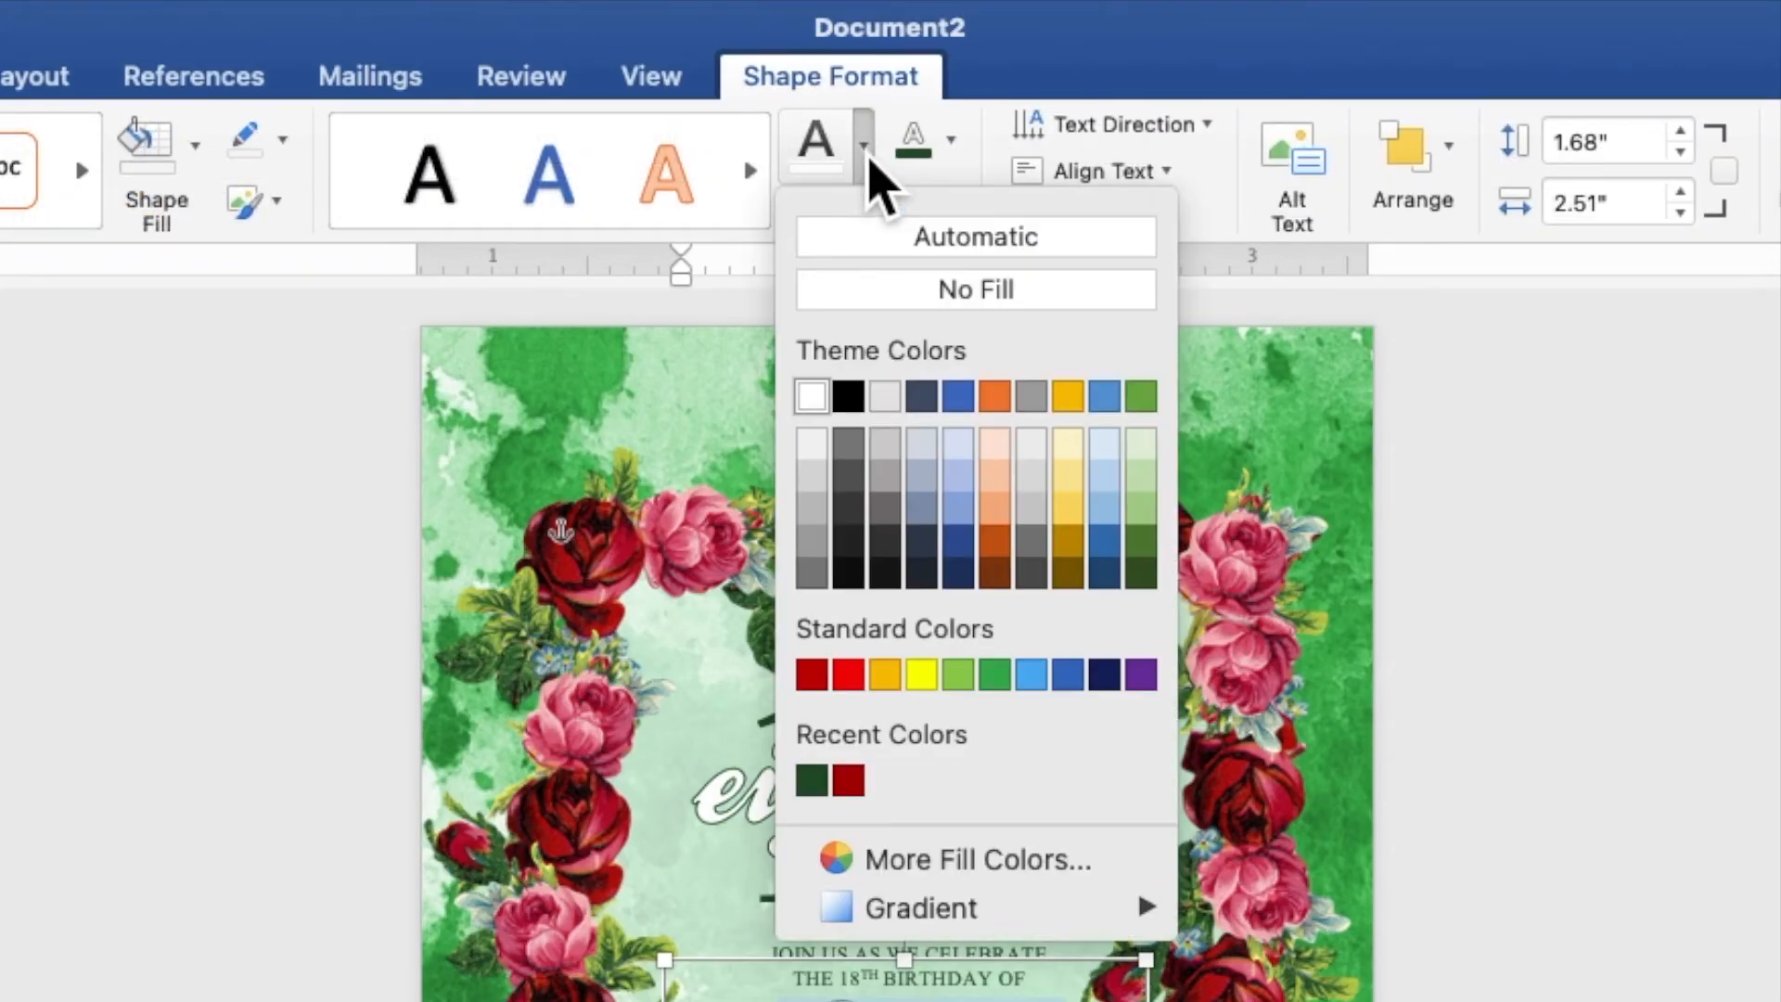
left_click(863, 784)
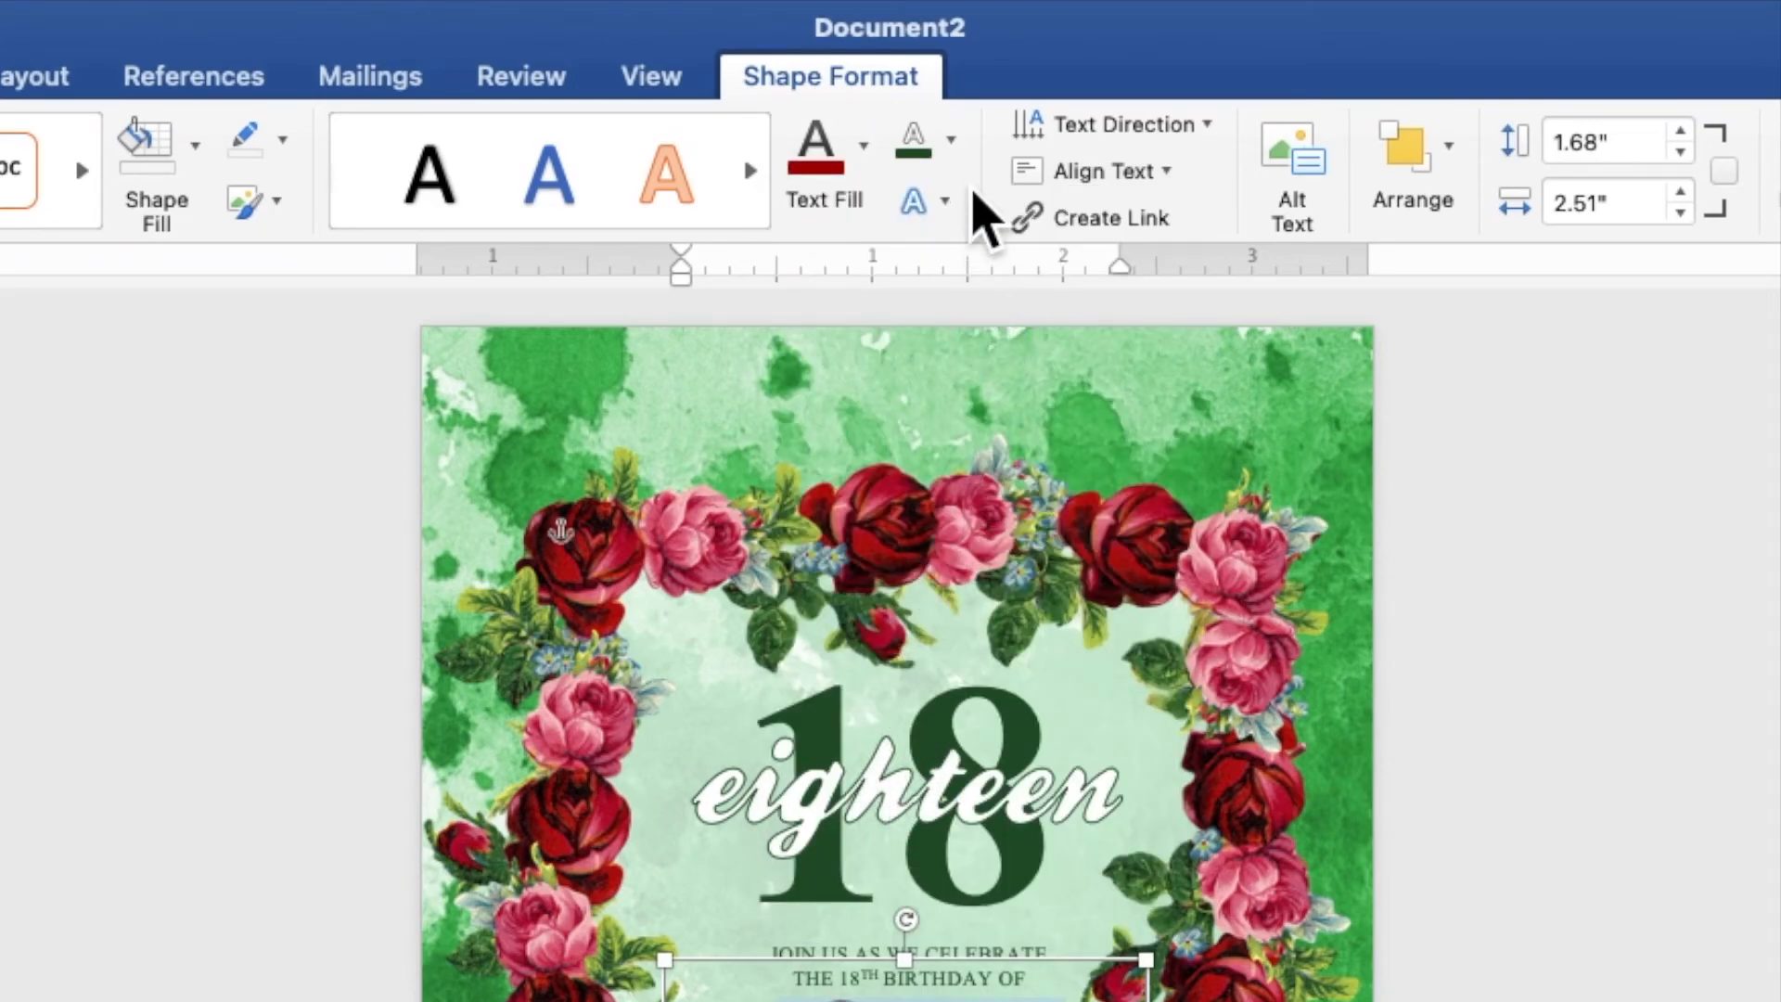
left_click(951, 141)
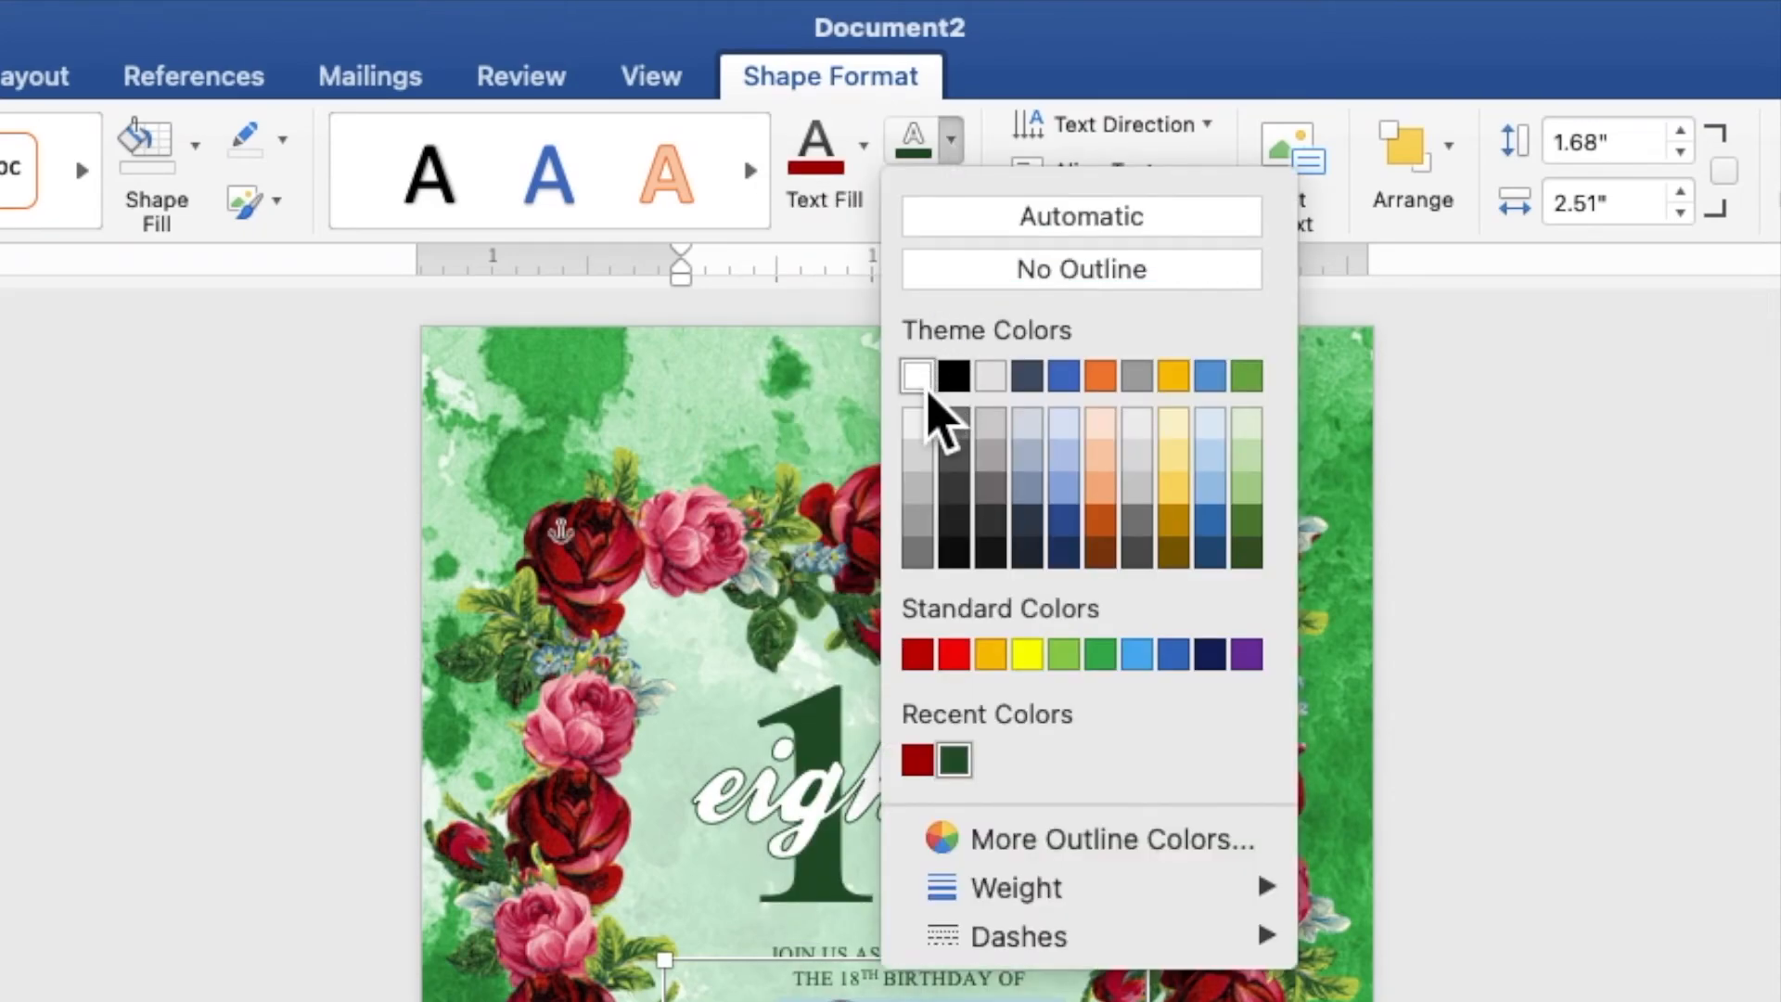
left_click(927, 390)
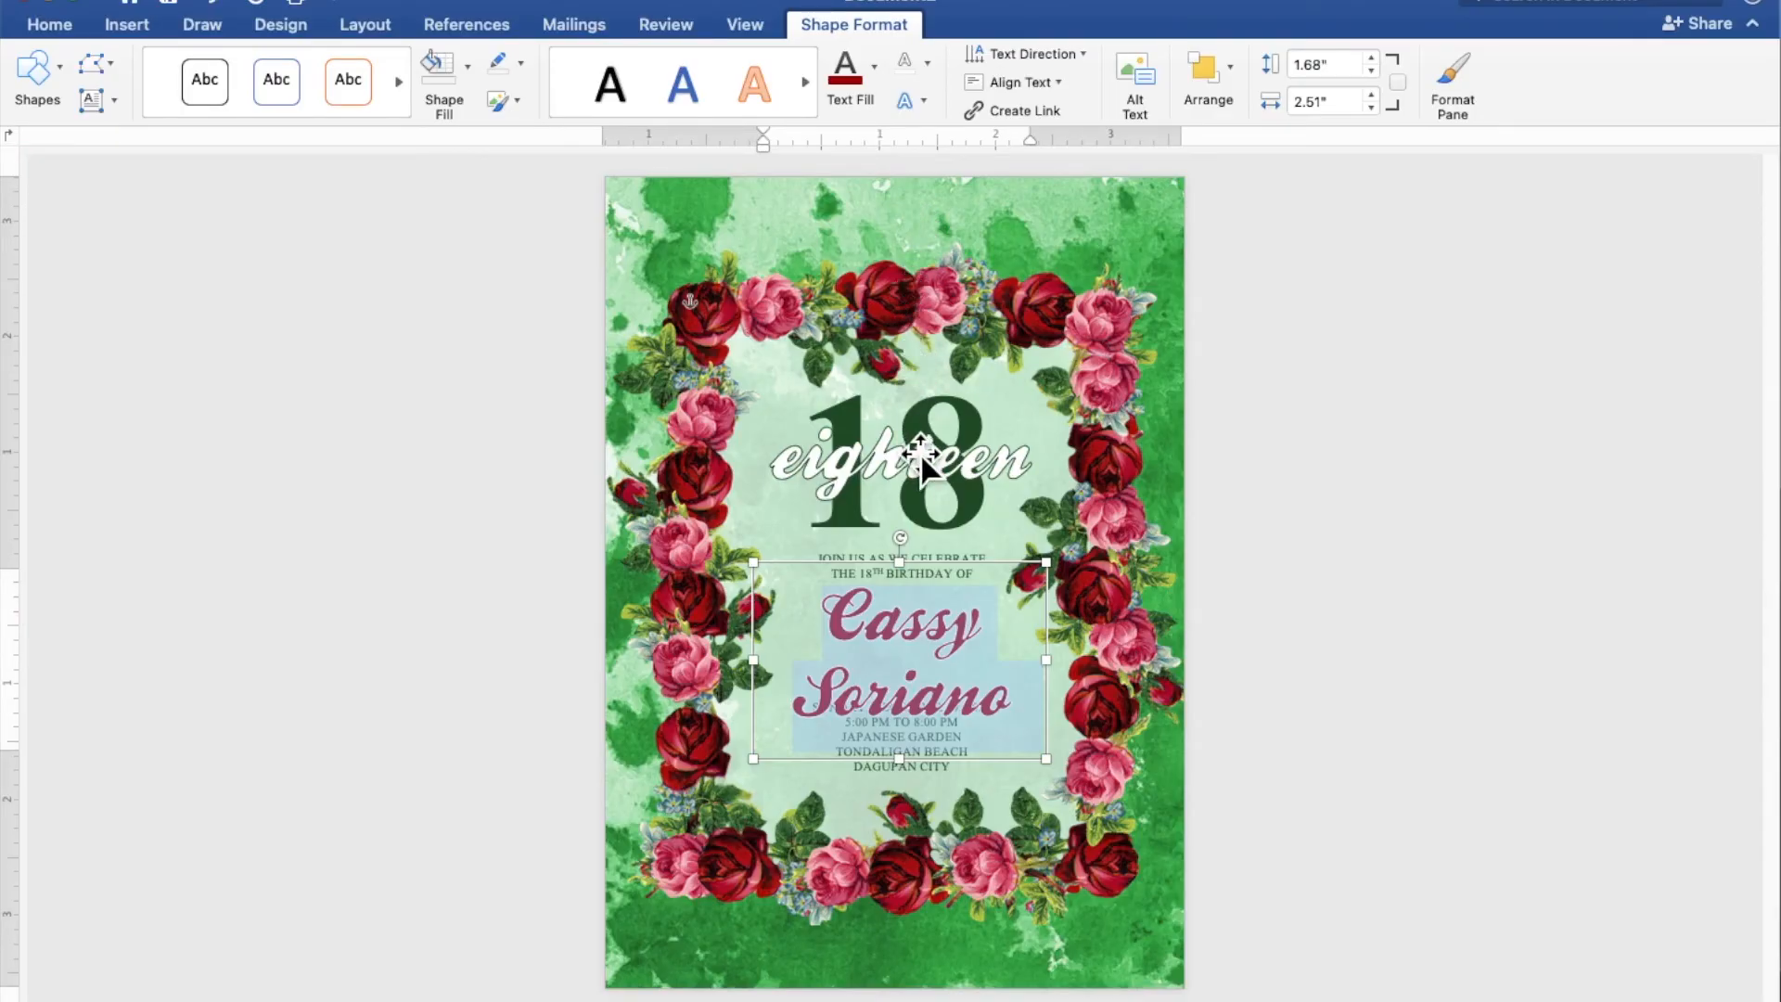
Move the name box down out of the way and add two blank lines between the greeting and the date
left_click_drag(948, 594, 919, 682)
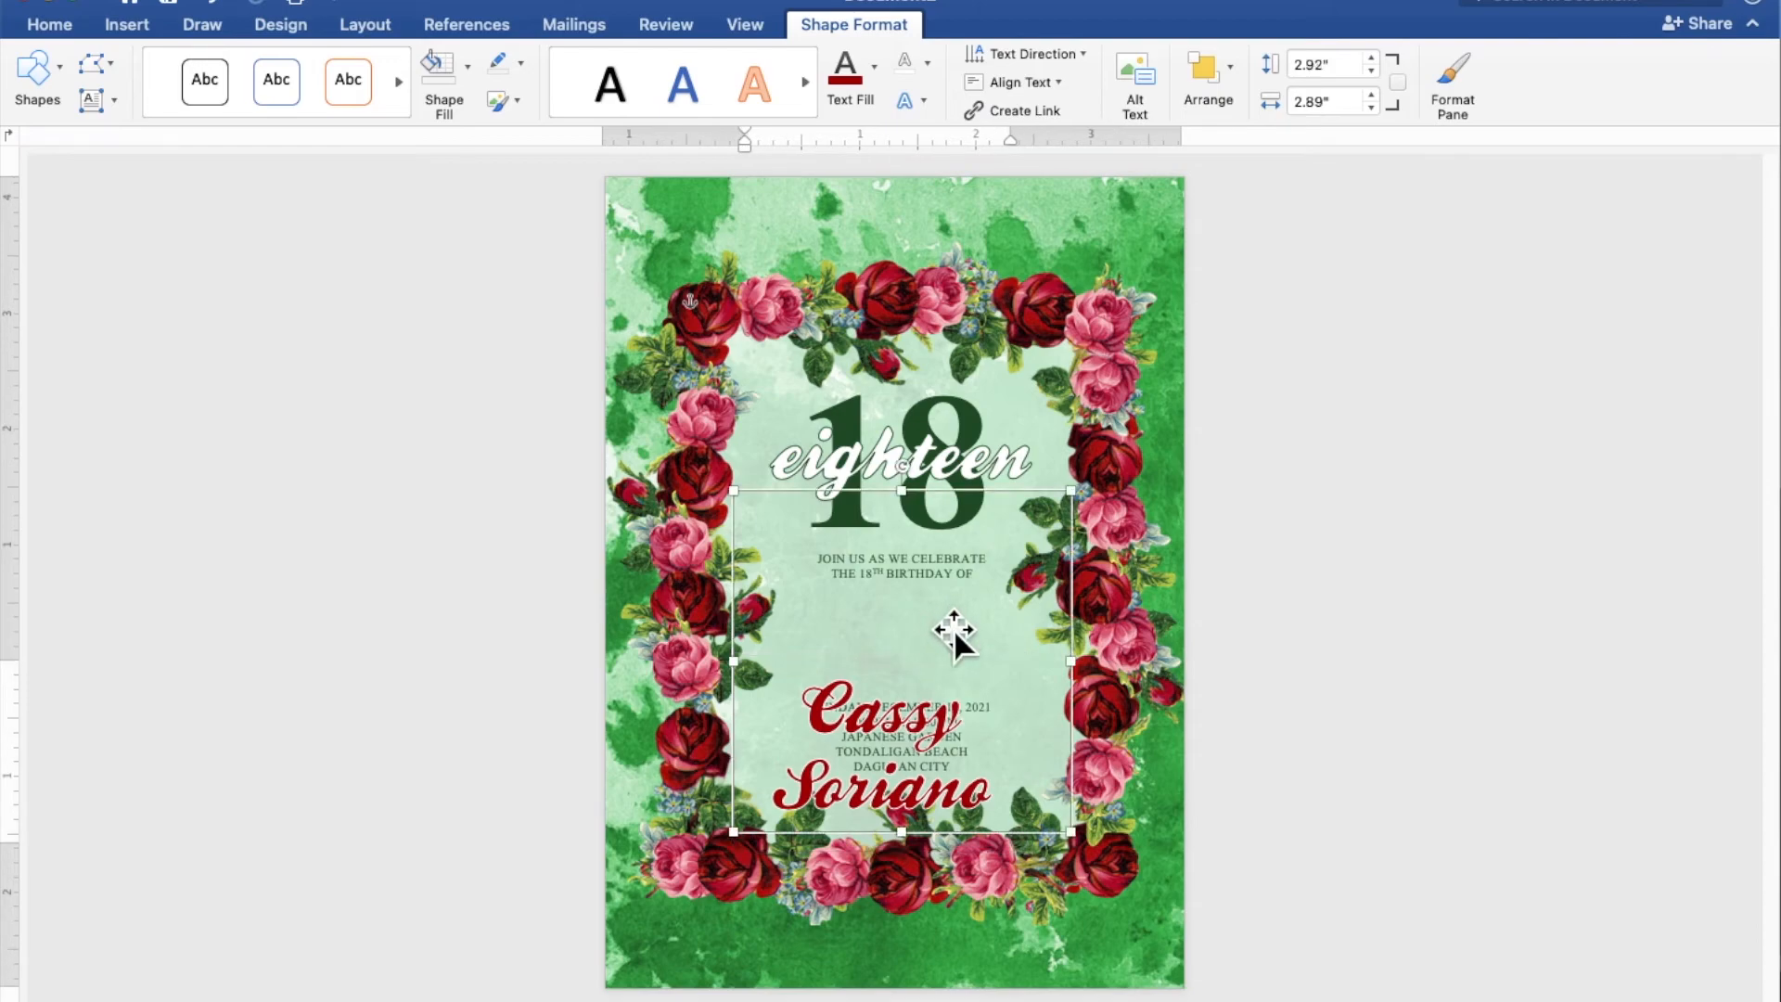
left_click(941, 624)
key("Return")
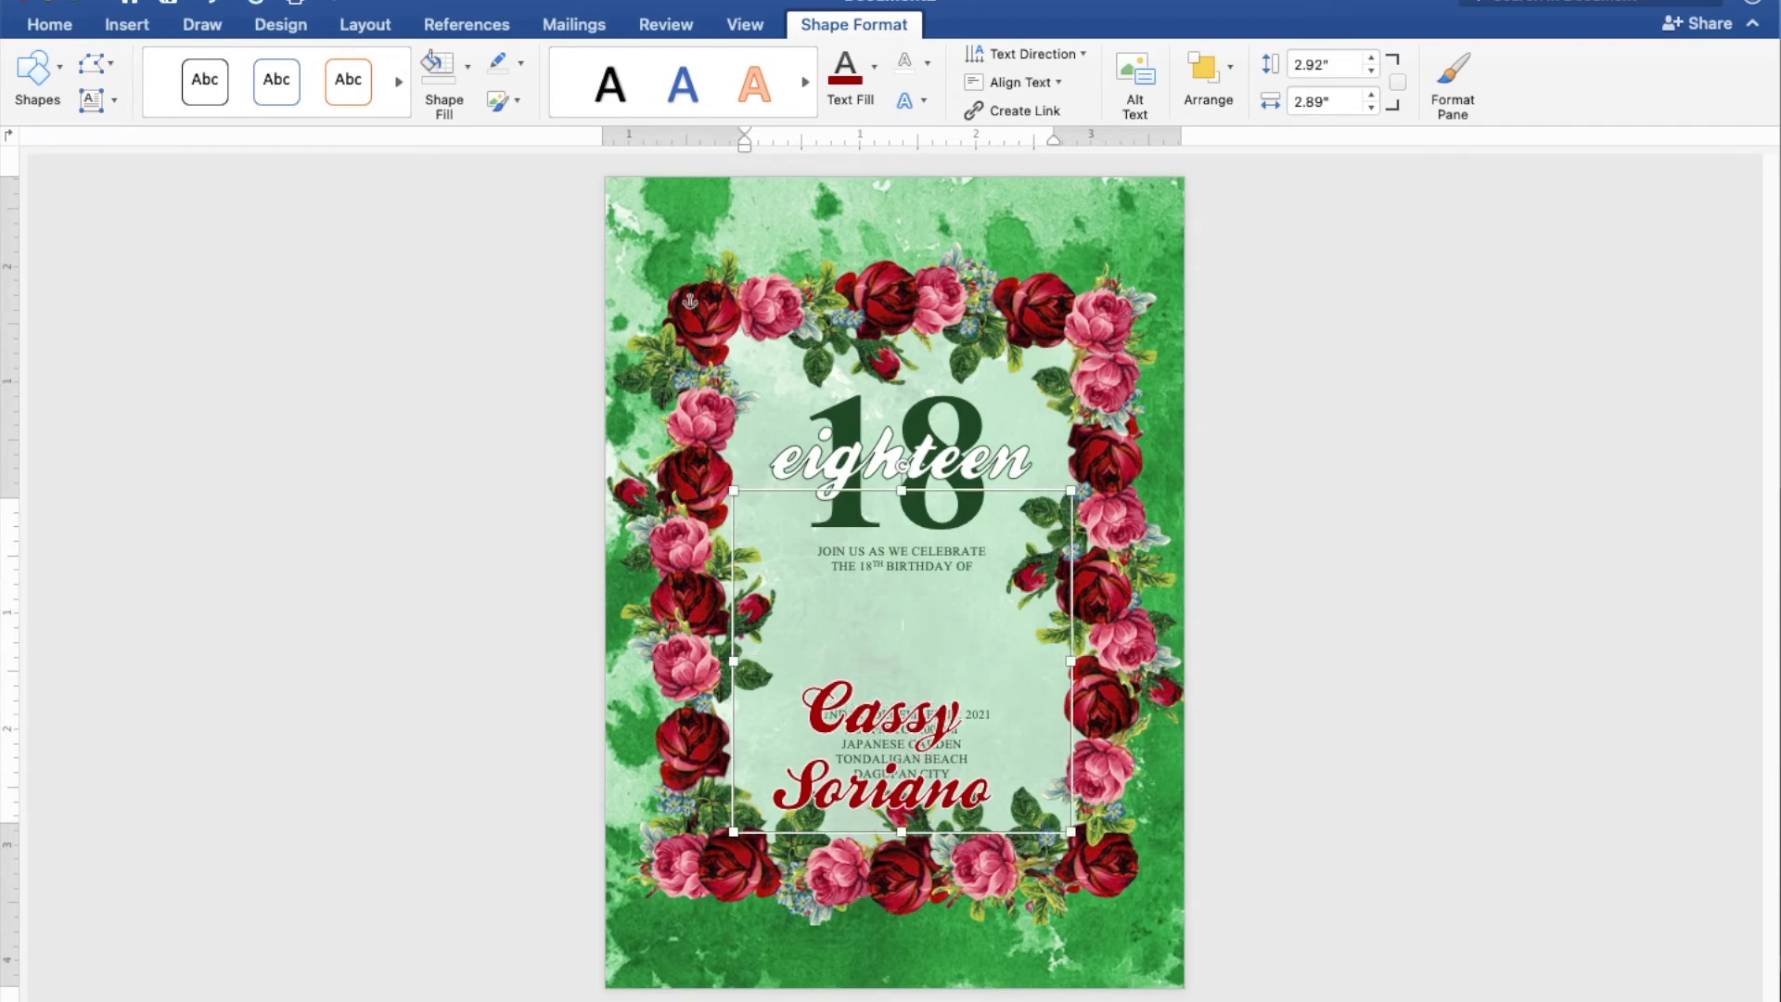
key("Return")
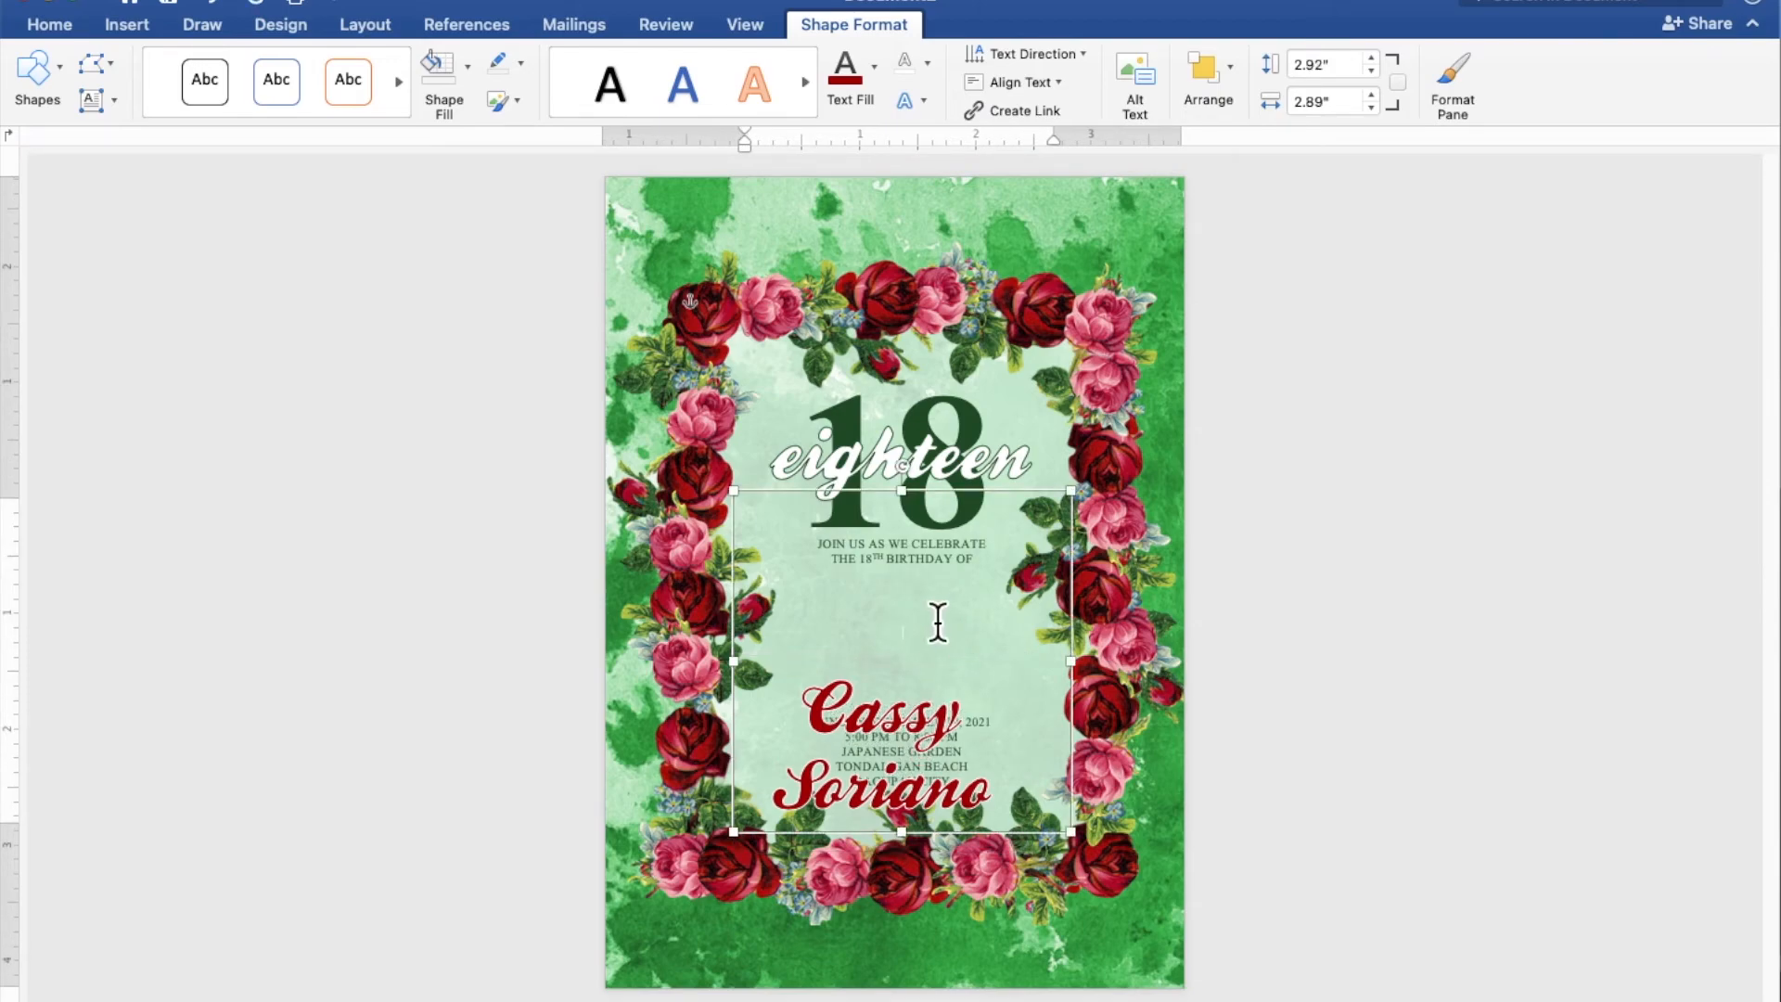
Move the name box back up, centered between the greeting and the date line, and deselect it
left_click(926, 733)
left_click_drag(927, 737, 943, 628)
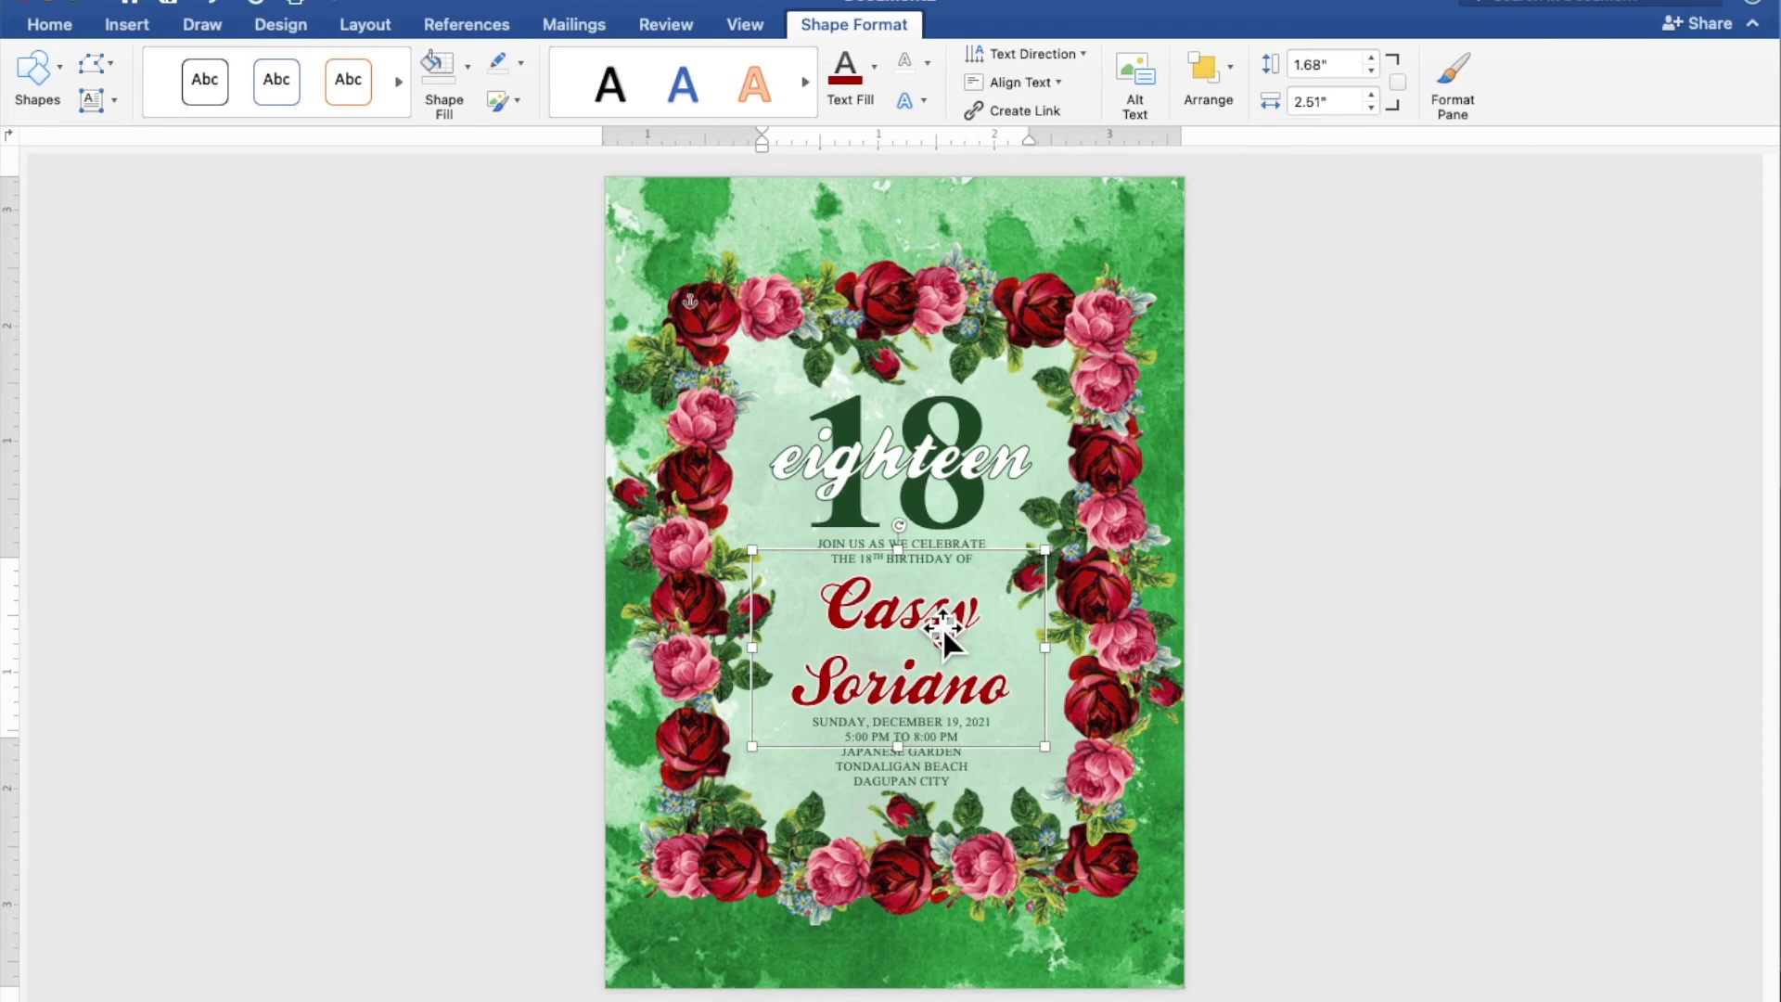
left_click(1547, 689)
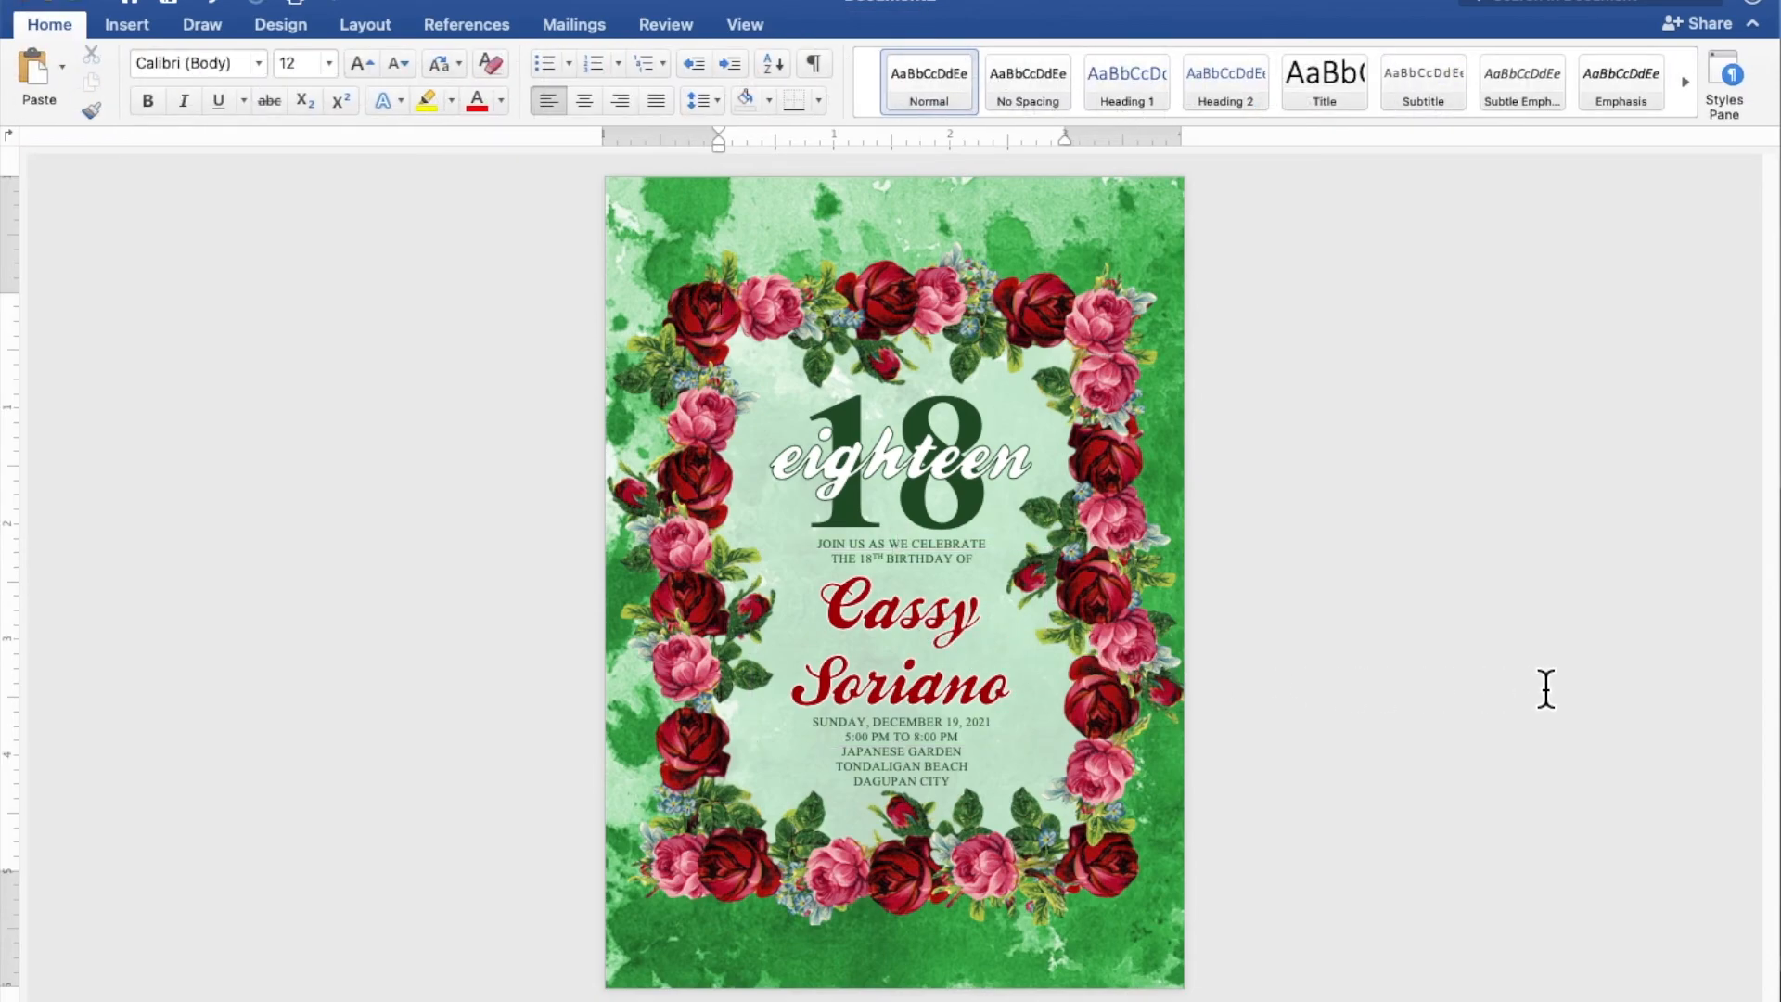